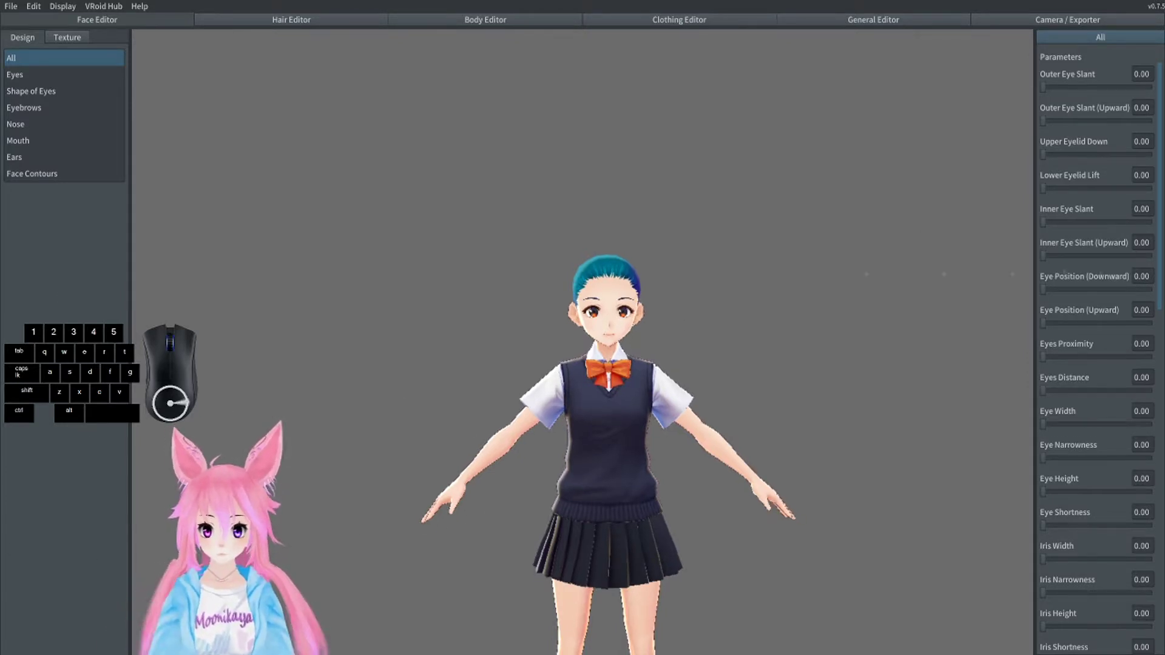
- Set Outer Eye Slant (Upward) to 0.71, Upper Eyelid Down to 0.53 and Lower Eyelid Lift to 0.80 for the avatar's face
scroll(639, 253, "up", 3)
left_click_drag(1043, 121, 1118, 120)
left_click_drag(1053, 155, 1100, 154)
left_click_drag(1043, 188, 1129, 189)
- Set Inner Eye Slant to 0.26, its Upward value to 0.54, Eye Position (Upward) to 0.14 and Eyes Proximity to 0.20, and increase Eye Width
left_click_drag(1043, 222, 1101, 256)
left_click_drag(1043, 324, 1044, 391)
left_click_drag(1043, 424, 1075, 425)
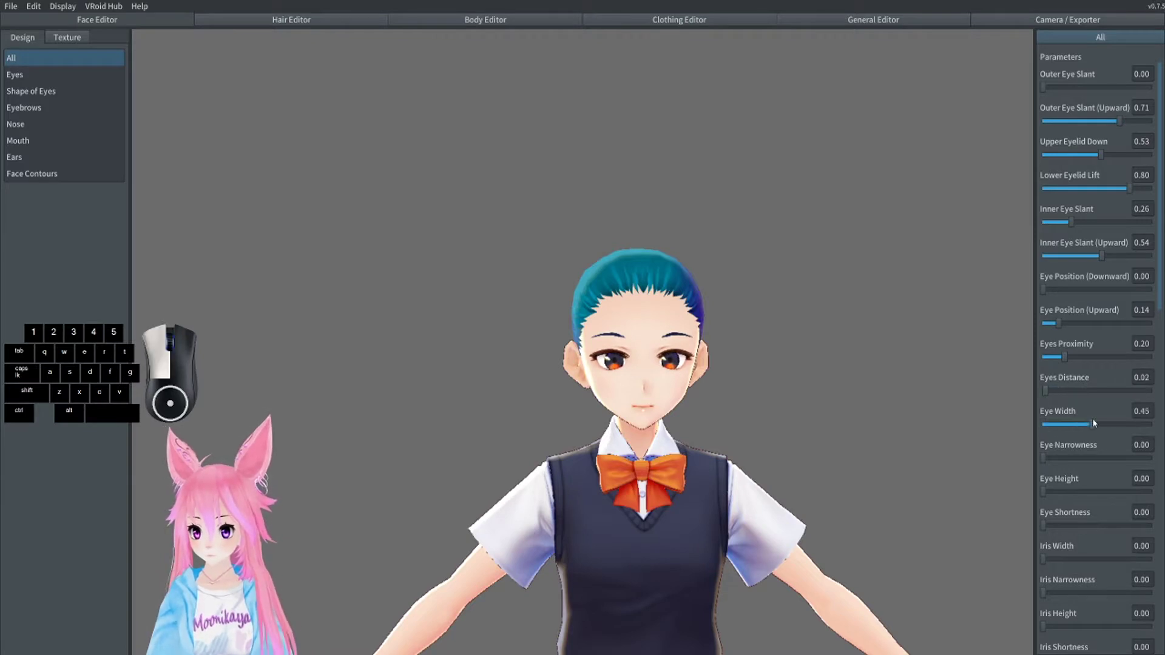
- Set Iris Narrowness to 0.27, trying the other eye height, iris and gaze parameters but returning them to 0
scroll(1073, 425, "down", 3)
mouse_move(1043, 338)
left_mouse_down()
mouse_move(1066, 338)
mouse_move(1042, 342)
left_mouse_up()
mouse_move(1043, 371)
left_mouse_down()
mouse_move(1086, 373)
mouse_move(1042, 373)
left_mouse_up()
mouse_move(1044, 405)
left_mouse_down()
mouse_move(1108, 404)
mouse_move(1042, 406)
left_mouse_up()
scroll(1043, 419, "down", 2)
mouse_move(1043, 358)
left_mouse_down()
mouse_move(1062, 358)
mouse_move(1079, 394)
mouse_move(1042, 359)
left_mouse_up()
left_click_drag(1064, 393, 1072, 393)
scroll(1071, 392, "down", 3)
mouse_move(1044, 339)
left_mouse_down()
mouse_move(1068, 341)
mouse_move(1042, 342)
left_mouse_up()
scroll(1047, 403, "down", 2)
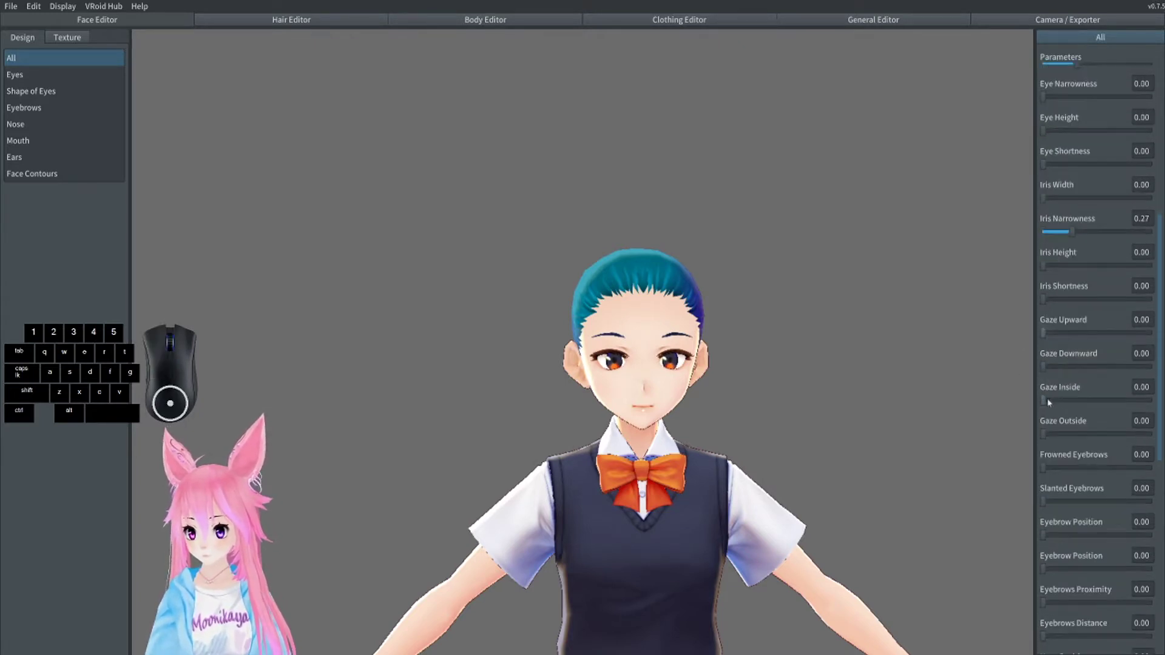
mouse_move(1043, 462)
left_mouse_down()
mouse_move(1077, 463)
mouse_move(1042, 463)
left_mouse_up()
scroll(1043, 449, "down", 5)
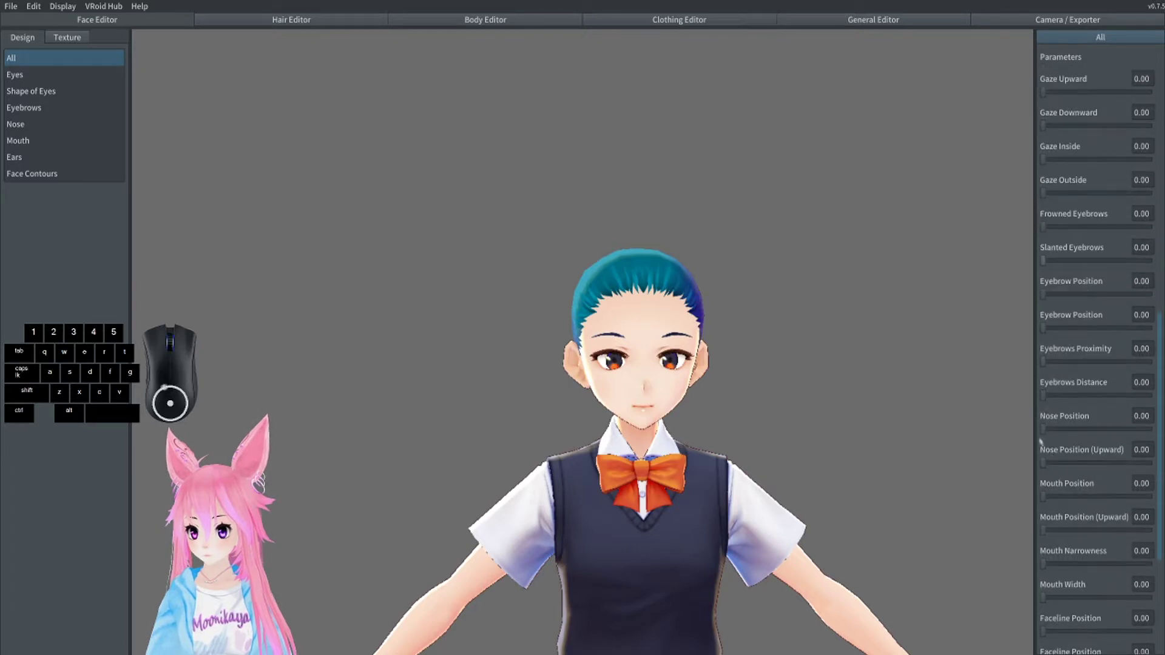
- Set Mouth Position (Upward) and Mouth Width to 0.12, and the second Faceline Position to 1.00
scroll(868, 429, "up", 5)
scroll(1046, 364, "down", 1)
left_click_drag(1043, 490, 1056, 490)
left_click_drag(1043, 557, 1150, 587)
scroll(1056, 558, "down", 1)
scroll(1151, 588, "down", 1)
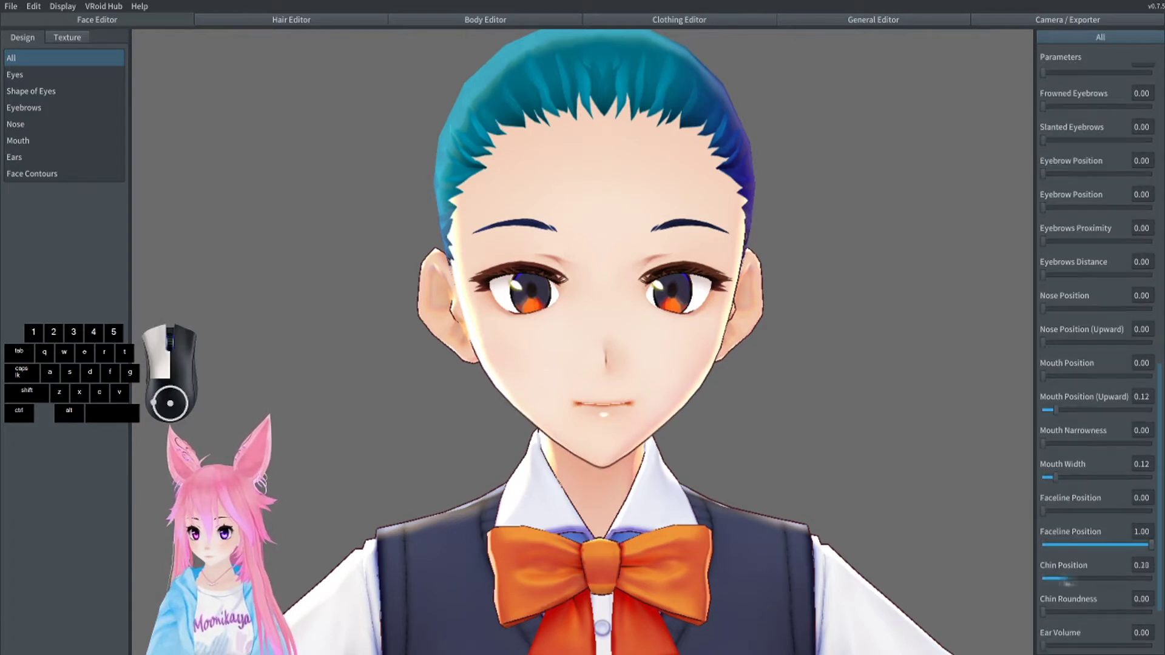
- Set Ear Smallness to 0.80 and the first Head Top Position to 0.16
scroll(1052, 608, "down", 1)
left_click_drag(1043, 639, 1127, 638)
scroll(1058, 612, "down", 2)
left_click(1059, 610)
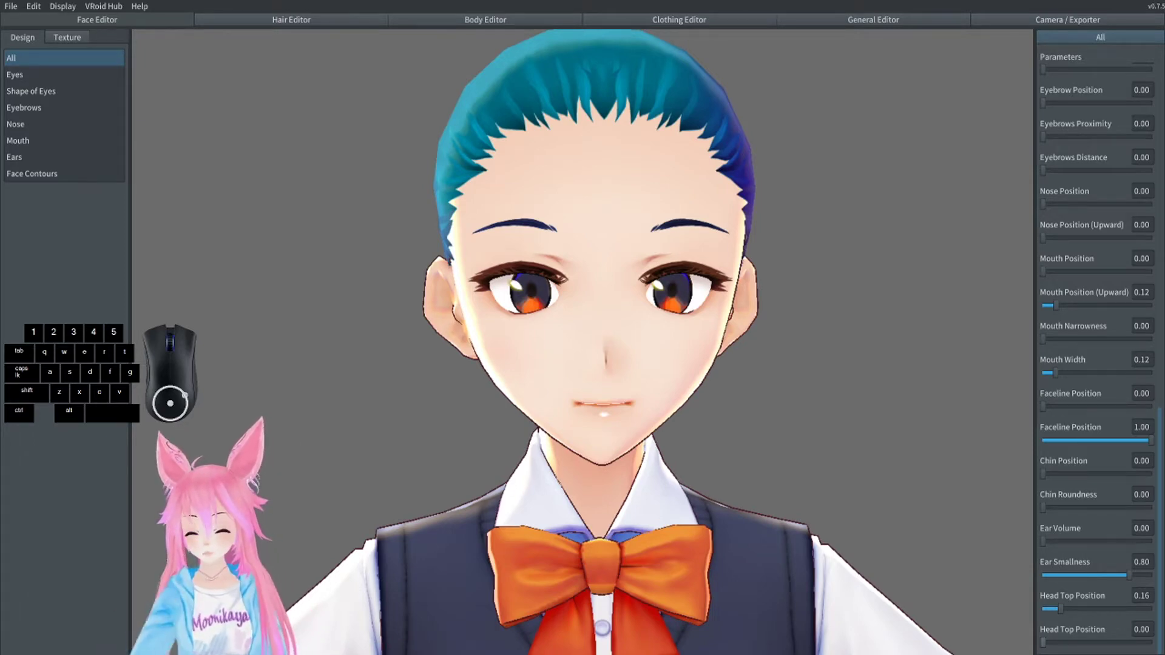
scroll(478, 469, "down", 3)
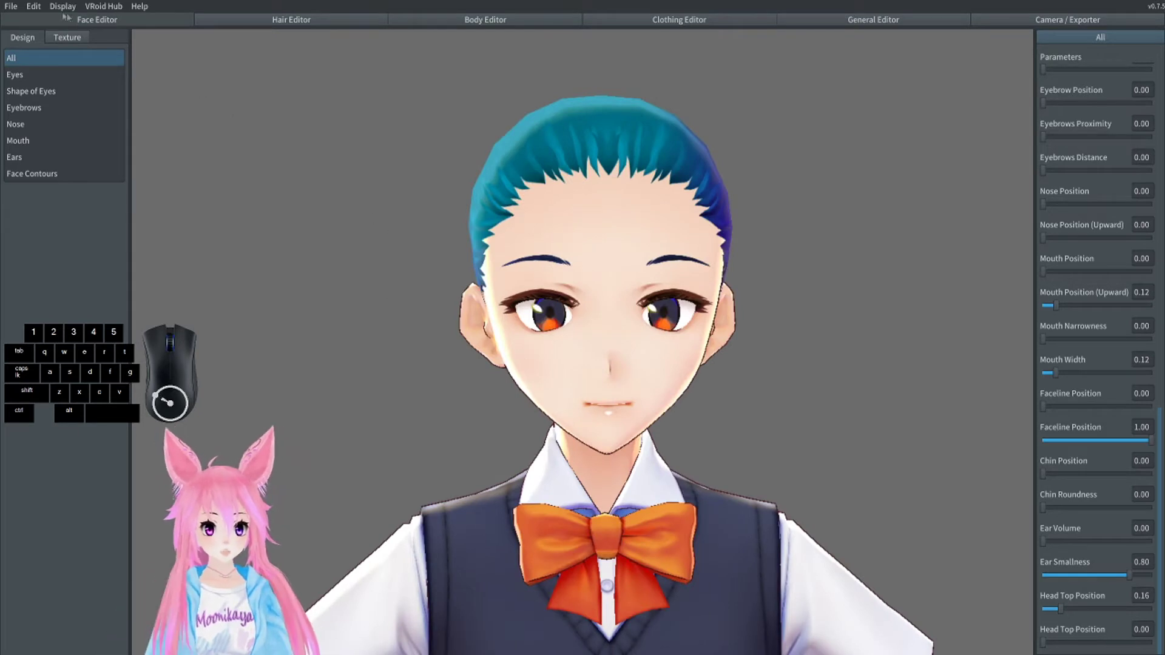
- Save the avatar under the new name "head"
left_click(11, 7)
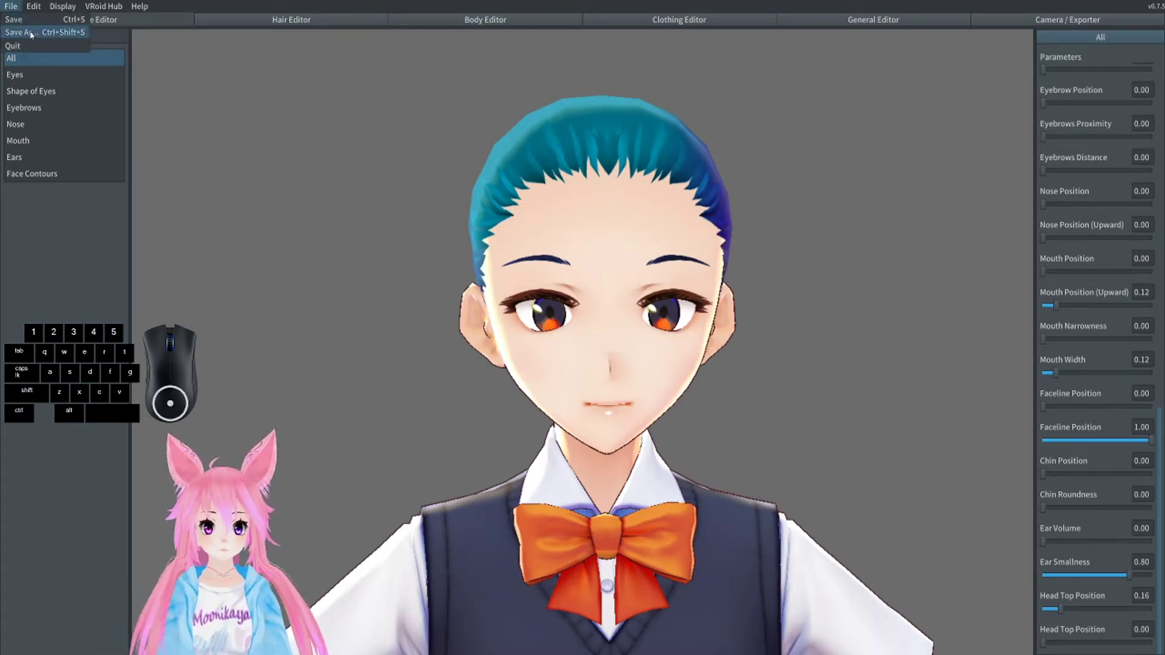
left_click(53, 35)
left_click(525, 328)
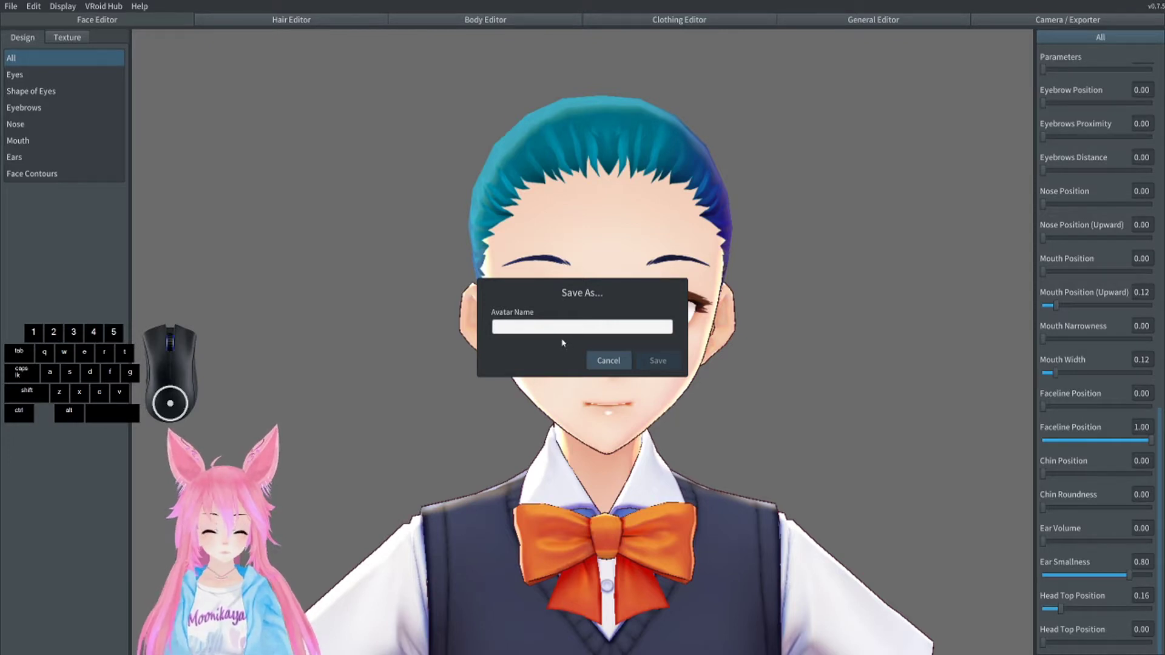
type("head")
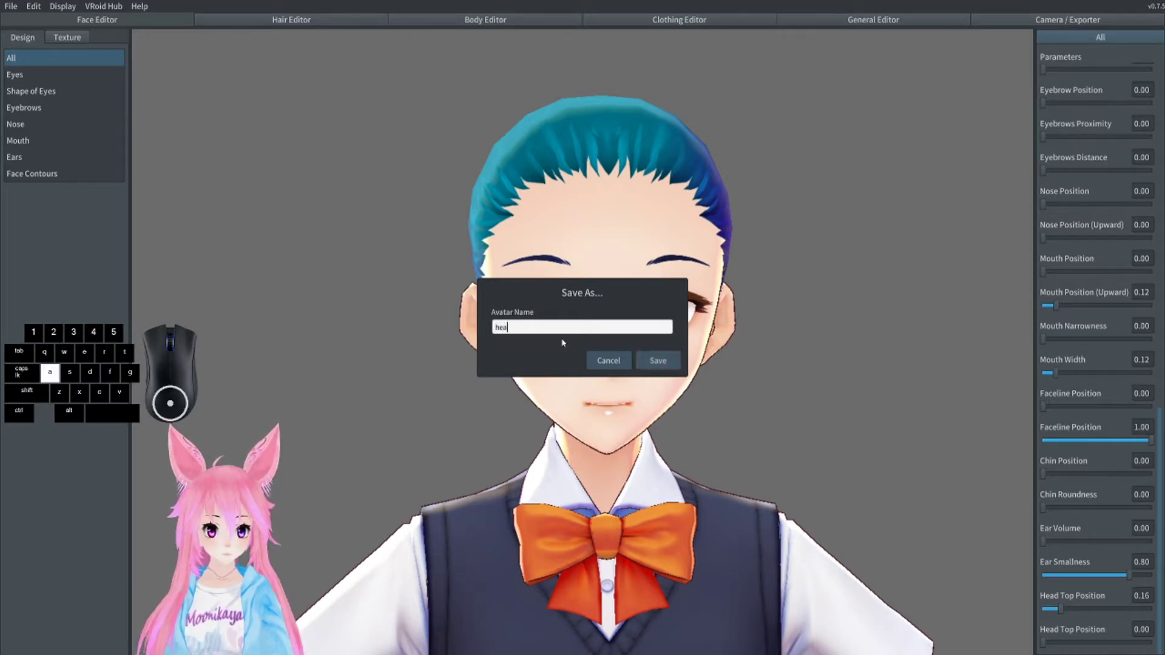
left_click(647, 362)
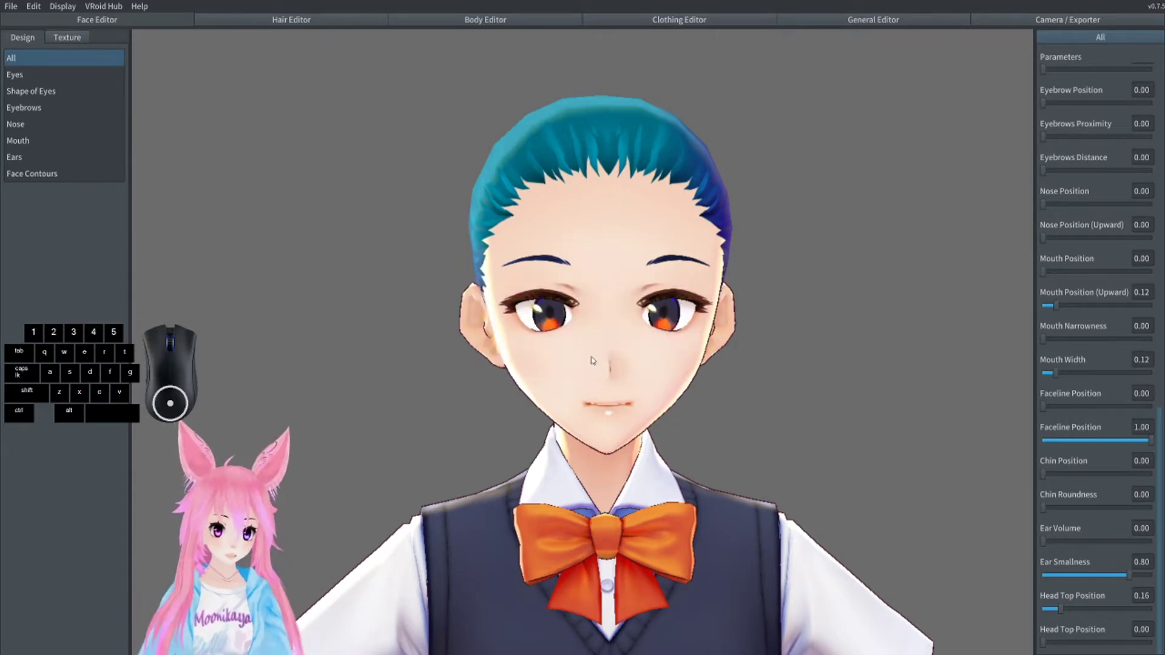
- Open the VRM export settings for the avatar, keeping the original texture quality
right_click_drag(630, 367, 775, 306)
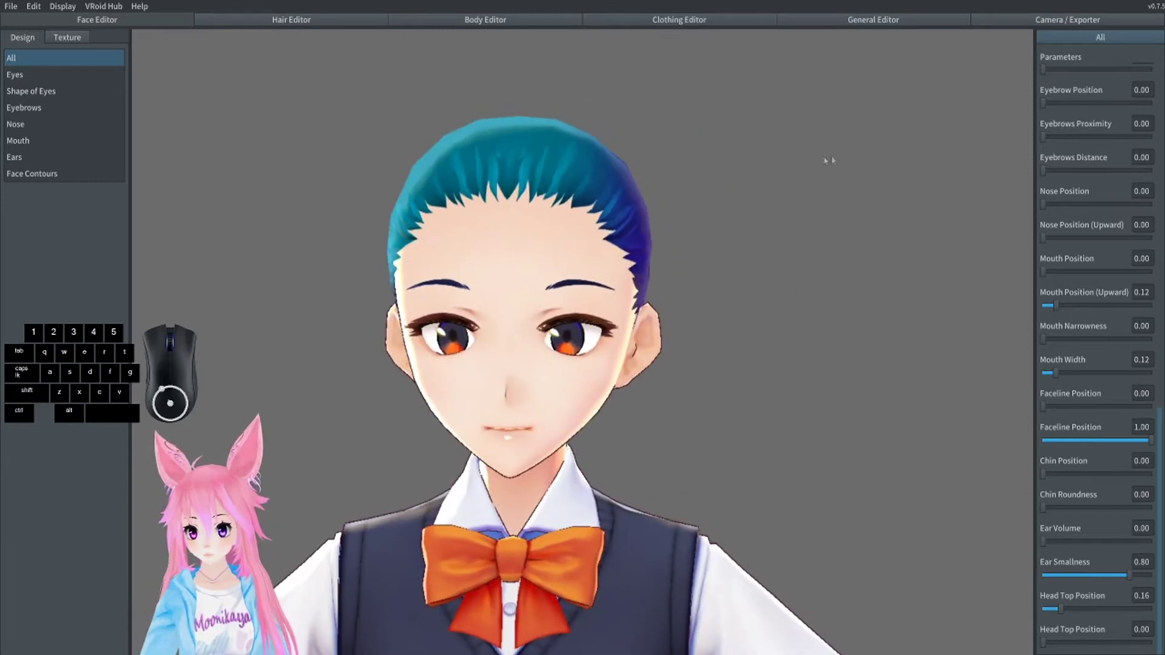
left_click(1009, 24)
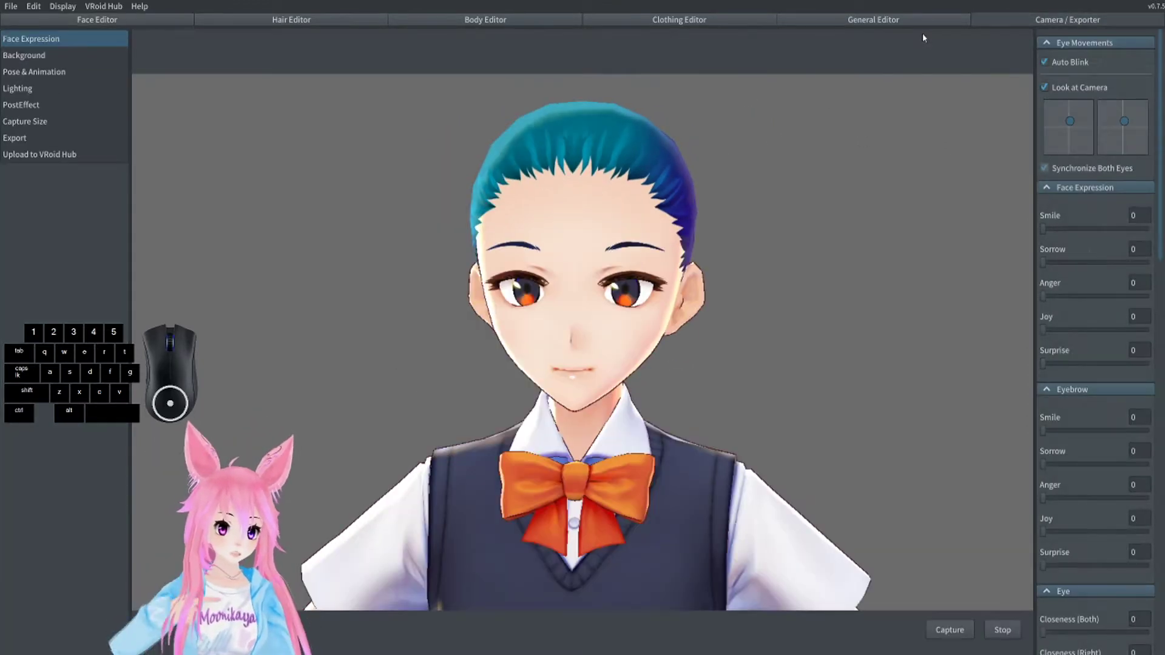
middle_click_drag(848, 203, 836, 199)
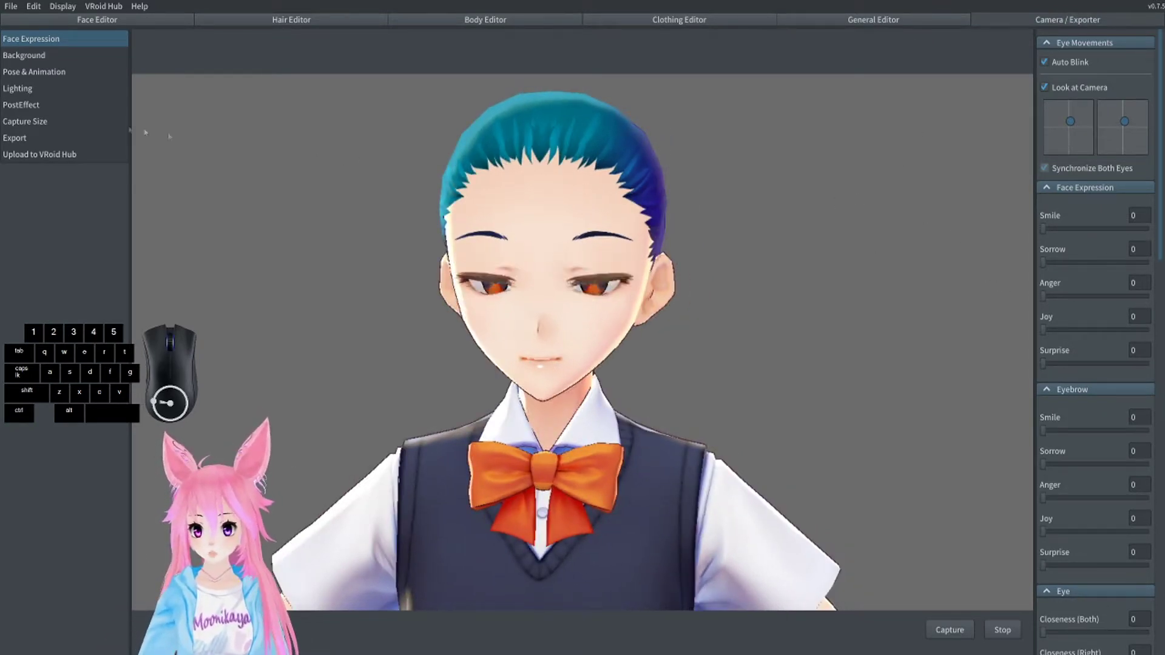
left_click(39, 141)
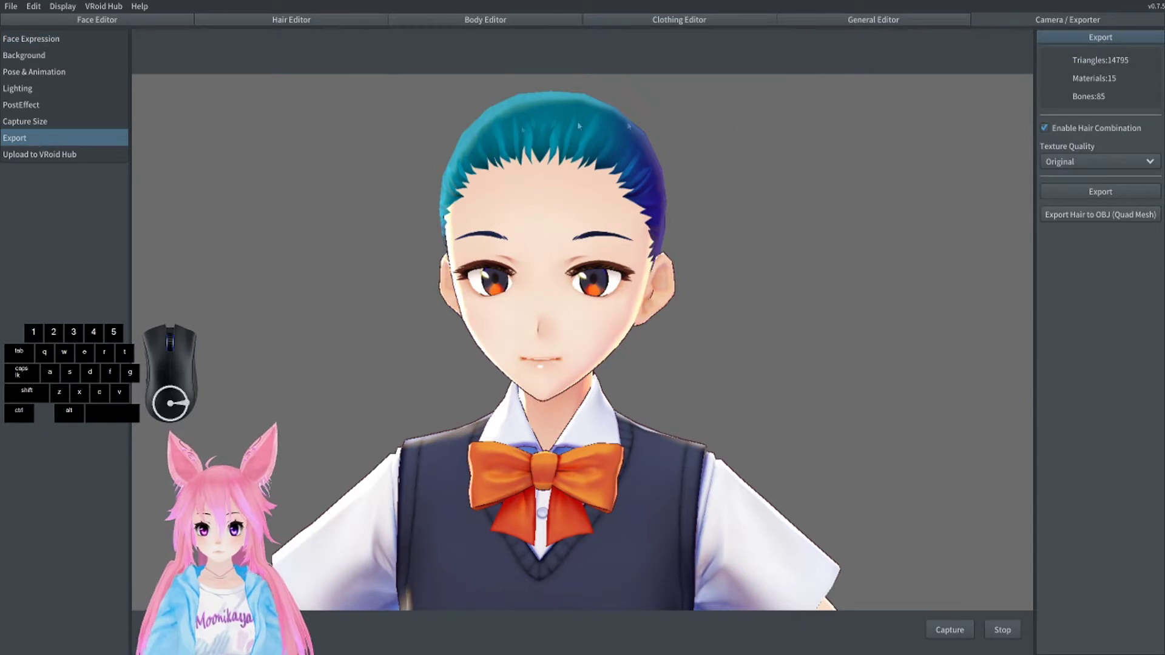
left_click(1101, 191)
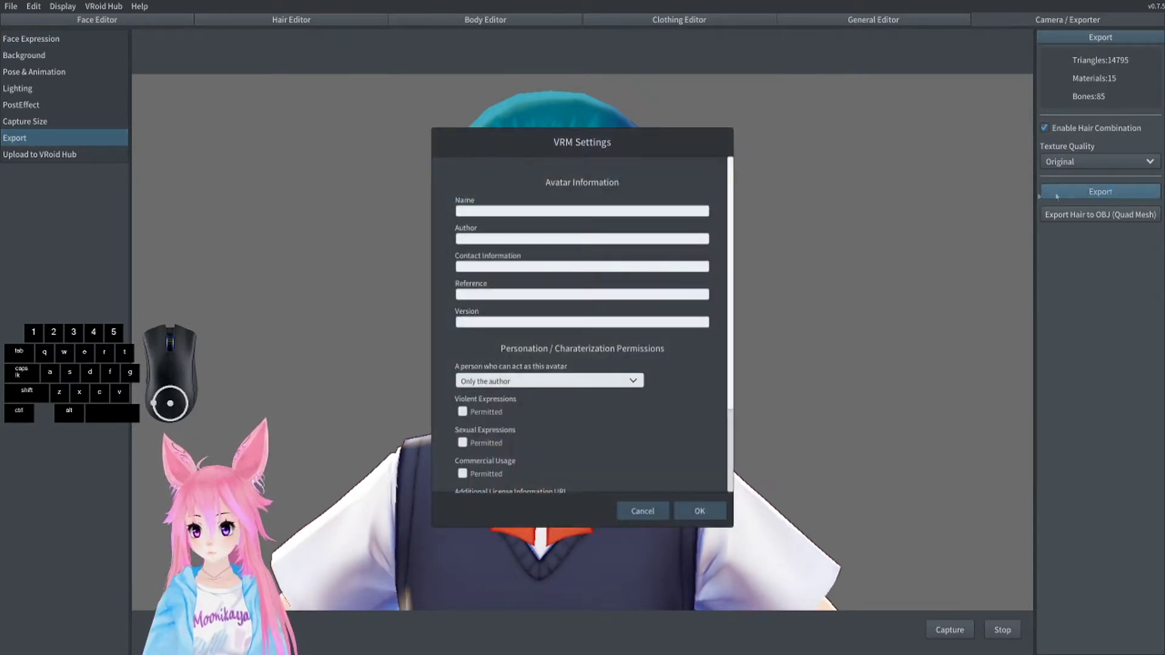
- Enter Head as the avatar name and fill in the author's name in the VRM settings, and close the dialog
left_click(500, 212)
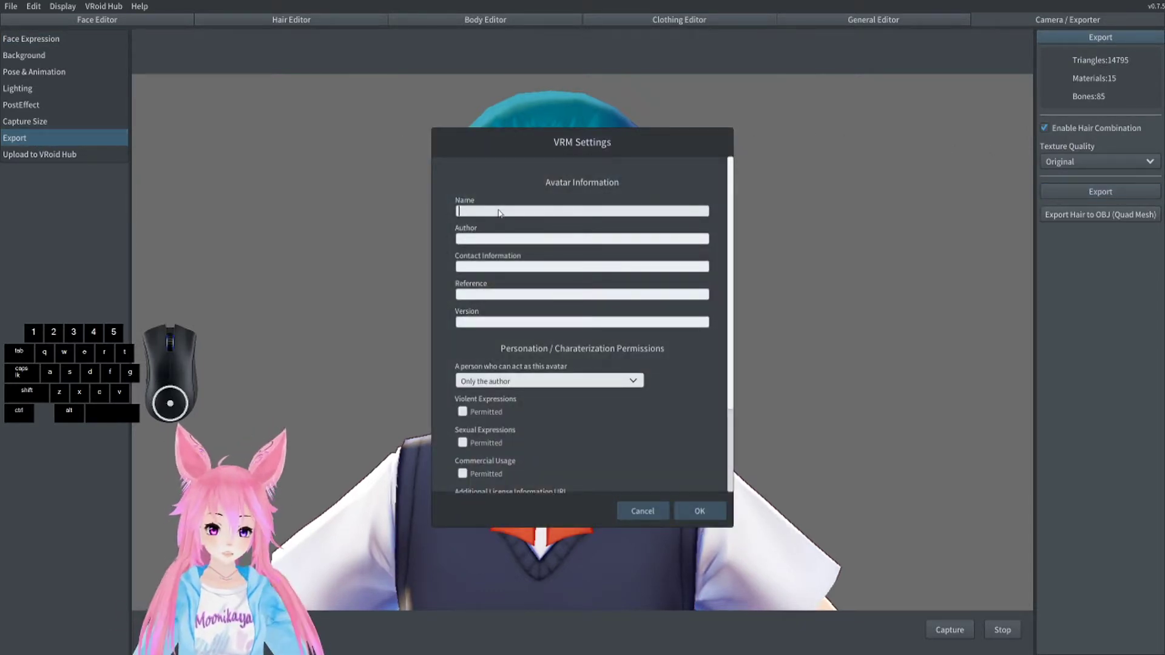
type("Head")
left_click(489, 239)
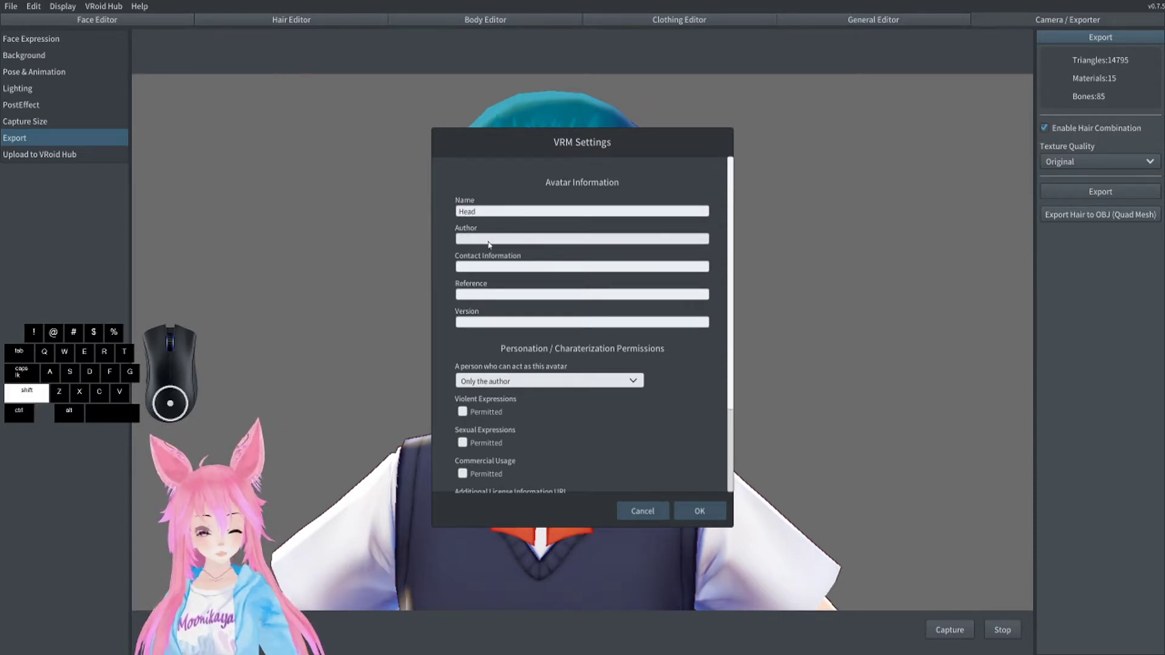
type("Moonika")
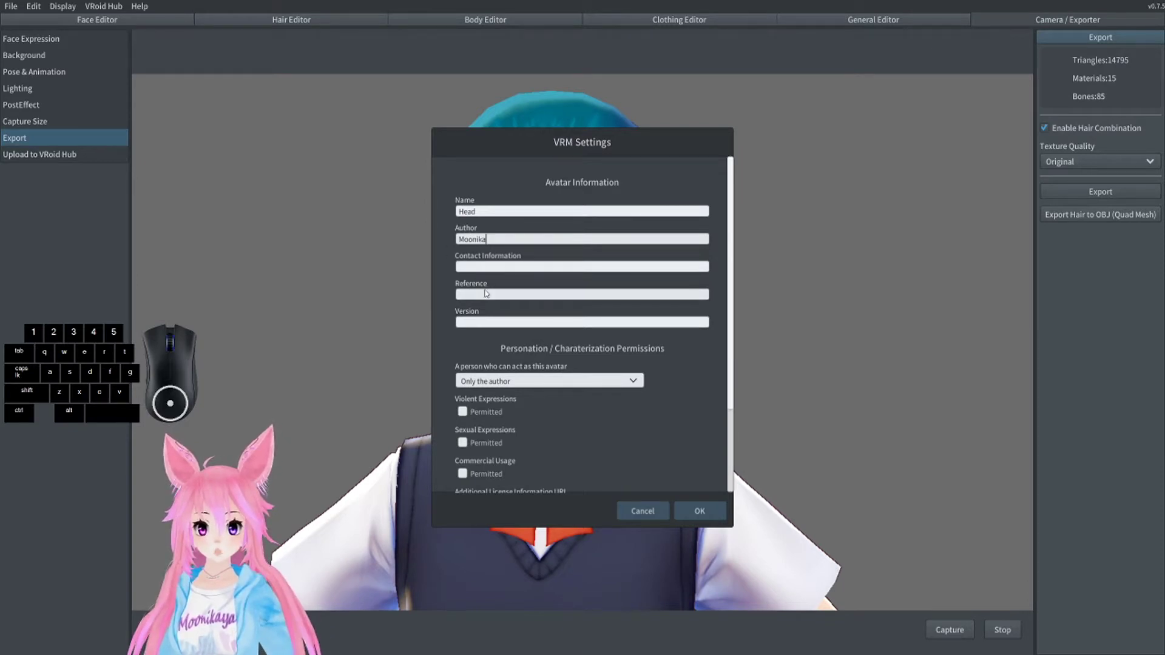
scroll(566, 337, "down", 1)
scroll(565, 337, "down", 3)
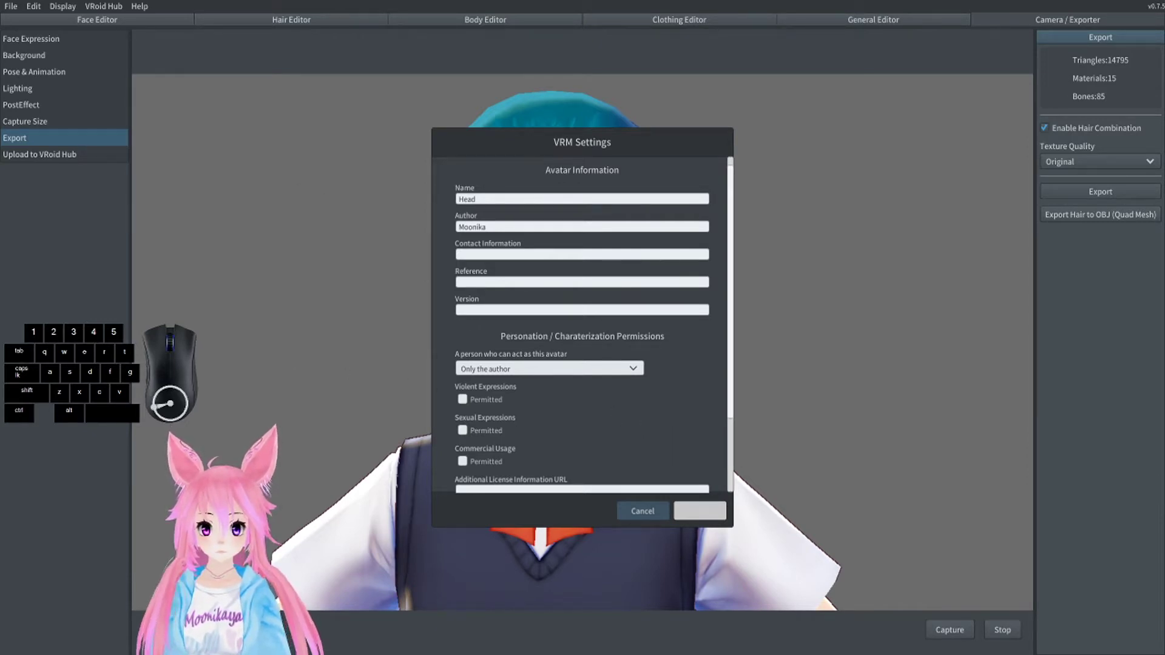
left_click(642, 511)
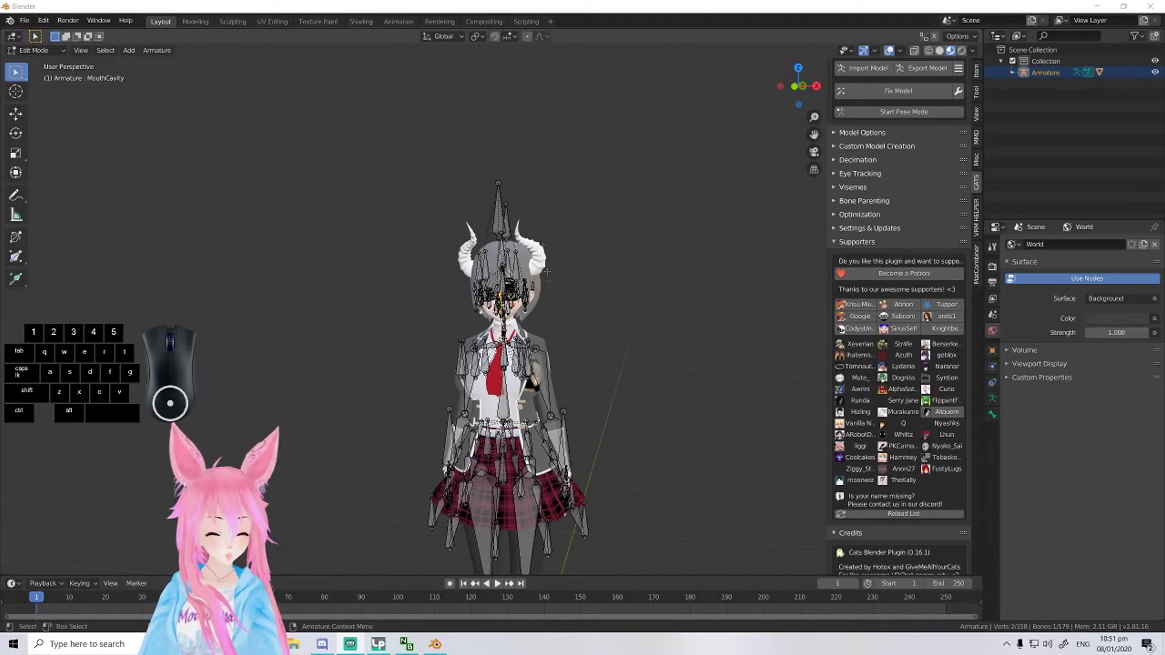
- In Blender, import head.vrm from the desktop with the CATS plugin into the scene containing the horned character
scroll(549, 280, "up", 2)
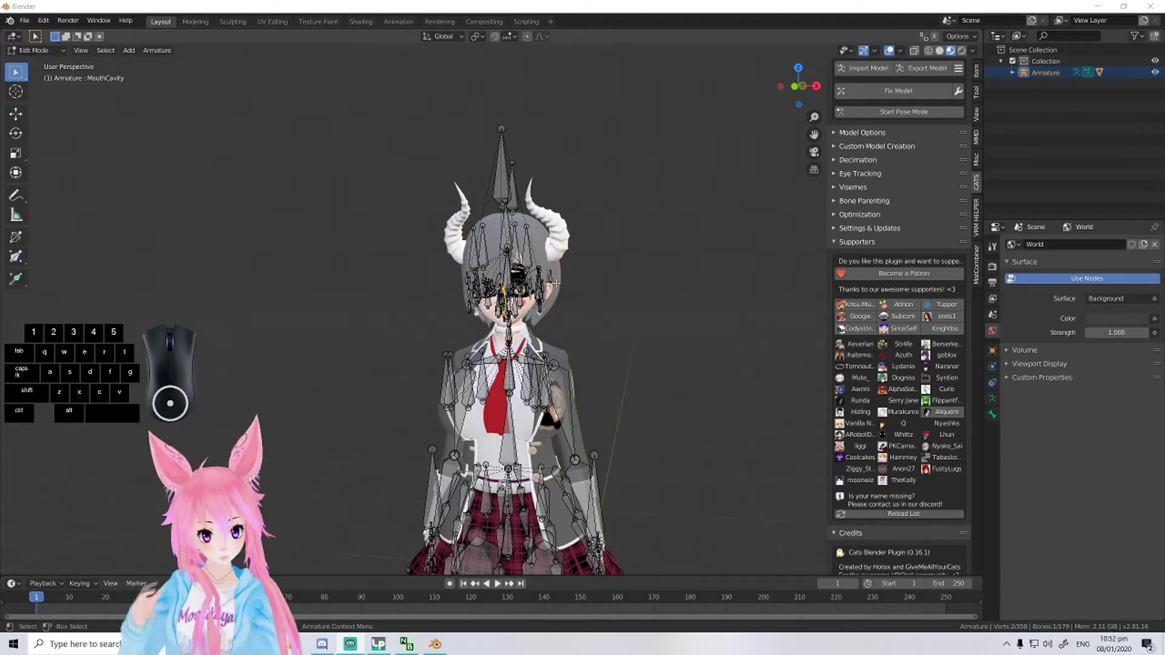
scroll(515, 303, "up", 2)
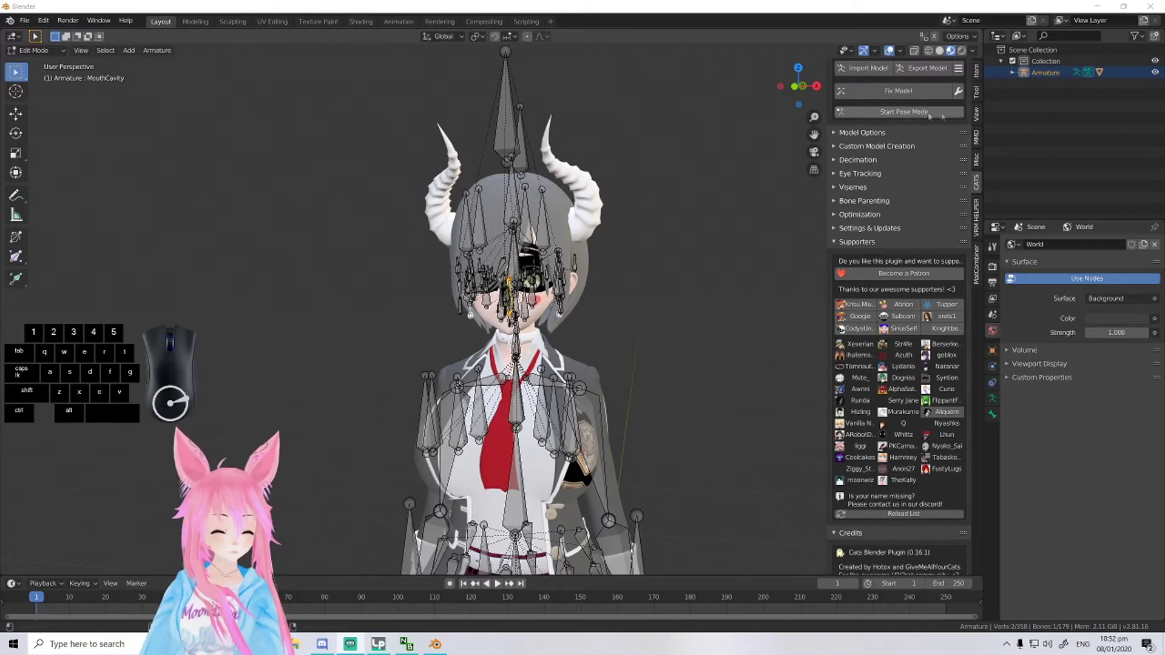
scroll(557, 260, "up", 3)
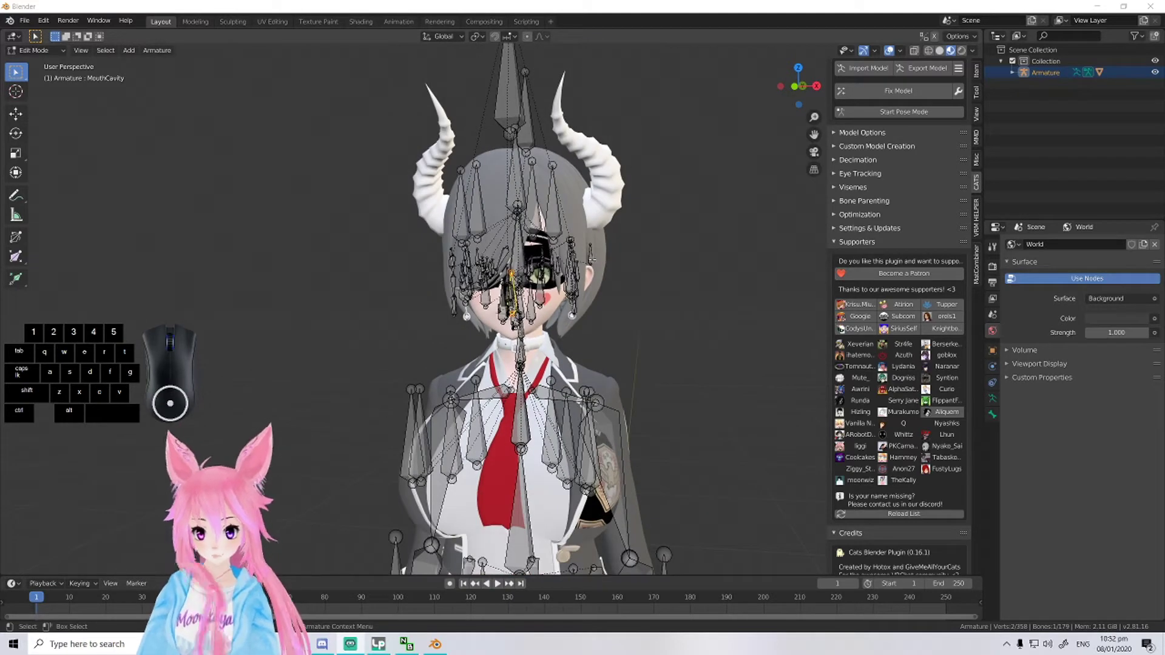
middle_click_drag(580, 249, 592, 262, "shift")
scroll(592, 262, "up", 4)
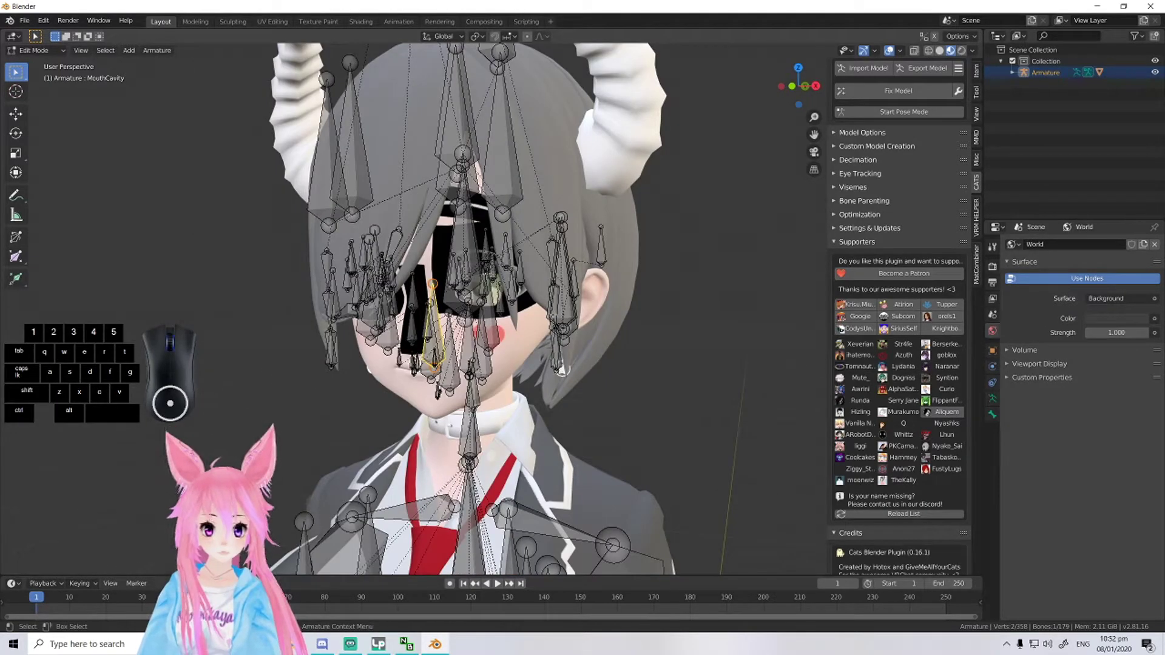
middle_click_drag(562, 371, 557, 317)
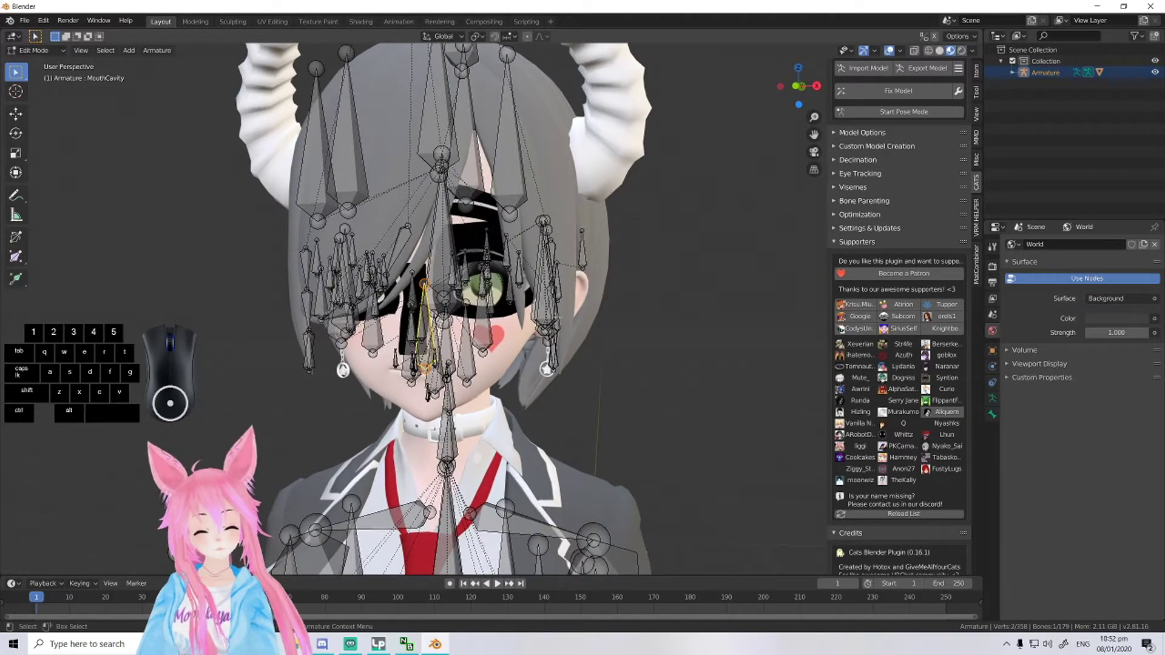
left_click(875, 73)
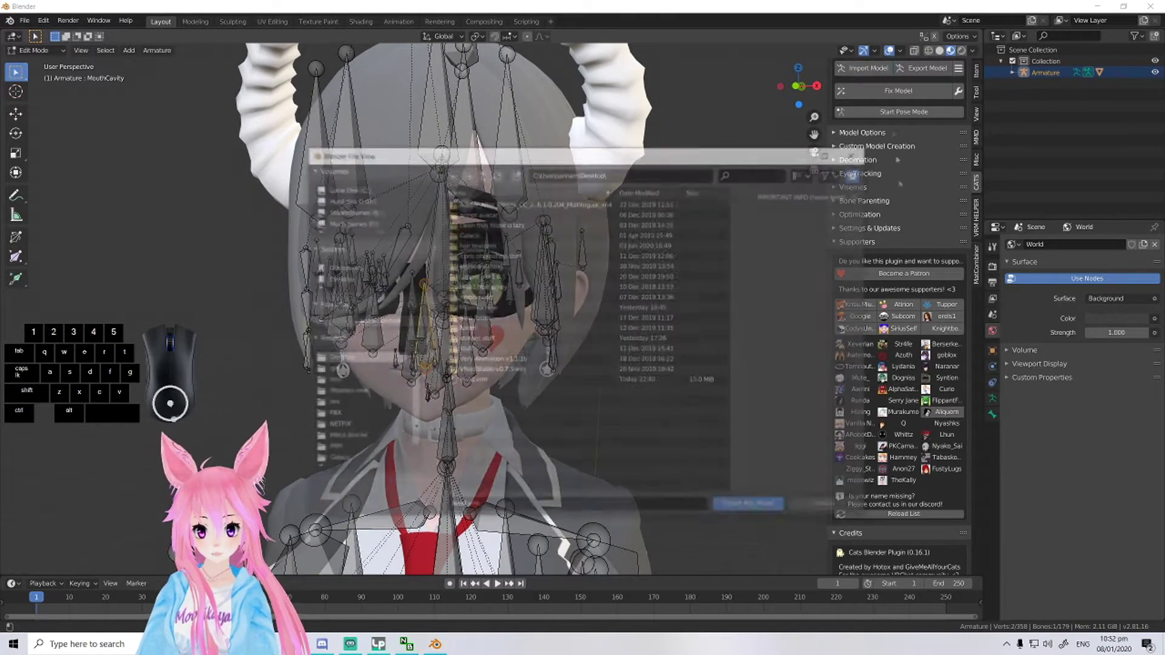
left_click(564, 381)
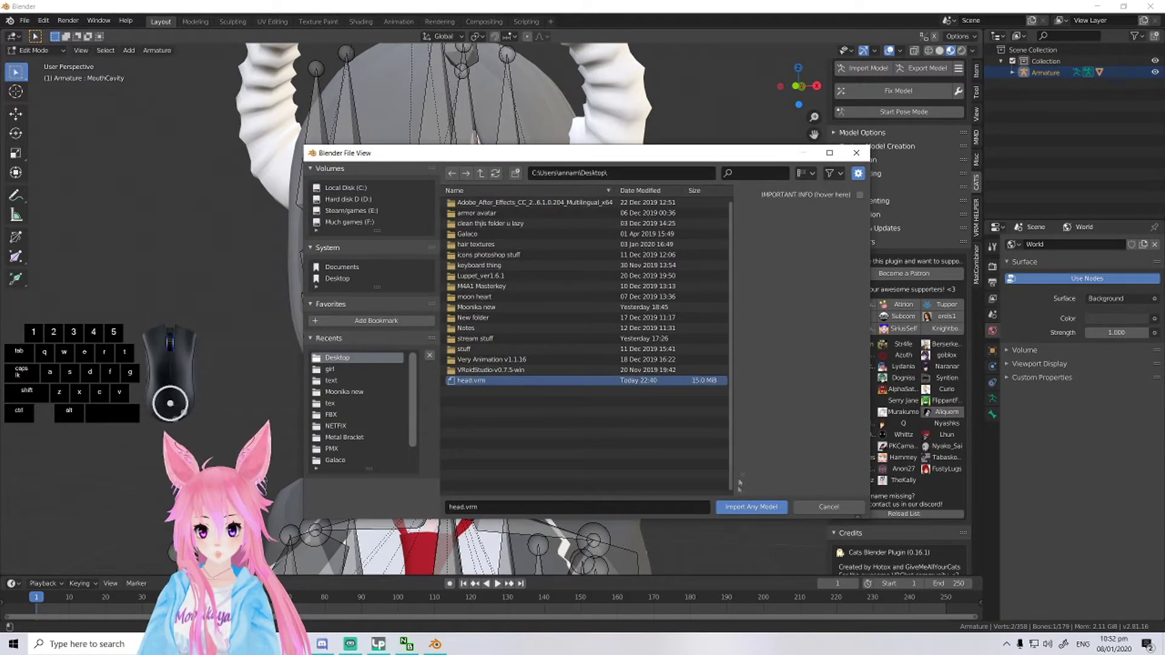
left_click(750, 509)
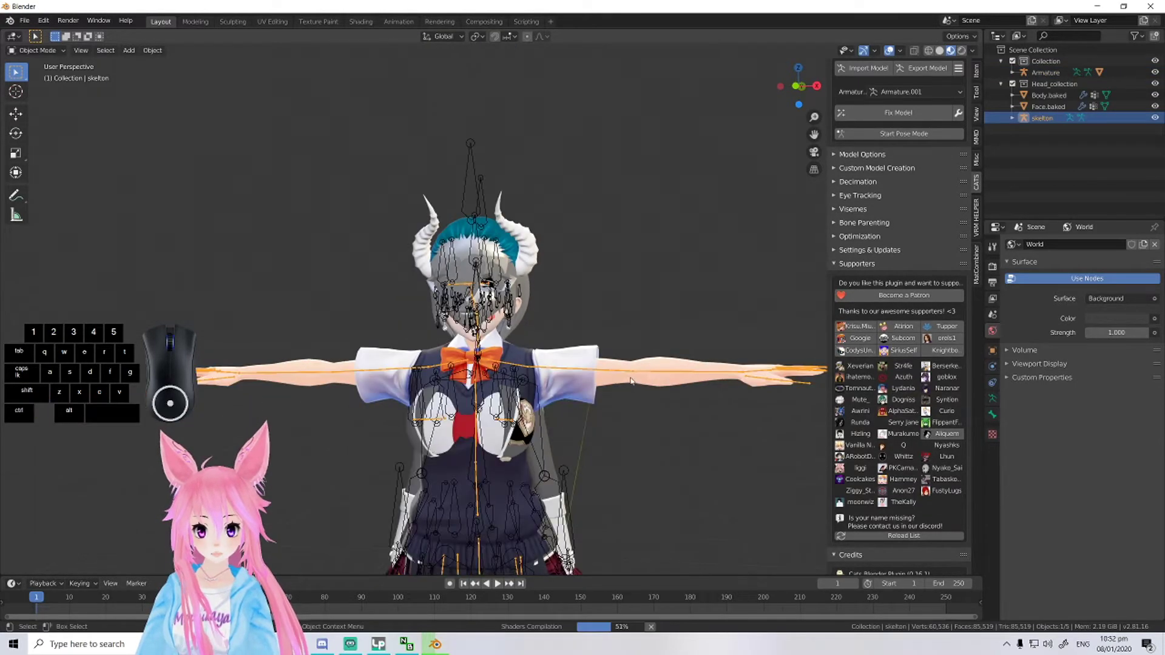
- Run Fix Model in CATS on the imported head model's armature
middle_click_drag(634, 387, 635, 382)
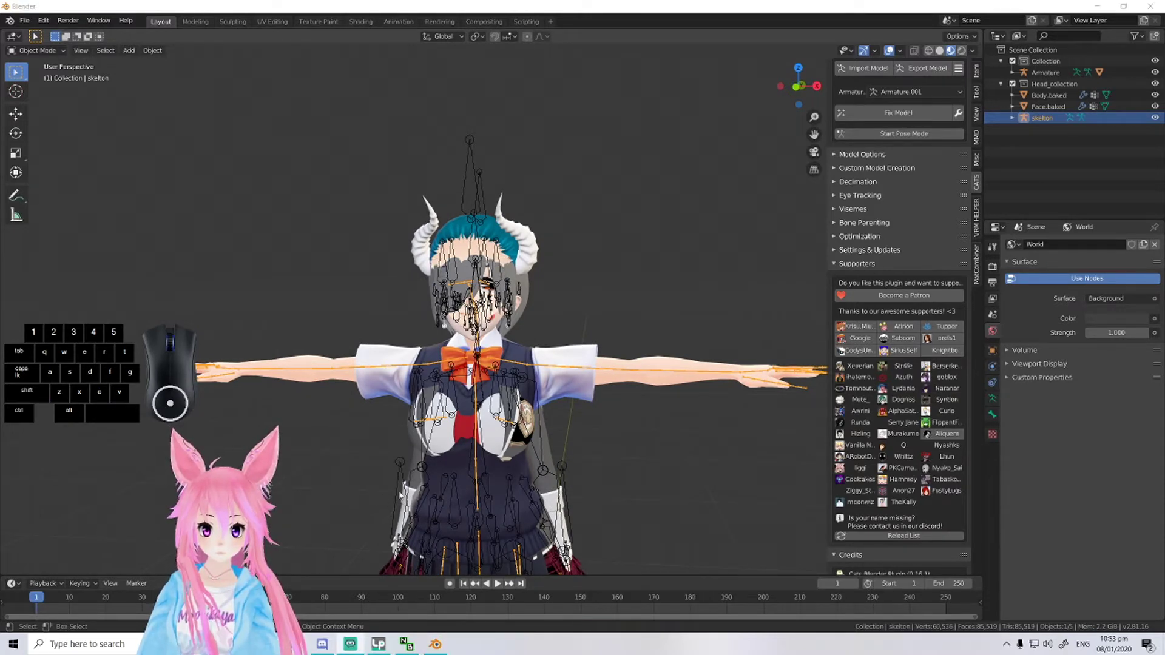
middle_click_drag(400, 496, 559, 428)
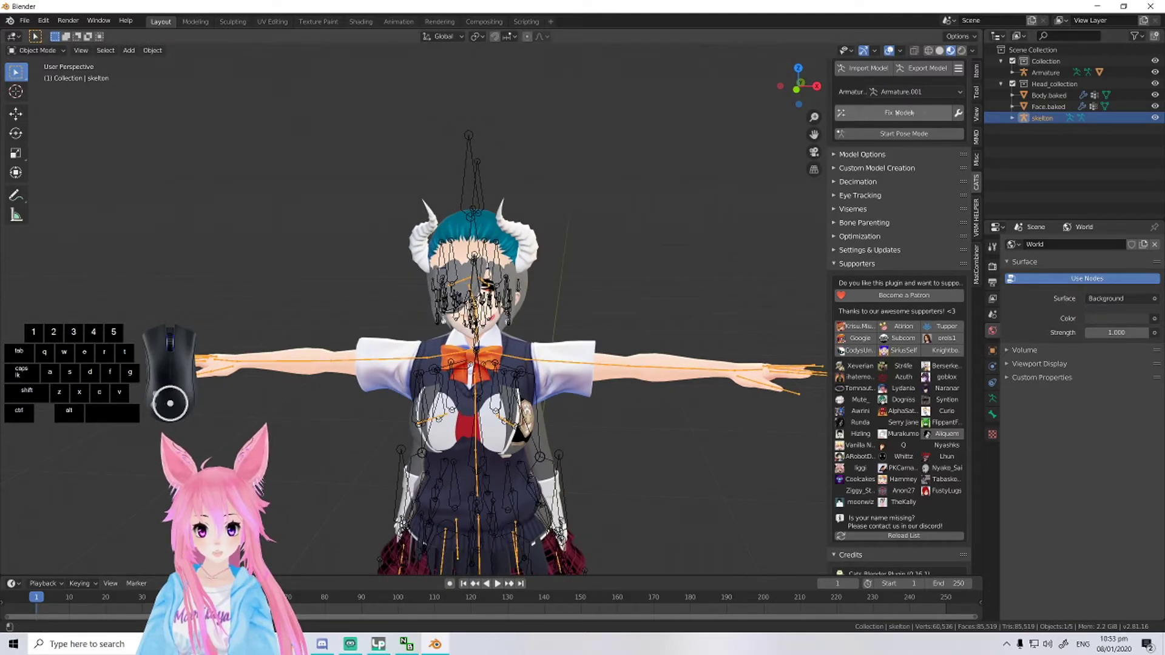
left_click(908, 93)
left_click(891, 117)
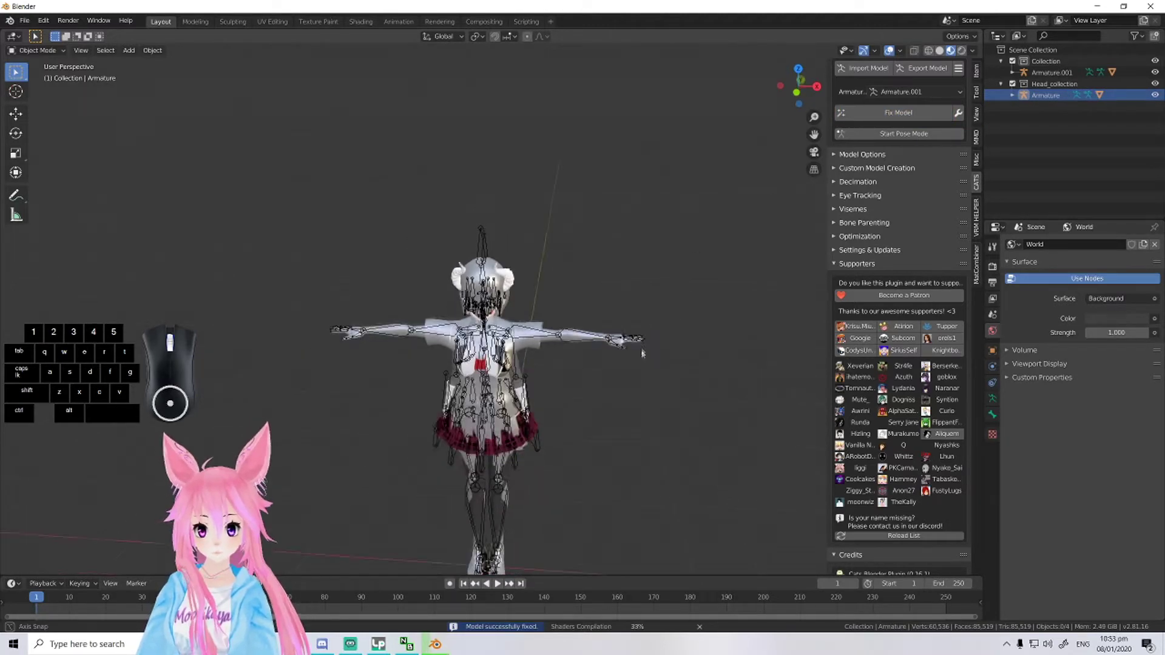
- Move the imported armature in Head_collection along the X axis so it stands beside the horned character
left_click(1051, 72)
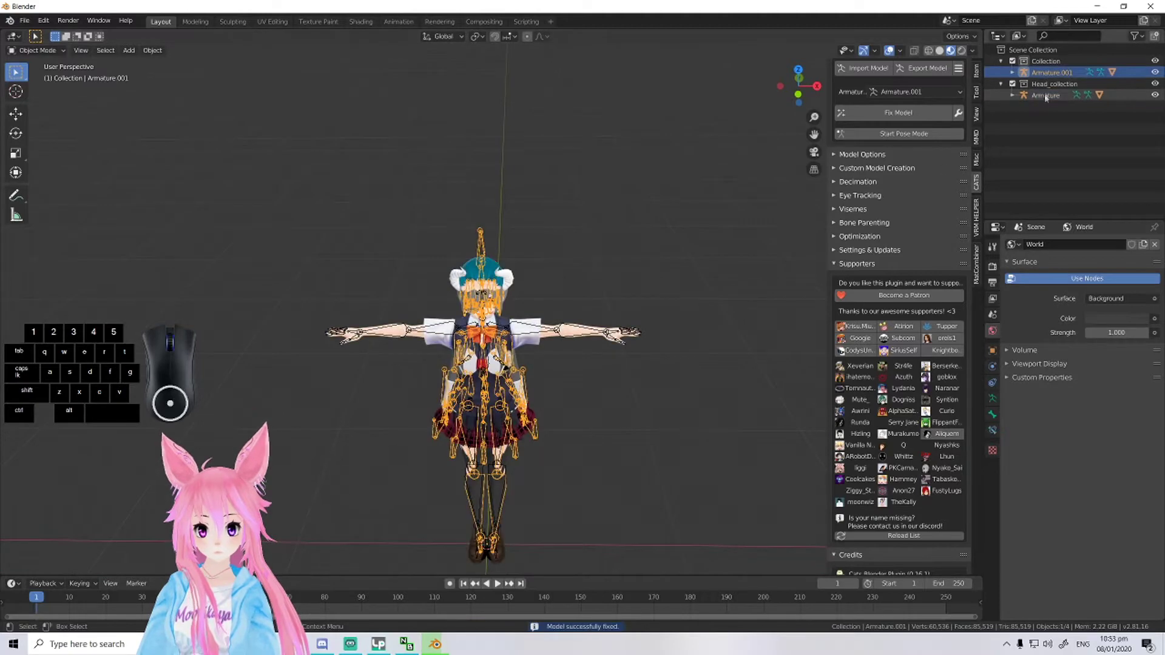
left_click(1046, 95)
left_click(15, 115)
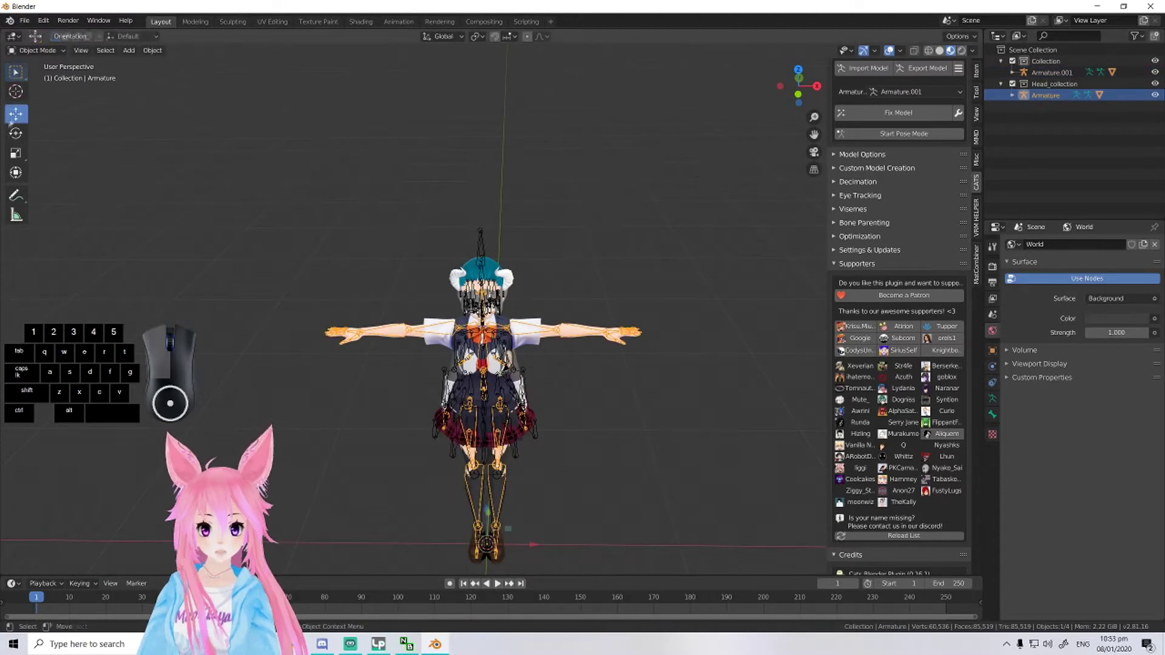
left_click_drag(531, 547, 360, 548)
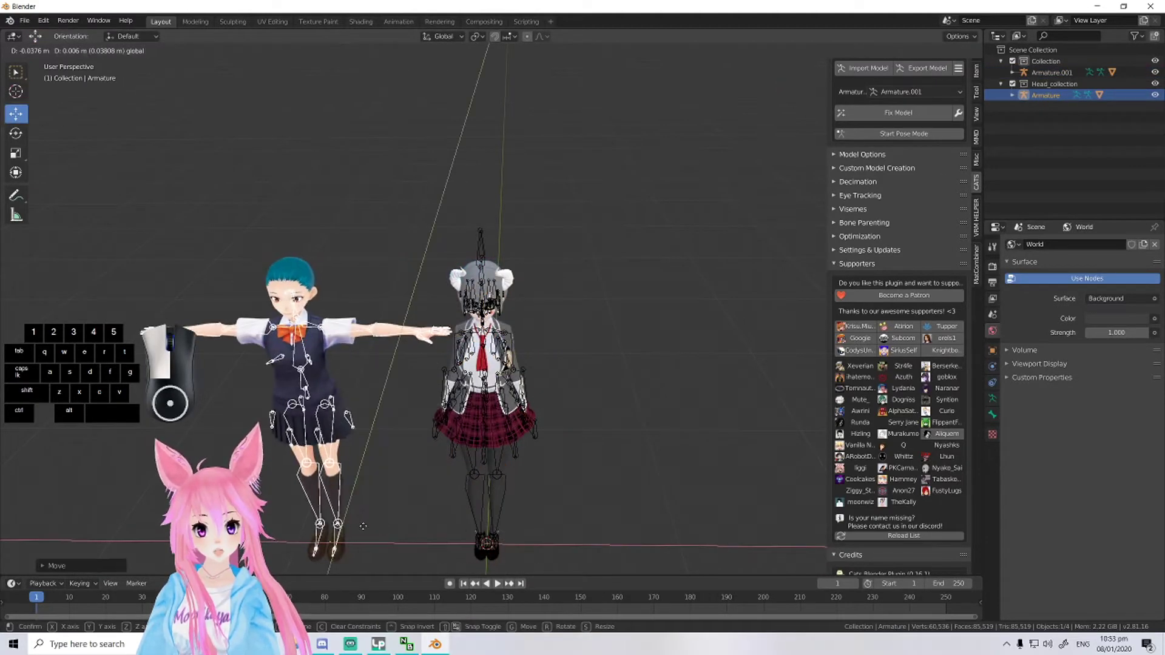
- Put the horned character's Body.001 mesh into Edit Mode and bring up its material slots
scroll(489, 298, "up", 10)
middle_click_drag(522, 320, 536, 344)
left_click(468, 370)
scroll(502, 313, "up", 5)
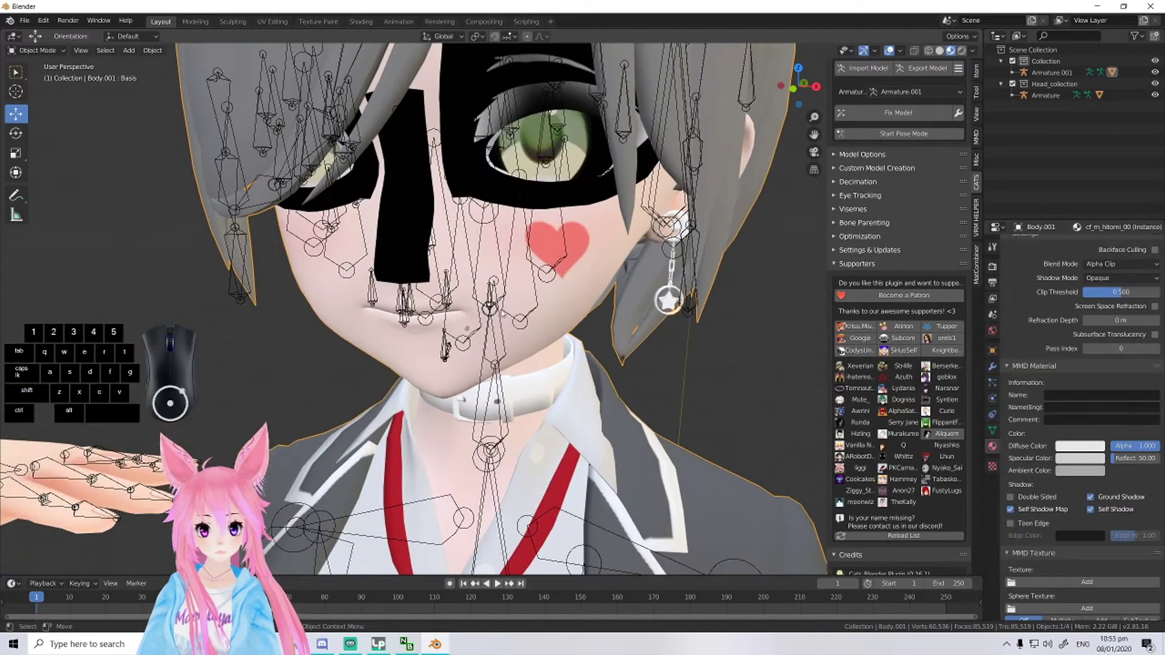
key("Tab")
middle_click_drag(529, 304, 529, 327)
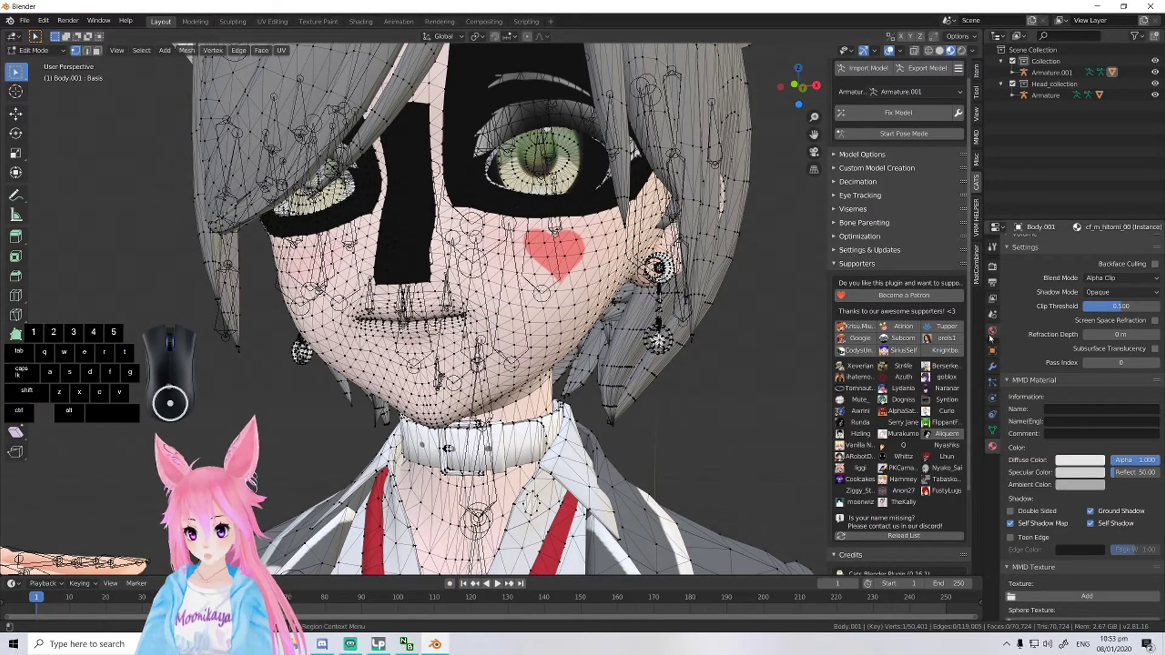
scroll(1066, 364, "up", 15)
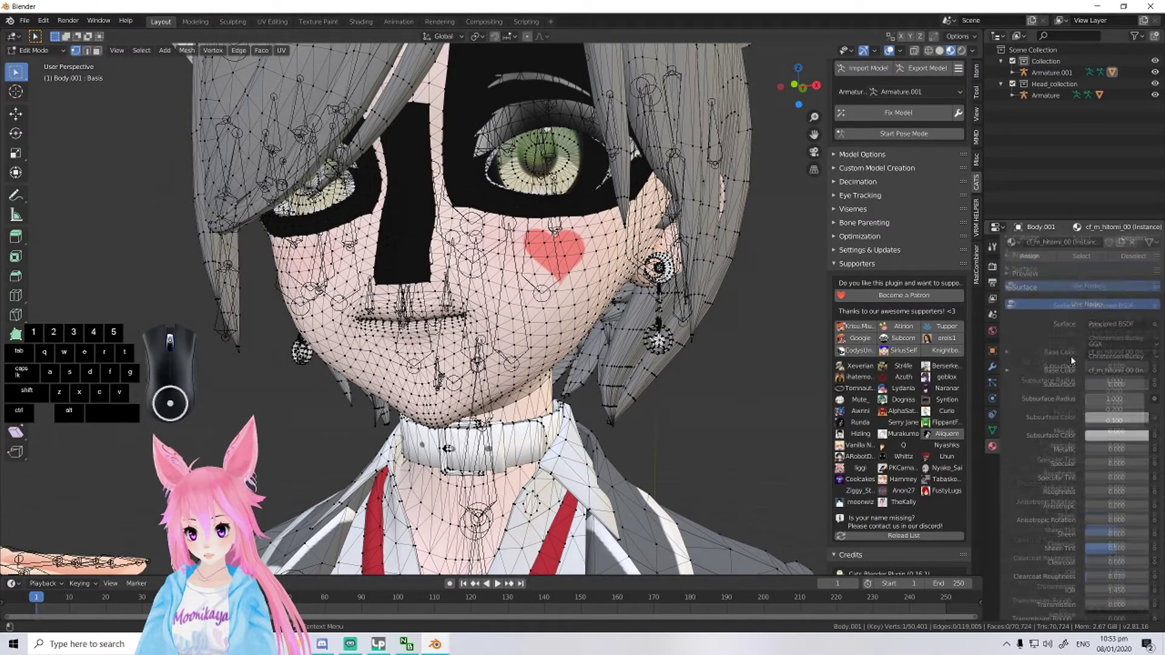
left_click(1056, 269)
scroll(1057, 268, "up", 3)
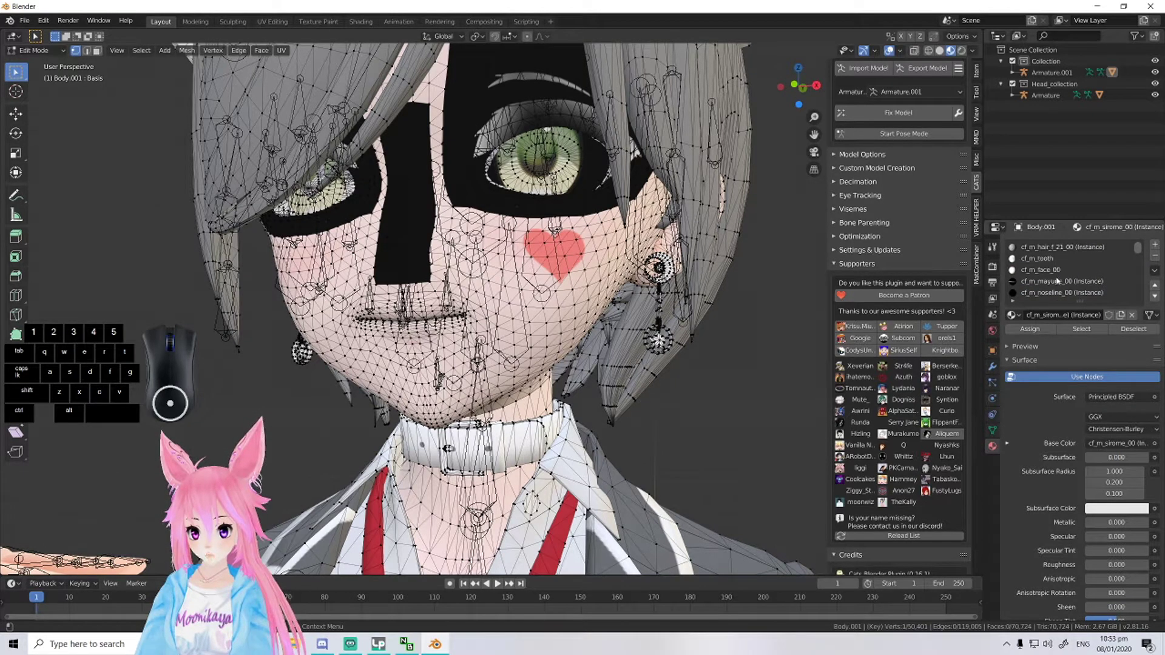
- Select the geometry assigned to the cf_m_noseline_00 and cf_m_mayuge_00 materials
left_click(1055, 292)
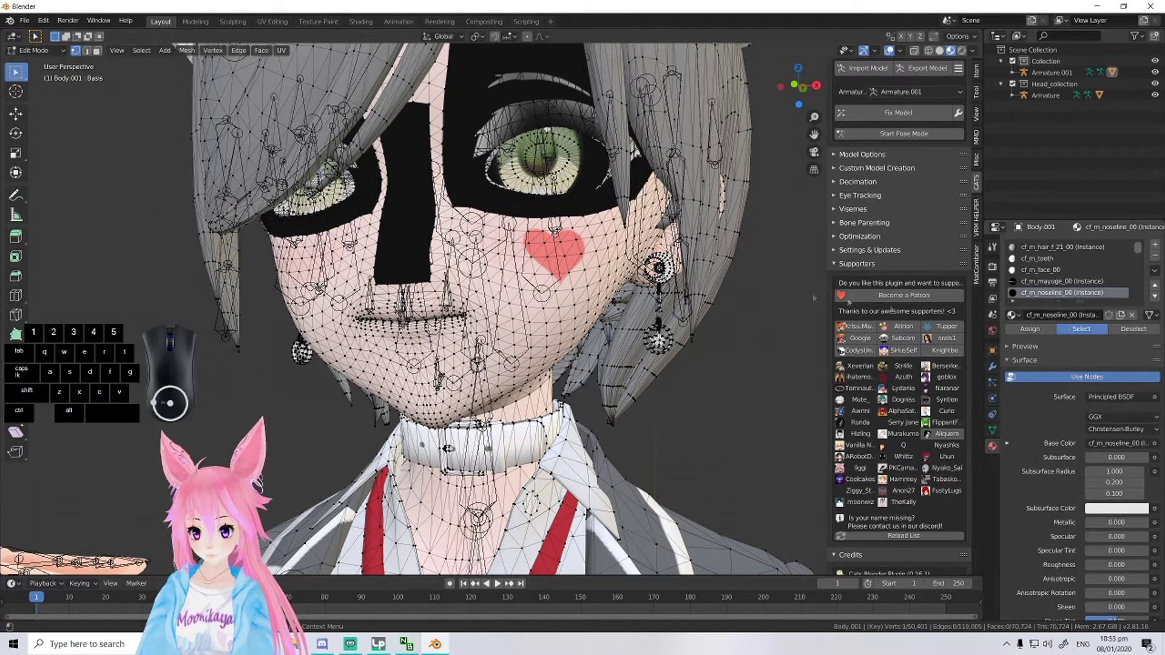
left_click(1081, 328)
middle_click_drag(546, 304, 597, 311)
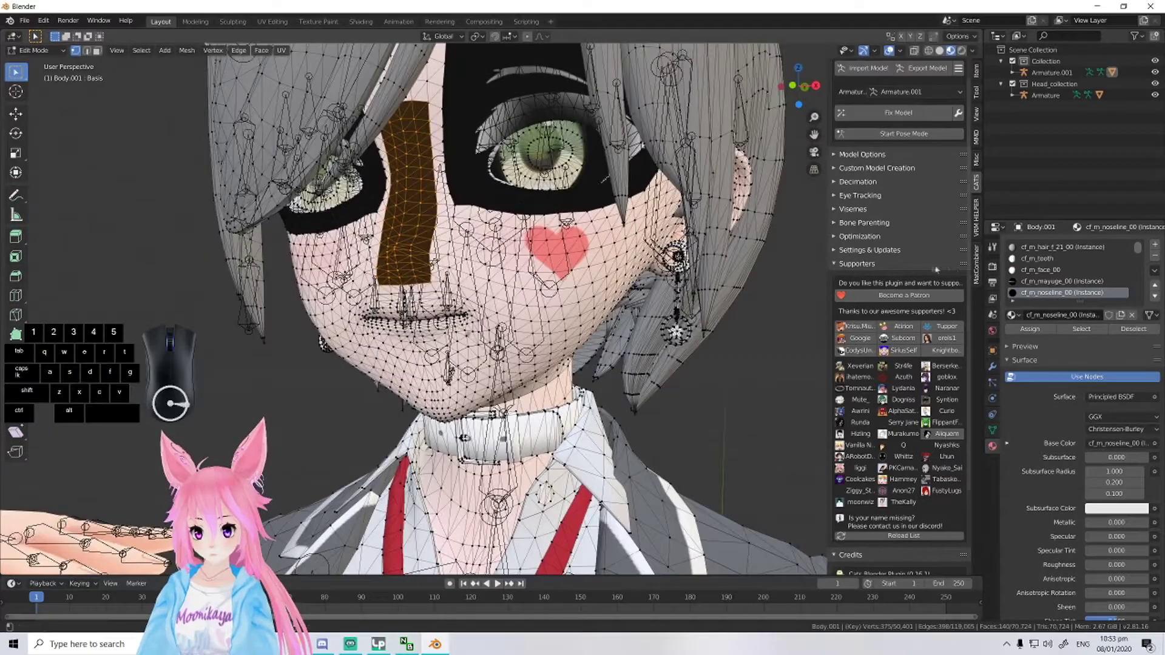
left_click(1055, 281)
left_click(1081, 328)
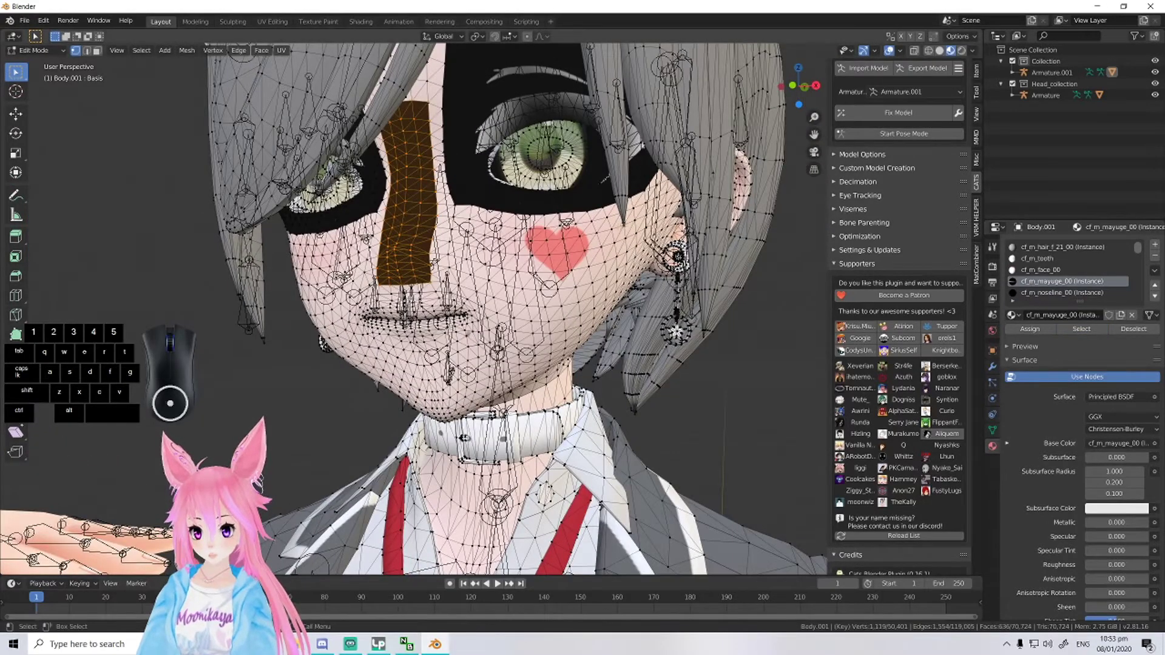
scroll(562, 262, "down", 17)
scroll(567, 262, "up", 9)
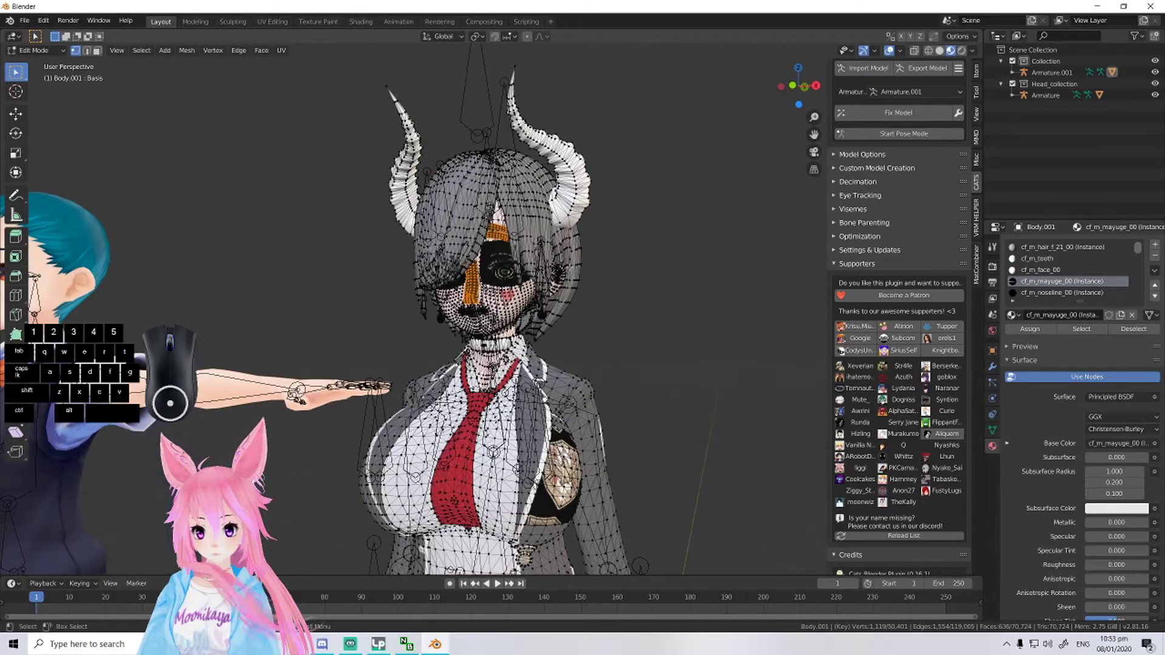
scroll(567, 263, "up", 4)
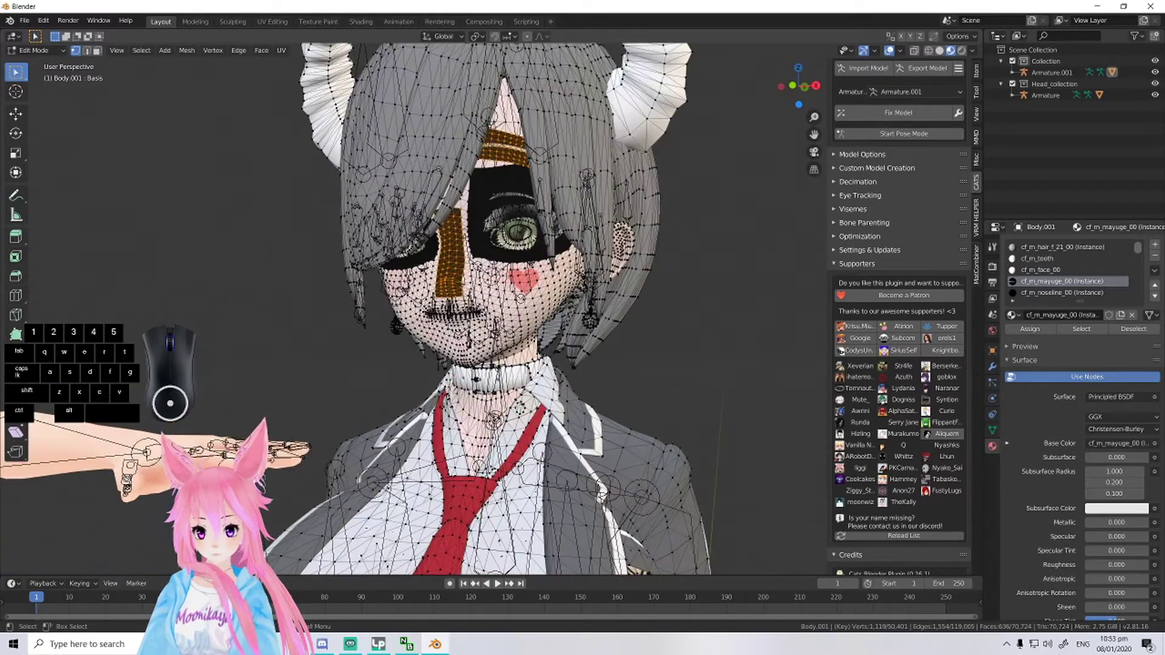
- Turn on X-ray and add the geometry of the cf_m_tooth and cf_m_face_00 materials to the selection
left_click(915, 52)
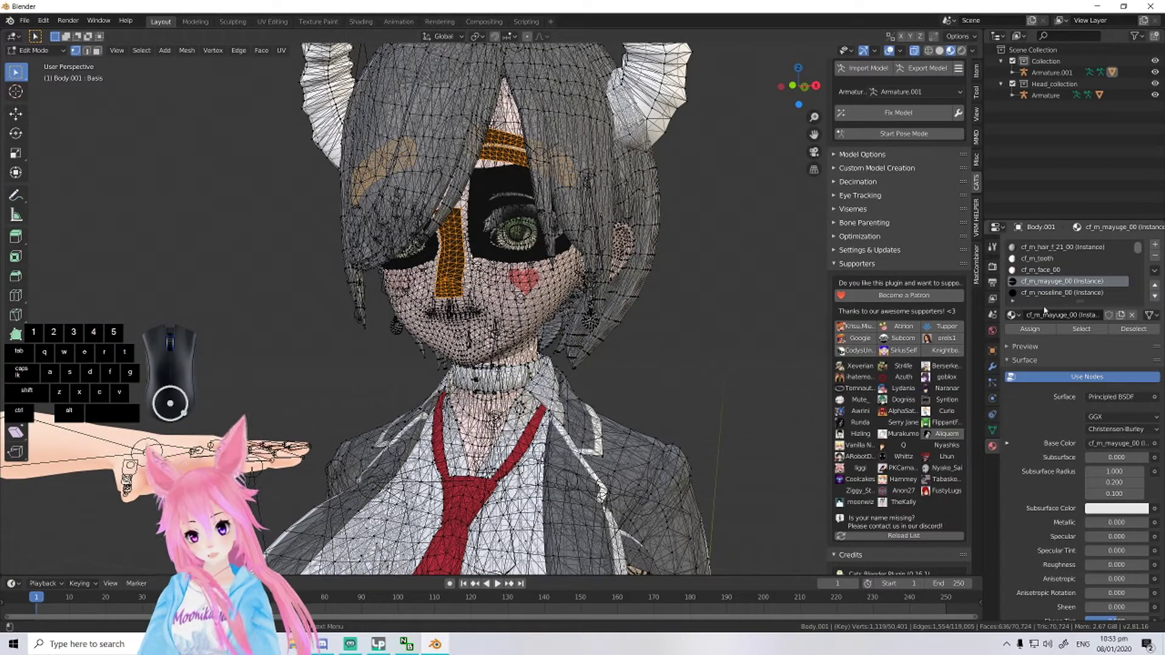
left_click(1057, 257)
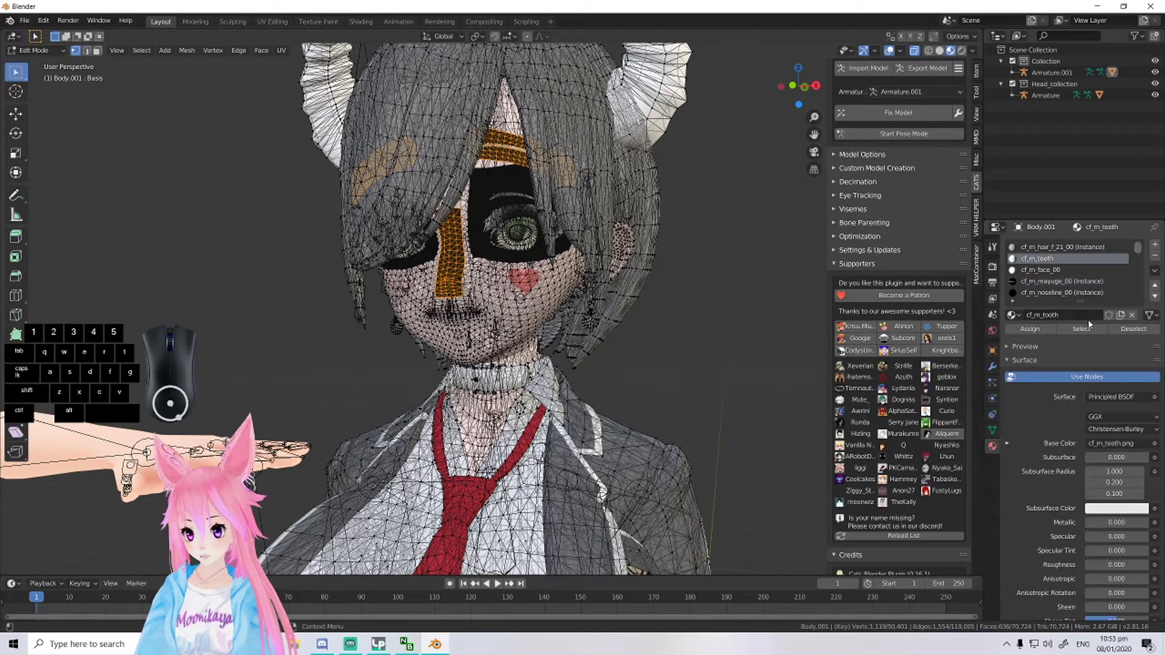
left_click(1081, 329)
left_click(1051, 270)
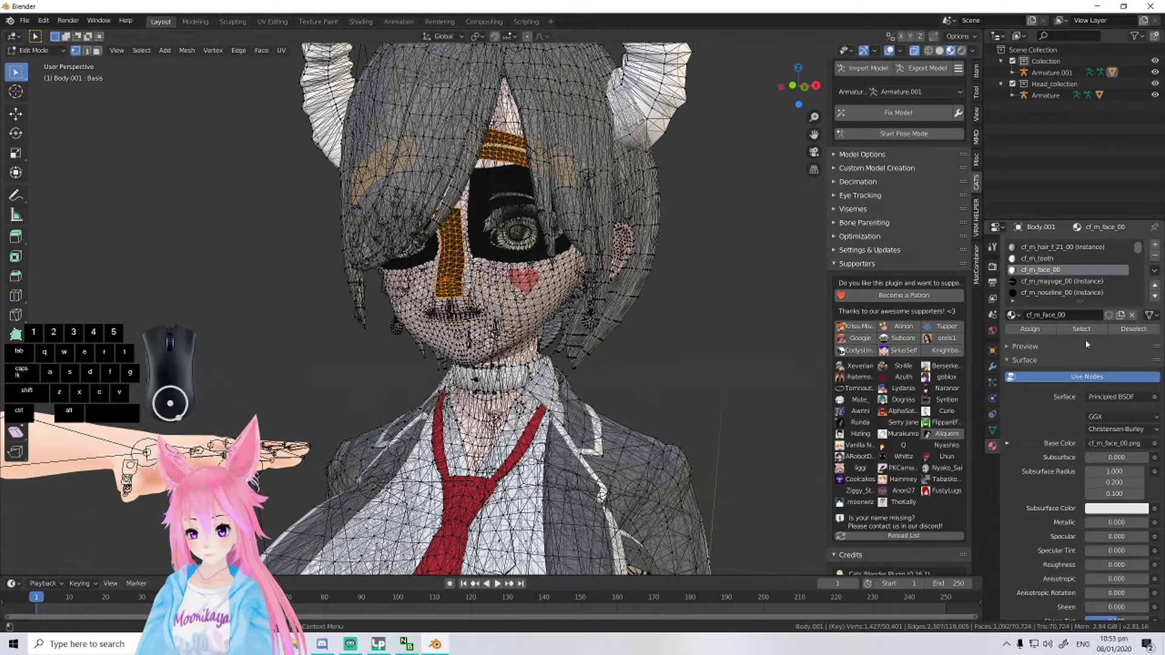
left_click(1080, 329)
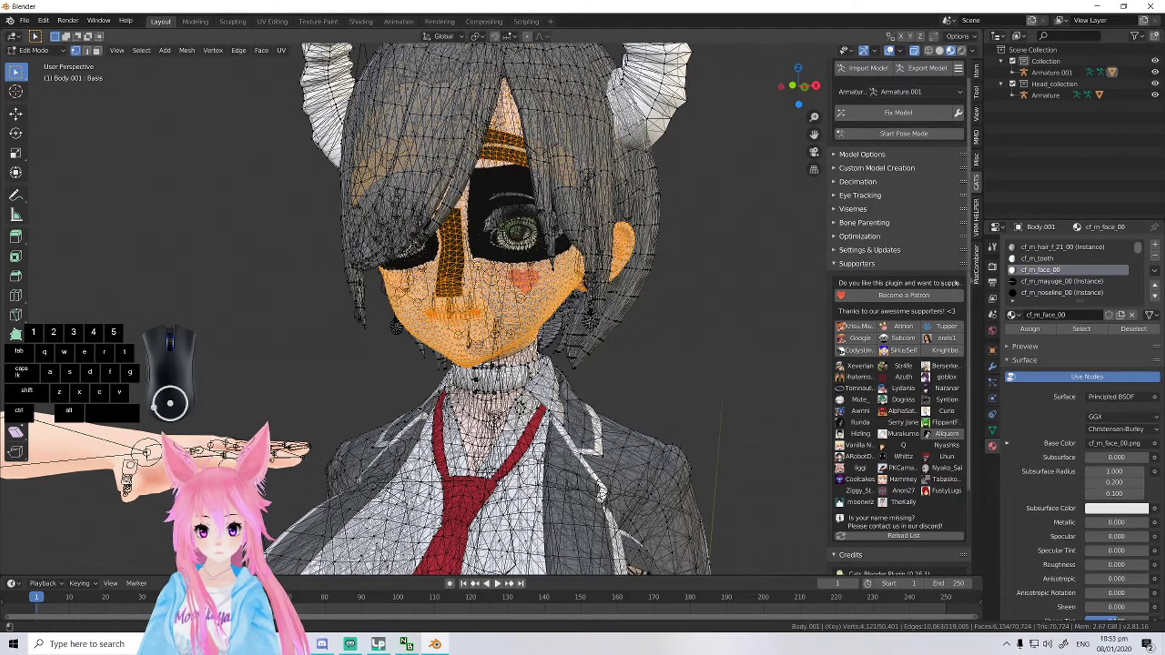
middle_click_drag(797, 277, 807, 275)
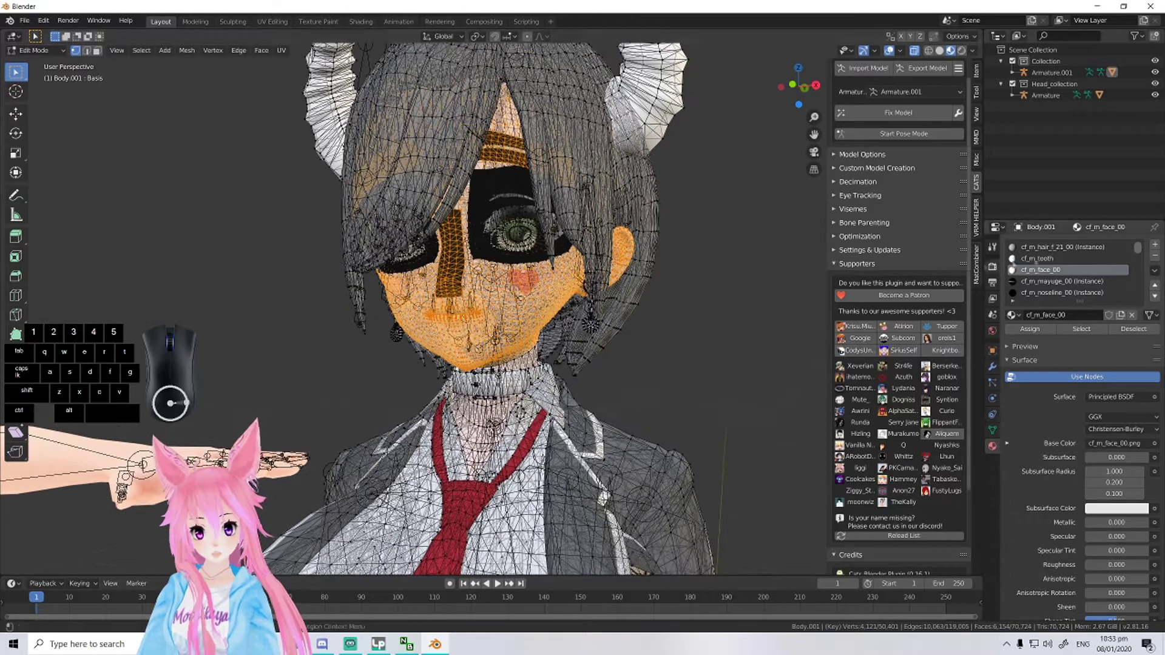
- Add the geometry of the cf_m_eyeline_down material to the selection
left_click(1059, 258)
left_click(1071, 248)
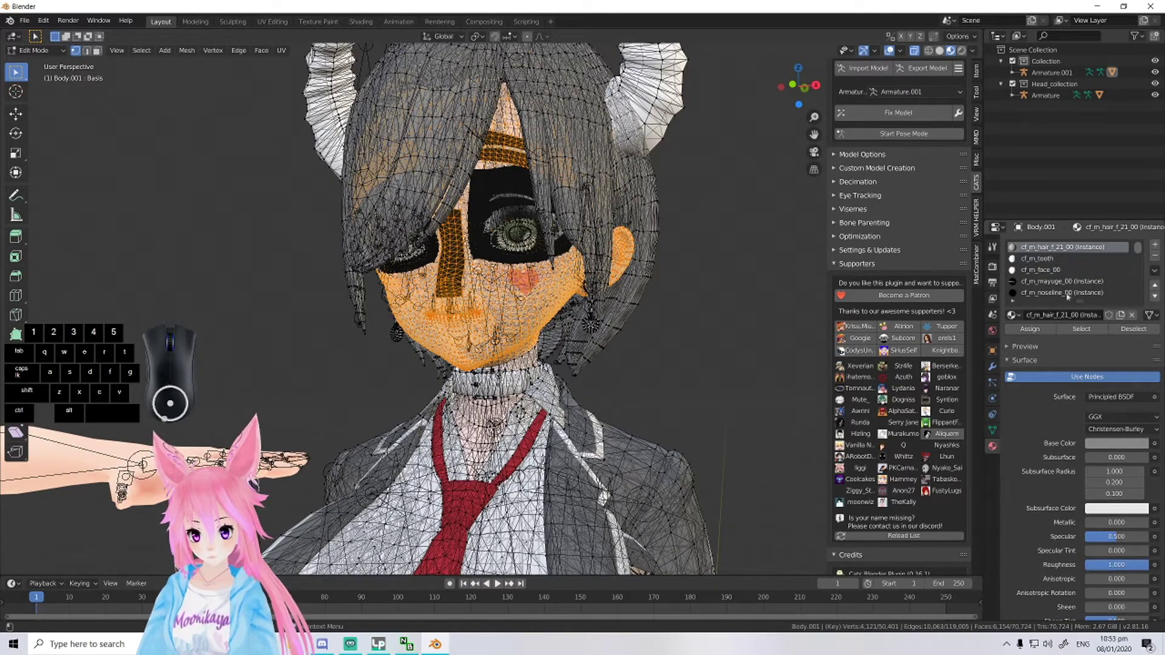
scroll(1067, 296, "down", 3)
left_click(1064, 281)
left_click(1083, 329)
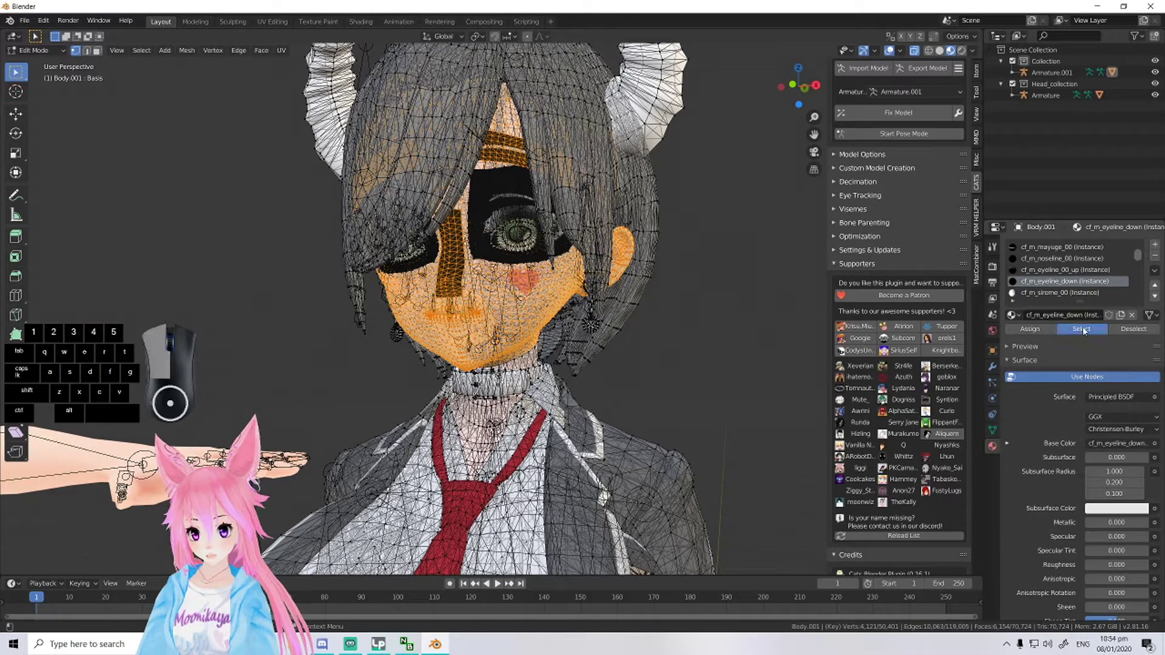
- Add the geometry of both cf_m_sirome_00 materials to the selection and delete all selected vertices
scroll(1062, 295, "down", 2)
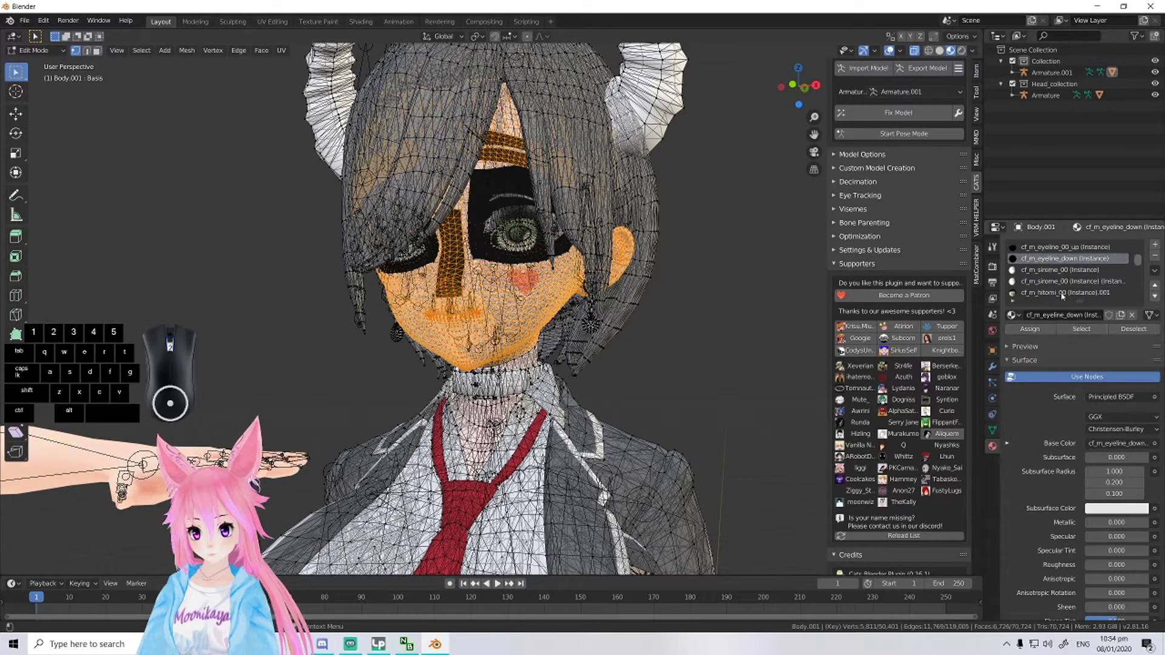
left_click(1061, 271)
left_click(1083, 328)
left_click(1099, 329)
left_click(1069, 281)
left_click(1090, 328)
scroll(861, 304, "down", 4)
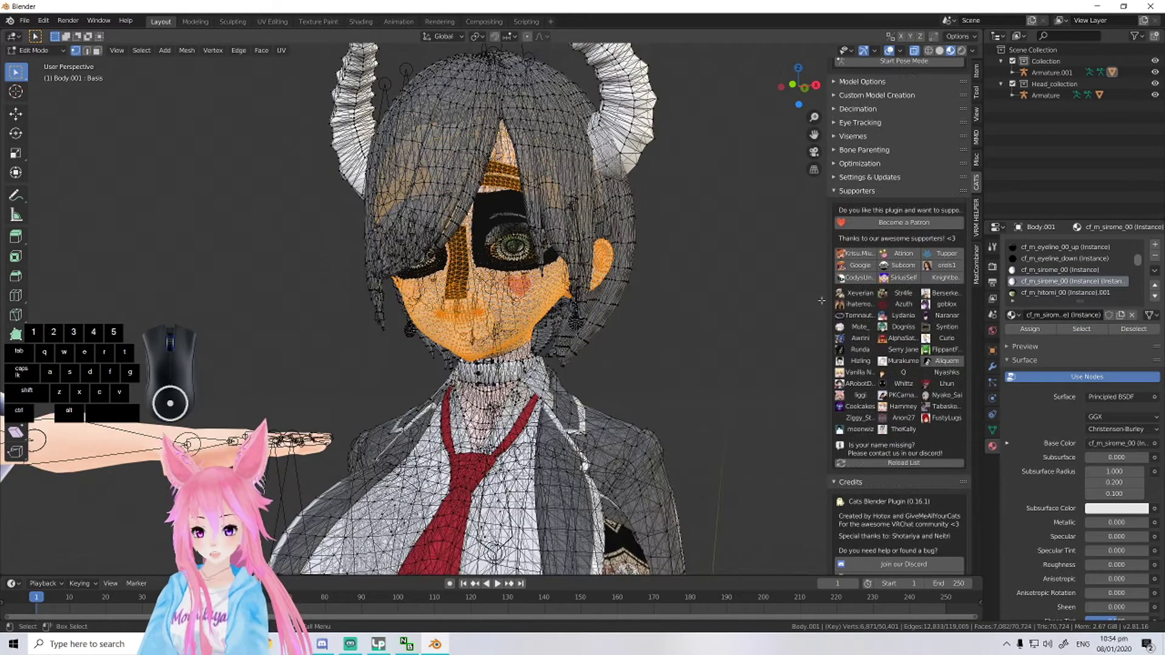
key("x")
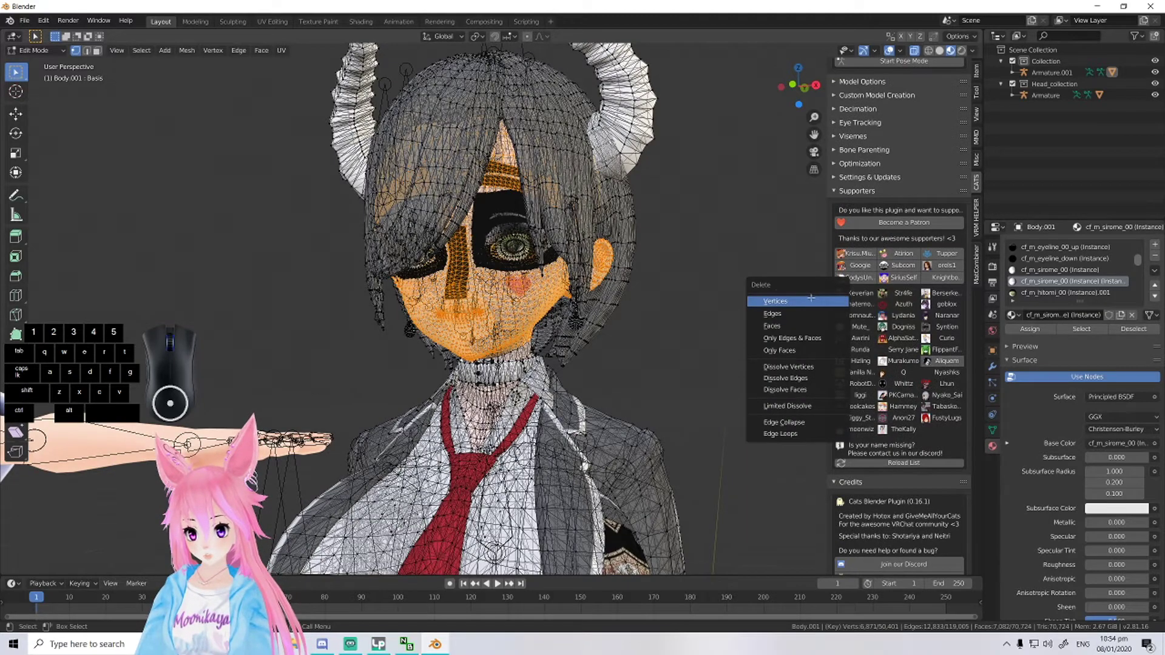
left_click(798, 302)
- Select the geometry of the cf_m_hitomi_00 (Instance).001 and cf_m_gageye_21 materials around the eyes
scroll(736, 279, "up", 5)
middle_click_drag(733, 277, 578, 202)
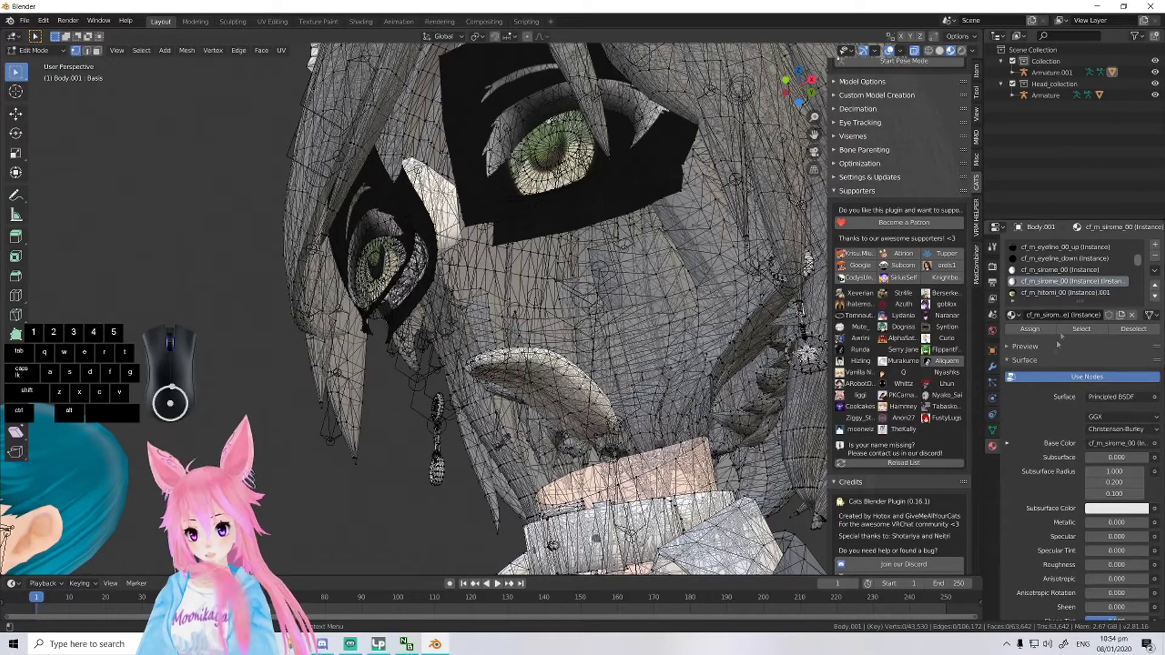
scroll(1075, 294, "down", 2)
scroll(1077, 289, "down", 1)
left_click(1069, 271)
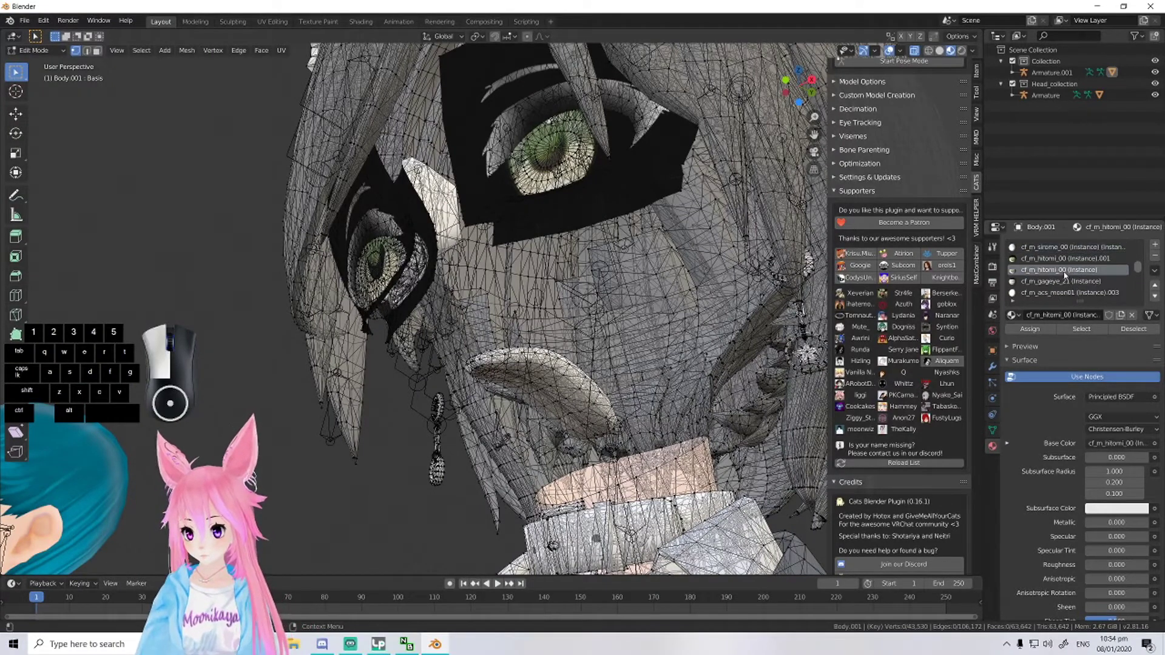
left_click(1057, 258)
left_click(1081, 328)
left_click(1059, 282)
left_click(1081, 328)
middle_click_drag(698, 273, 779, 299)
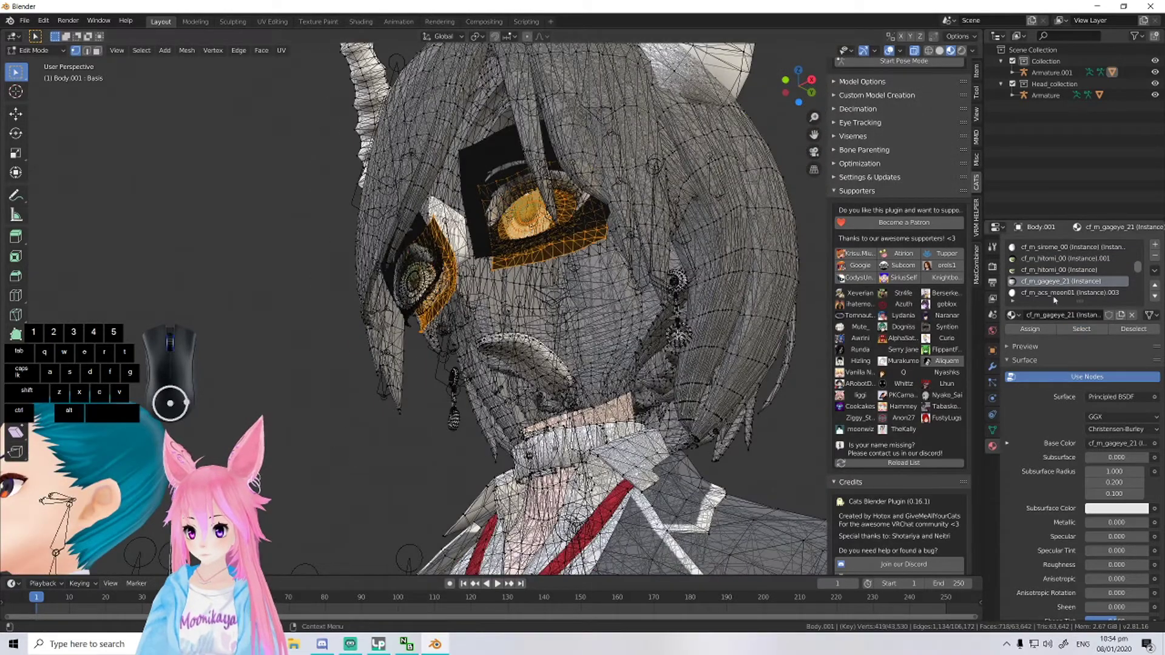
scroll(1054, 297, "down", 3)
left_click(1056, 270)
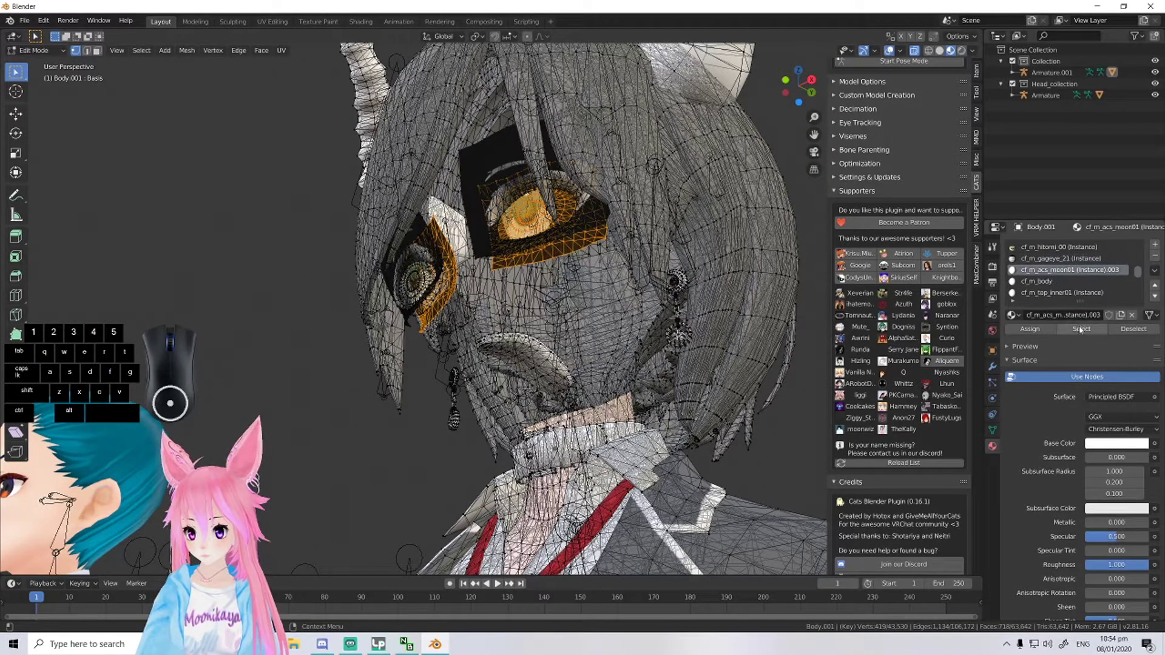
left_click(1086, 328)
left_click(1115, 328)
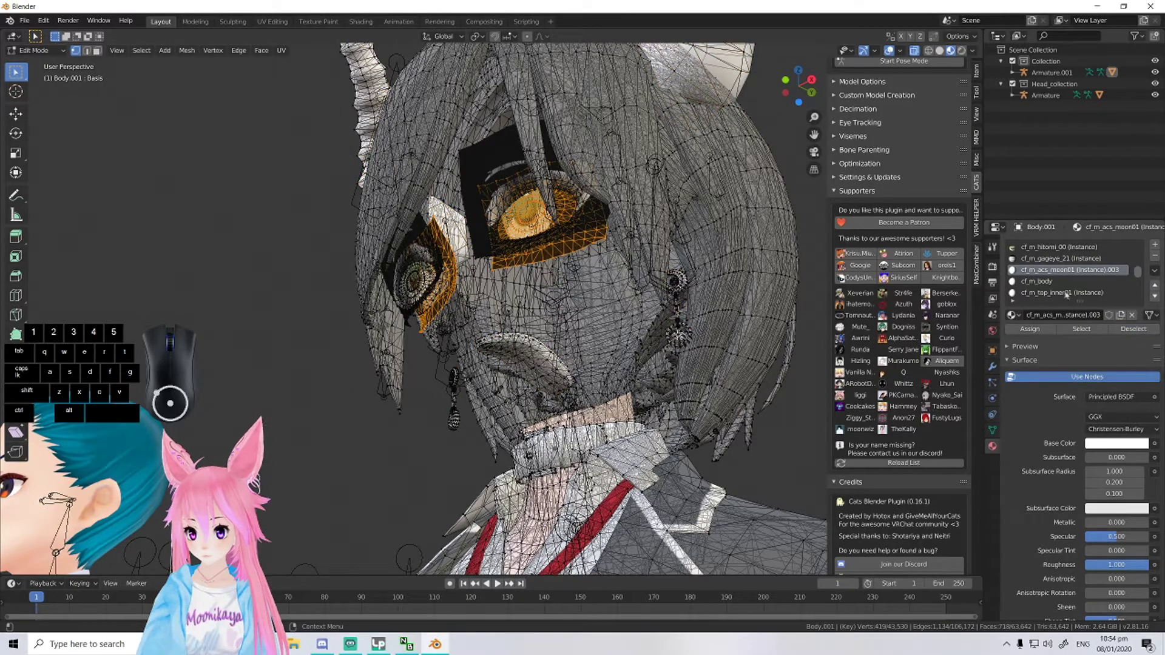
scroll(1066, 293, "down", 1)
- Add both linked parts of the tongue to the selection and delete the vertices together with the selected eye geometry
scroll(698, 358, "up", 2)
middle_click_drag(698, 358, 731, 306)
scroll(704, 349, "up", 2)
key("l")
scroll(532, 250, "up", 2)
middle_click_drag(532, 250, 549, 228)
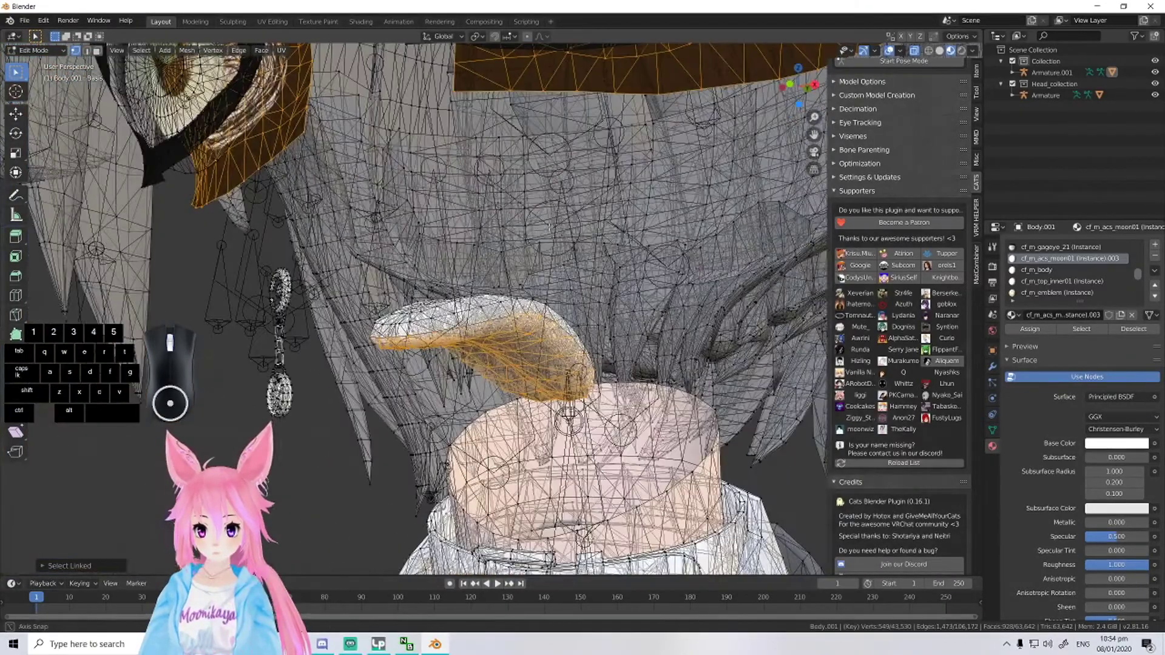
key("l")
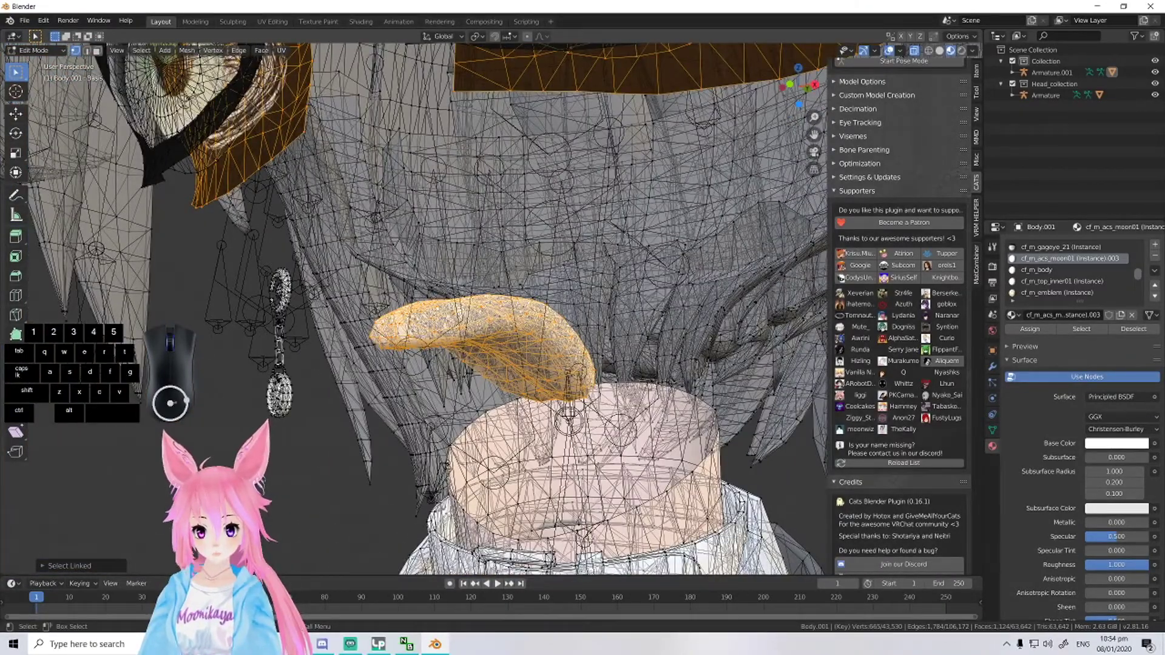
scroll(489, 315, "down", 4)
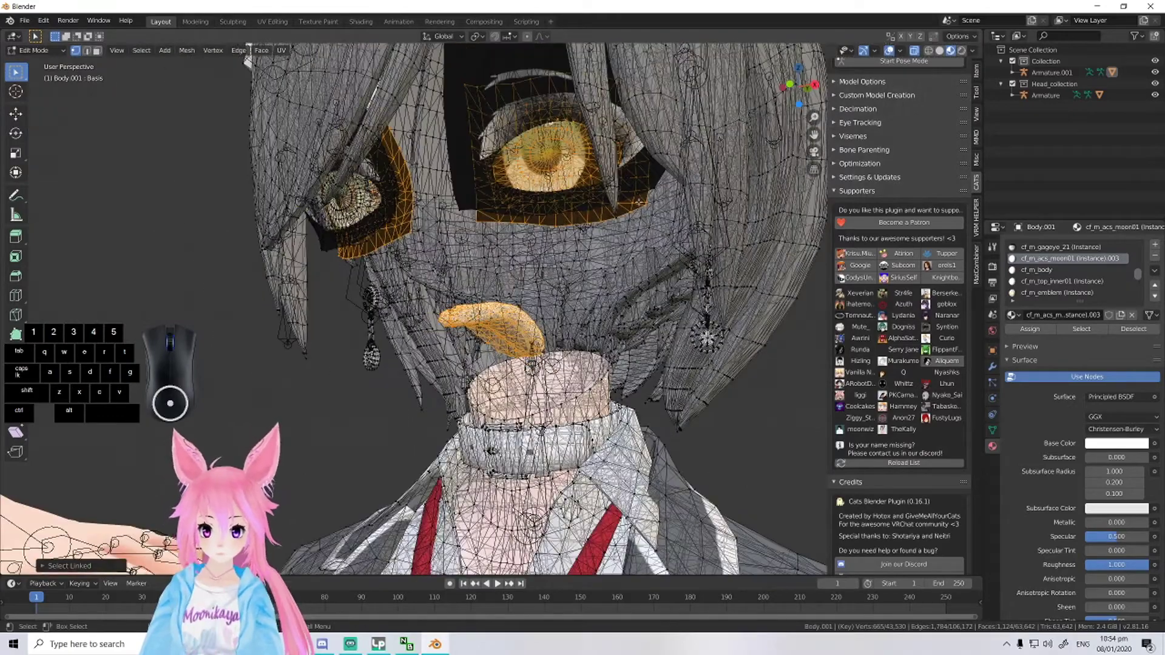
middle_click_drag(249, 53, 258, 291)
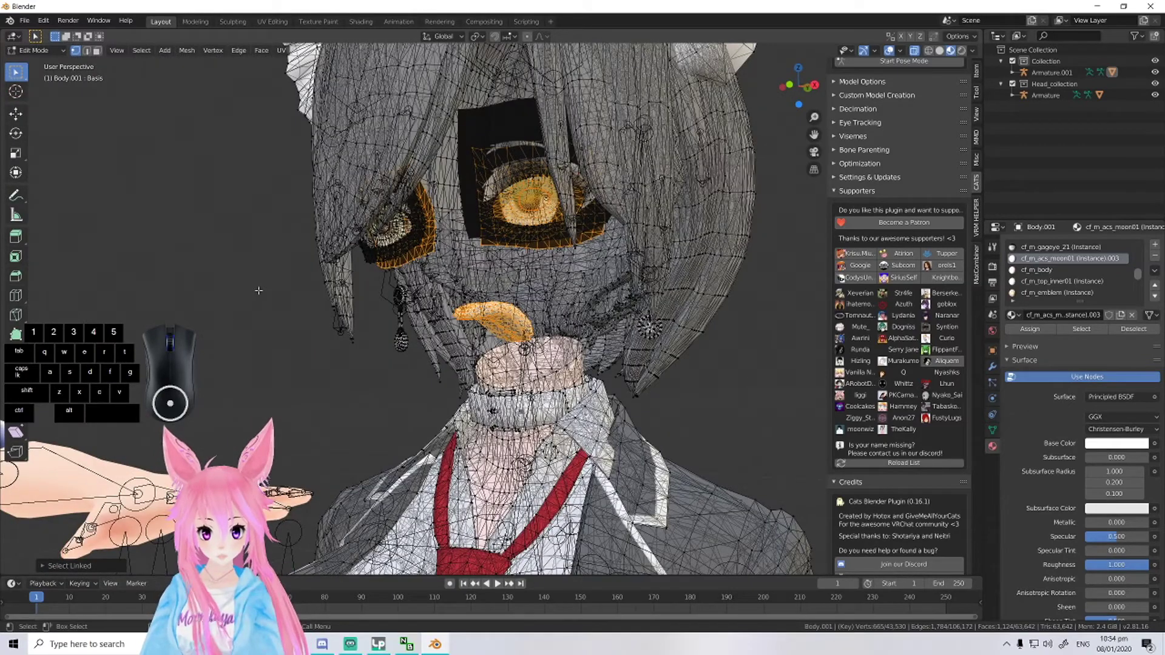
key("x")
left_click(259, 292)
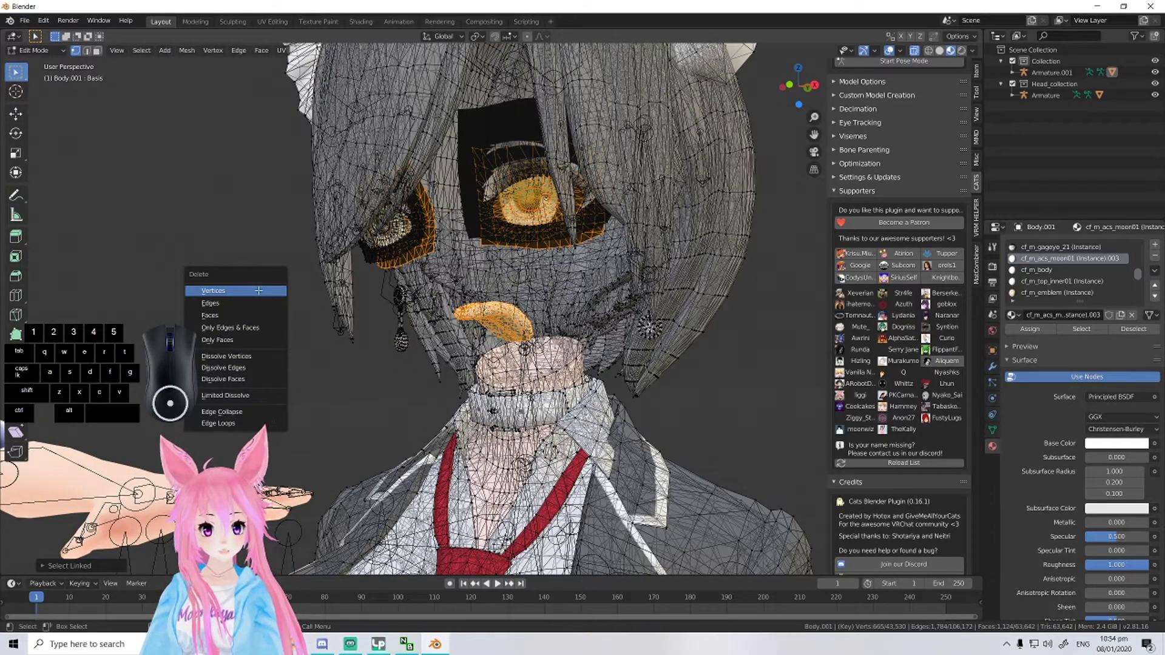
- Examine the leftover geometry around the eyes and look through the material slots for the ones that match it
middle_click_drag(425, 304, 403, 326)
scroll(404, 327, "up", 2)
scroll(1078, 281, "down", 3)
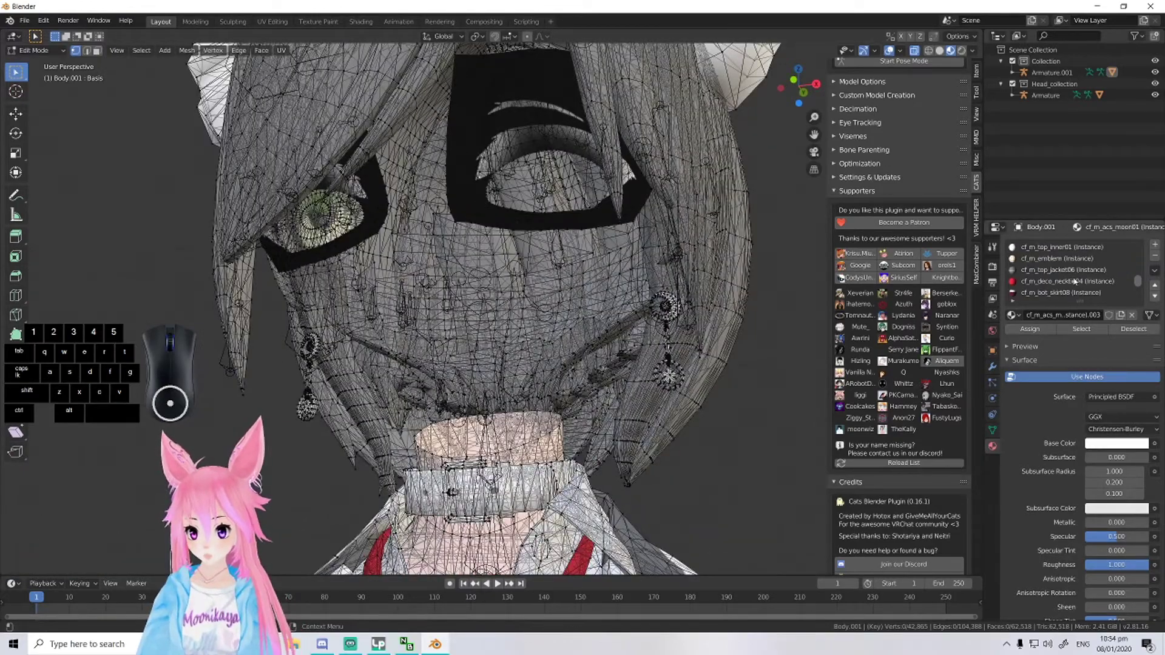
middle_click_drag(570, 167, 523, 141)
middle_click_drag(517, 180, 541, 173)
scroll(1046, 290, "down", 2)
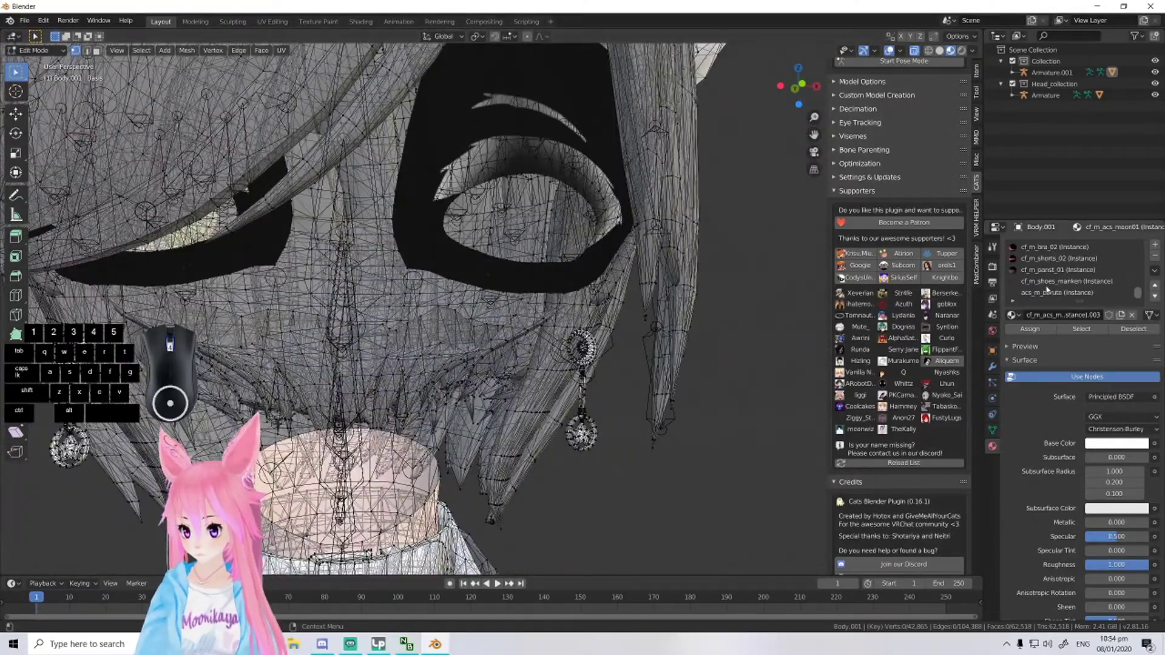
scroll(613, 182, "up", 2)
middle_click_drag(613, 182, 578, 160)
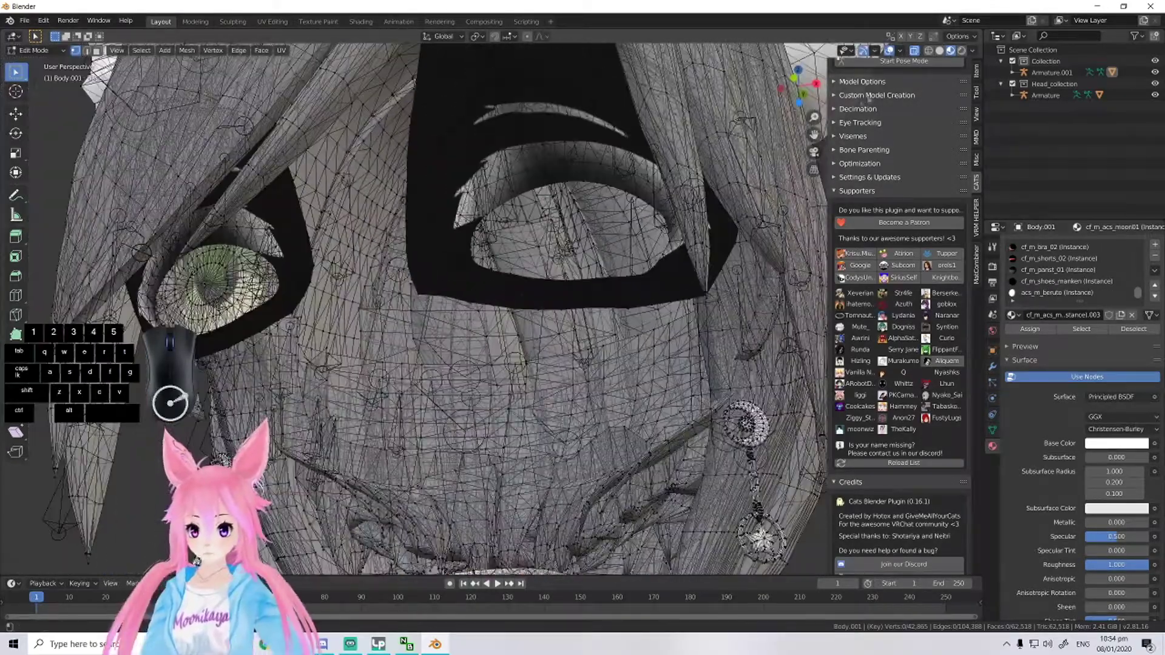
- Try to select the linked geometry of the dark eyelash pieces above the open eye with X-ray turned off
key("alt+z")
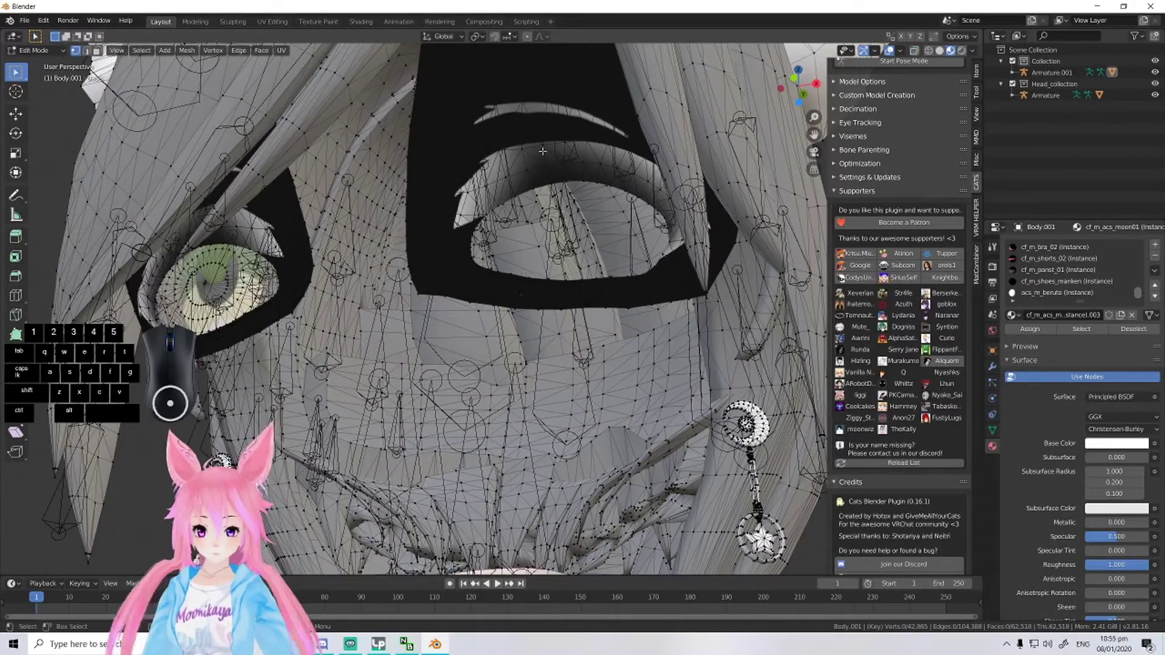
key("l")
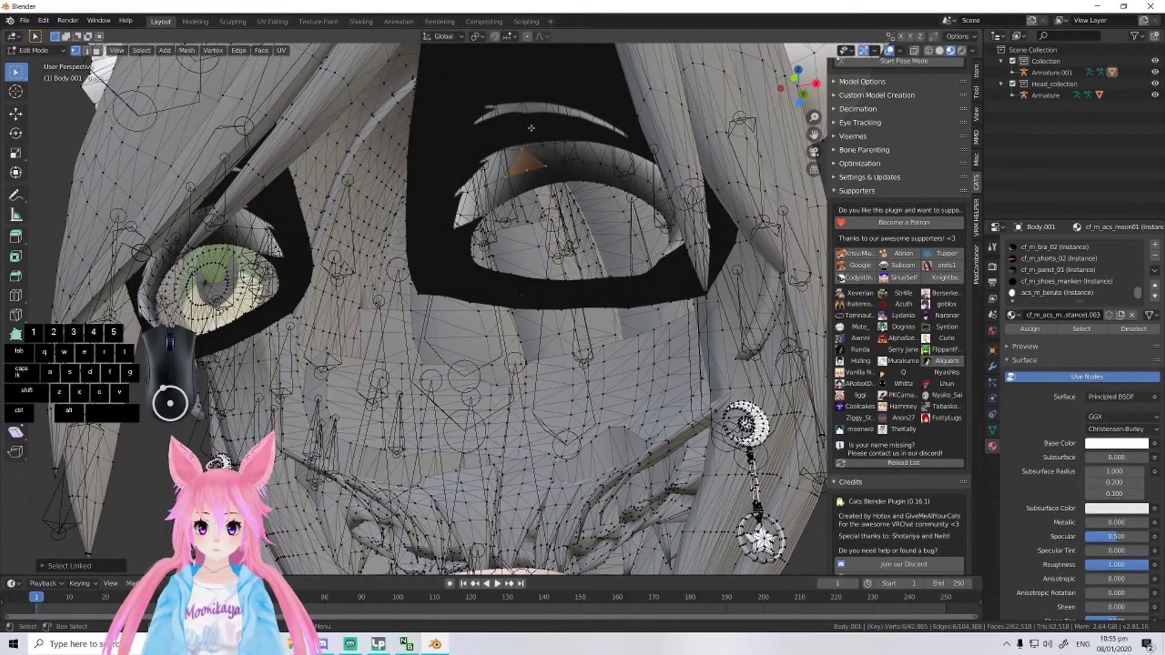
key("l")
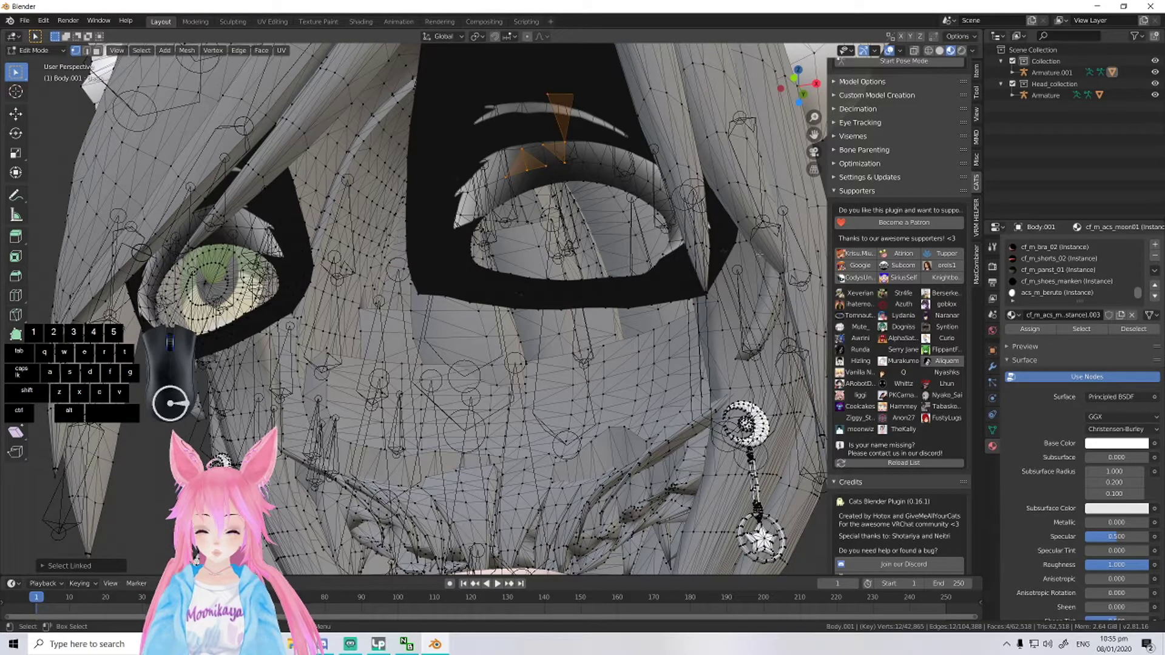
- Look through the body's material slots for the one matching the dark eye geometry, testing a slot by selecting and deselecting its geometry
left_click(1061, 270)
scroll(1065, 282, "up", 5)
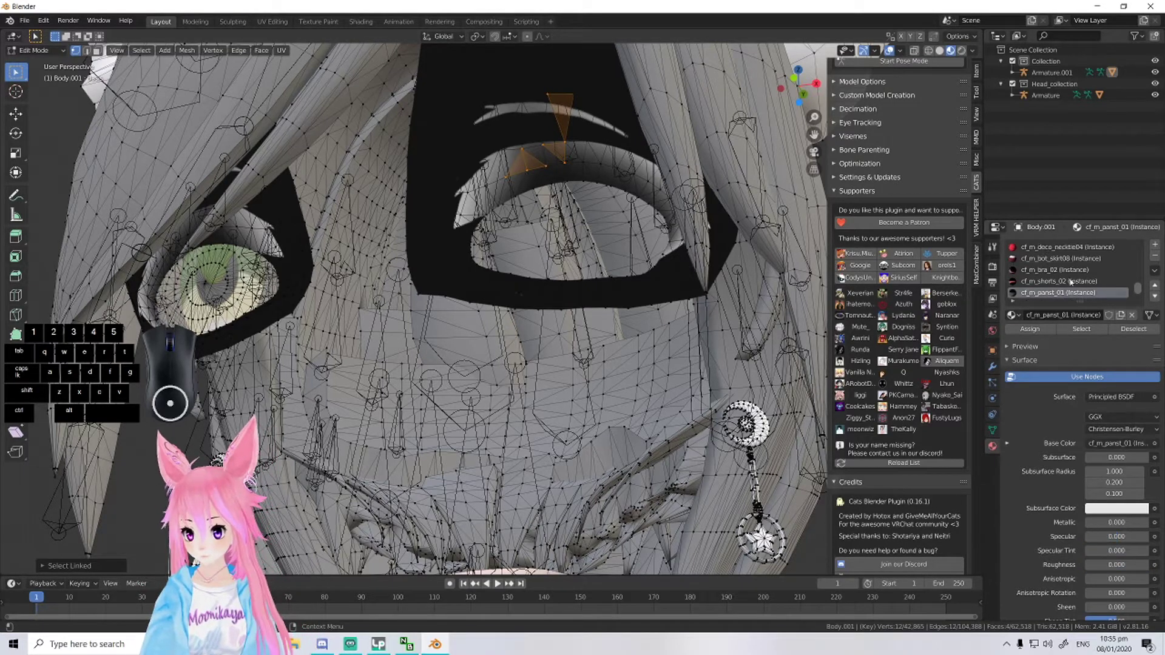
left_click(1062, 281)
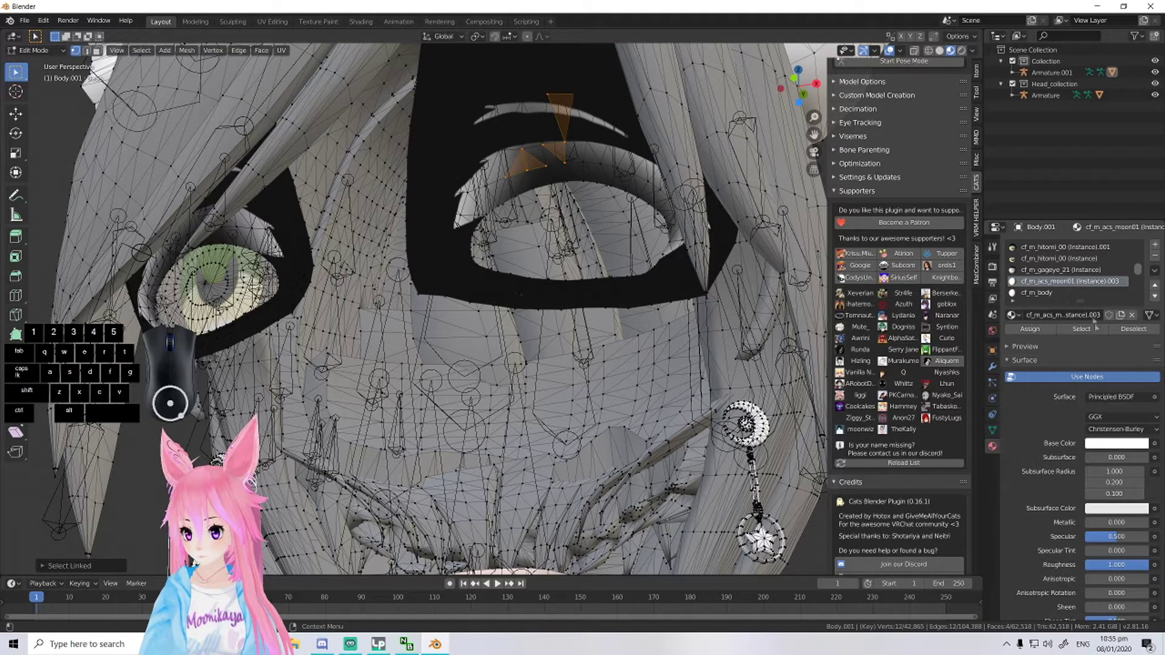
scroll(1054, 297, "down", 2)
left_click(1062, 281)
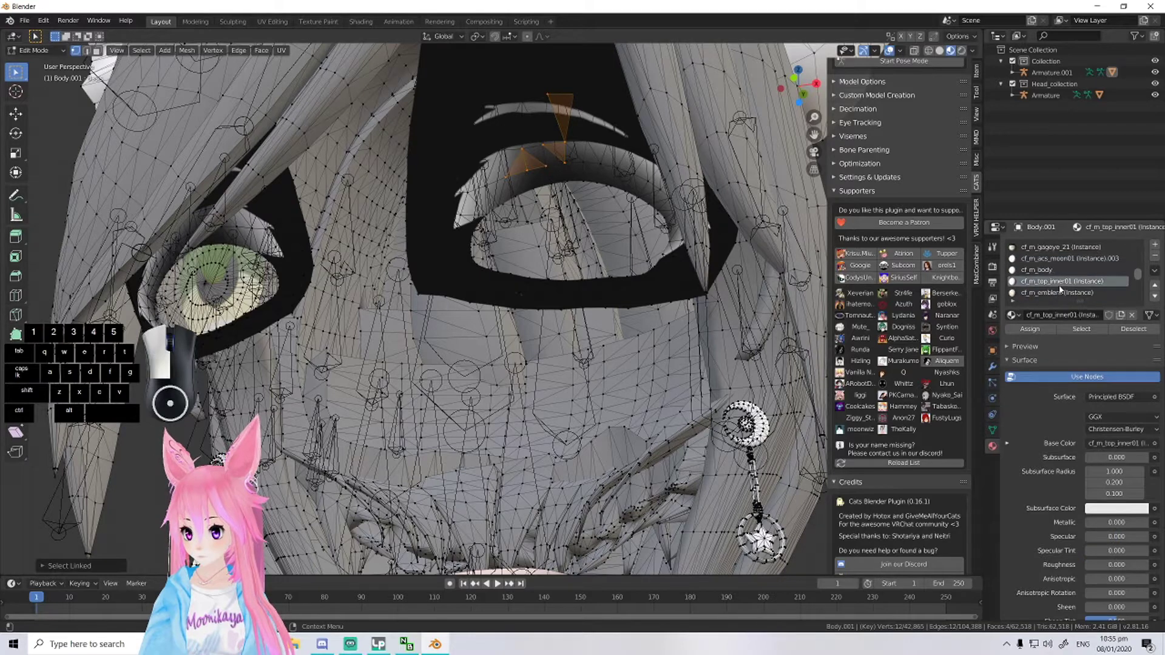
left_click(1082, 328)
left_click(1134, 329)
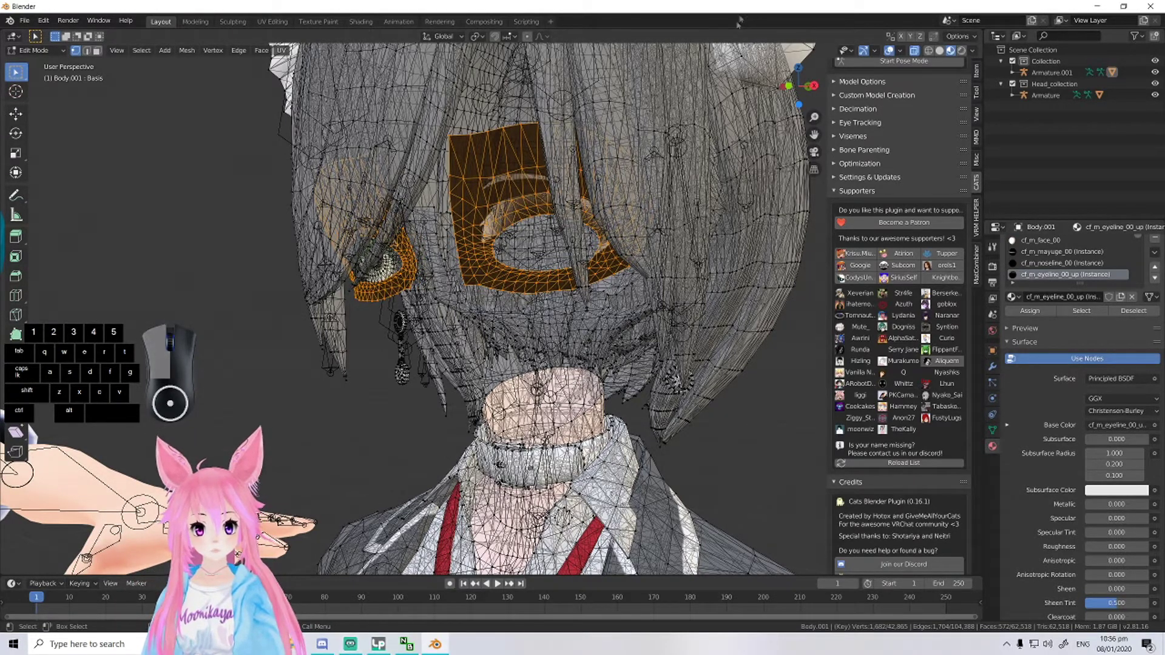
- Delete the selected vertices of the cf_m_eyeline_00_up (Instance) material around the eyes
key("x")
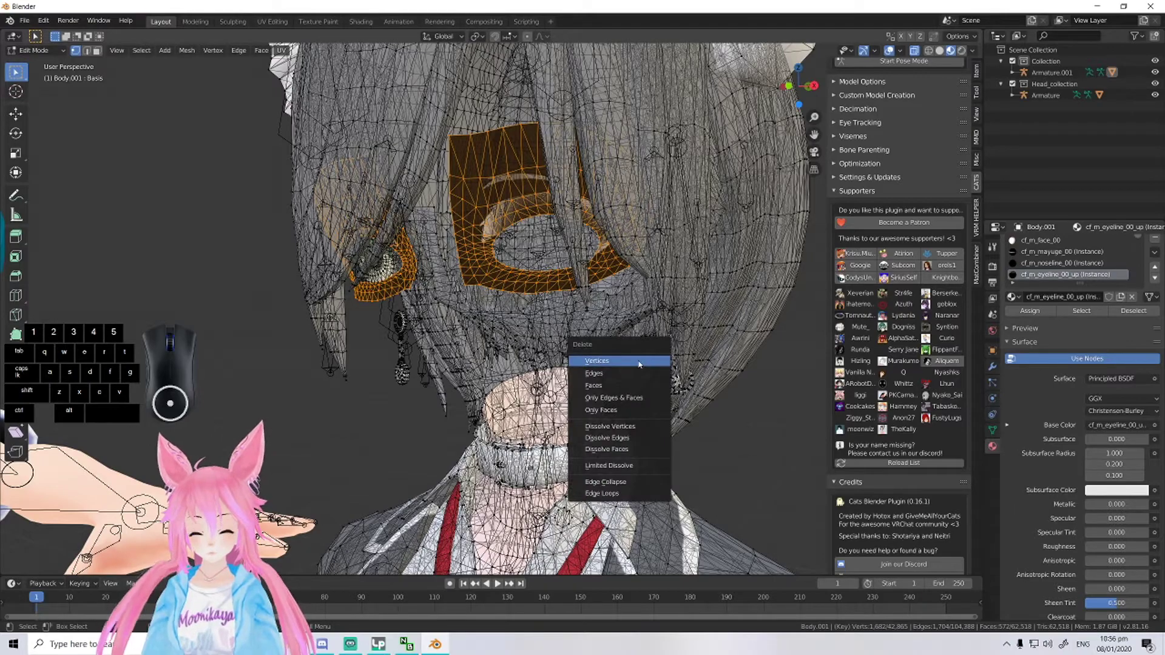
left_click(620, 363)
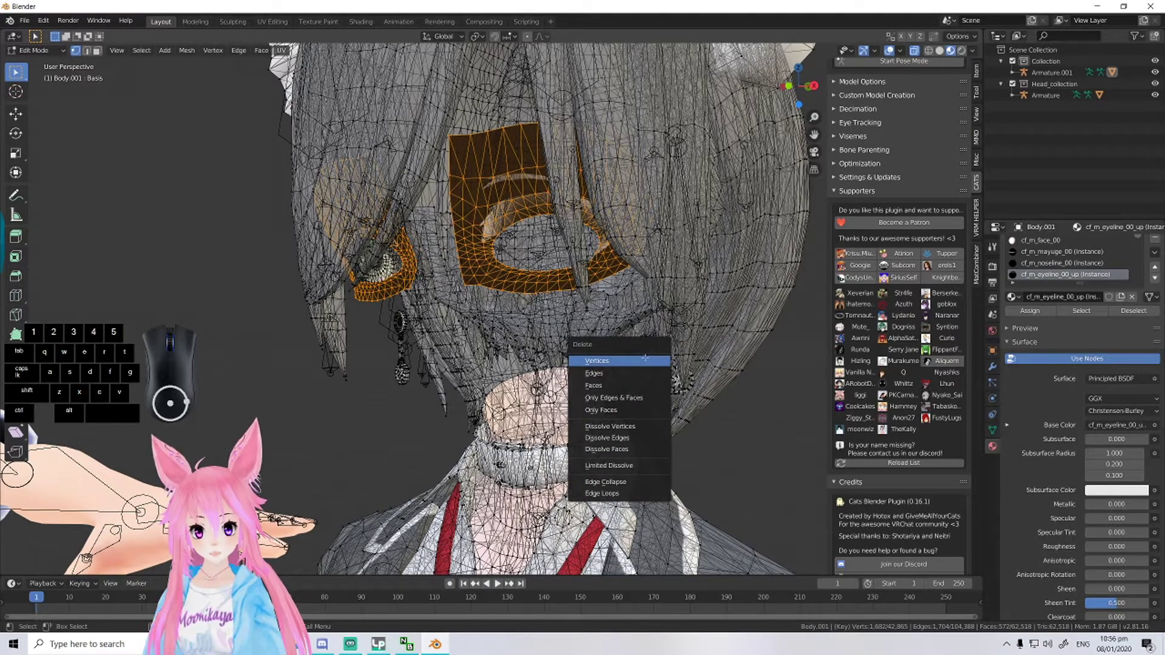
mouse_move(622, 334)
middle_mouse_down()
mouse_move(485, 340)
mouse_move(665, 345)
mouse_move(631, 324)
middle_mouse_up()
scroll(875, 108, "up", 4)
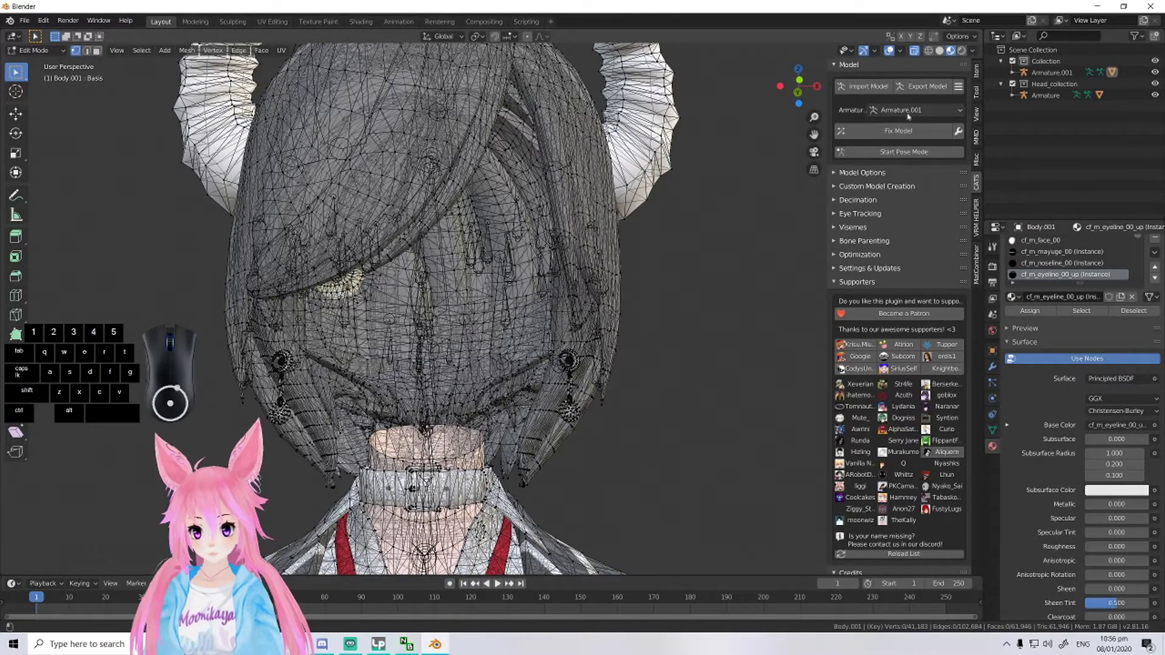
- Set the CATS target armature to Armature and run Fix Model on the VRoid character
left_click(910, 111)
left_click(895, 136)
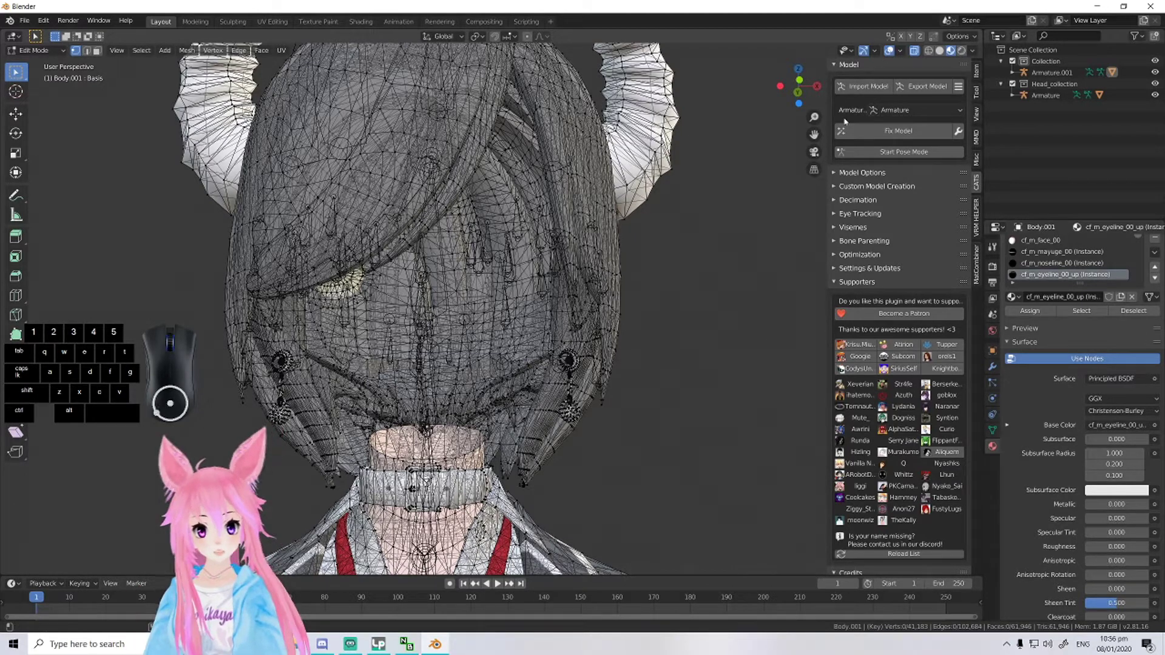
left_click(880, 133)
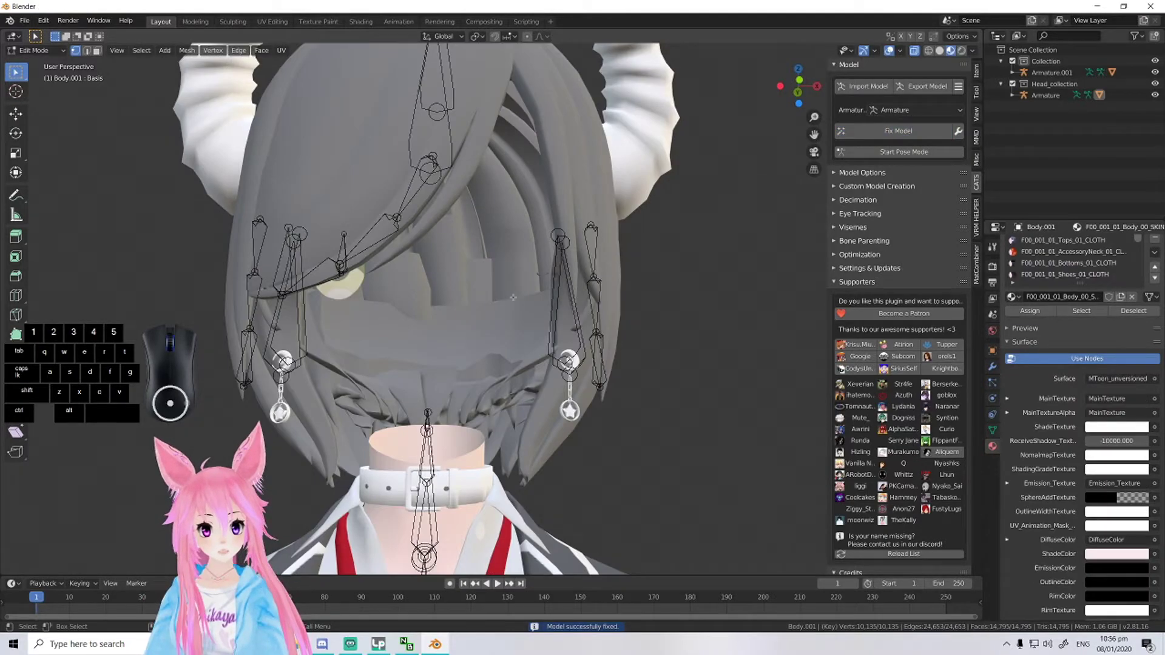
- Select the linked geometry of the remaining green eyeball behind the horned character's hair and delete its vertices
scroll(507, 302, "up", 4)
mouse_move(485, 298)
middle_mouse_down()
mouse_move(459, 294)
mouse_move(519, 352)
mouse_move(719, 311)
mouse_move(504, 275)
mouse_move(441, 292)
middle_mouse_up()
scroll(607, 292, "up", 2)
key("Tab")
left_click(441, 292)
key("Tab")
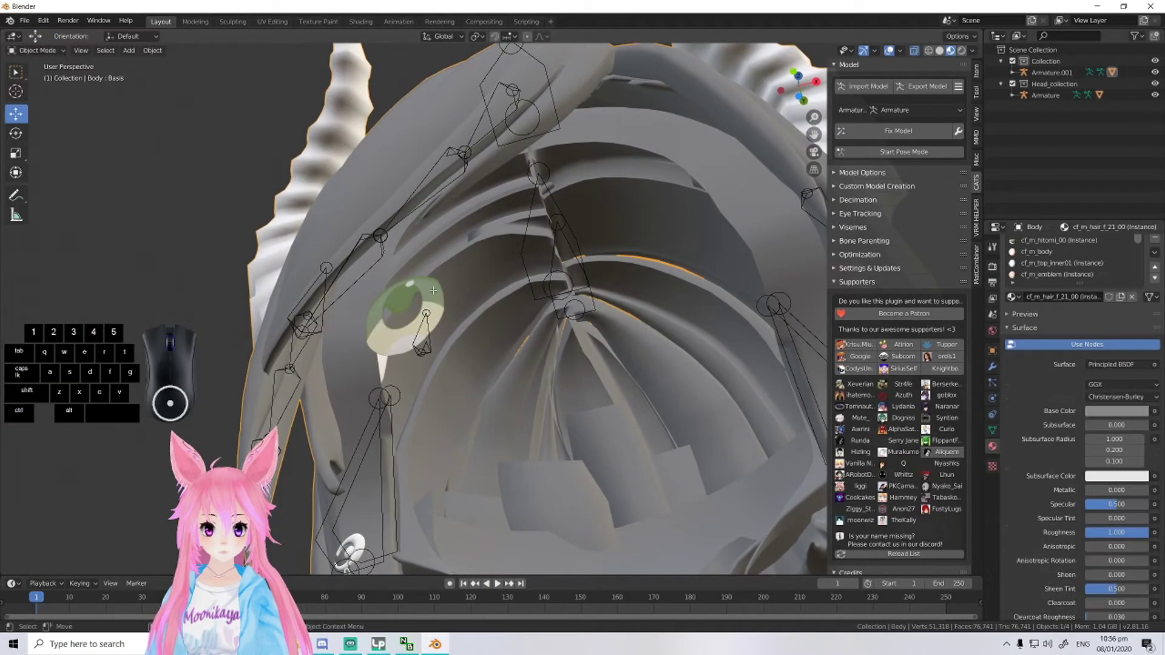
key("l")
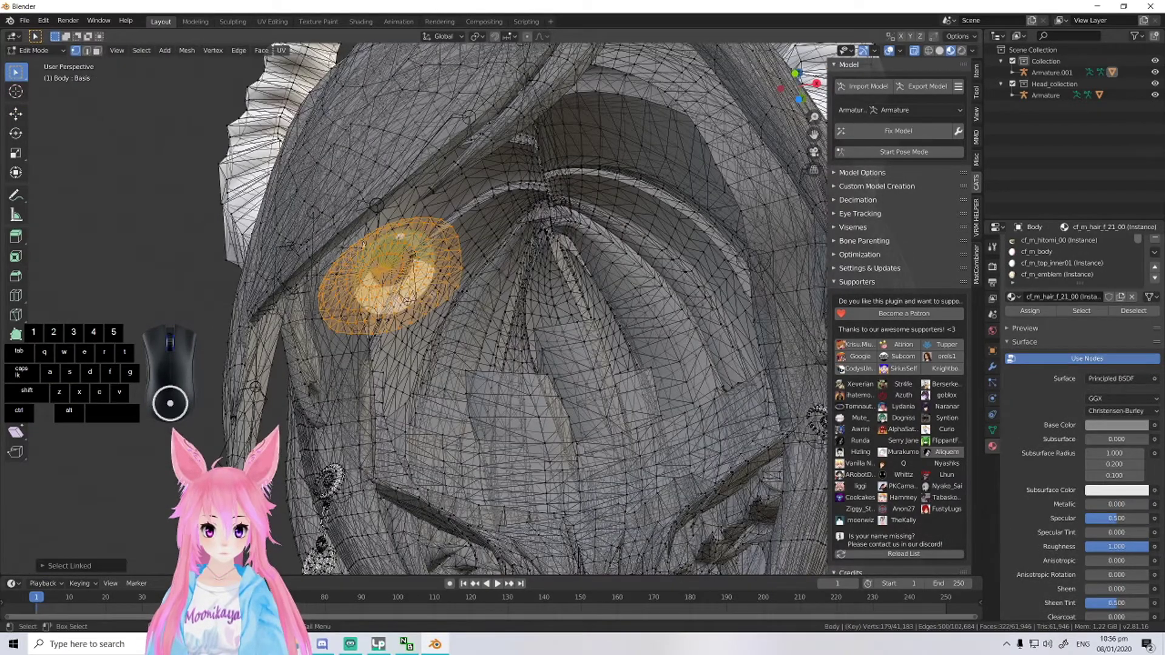
left_click(427, 294)
middle_click_drag(427, 294, 770, 287)
scroll(413, 330, "down", 8)
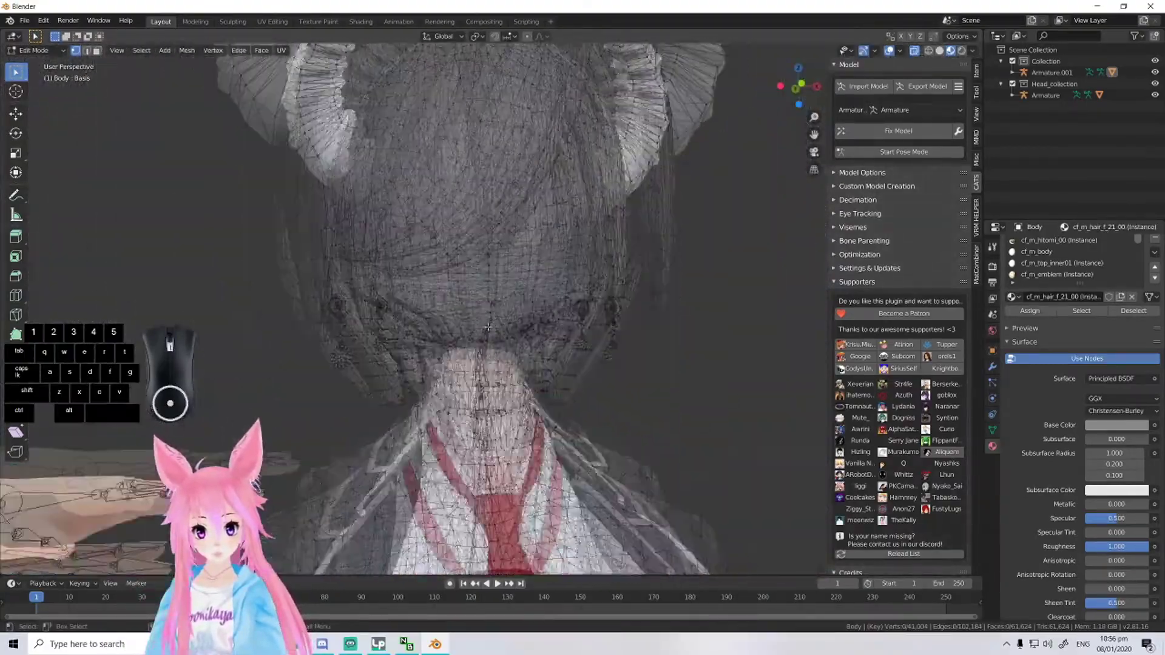
- Leave Edit Mode on the horned character, select the VRoid character's body mesh and enlarge its material slot list to show every material
middle_click_drag(376, 330, 439, 329)
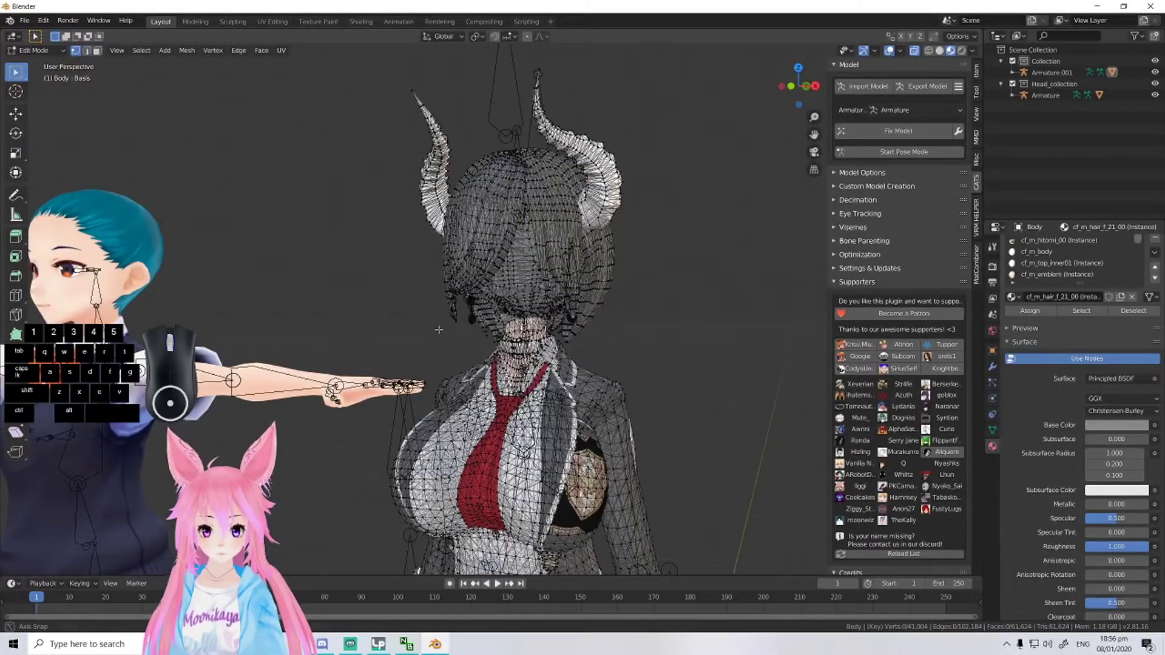
middle_click_drag(261, 287, 328, 287)
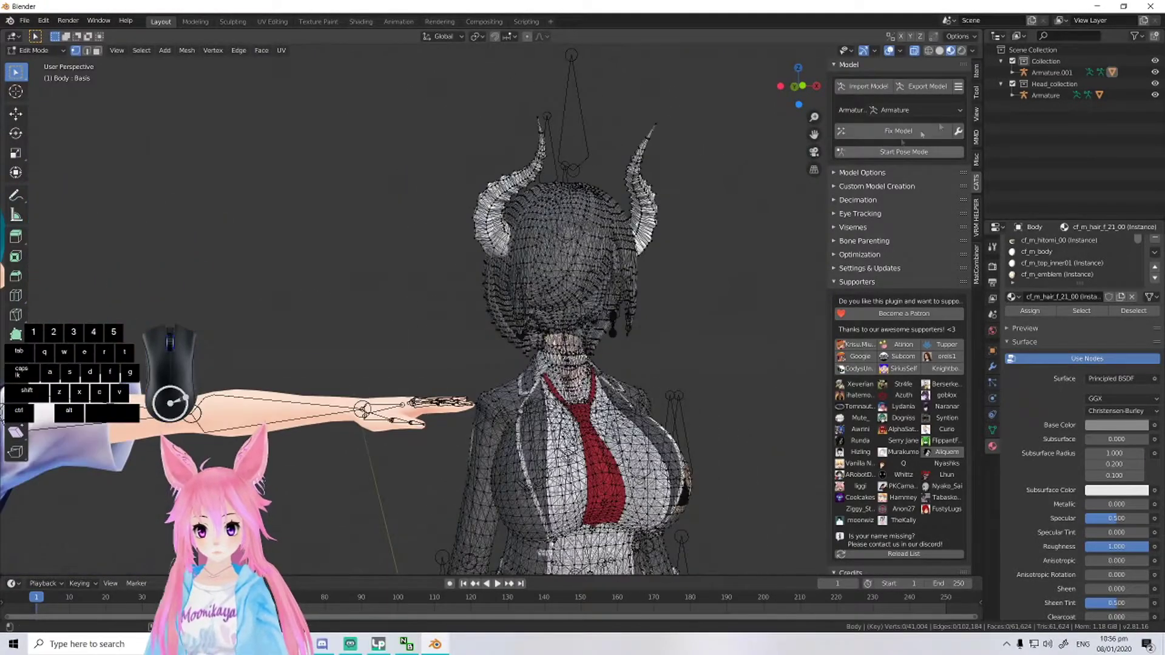
left_click(1038, 97)
middle_click_drag(438, 235, 559, 247, "shift")
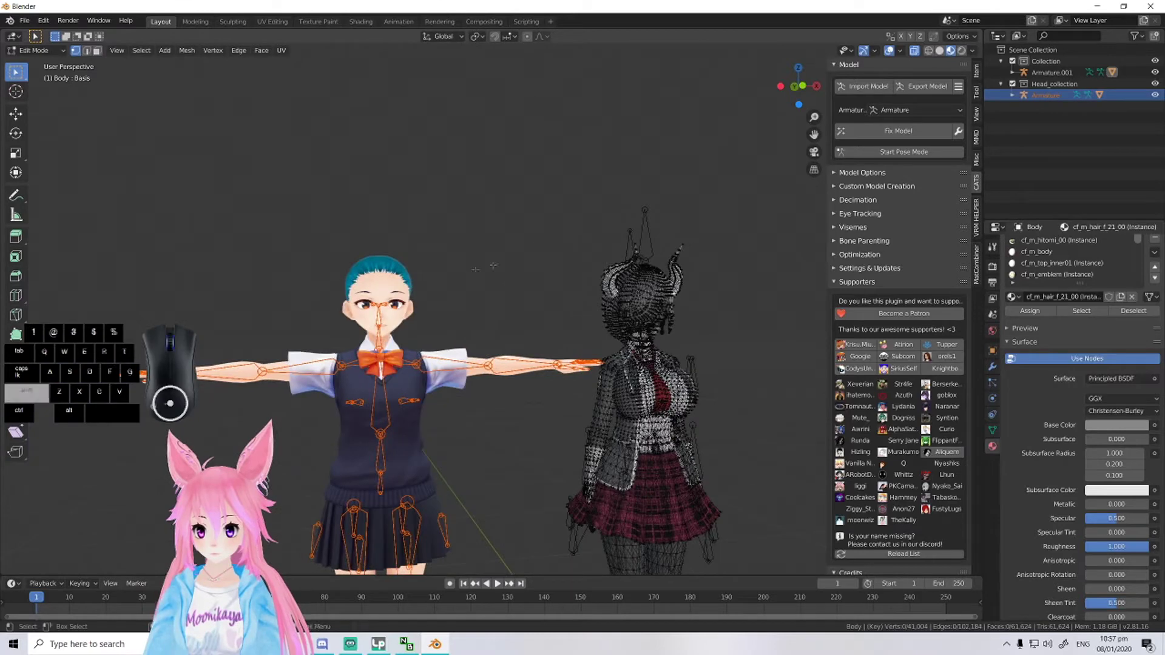
key("Tab")
left_click(398, 285)
middle_click_drag(398, 287, 453, 277)
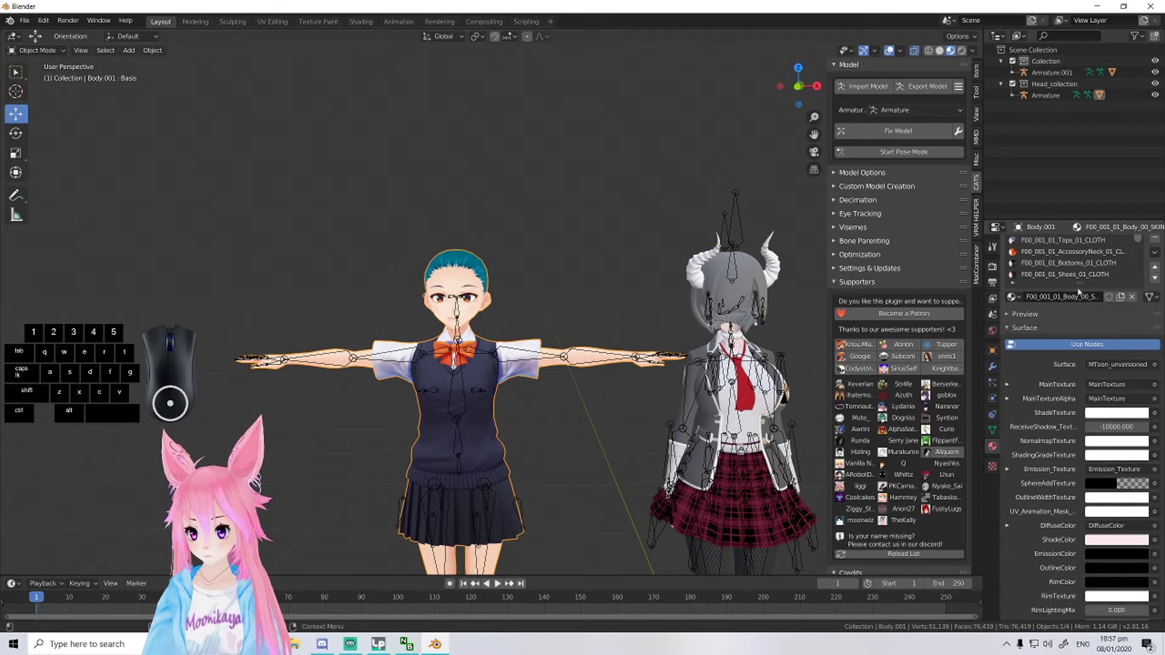
left_click_drag(1078, 283, 1080, 450)
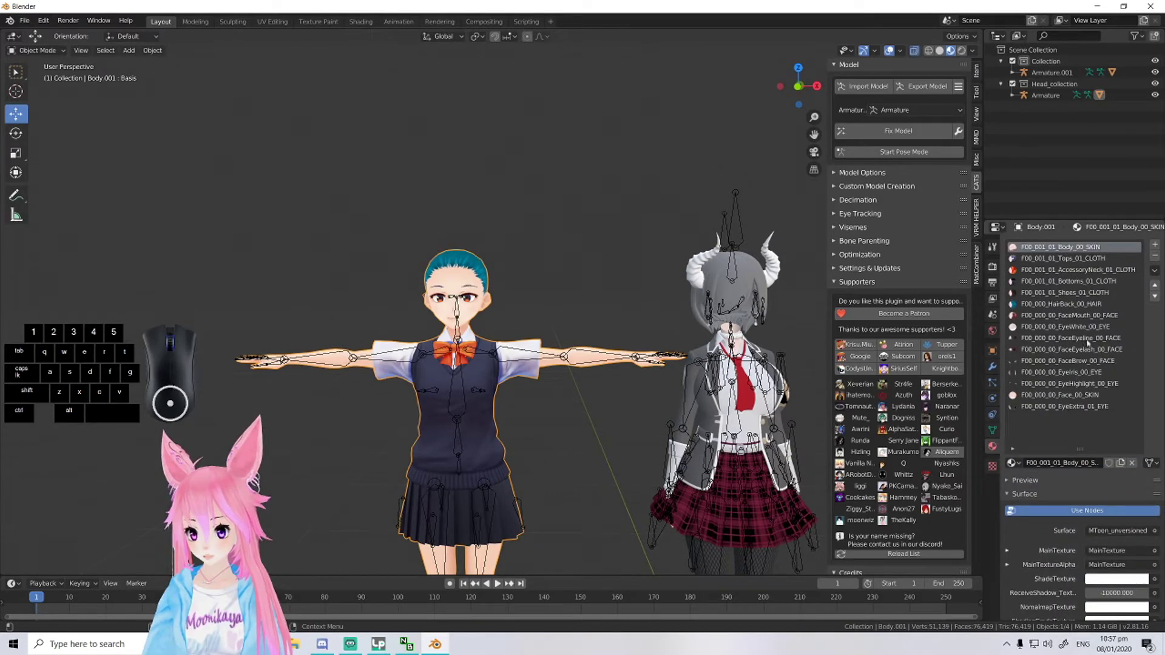
left_click(1065, 261)
left_click(1066, 249)
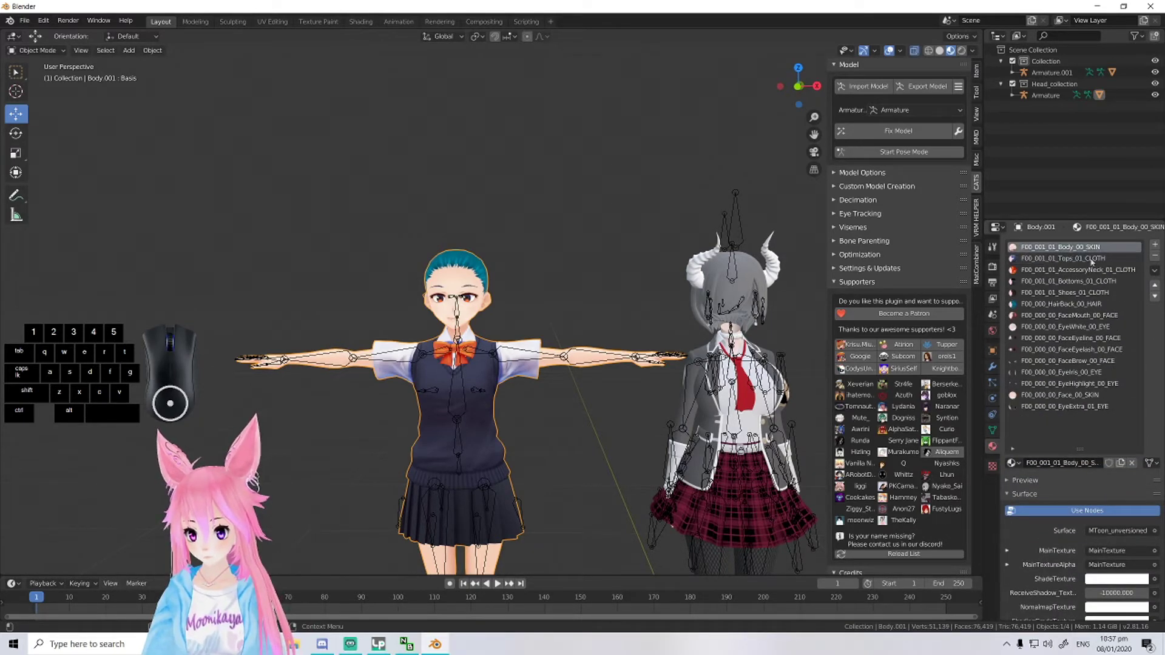
left_click(1069, 407)
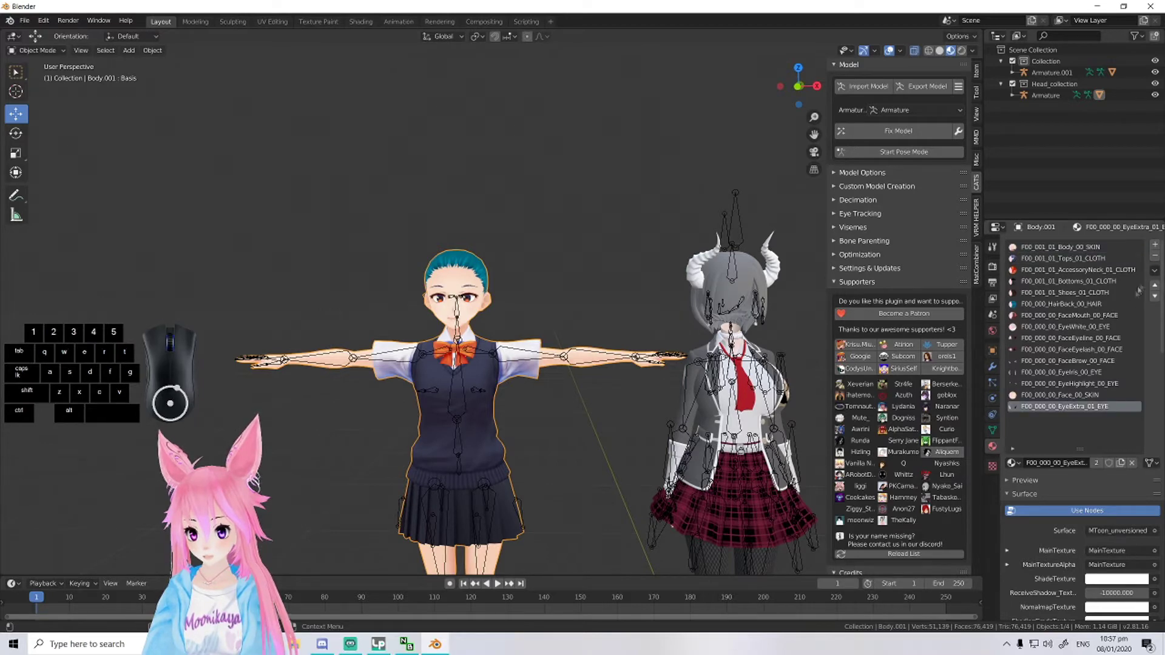
- Enter Edit Mode on the VRoid character's body mesh and select all of its geometry
key("Tab")
scroll(582, 303, "up", 4)
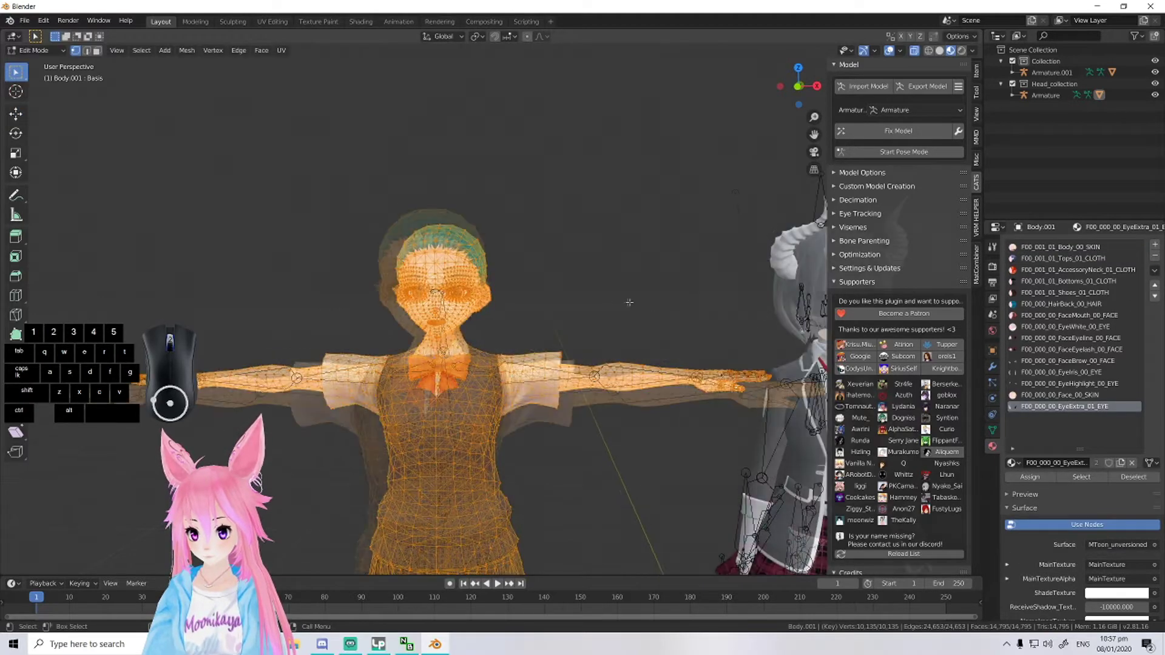
middle_click_drag(553, 301, 661, 309)
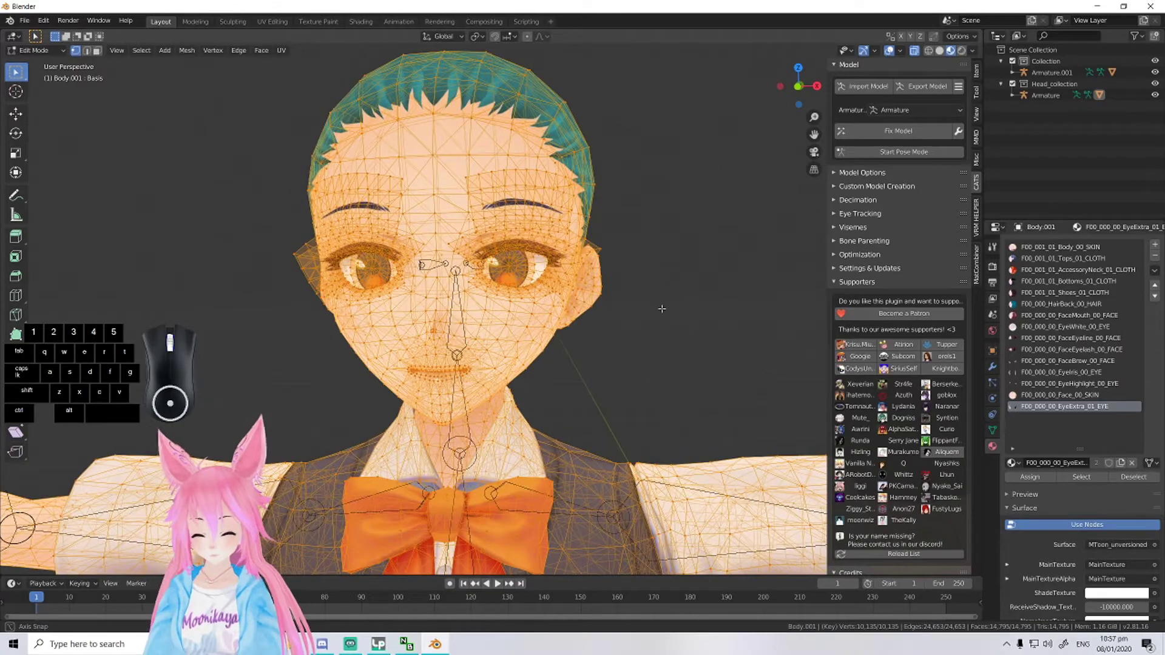
key("alt+a")
key("a")
key("alt+a")
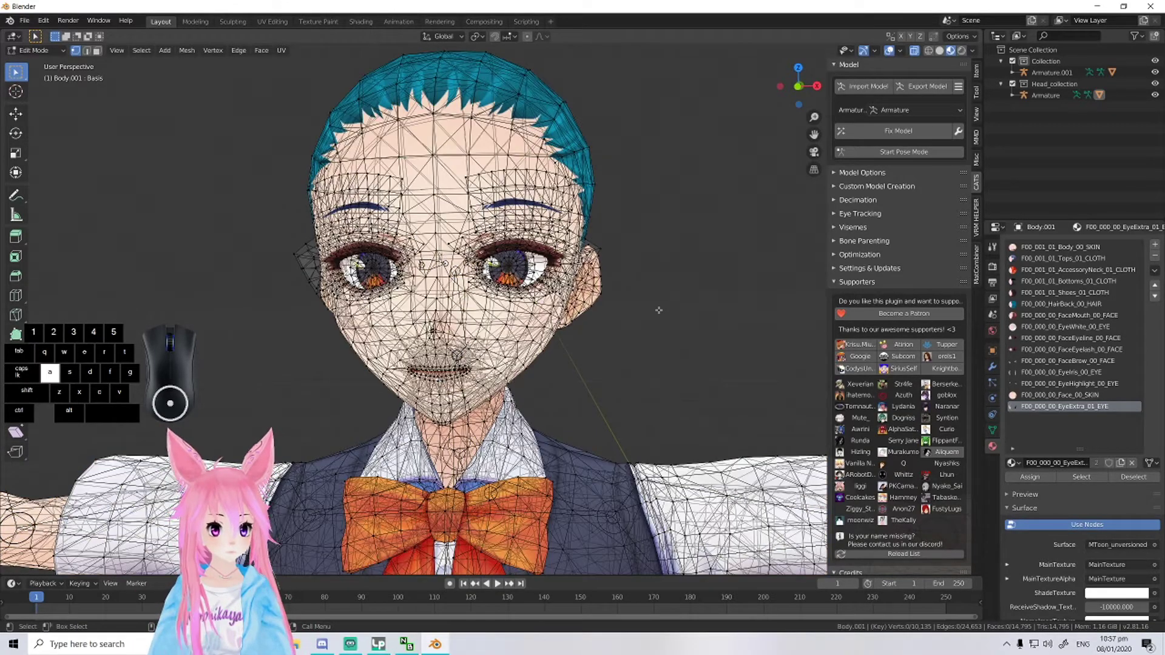
key("a")
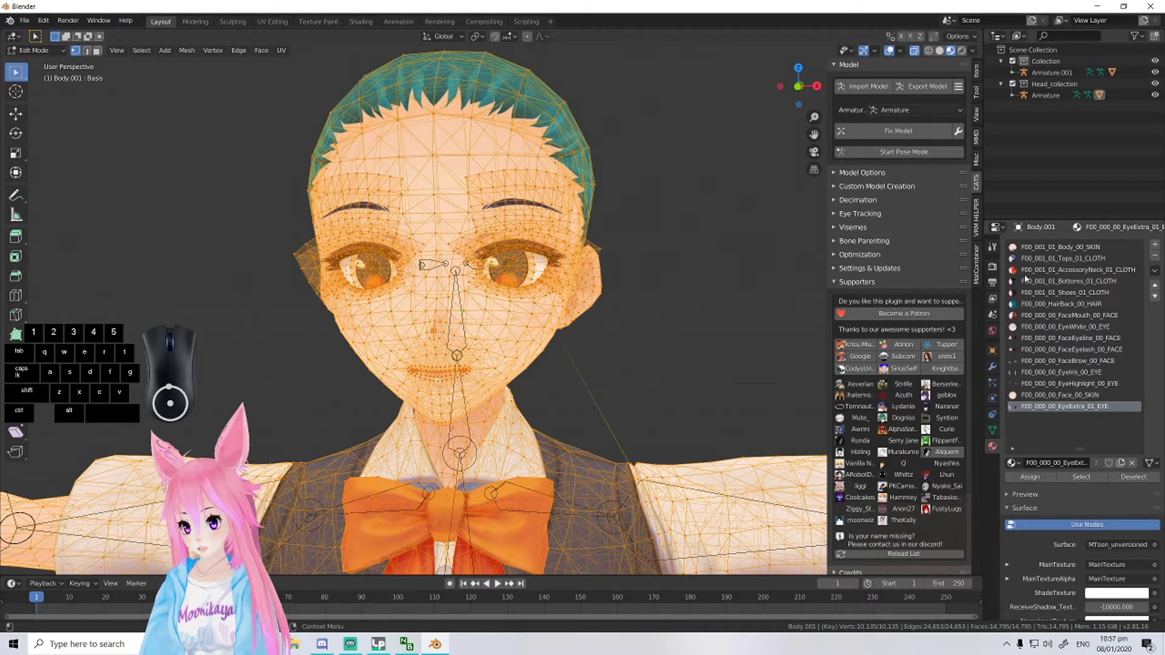
- Deselect the geometry of the F00_000_HairBack_00_HAIR and F00_000_00_FaceMouth_00_FACE materials
left_click(1034, 248)
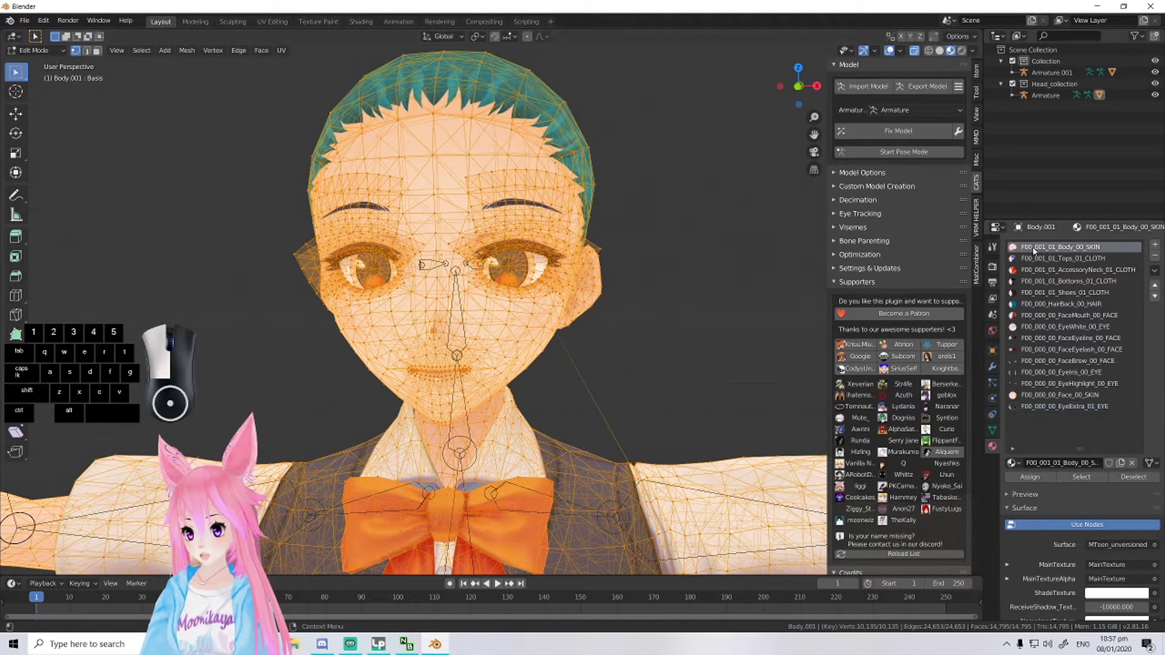
left_click(1083, 261)
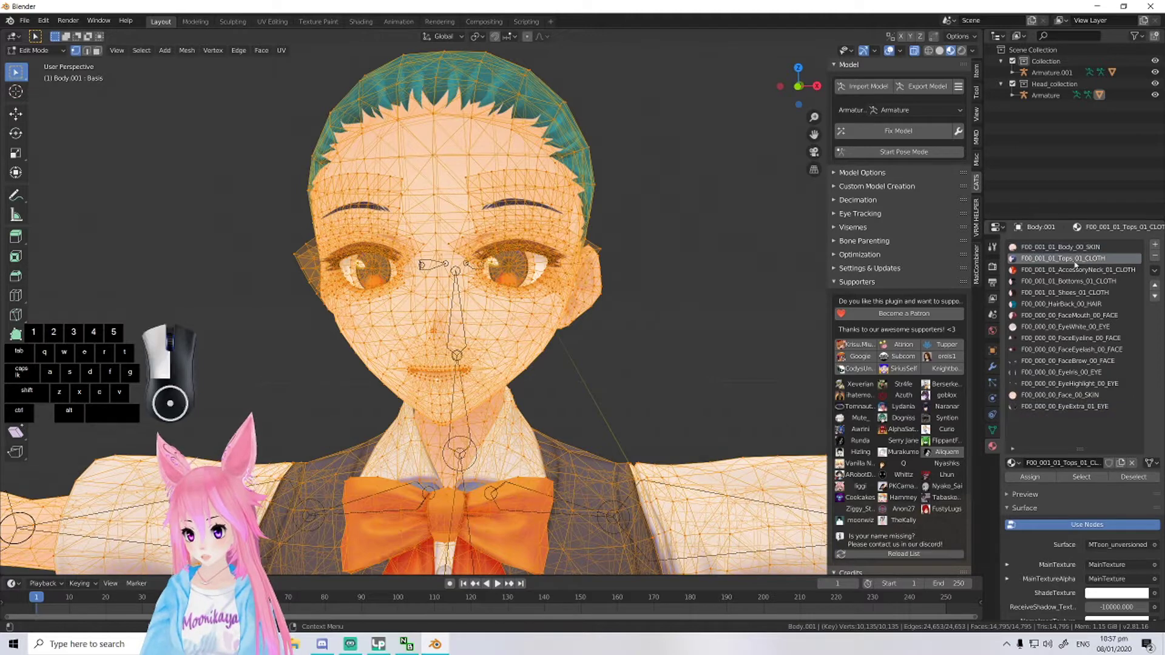
left_click(1068, 305)
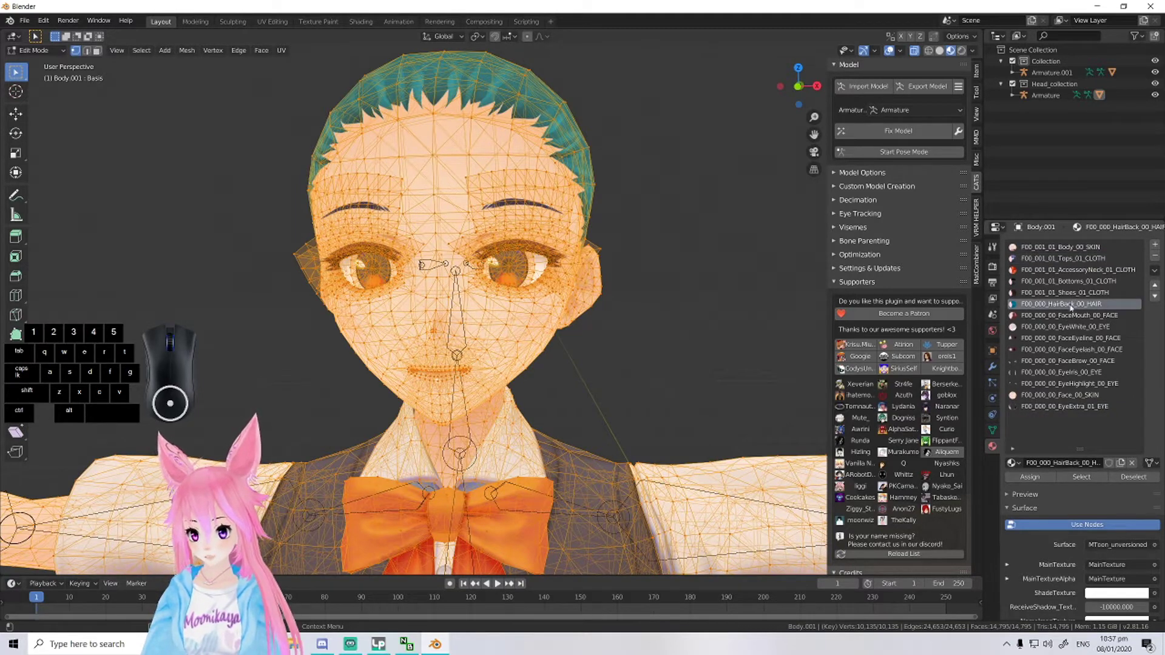
left_click(1132, 477)
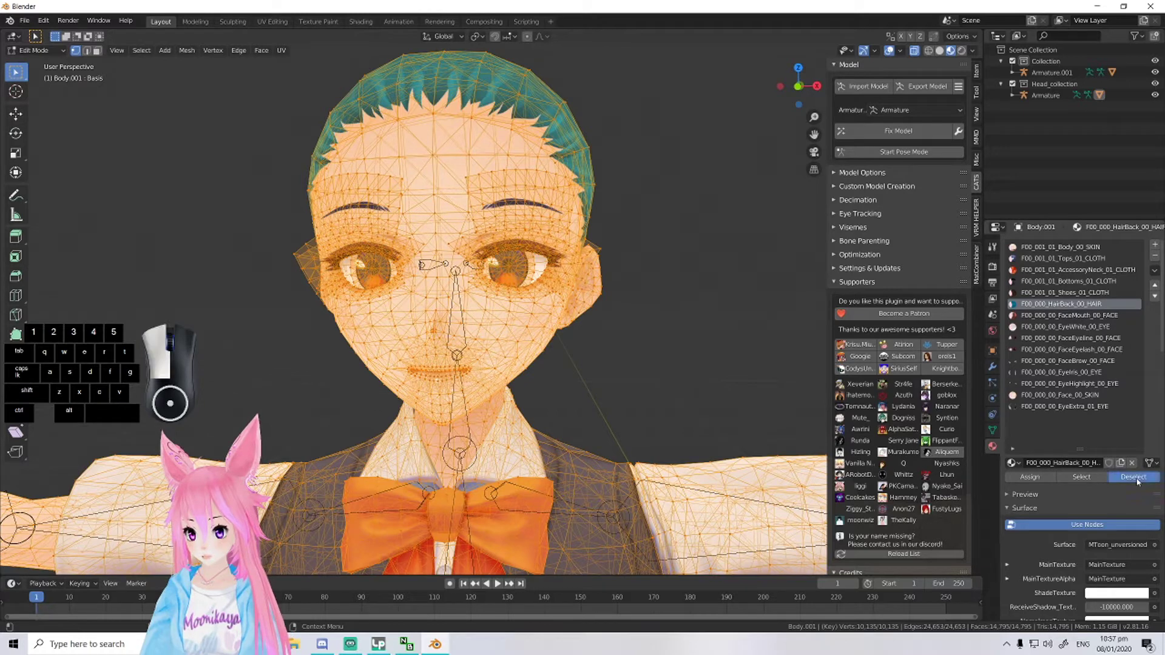
left_click(1067, 317)
left_click(1132, 477)
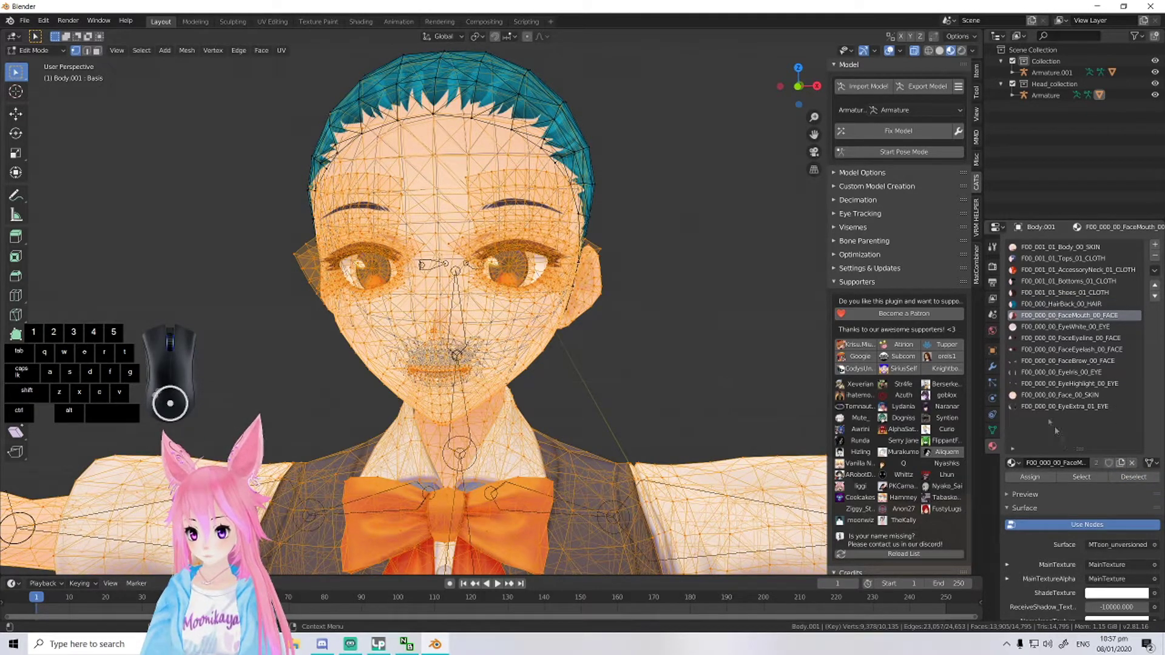
- Deselect the geometry of the EyeWhite_00_EYE, FaceEyeline_00_FACE, FaceEyelash_00_FACE and FaceBrow_00_FACE materials
left_click(1085, 328)
left_click(1127, 478)
left_click(1069, 339)
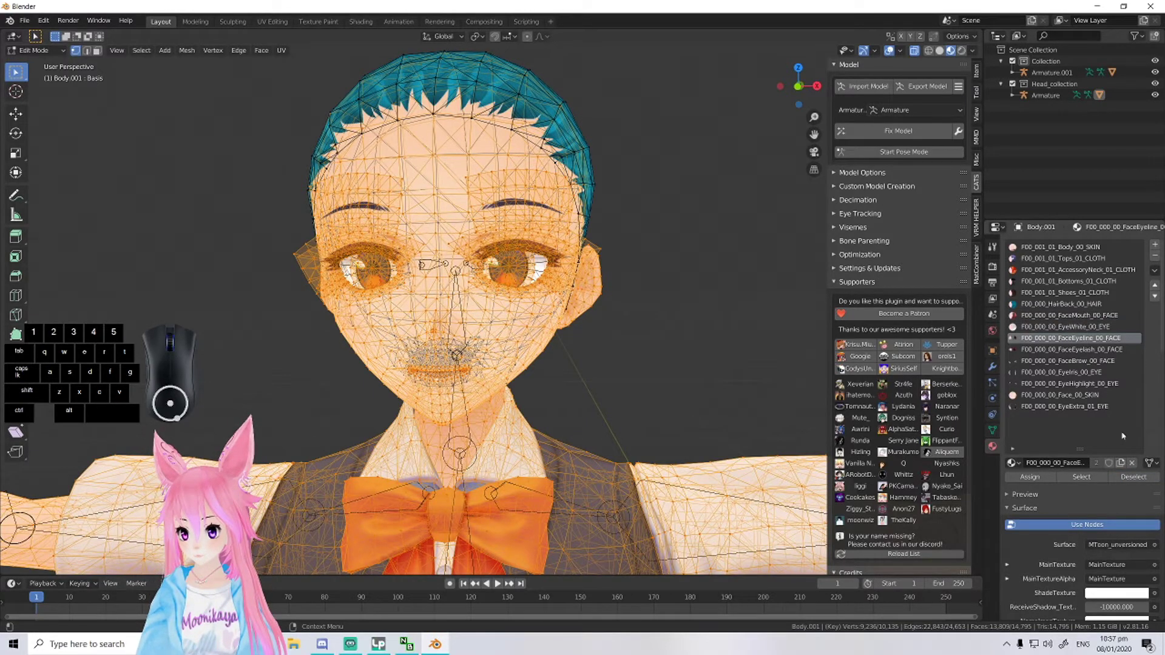
left_click(1125, 478)
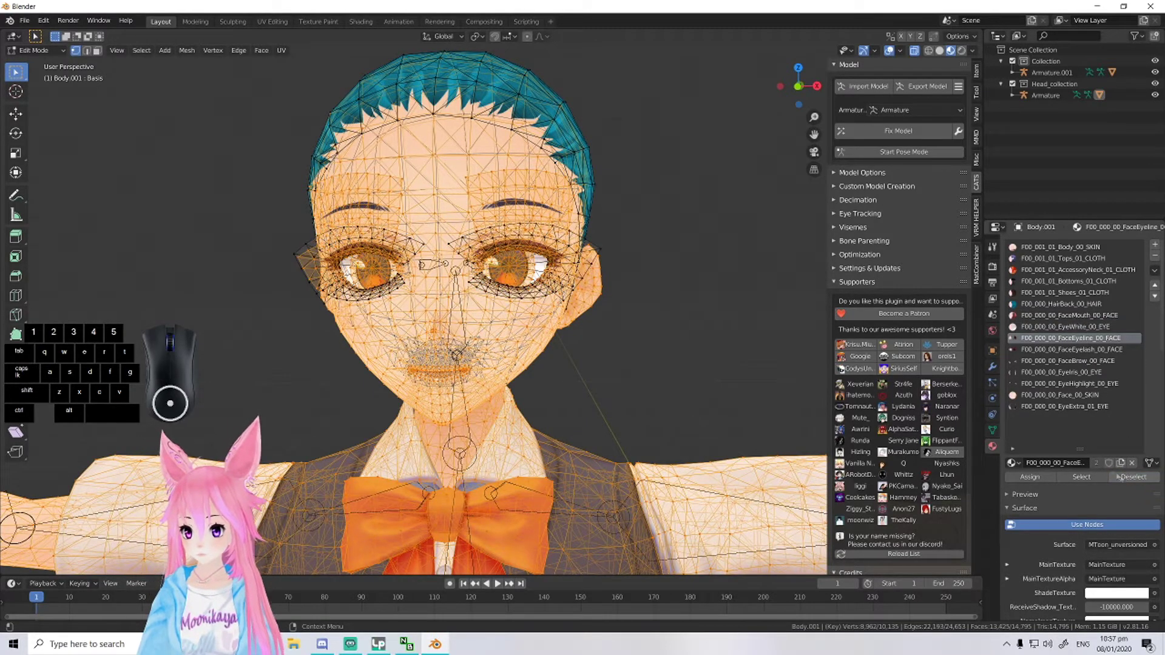
left_click(1072, 350)
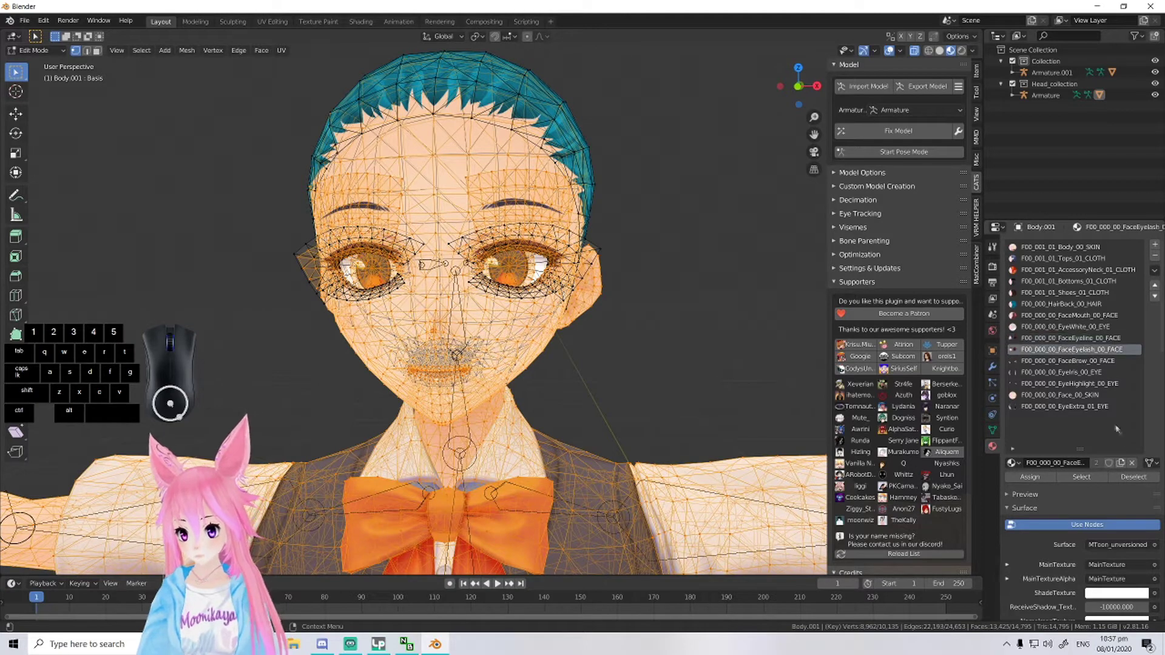
left_click(1132, 478)
left_click(1073, 361)
left_click(1125, 478)
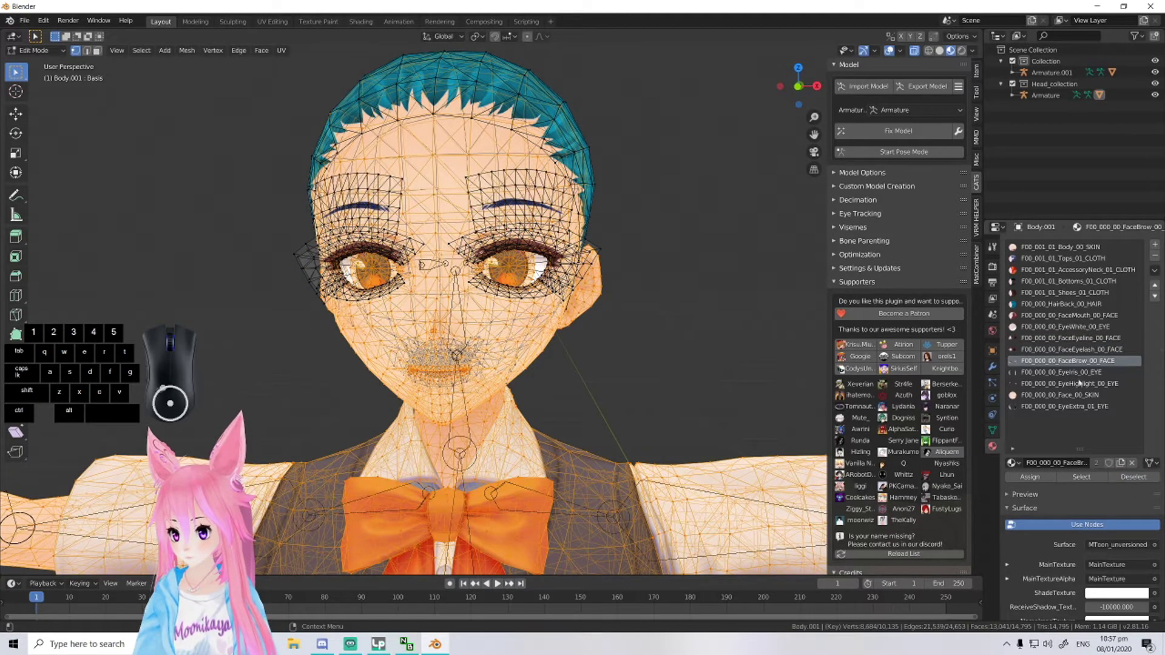
- Deselect the geometry of the EyeIris_00_EYE, EyeHighlight_00_EYE, Face_00_SKIN and EyeExtra_01_EYE materials
left_click(1072, 372)
left_click(1122, 478)
left_click(1072, 384)
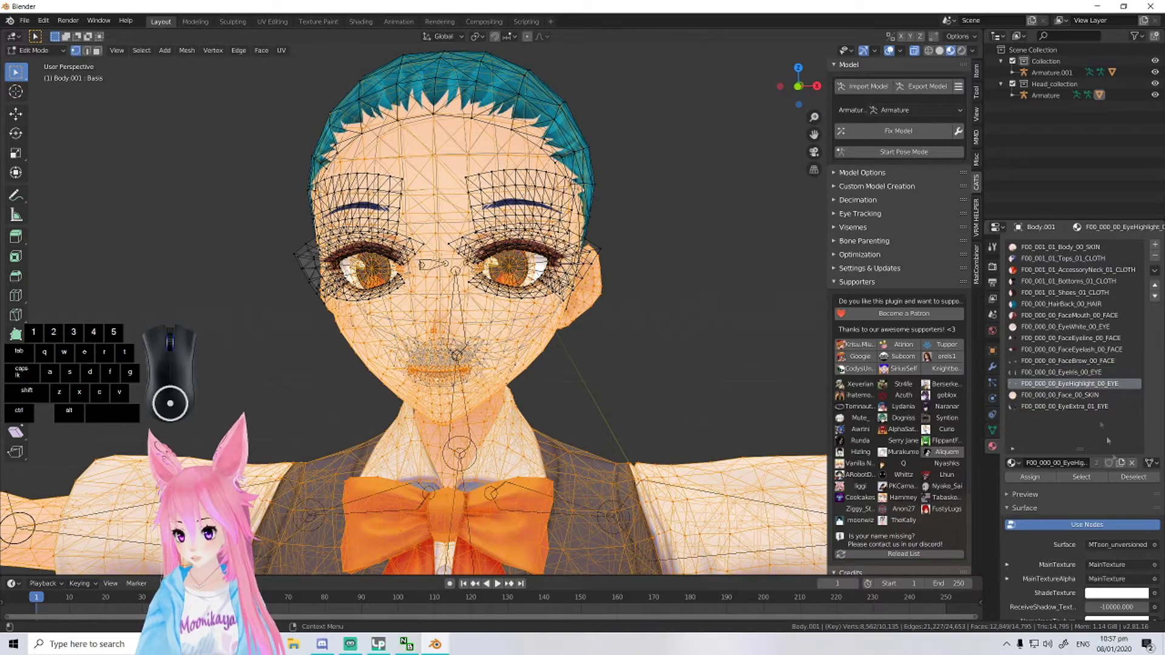
left_click(1132, 479)
left_click(1072, 395)
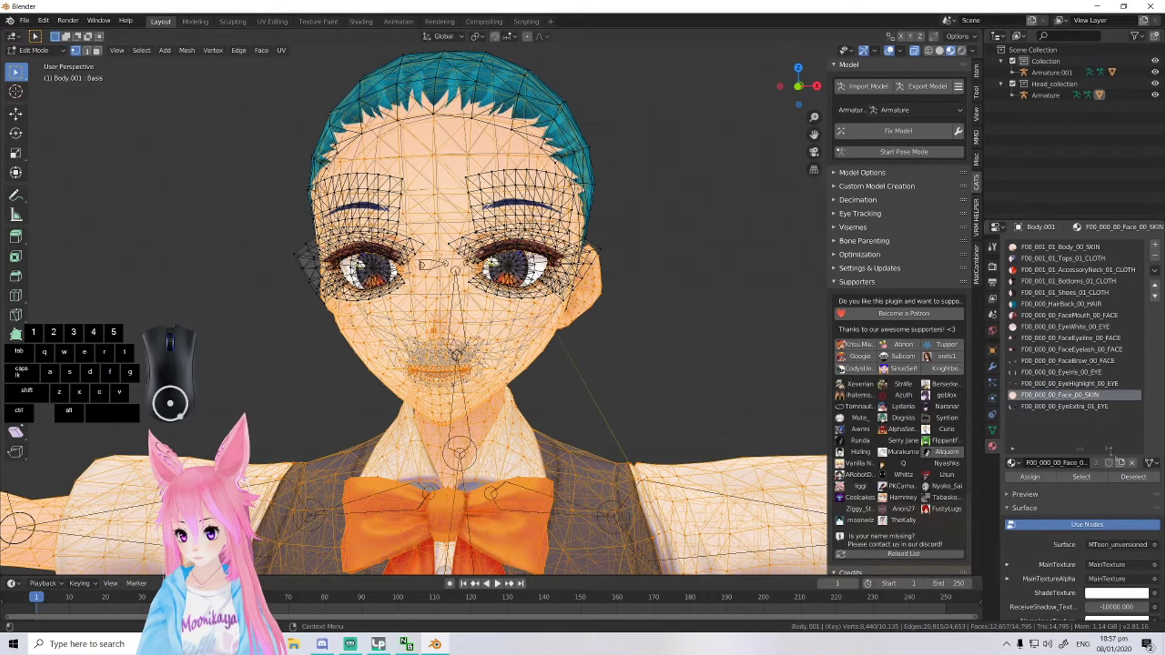
left_click(1125, 478)
middle_click_drag(668, 358, 802, 350)
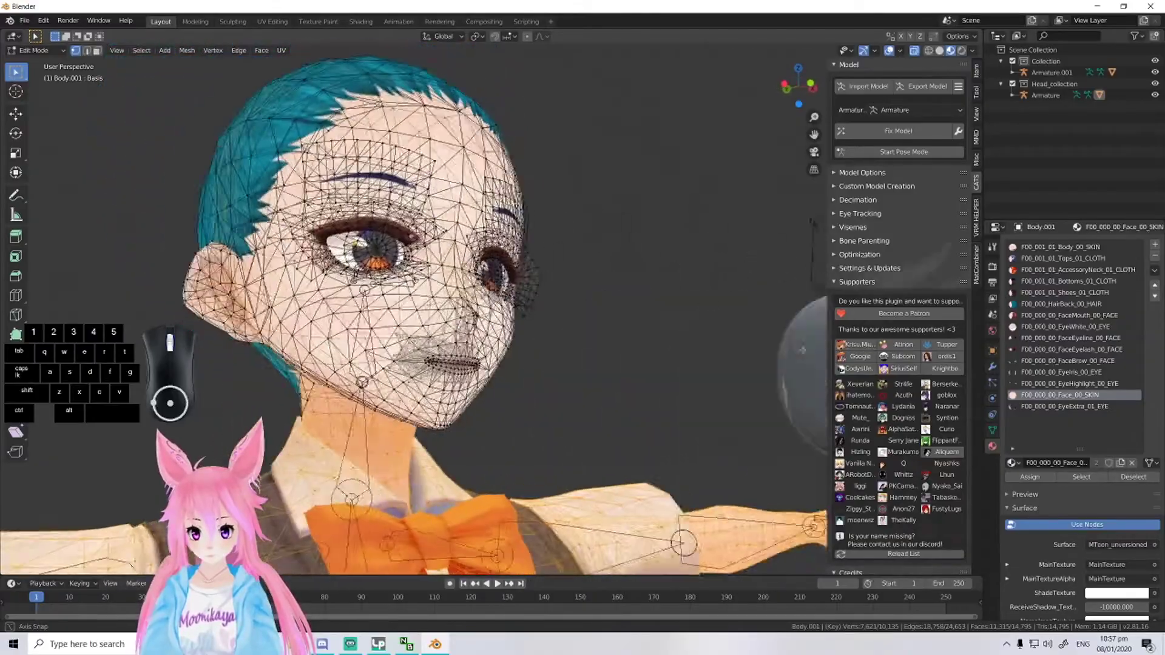
scroll(802, 350, "up", 10)
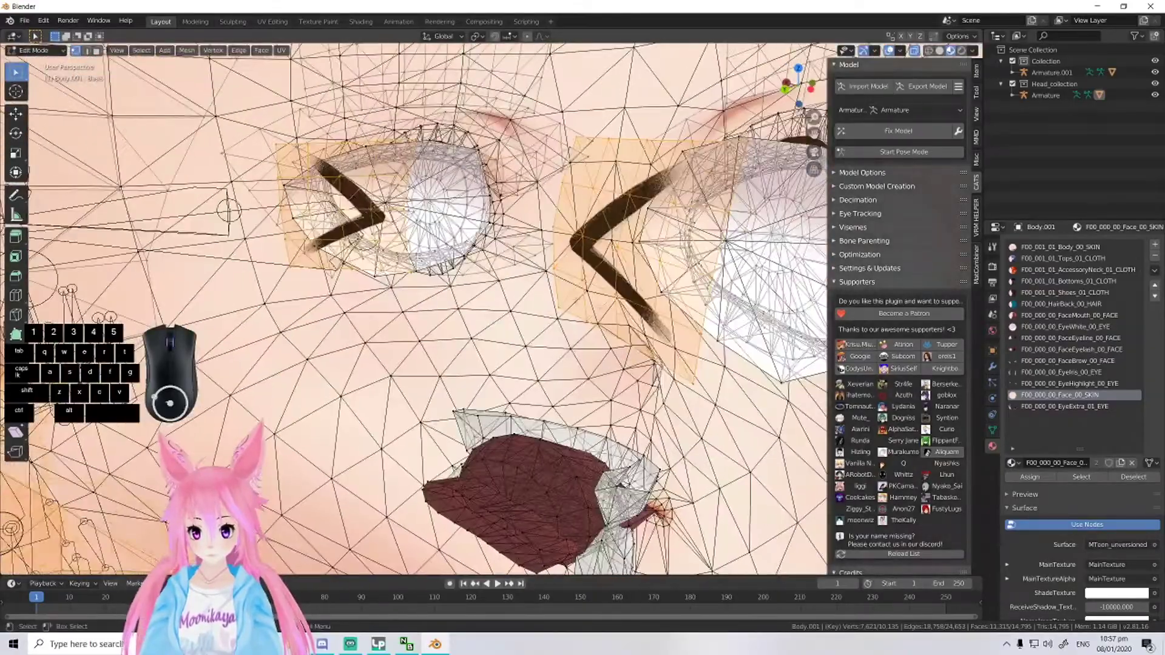
left_click(1063, 406)
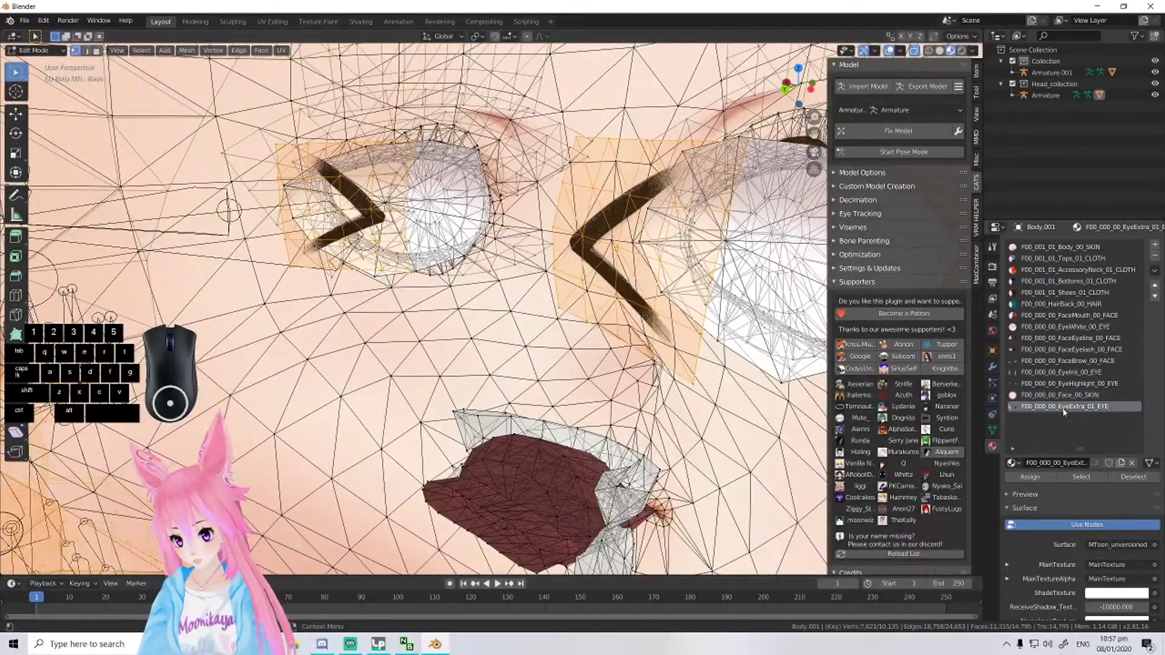
left_click(1117, 481)
- Try moving the selected body geometry about 0.25 m along the X axis away from the VRoid head
scroll(756, 352, "down", 4)
middle_click_drag(755, 352, 512, 109)
scroll(585, 330, "down", 2)
scroll(584, 330, "down", 5)
left_click(16, 114)
middle_click_drag(388, 285, 488, 319, "shift")
left_click_drag(553, 373, 433, 373)
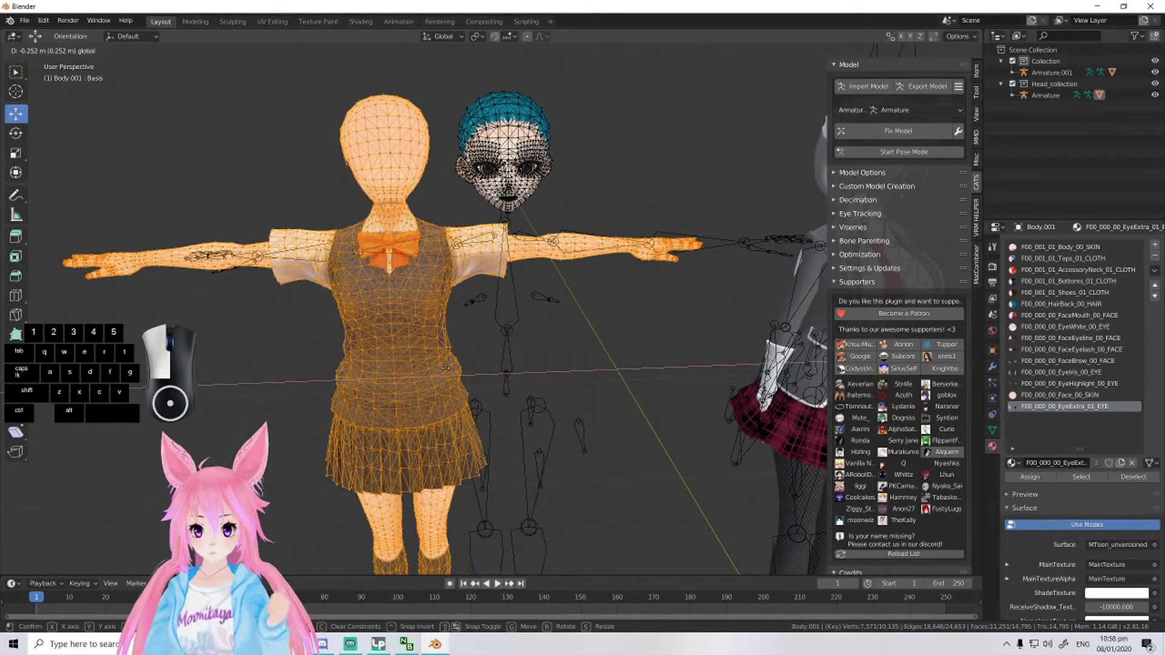
mouse_move(433, 373)
middle_mouse_down()
mouse_move(567, 392)
mouse_move(424, 370)
middle_mouse_up()
scroll(898, 237, "up", 2, "ctrl")
middle_click_drag(784, 236, 679, 244)
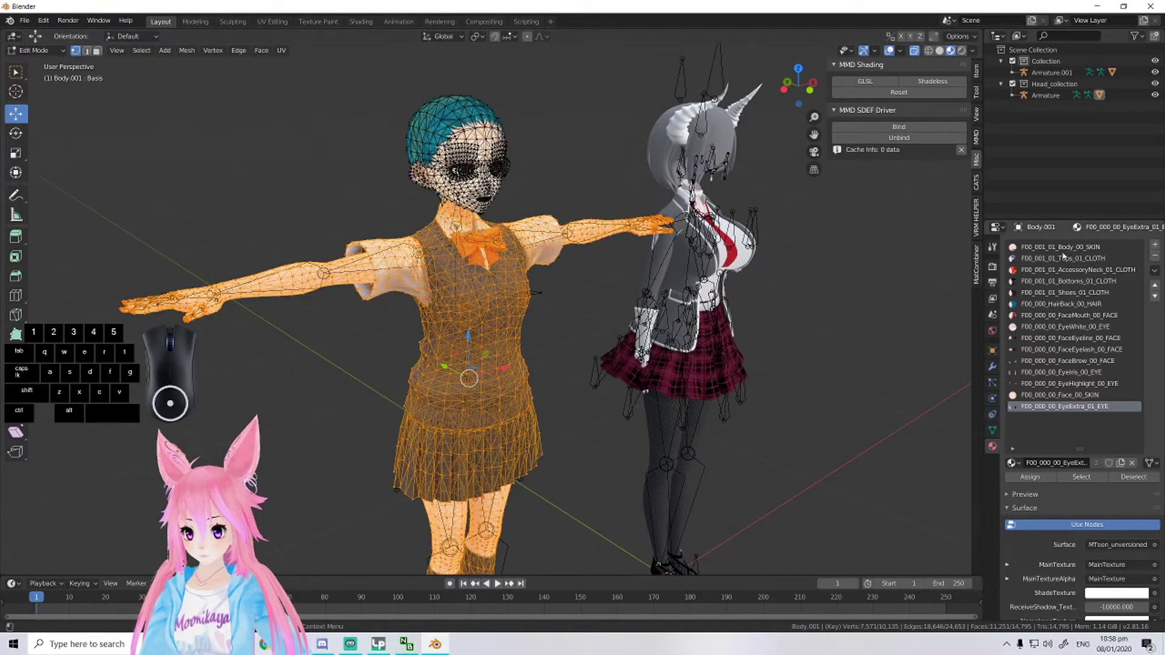
- Deselect the geometry of the F00_001_01_Body_00_SKIN material and select it again
left_click(1063, 251)
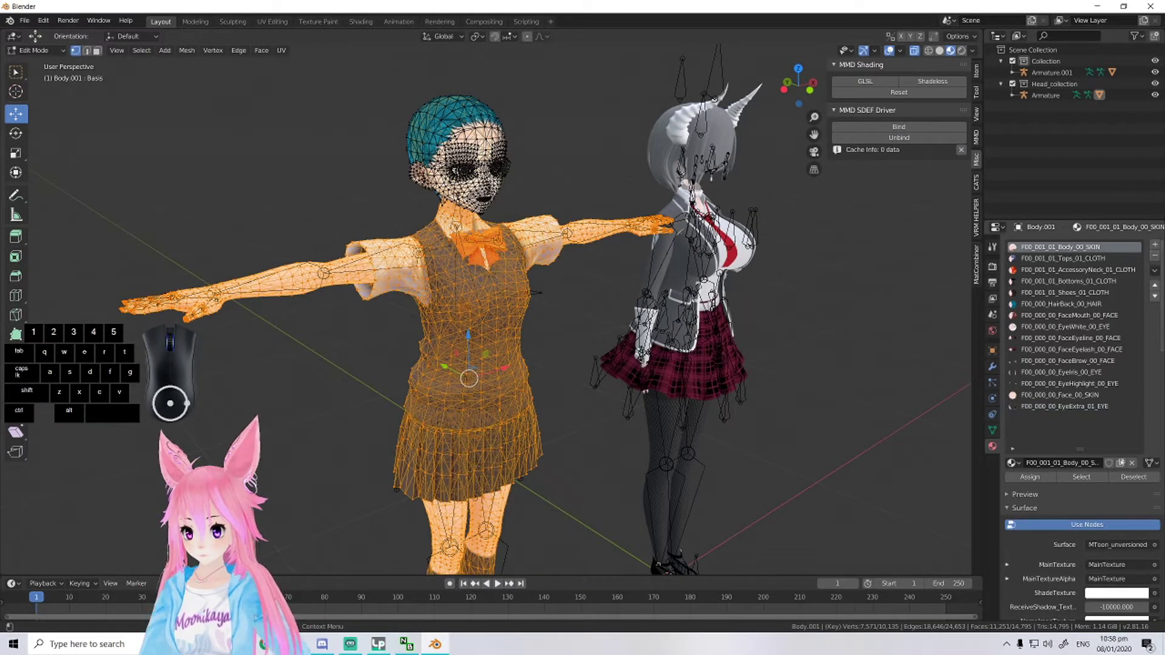
left_click(1124, 478)
middle_click_drag(747, 357, 884, 453)
left_click(1081, 479)
- Compare the horned character's neck opening with the VRoid character's neck from several sides
scroll(759, 376, "up", 6)
middle_click_drag(758, 376, 328, 306)
scroll(673, 351, "up", 2)
middle_click_drag(631, 309, 538, 307)
scroll(538, 304, "down", 5)
middle_click_drag(583, 255, 303, 267, "shift")
scroll(565, 276, "down", 3)
middle_click_drag(570, 276, 560, 287)
scroll(561, 288, "up", 2)
scroll(560, 288, "up", 3)
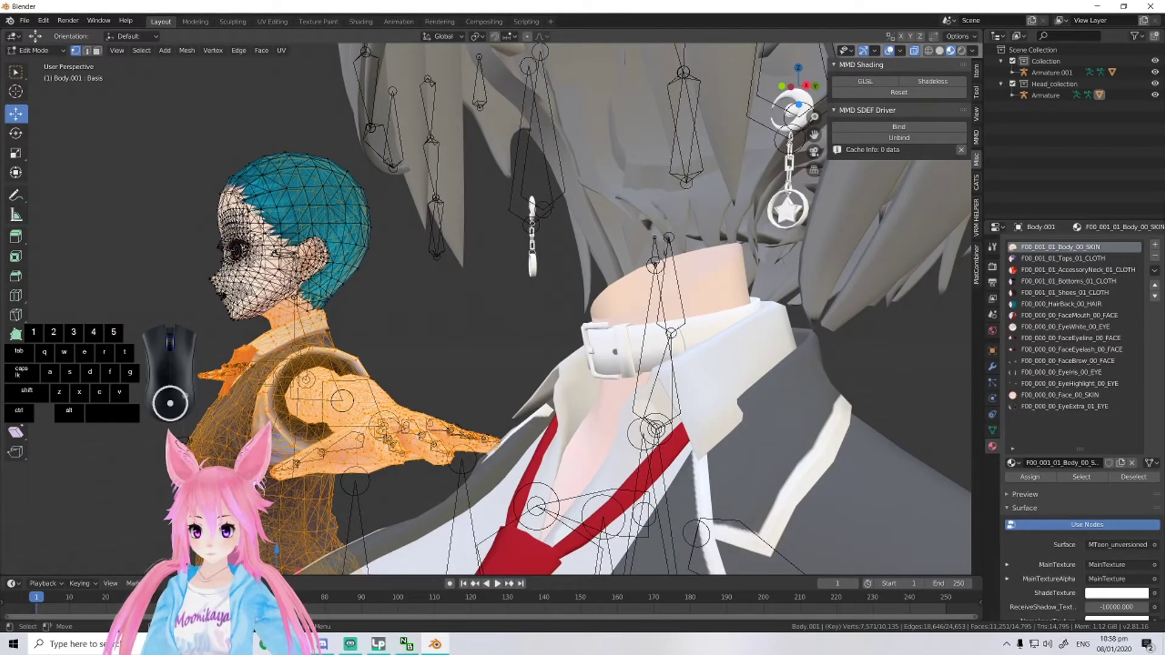
middle_click_drag(360, 286, 343, 261, "shift")
scroll(465, 281, "up", 3)
middle_click_drag(440, 252, 393, 271, "shift")
- Deselect the VRoid character's neck vertices with circle selection and reselect the linked shirt collar geometry at the nape
key("c")
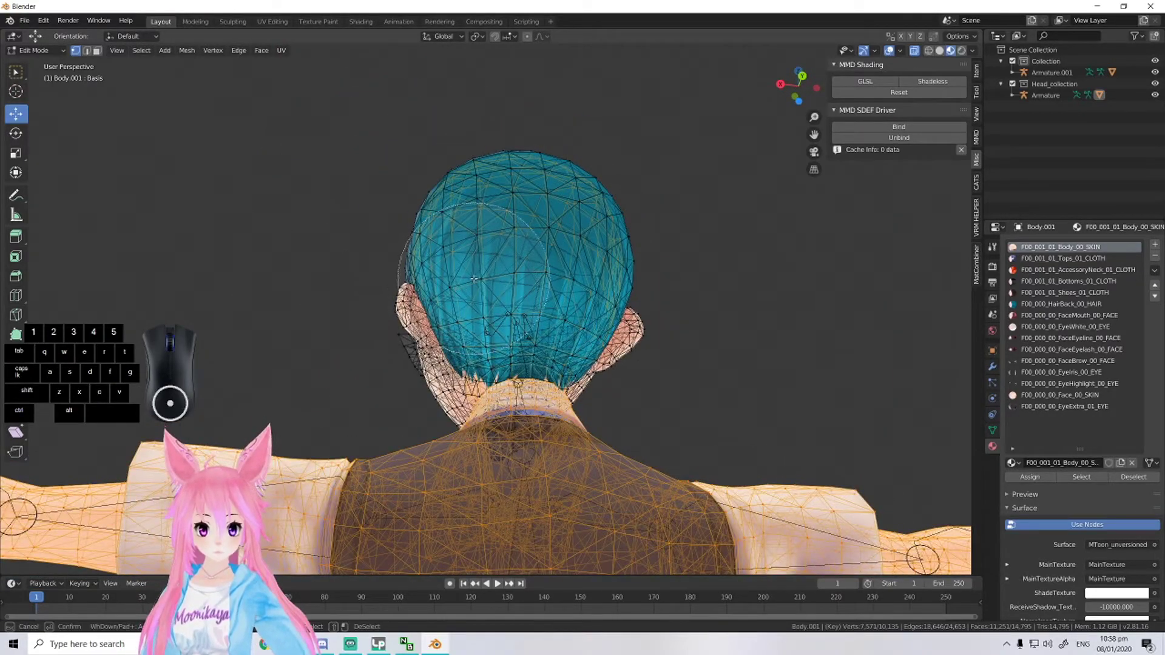
right_click(478, 278)
middle_click_drag(478, 279, 703, 340)
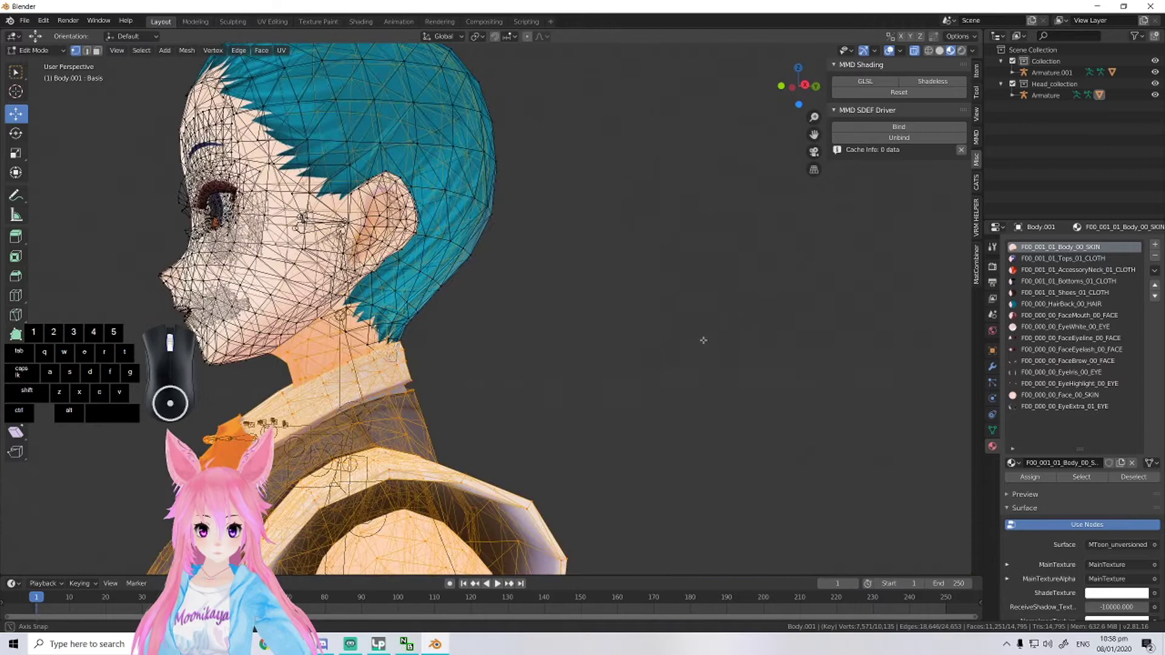
middle_click_drag(504, 343, 560, 334, "shift")
key("c")
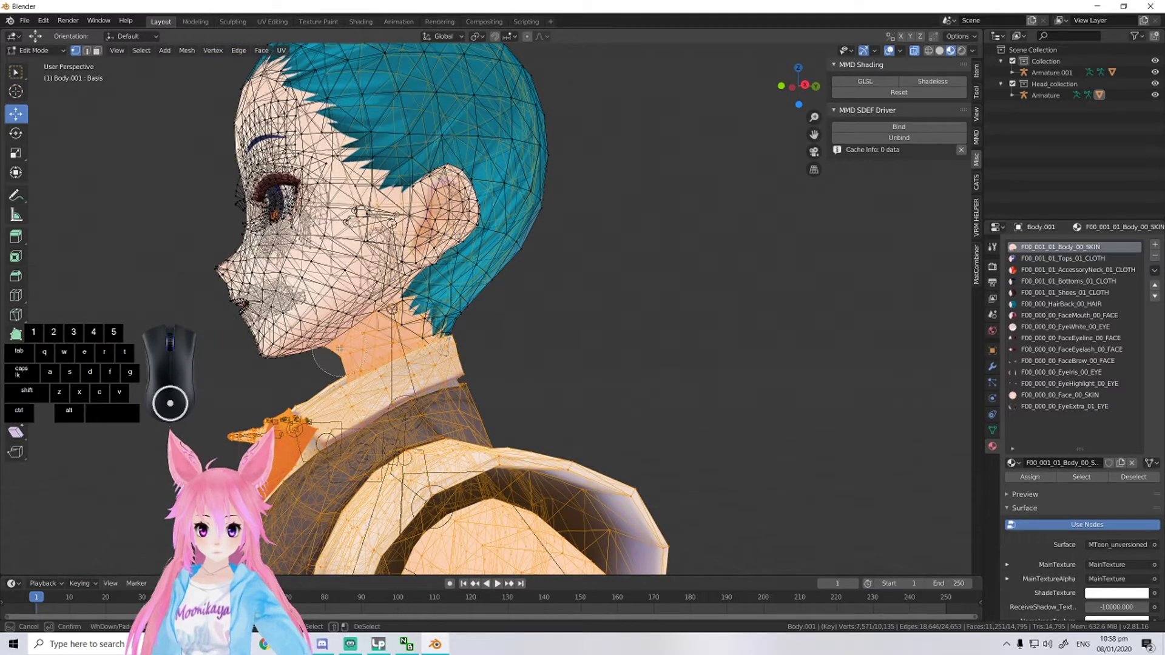
right_click(449, 312)
scroll(466, 342, "up", 6)
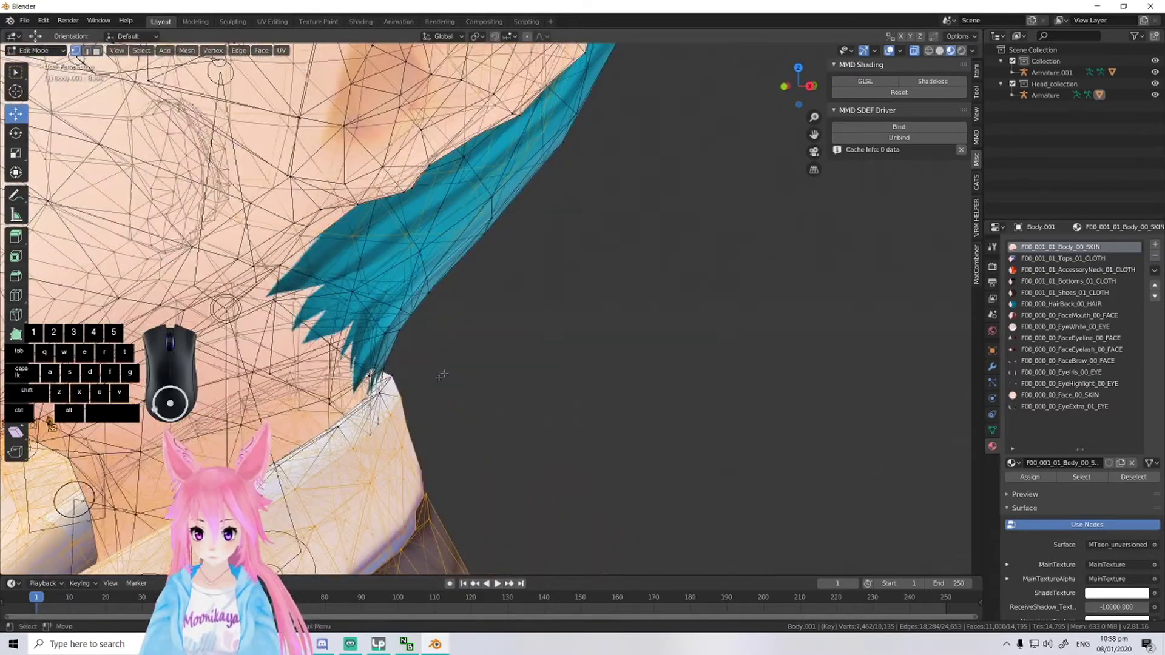
middle_click_drag(441, 376, 220, 333)
key("l")
- Delete the selected body and clothing vertices, inspect the back of the neck and undo the deletion
scroll(351, 383, "down", 6)
key("x")
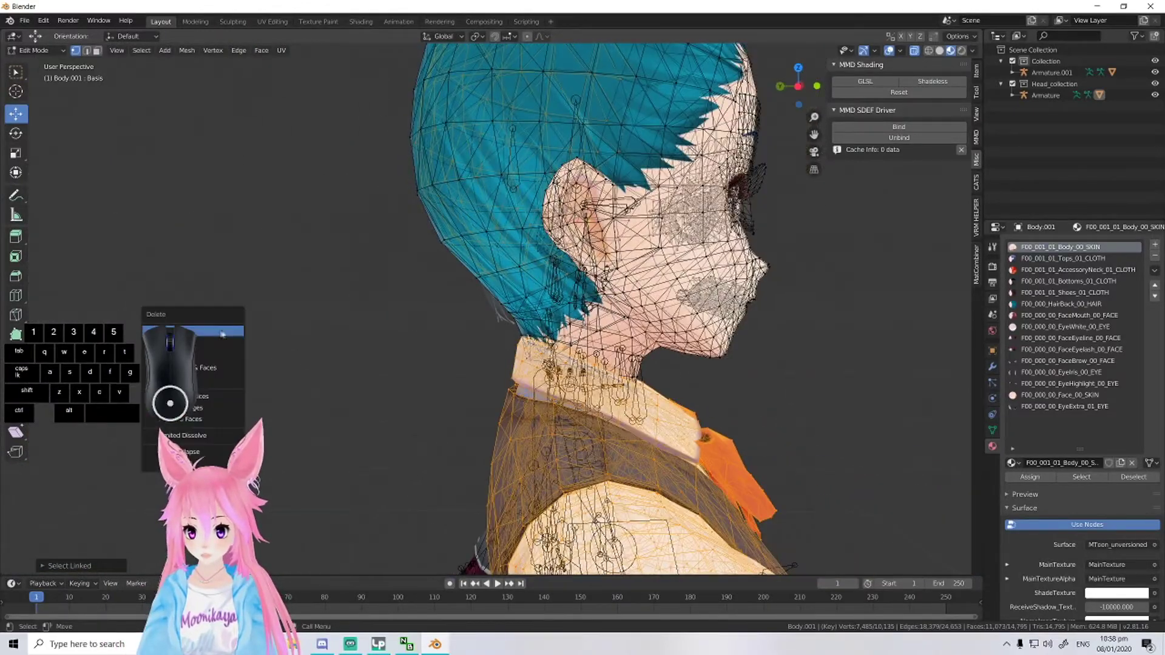
left_click(219, 332)
mouse_move(371, 326)
middle_mouse_down()
mouse_move(502, 305)
mouse_move(362, 320)
middle_mouse_up()
scroll(364, 321, "up", 5)
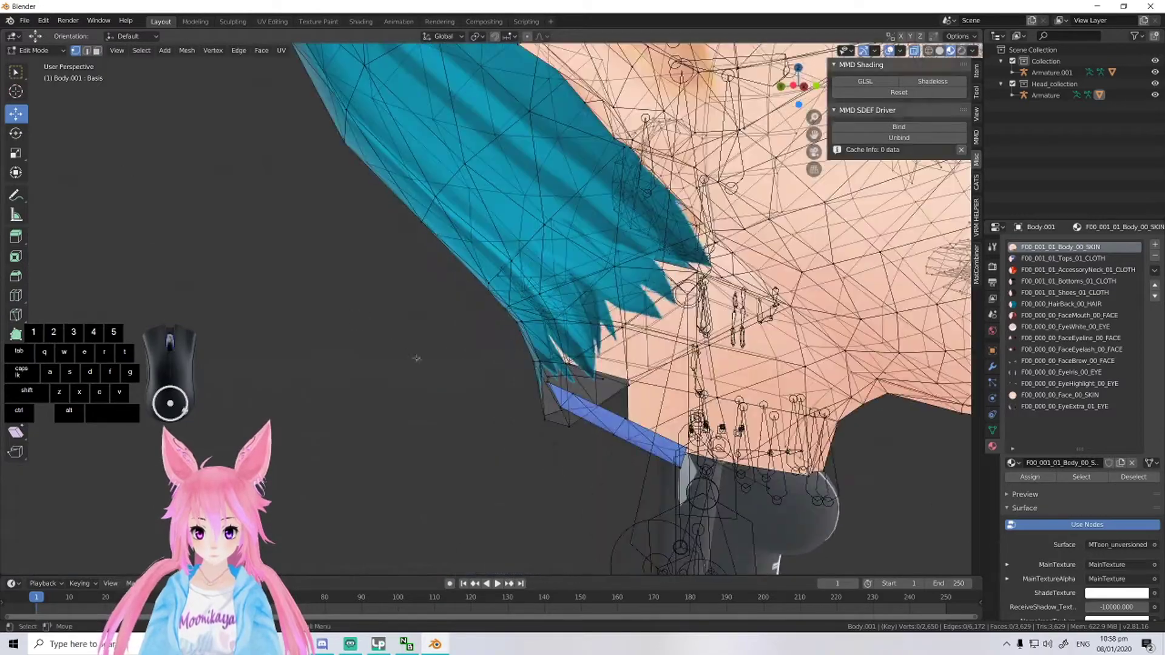
key("ctrl+z")
- Deselect the neck vertices hidden behind the rear collar and reselect the collar's linked geometry
middle_click_drag(488, 379, 510, 376)
key("c")
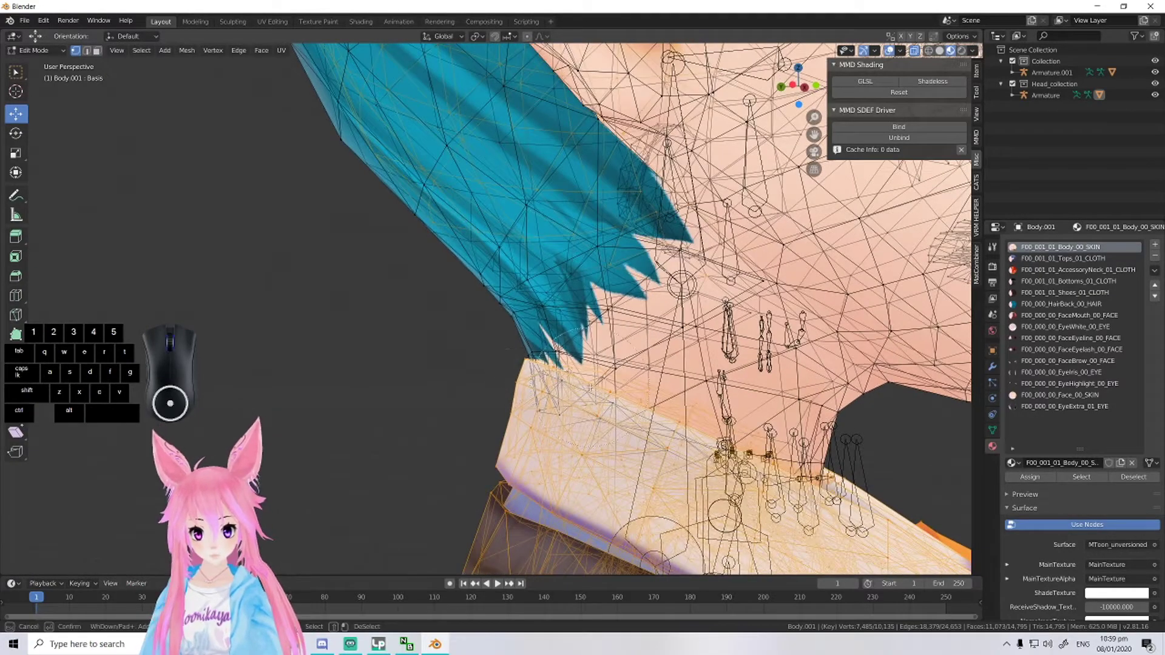
middle_click_drag(606, 400, 512, 362)
right_click(515, 362)
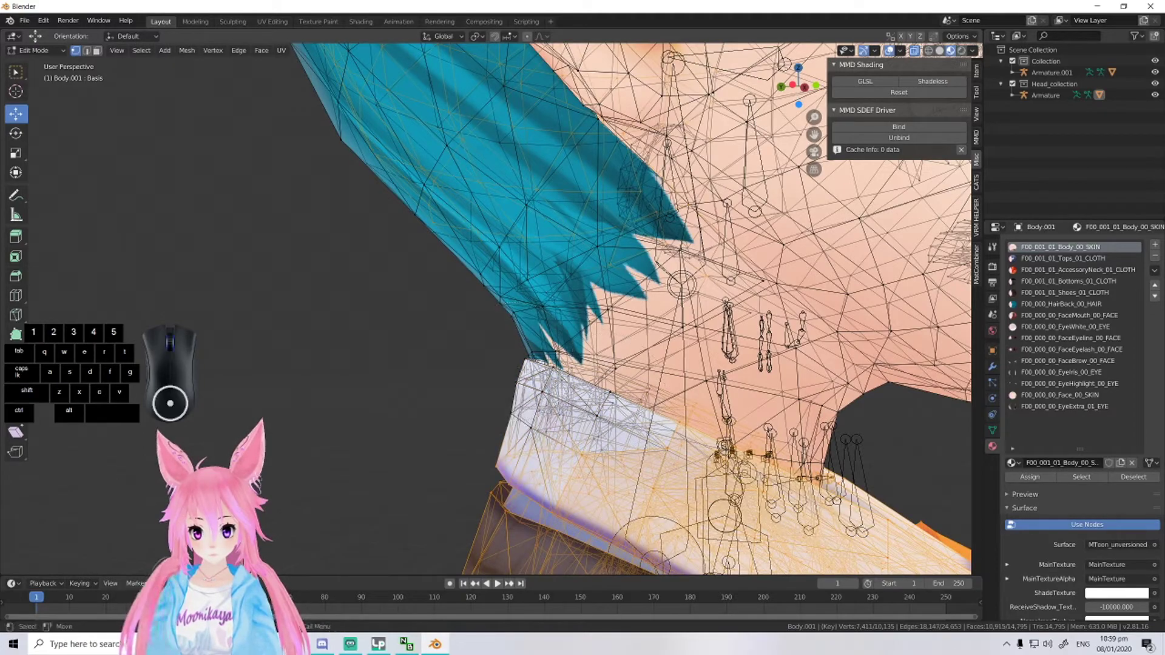
key("l")
- Delete the selected body and clothing vertices and inspect the lower edge of the neck
middle_click_drag(514, 362, 473, 340)
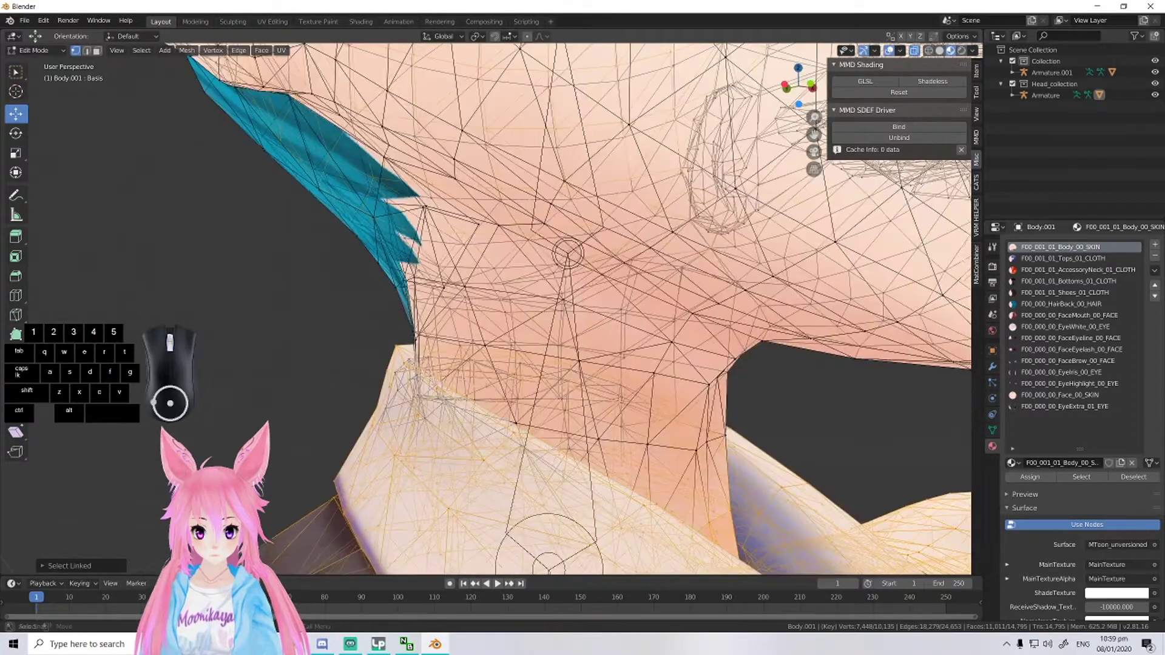
scroll(396, 370, "down", 5)
middle_click_drag(396, 370, 537, 407)
scroll(478, 375, "down", 3)
key("x")
left_click(472, 380)
scroll(536, 408, "up", 6)
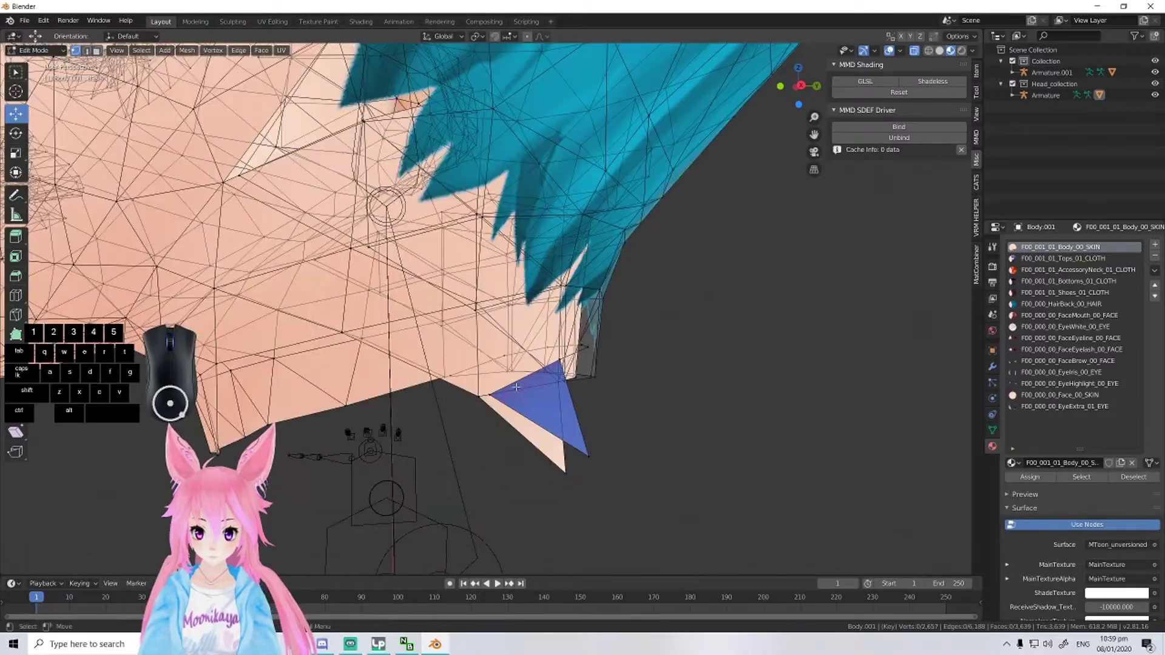
- Delete the stray vertex at the back of the neck and undo the recent deletions
key("c")
scroll(600, 464, "up", 3)
left_click(594, 466)
right_click(596, 466)
key("x")
left_click(607, 461)
middle_click_drag(607, 461, 546, 413)
middle_click_drag(433, 226, 374, 213)
key("ctrl+z")
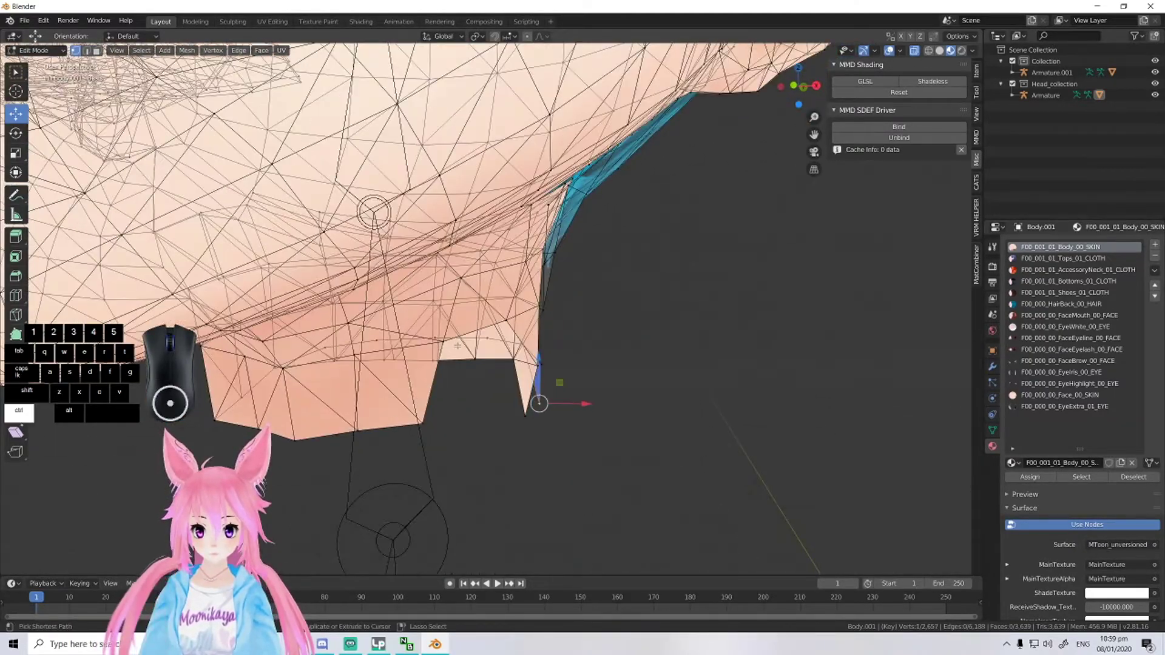
key("ctrl+z")
- Refine the selection to leave out the whole neck and delete the selected body and clothing vertices
middle_click_drag(458, 346, 616, 352)
right_click(540, 315)
key("ctrl+l")
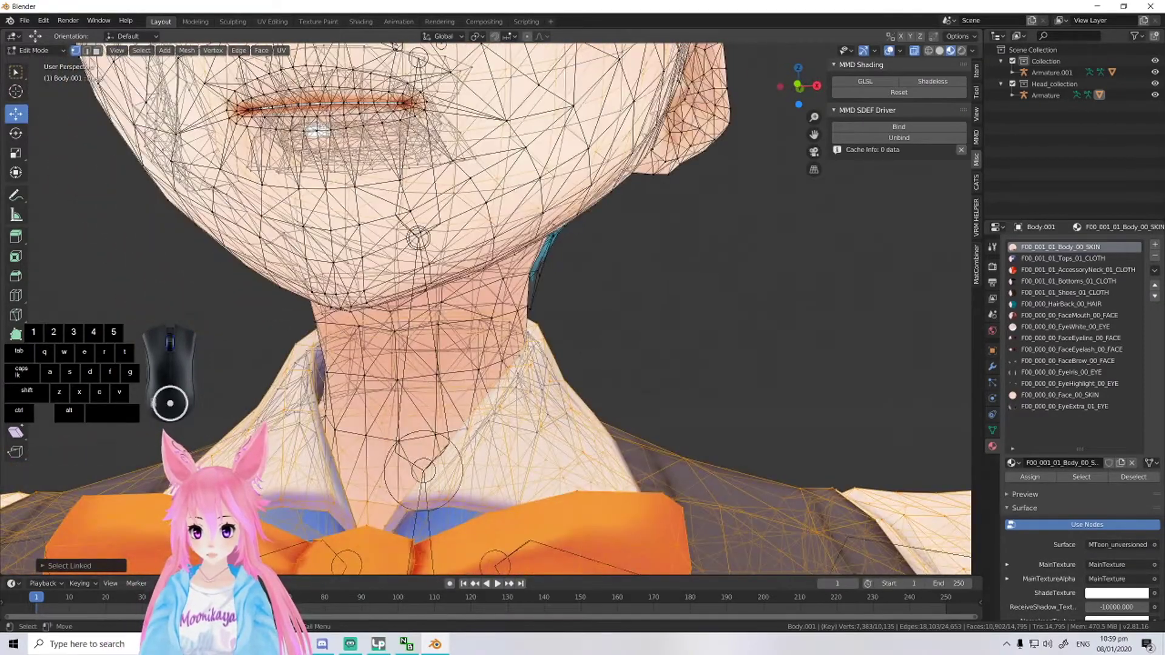
key("x")
left_click(600, 311)
- Delete the leftover linked geometry around the neck and leave Edit Mode on the head mesh
middle_click_drag(600, 311, 455, 391)
key("l")
key("x")
left_click(323, 427)
middle_click_drag(482, 347, 374, 337)
scroll(385, 342, "down", 3)
key("Tab")
- Enter Edit Mode on the VRoid armature and select the Neck bone with all of its children
left_click(471, 384)
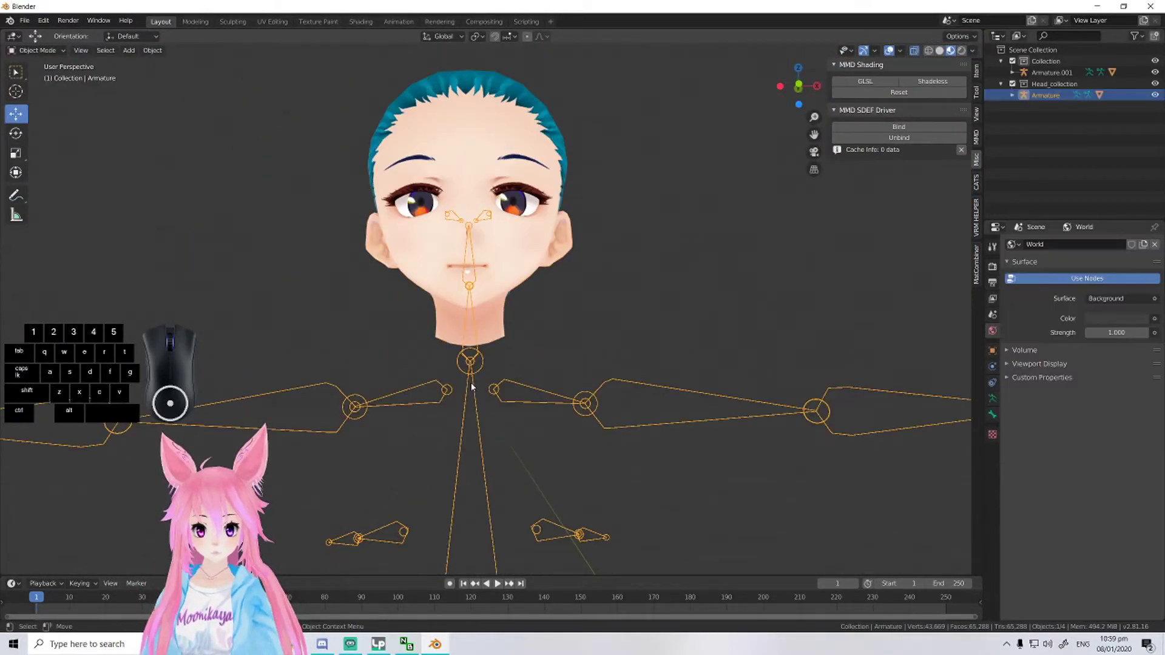
key("Tab")
left_click(471, 382)
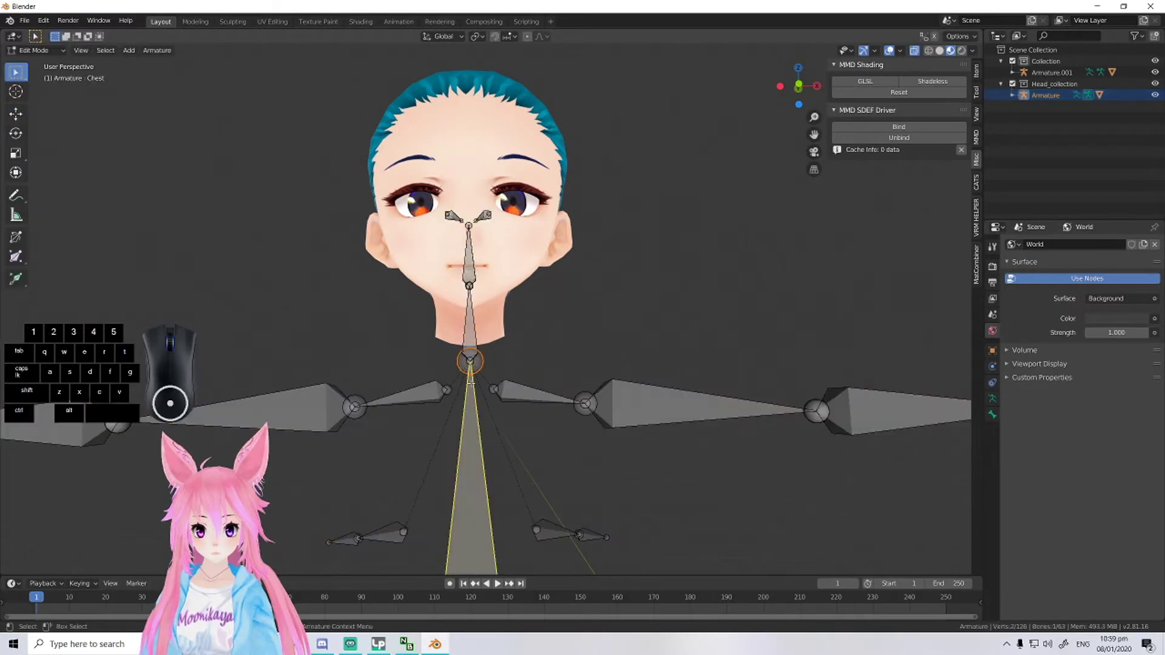
left_click(472, 330)
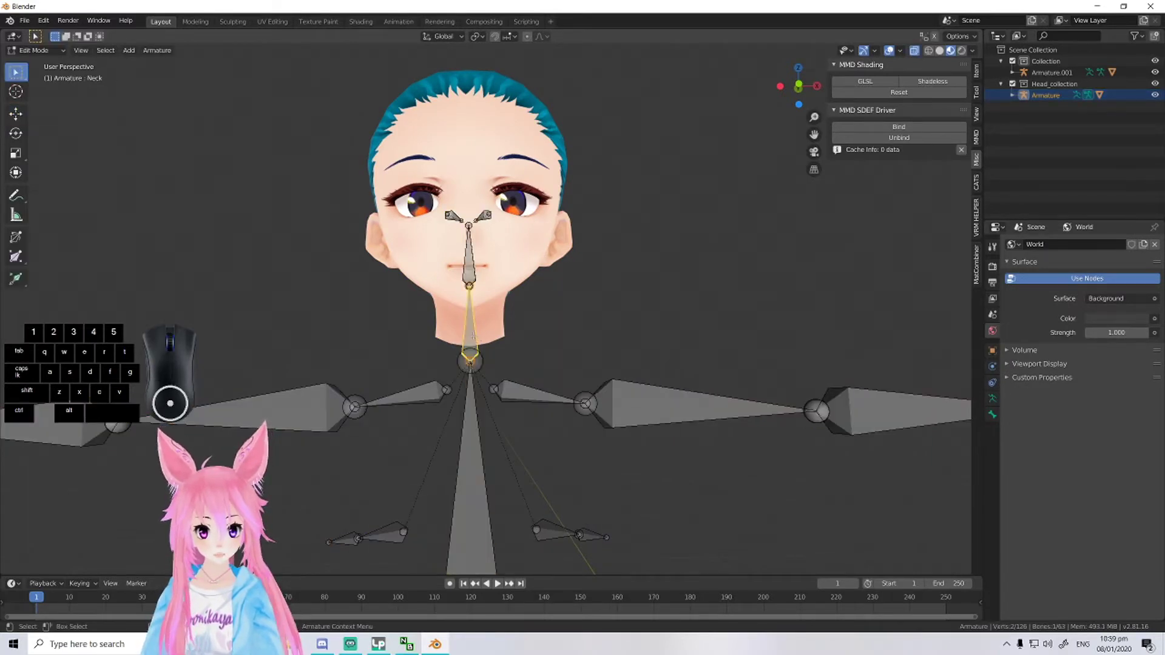
key("shift+g")
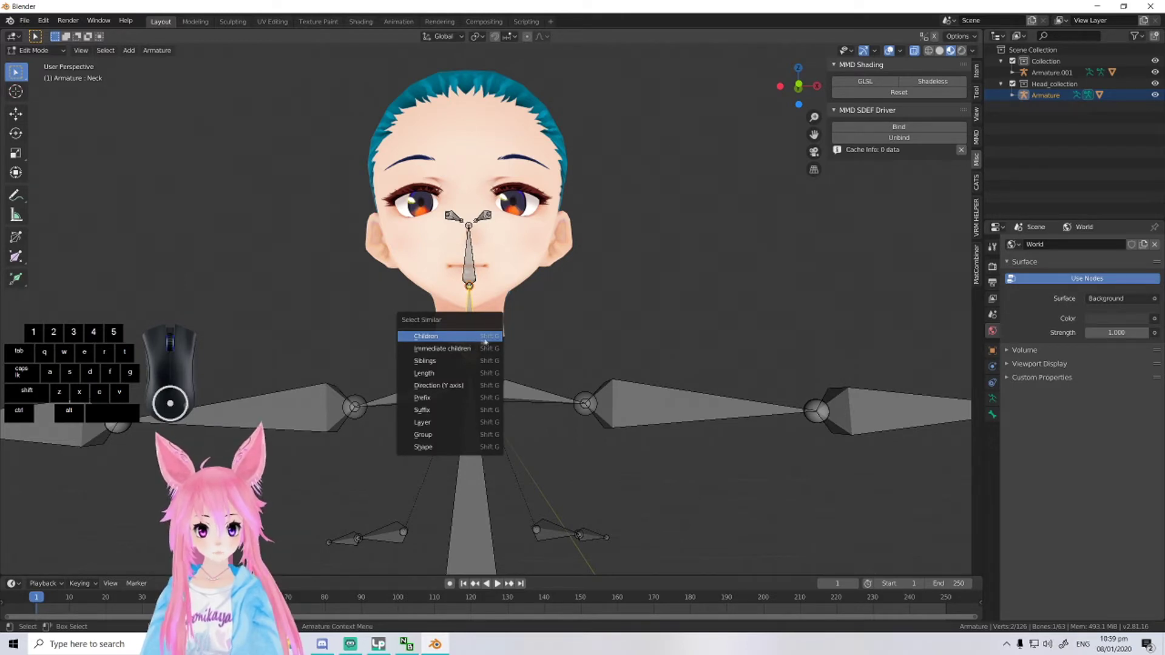
left_click(475, 337)
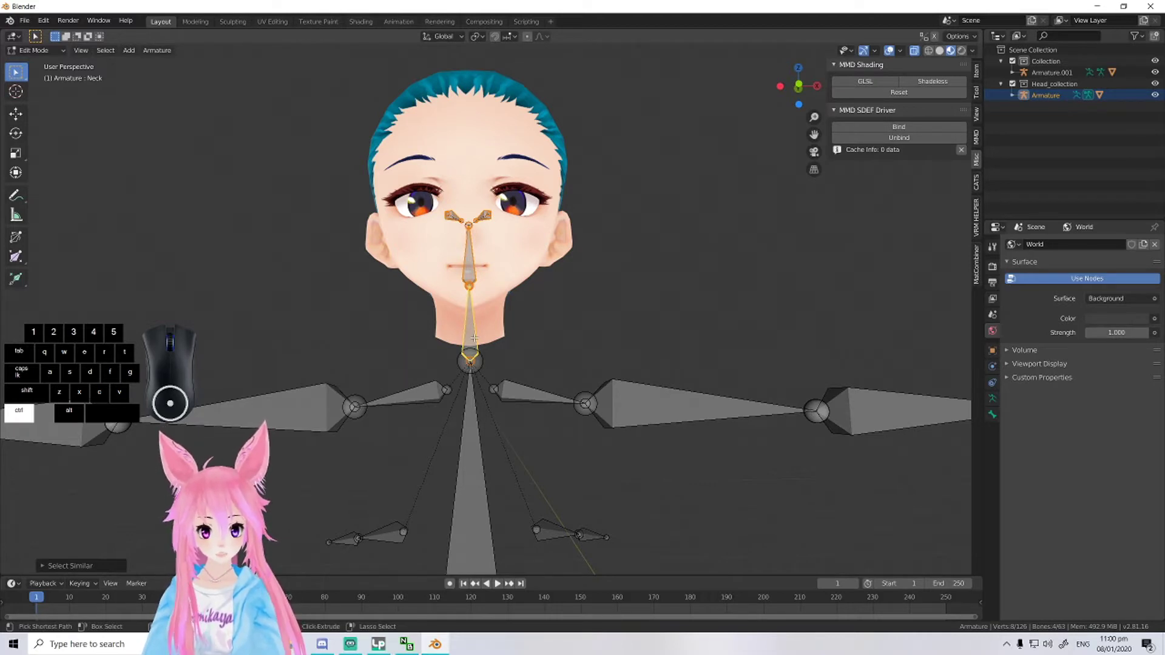
- Invert the bone selection and delete every bone outside the neck and head chain
key("ctrl+i")
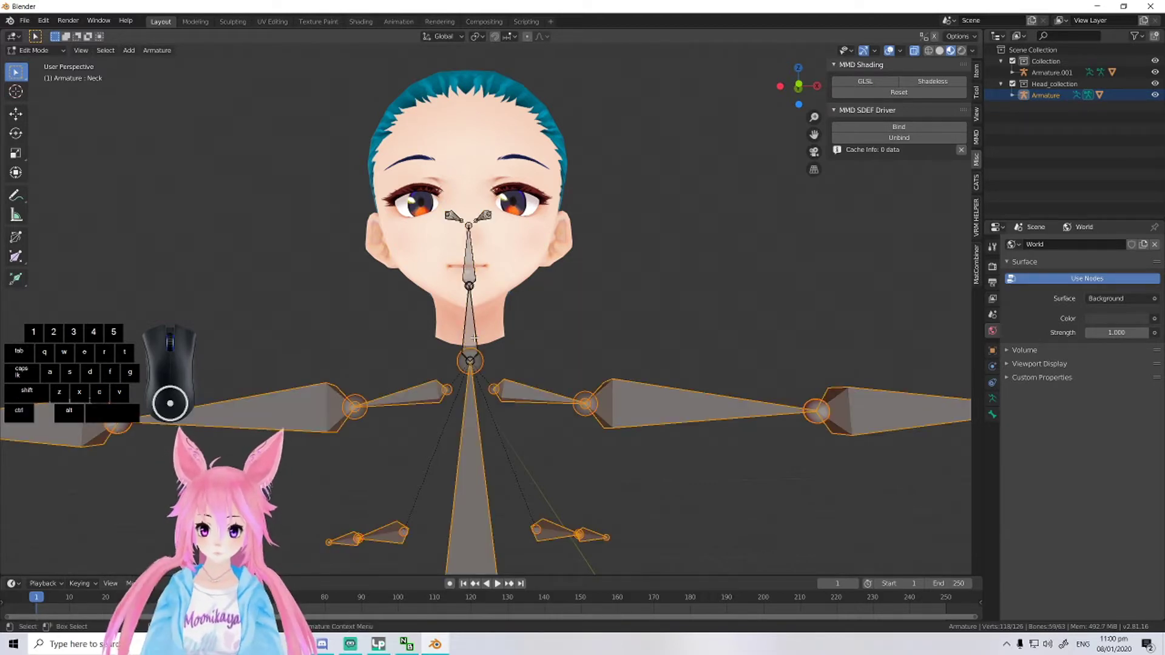
key("x")
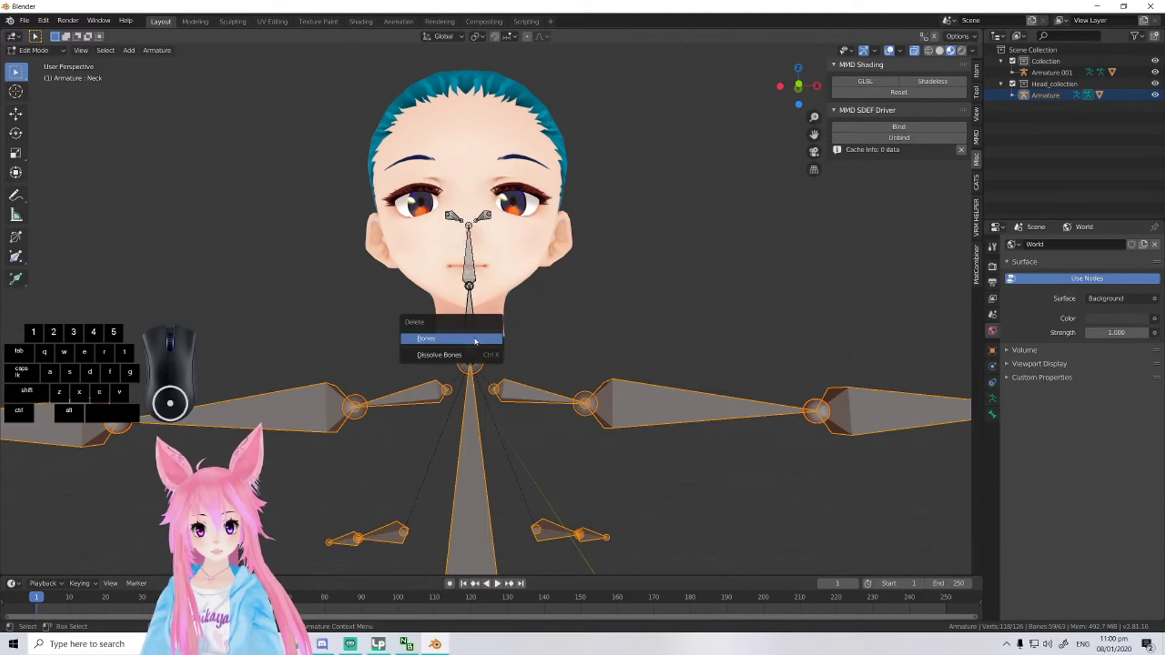
left_click(475, 338)
scroll(473, 340, "down", 8)
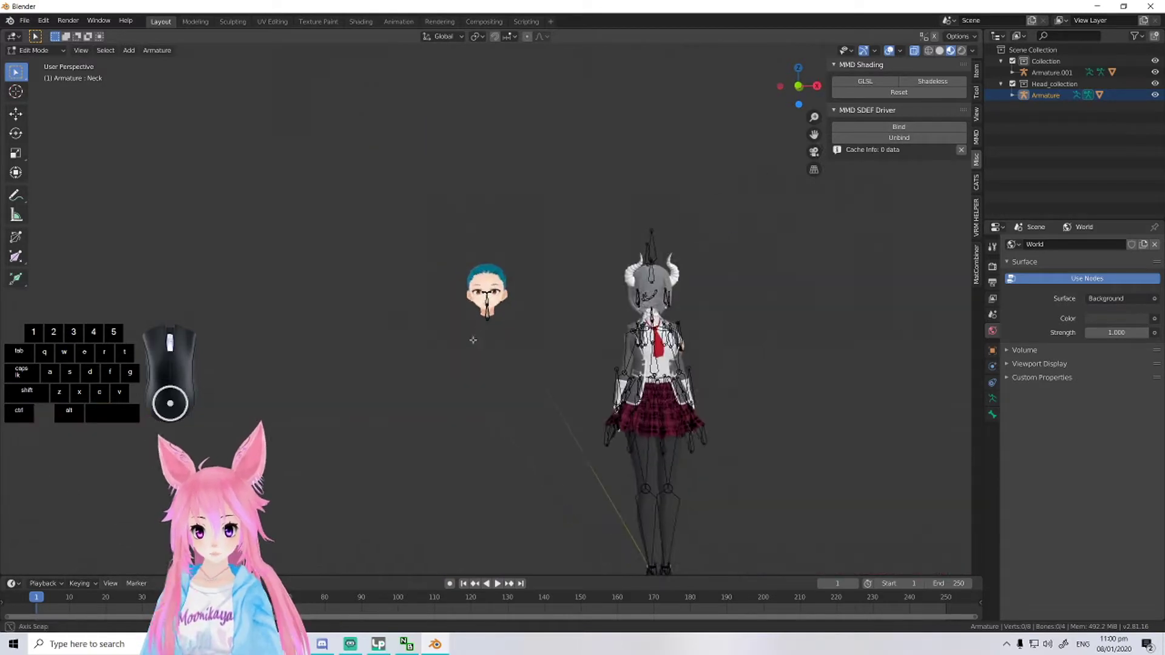
scroll(473, 340, "up", 8)
scroll(532, 283, "down", 3)
mouse_move(532, 283)
middle_mouse_down()
mouse_move(606, 285)
mouse_move(533, 285)
middle_mouse_up()
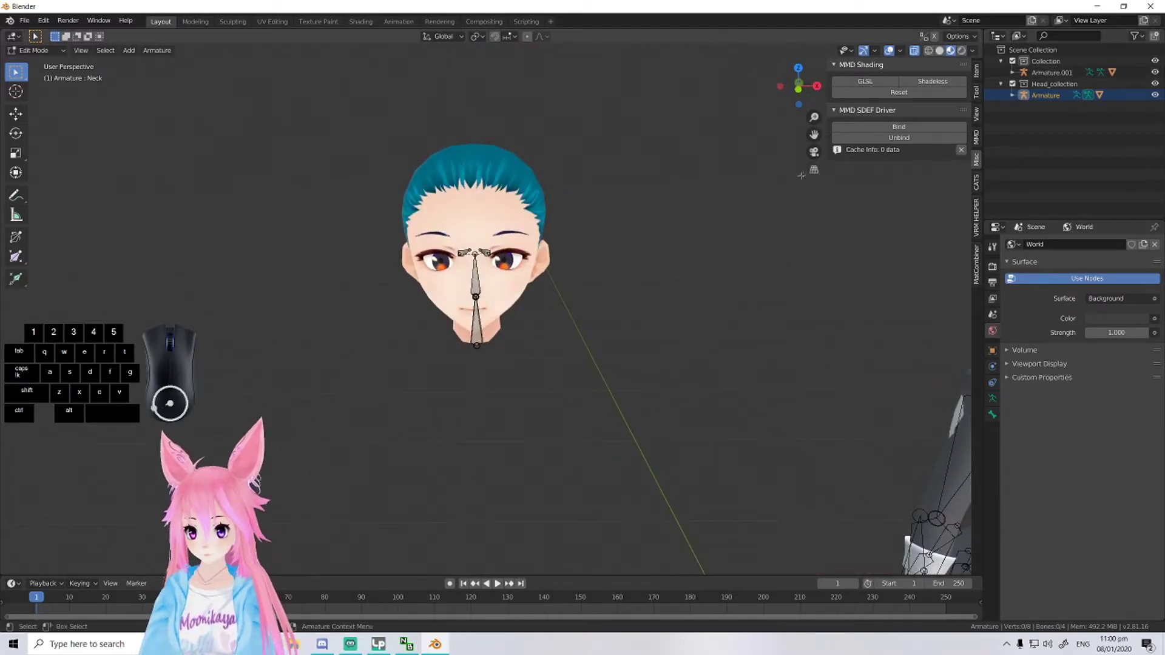
- Return to Object Mode and move the head armature along the X axis onto the horned character, to about X -0.005 m
scroll(387, 188, "down", 5)
left_click(16, 113)
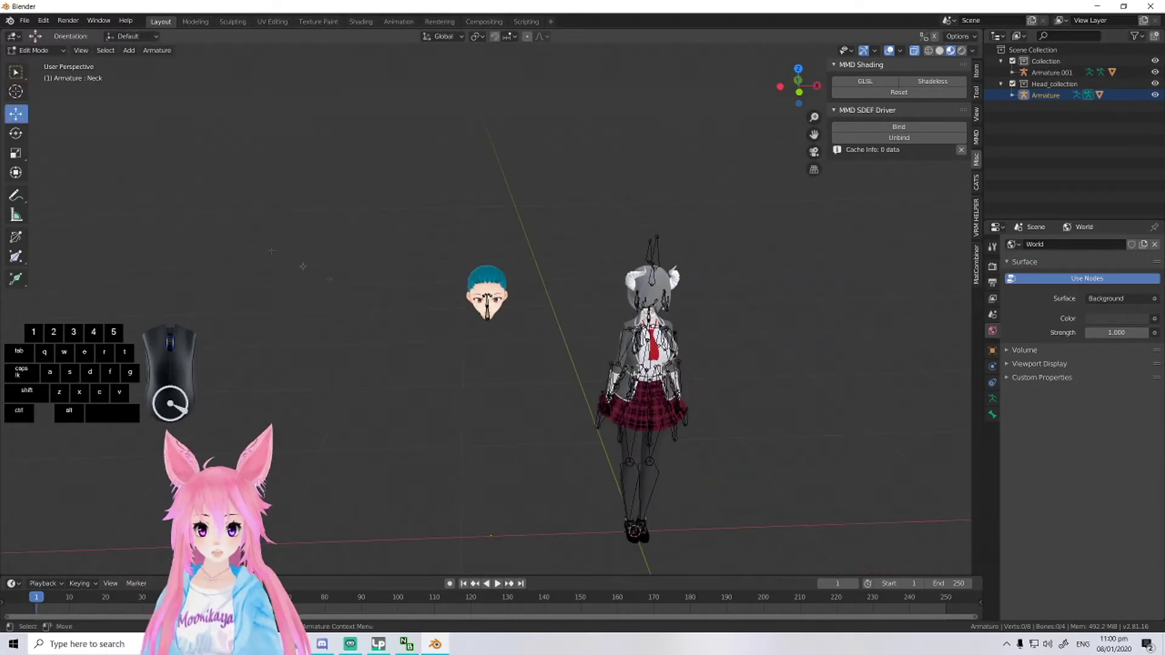
middle_click_drag(440, 309, 425, 225, "shift")
left_click(1034, 72)
left_click(1043, 95)
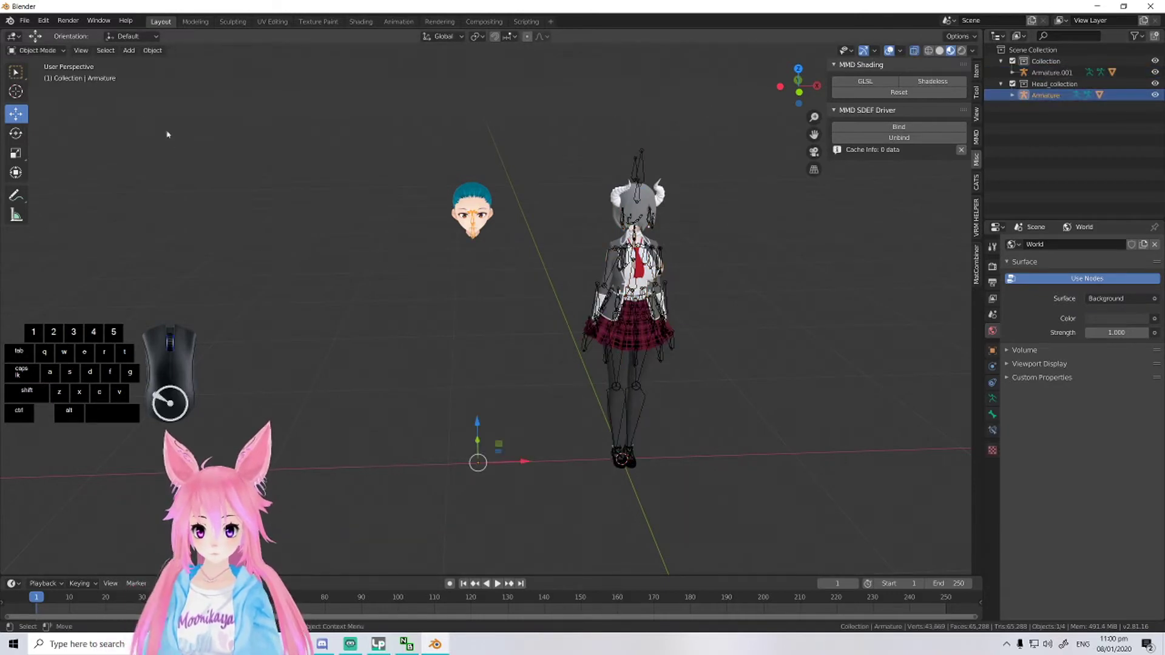
left_click_drag(520, 463, 673, 458)
- Open the head armature's transform values and lower it along Z to -0.05 m at the body's neck
middle_click_drag(671, 409, 587, 380, "shift")
scroll(586, 381, "up", 2)
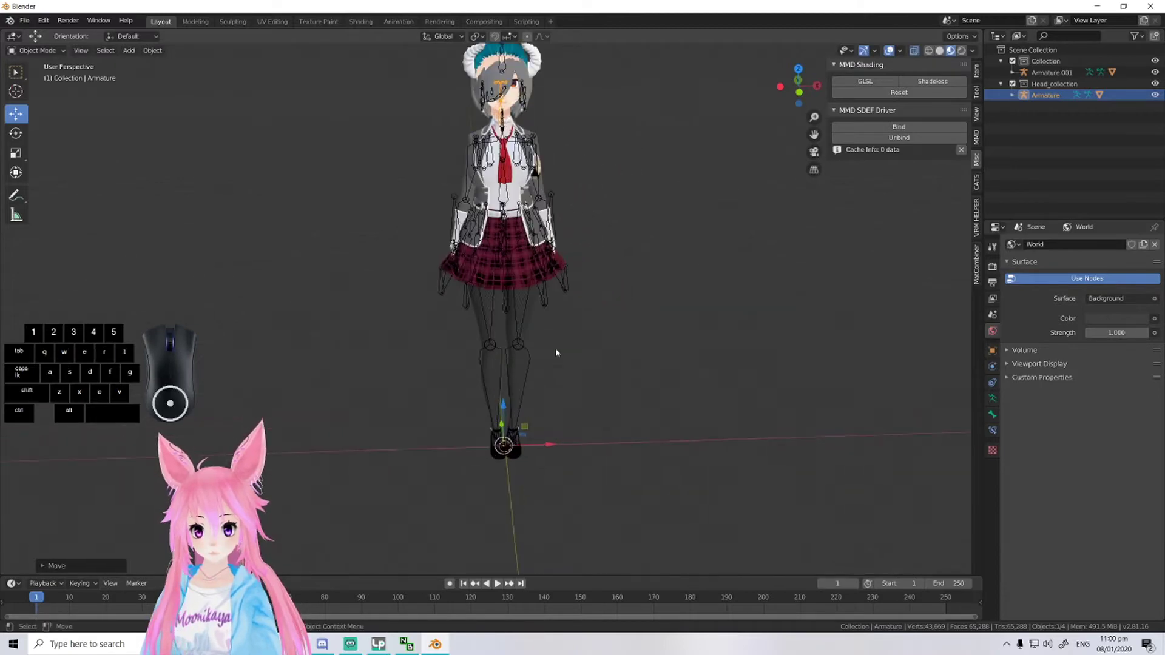
scroll(520, 415, "up", 4)
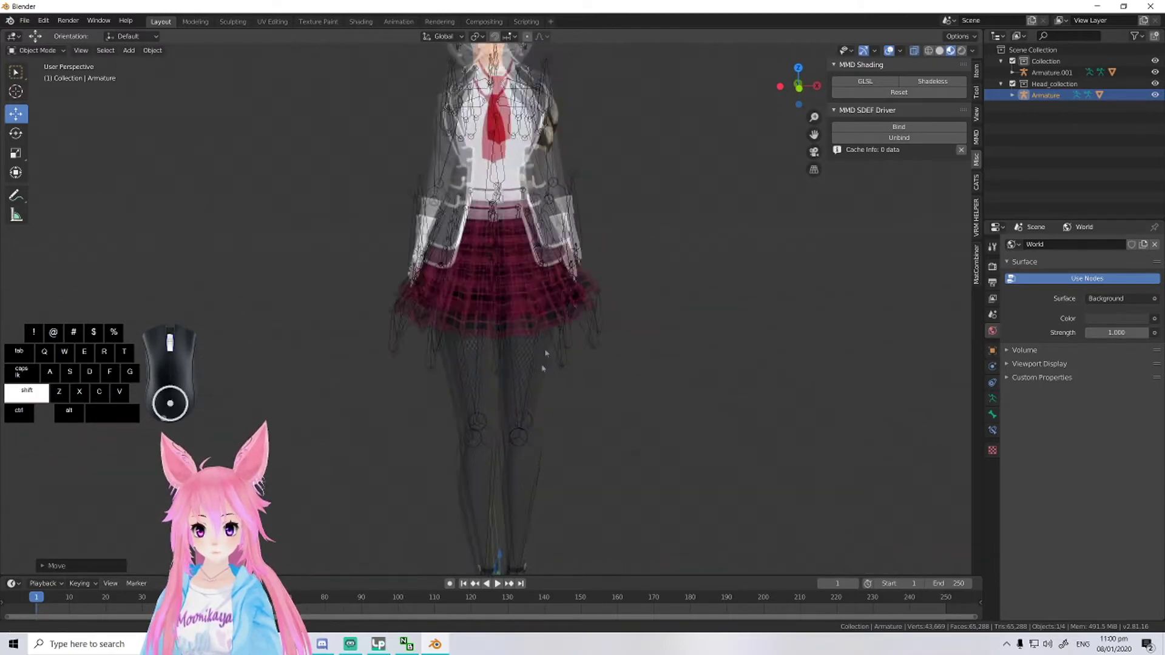
middle_click_drag(520, 415, 572, 358, "shift")
scroll(549, 476, "up", 5)
left_click(976, 74)
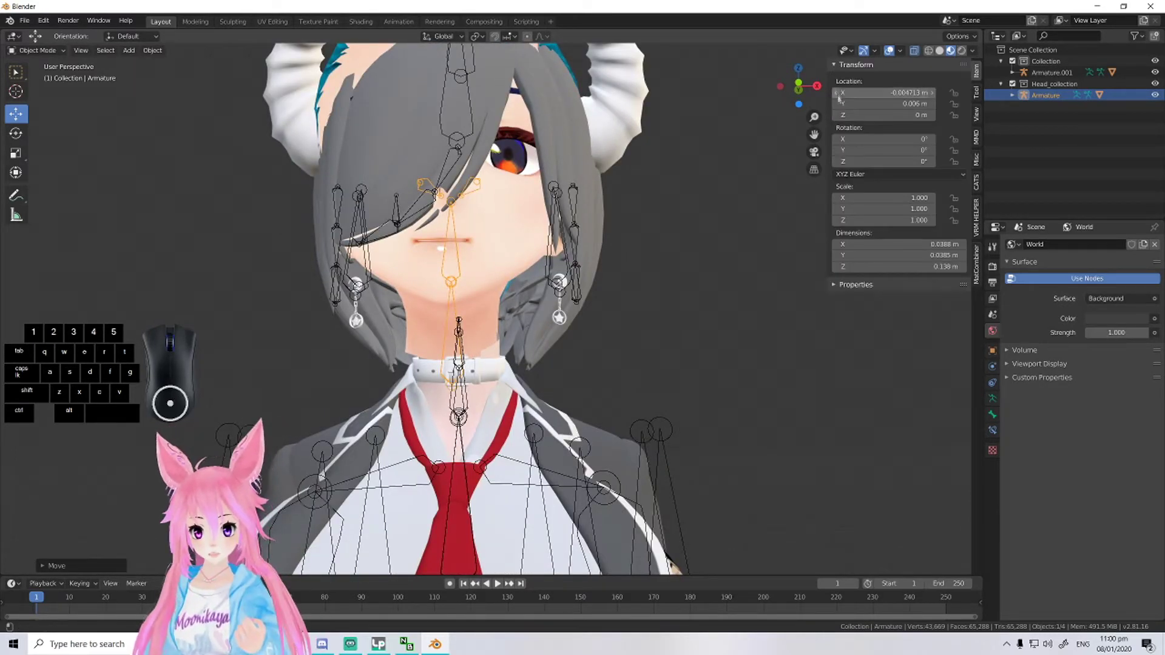
mouse_move(838, 115)
left_mouse_down()
mouse_move(819, 115)
mouse_move(838, 115)
left_mouse_up()
left_click_drag(925, 115, 929, 116)
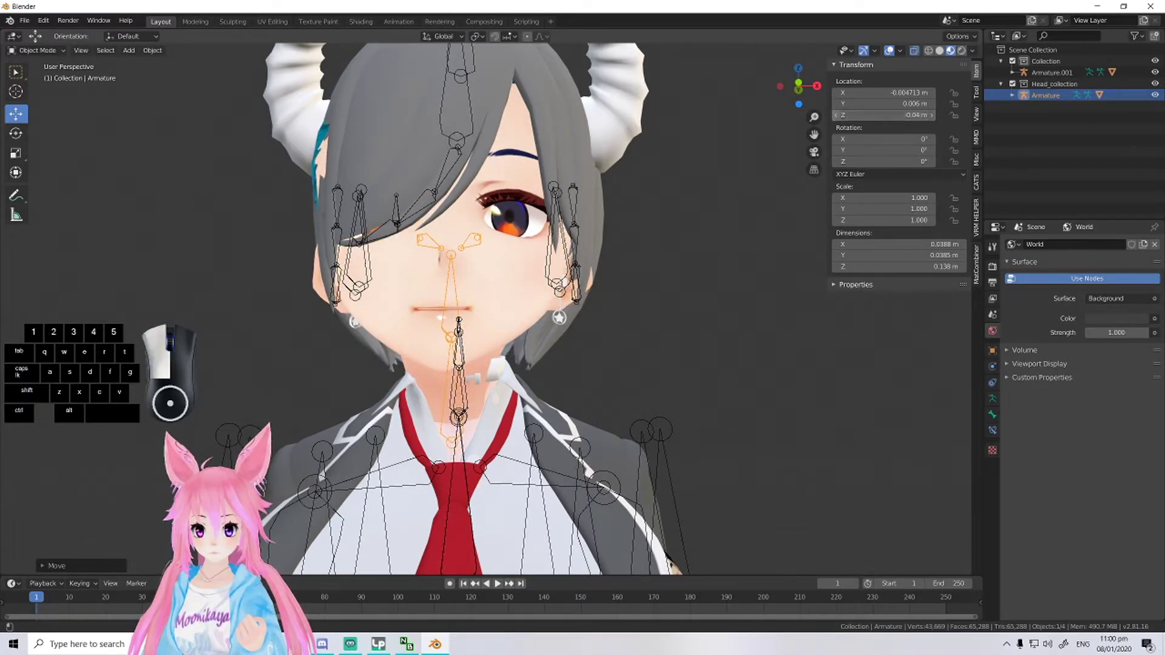
left_click(838, 115)
left_click(882, 105)
- Scale the head armature to 0.9 on the X, Y and Z axes
left_click(885, 202)
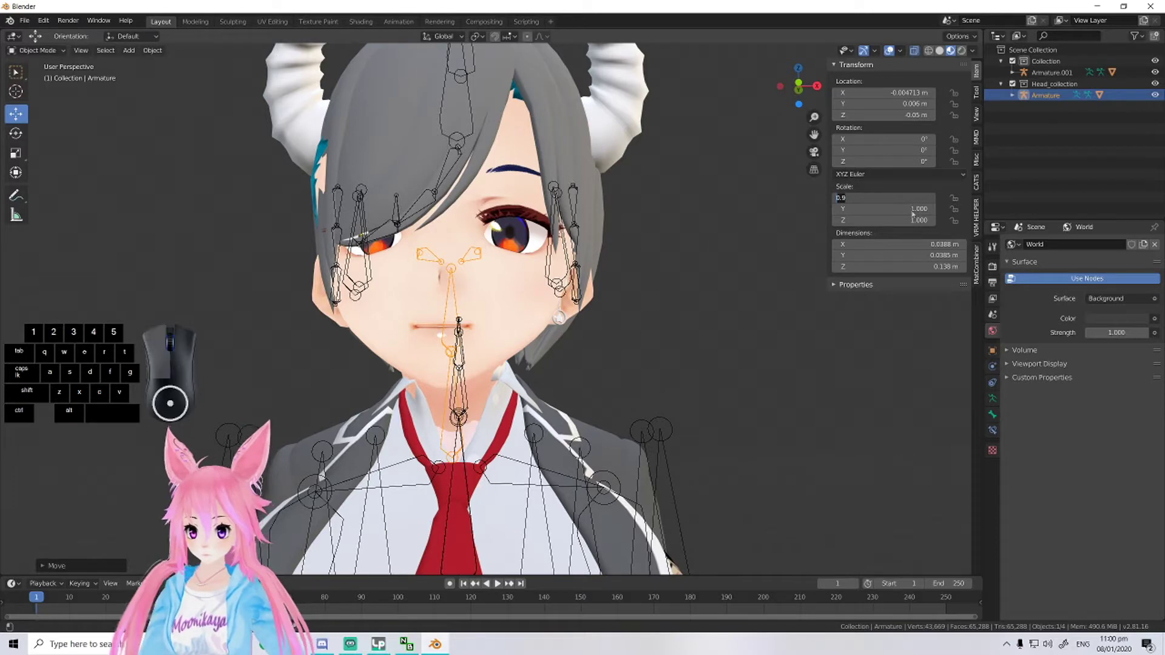
key("Return")
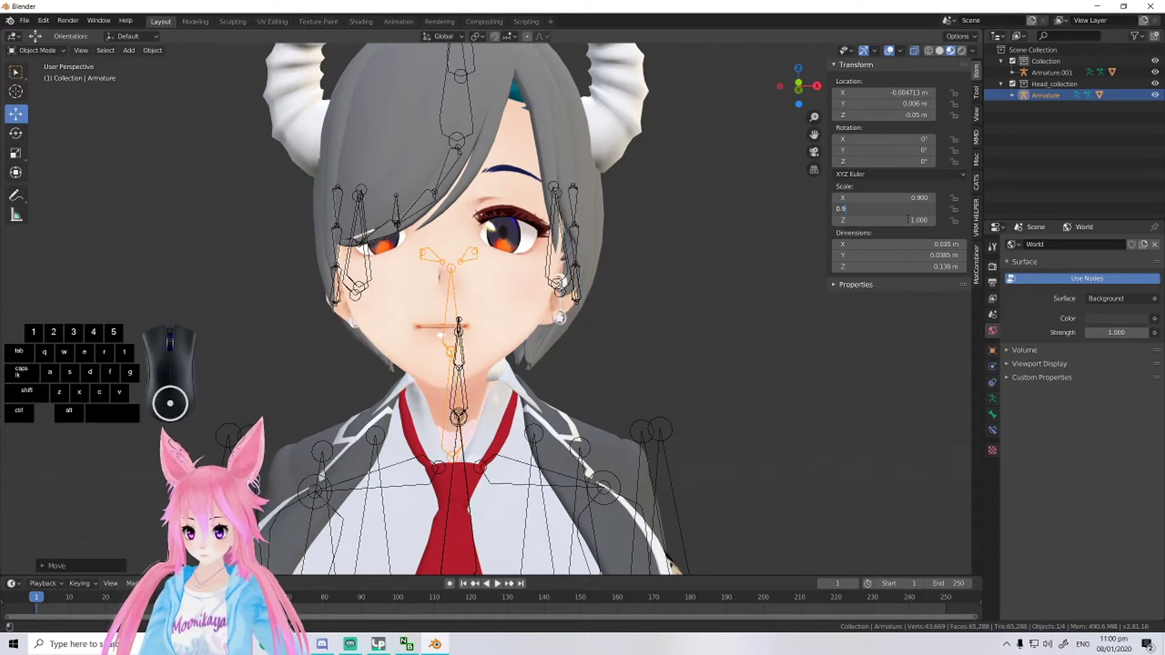
double_click(908, 219)
type("0.9")
key("Return")
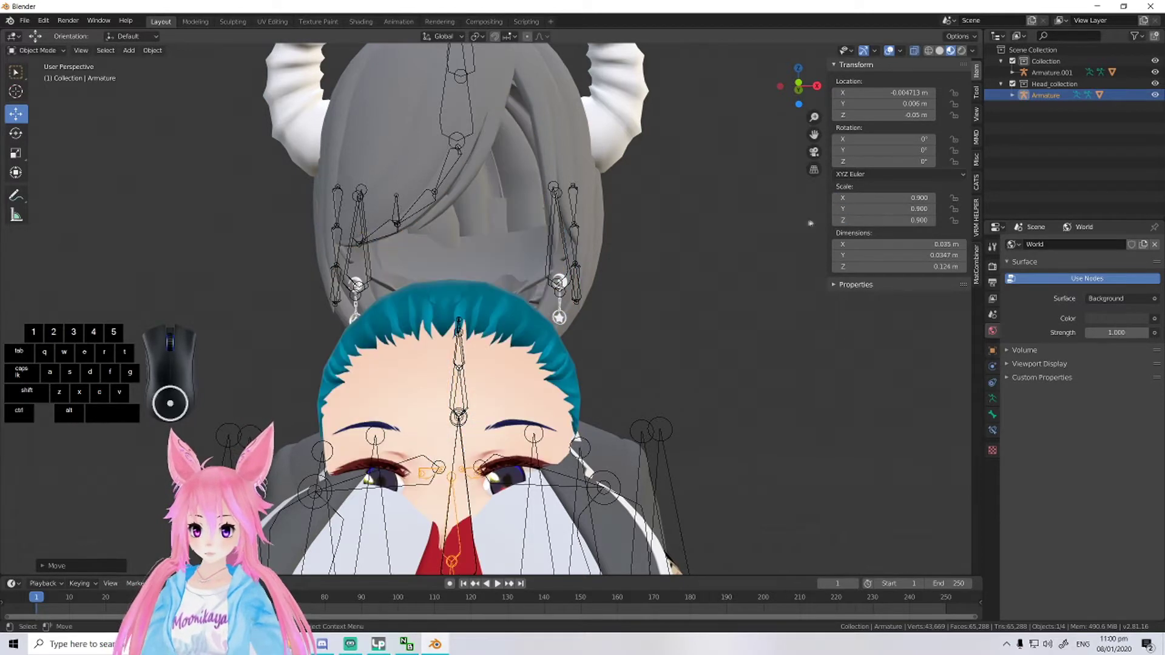
- Raise the scaled head armature along Z to about 0.104 m so the head sits back on the neck
scroll(580, 310, "down", 8)
left_click_drag(485, 484, 491, 456)
scroll(492, 456, "up", 7)
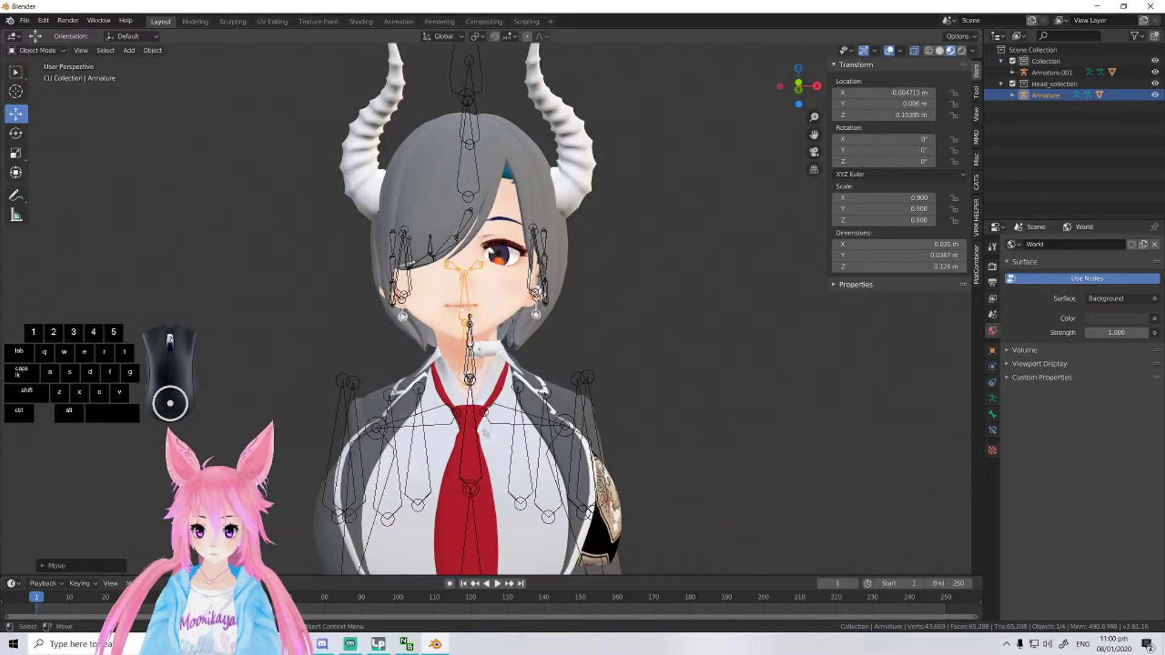
scroll(505, 343, "up", 2)
mouse_move(504, 341)
middle_mouse_down()
mouse_move(494, 295)
mouse_move(515, 325)
middle_mouse_up()
middle_click_drag(521, 370, 554, 323)
scroll(544, 353, "up", 3)
- Try a Y location of 0 m for the head armature and undo it
middle_click_drag(820, 105, 828, 105, "shift")
left_click(901, 103)
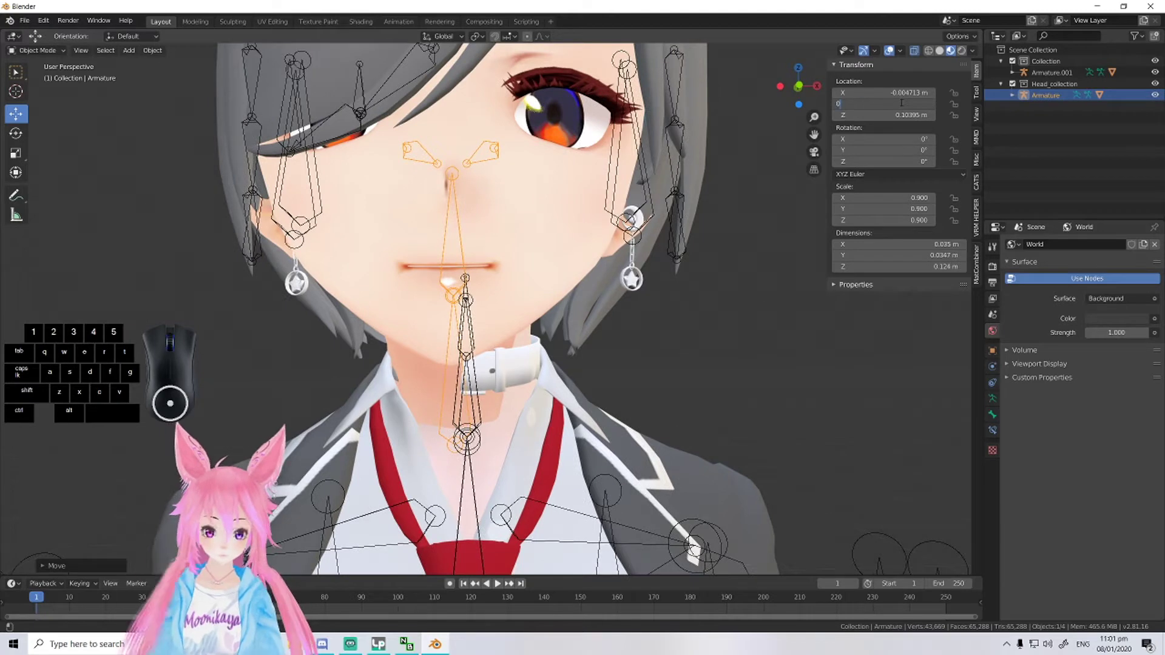
type("0")
key("Return")
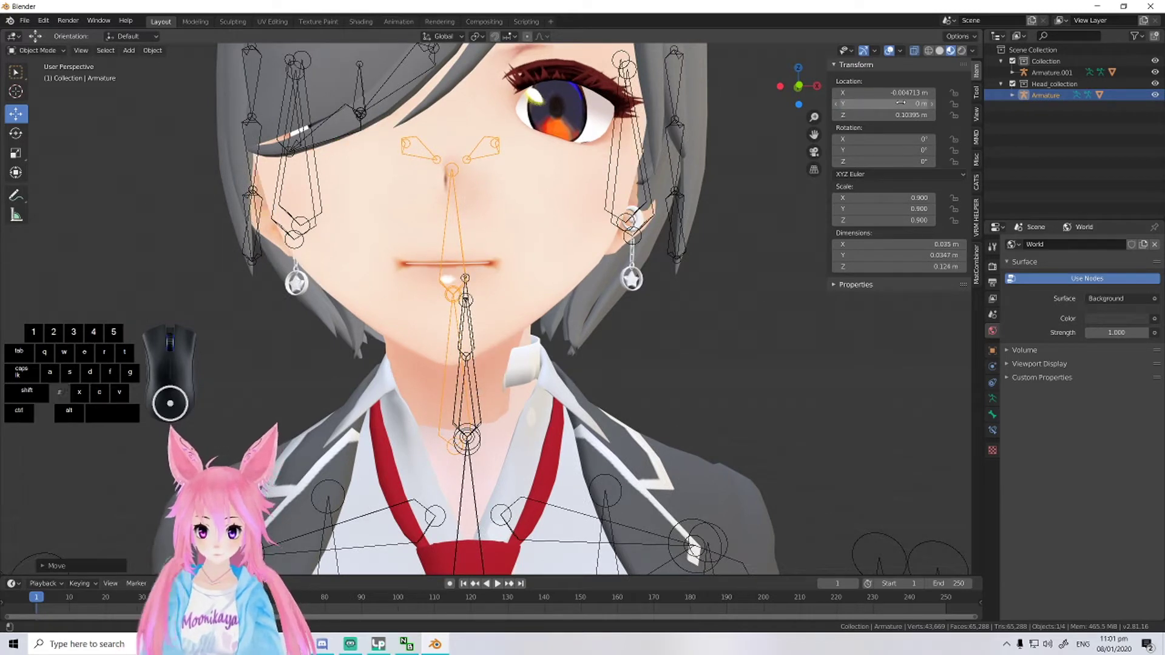
key("ctrl+z")
- Centre the head armature on the body by setting its X location to 0 m
left_click(900, 93)
key("Return")
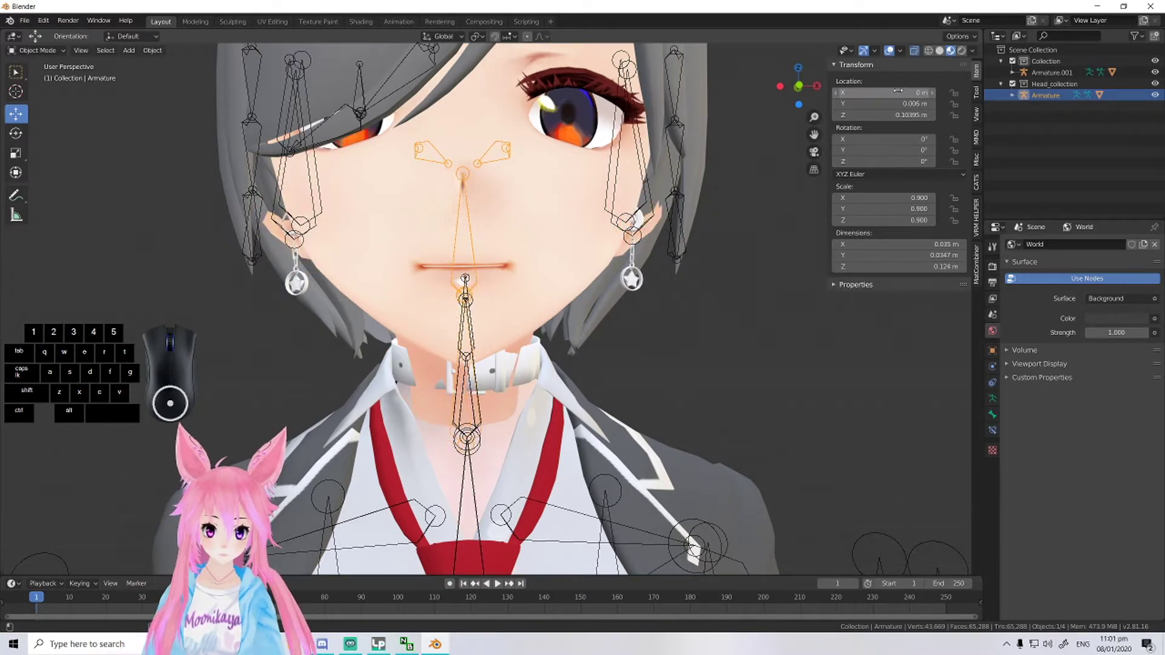
middle_click_drag(600, 137, 586, 169, "shift")
scroll(619, 166, "down", 3)
scroll(587, 168, "up", 6)
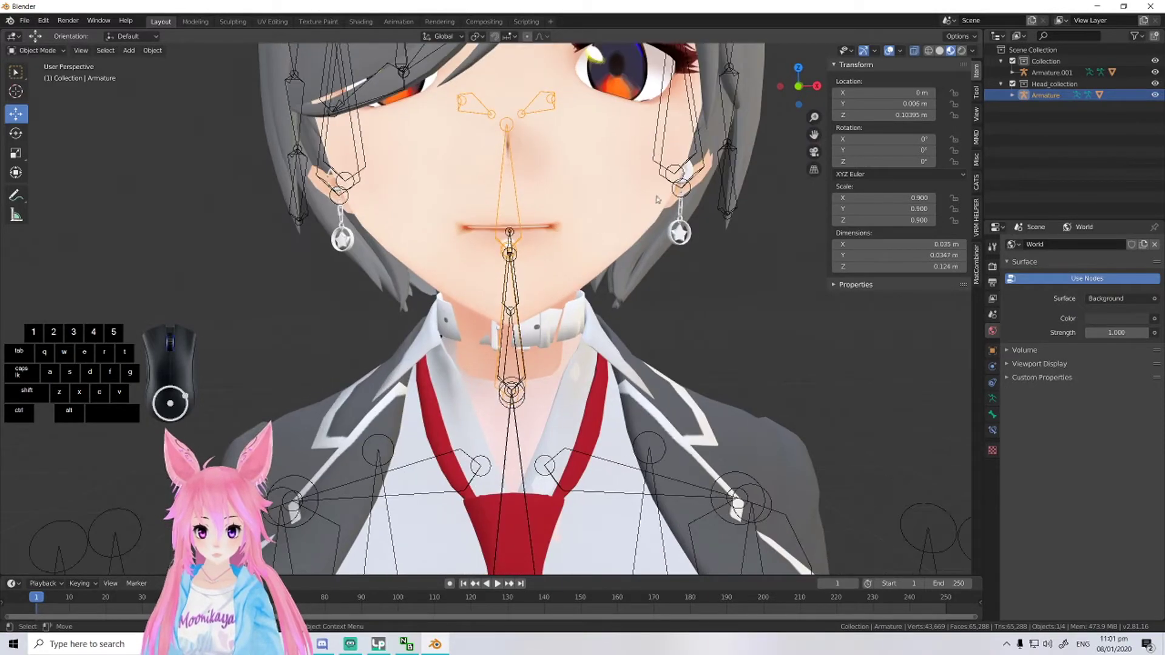
- Try Z locations of 0 m and 0.15 m for the head armature, and settle on 0.11 m
middle_click_drag(635, 215, 620, 278, "shift")
scroll(620, 278, "down", 4)
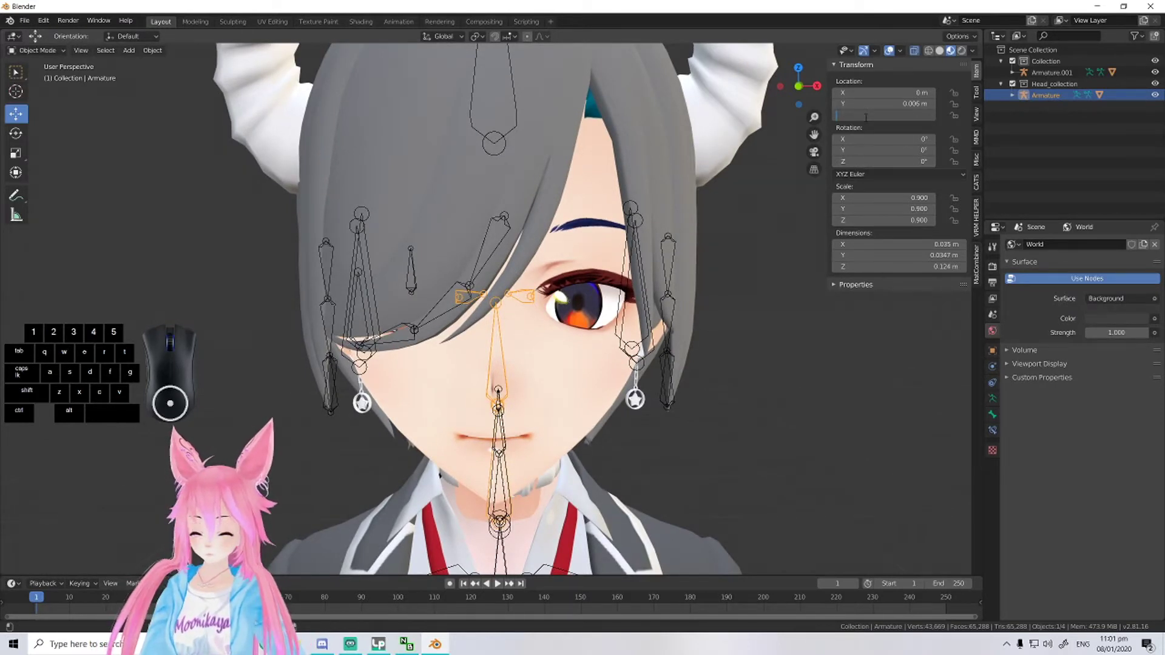
left_click(768, 231)
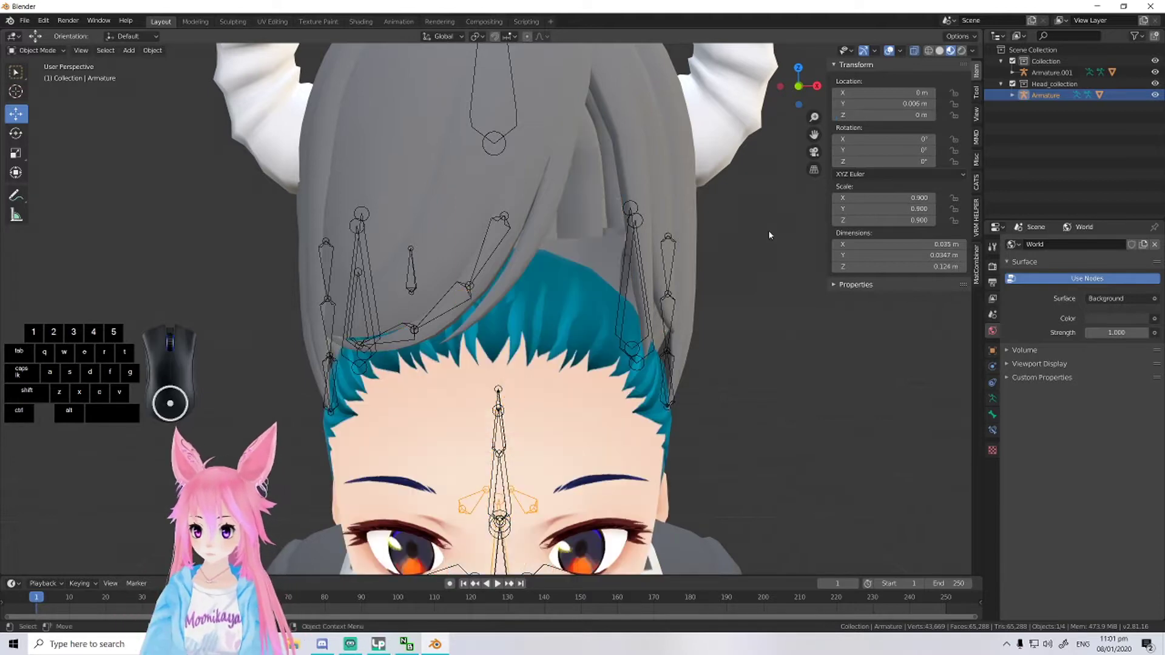
key("ctrl+z")
left_click(889, 114)
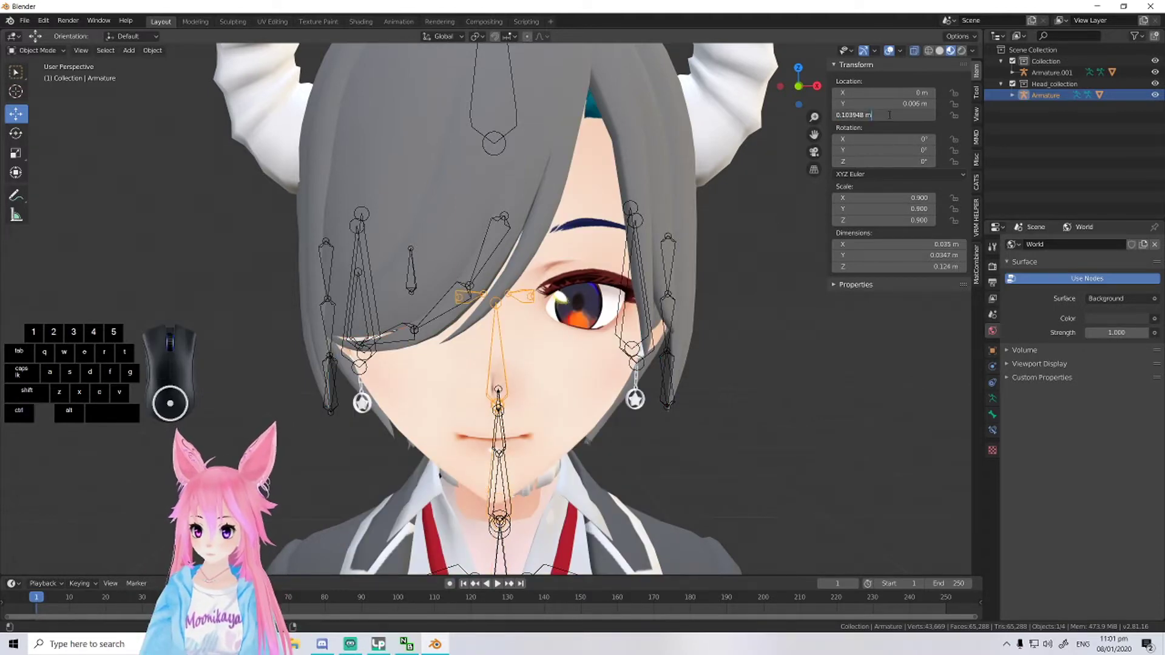
type("0.15")
key("Return")
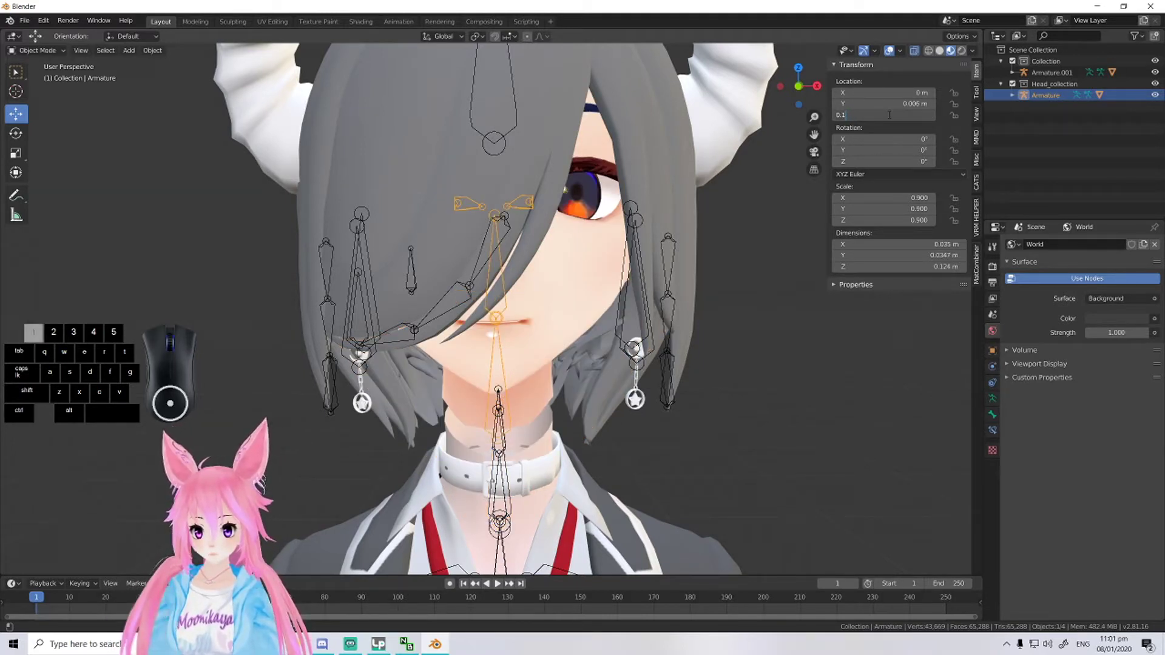
key("Return")
- Examine from the front and both sides how the head's neck fits the body's neck, choker and shirt collar
scroll(728, 140, "down", 1)
middle_click_drag(703, 164, 625, 310)
scroll(752, 337, "up", 2)
scroll(652, 359, "down", 2)
scroll(655, 359, "down", 1)
scroll(389, 394, "up", 4)
scroll(625, 310, "up", 1)
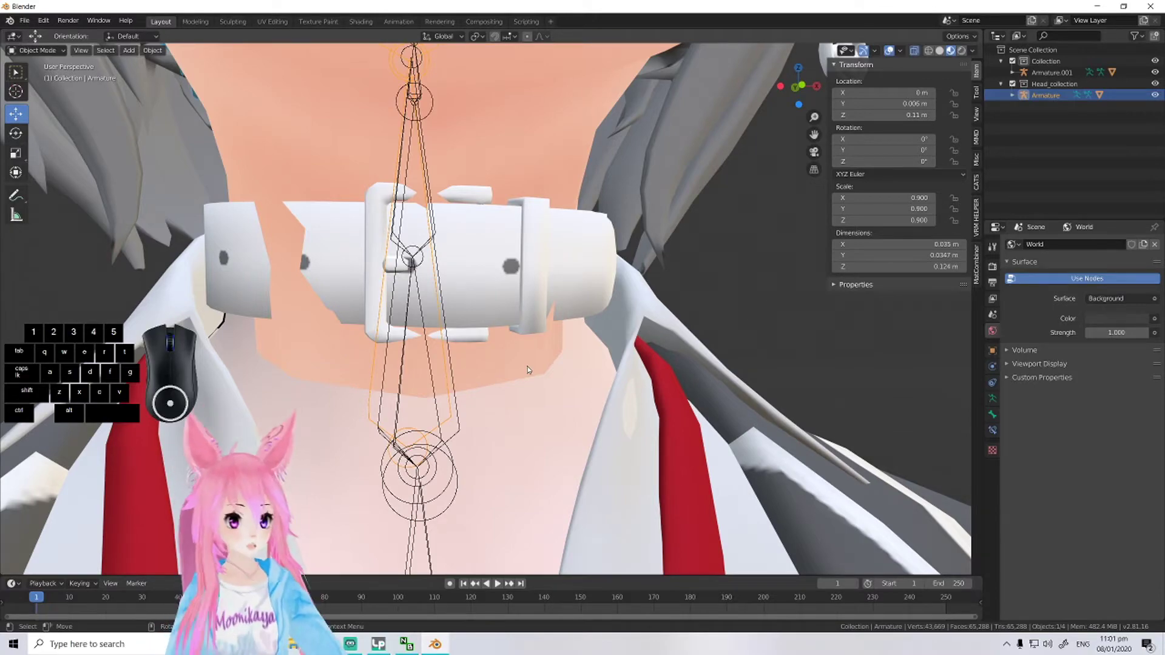
middle_click_drag(534, 378, 457, 411)
scroll(522, 399, "down", 8)
scroll(335, 456, "down", 3)
scroll(364, 414, "up", 6)
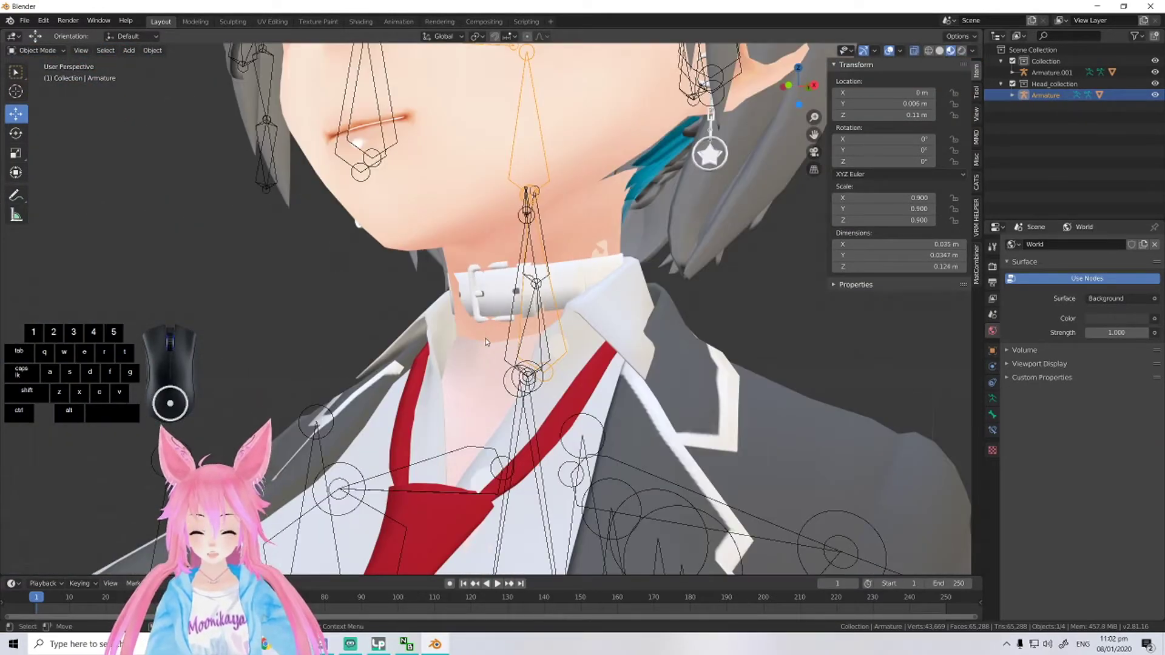
scroll(485, 342, "up", 5)
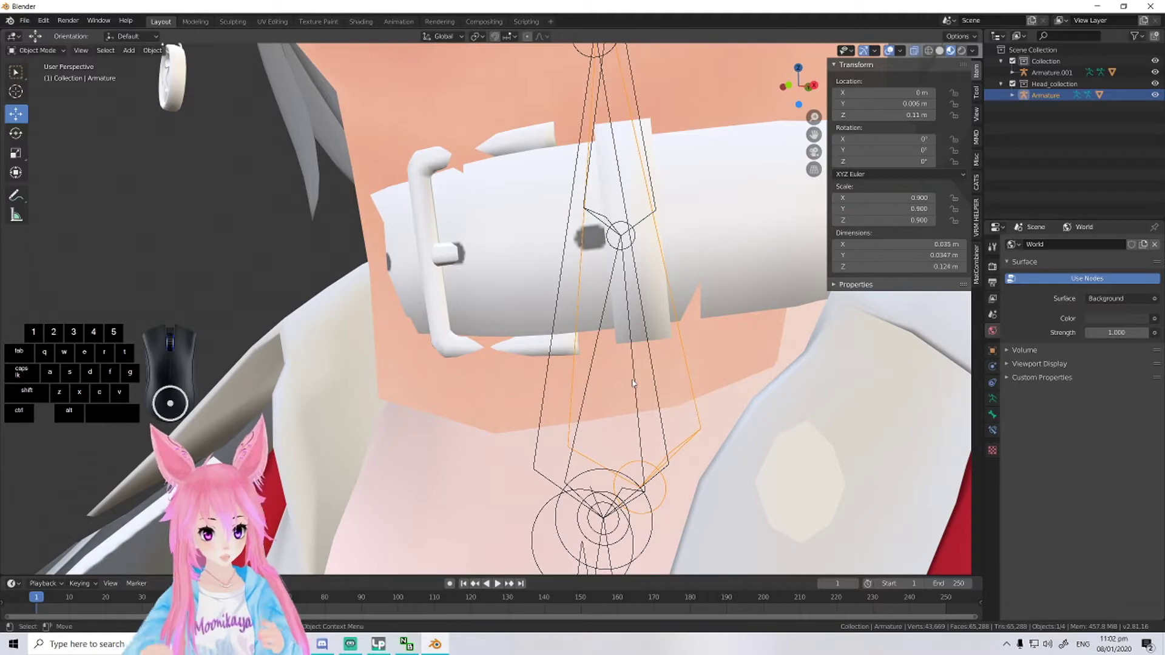
middle_click_drag(675, 411, 768, 444)
scroll(767, 444, "down", 7)
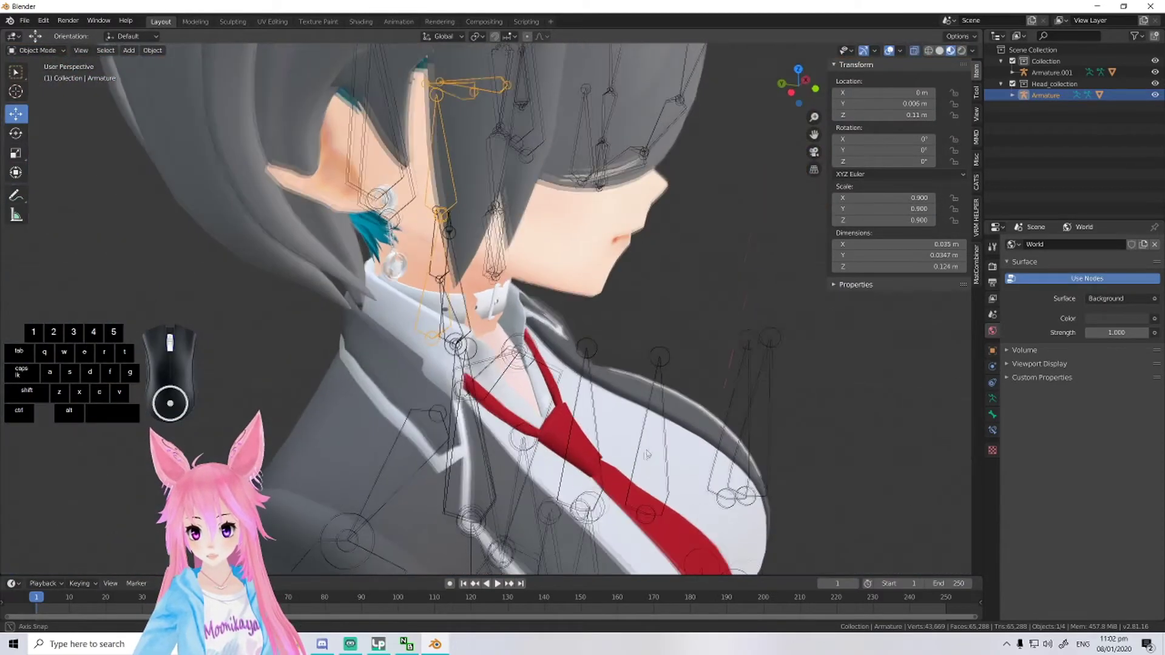
middle_click_drag(638, 460, 581, 375)
scroll(653, 427, "up", 2)
scroll(512, 384, "up", 4)
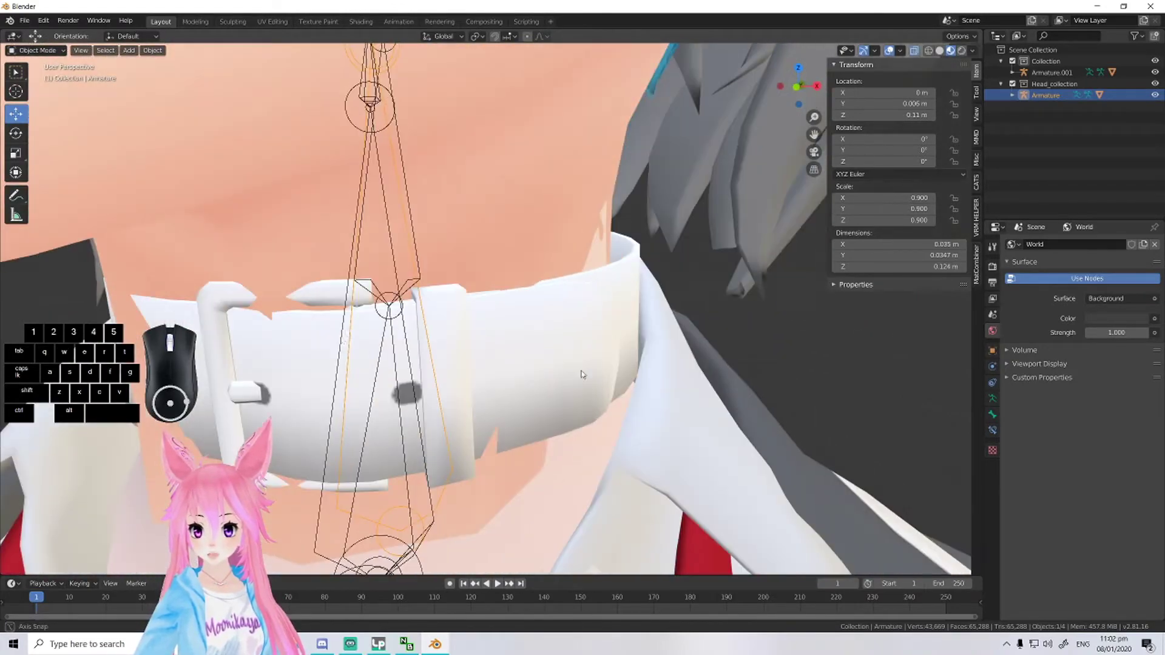
middle_click_drag(340, 374, 437, 364)
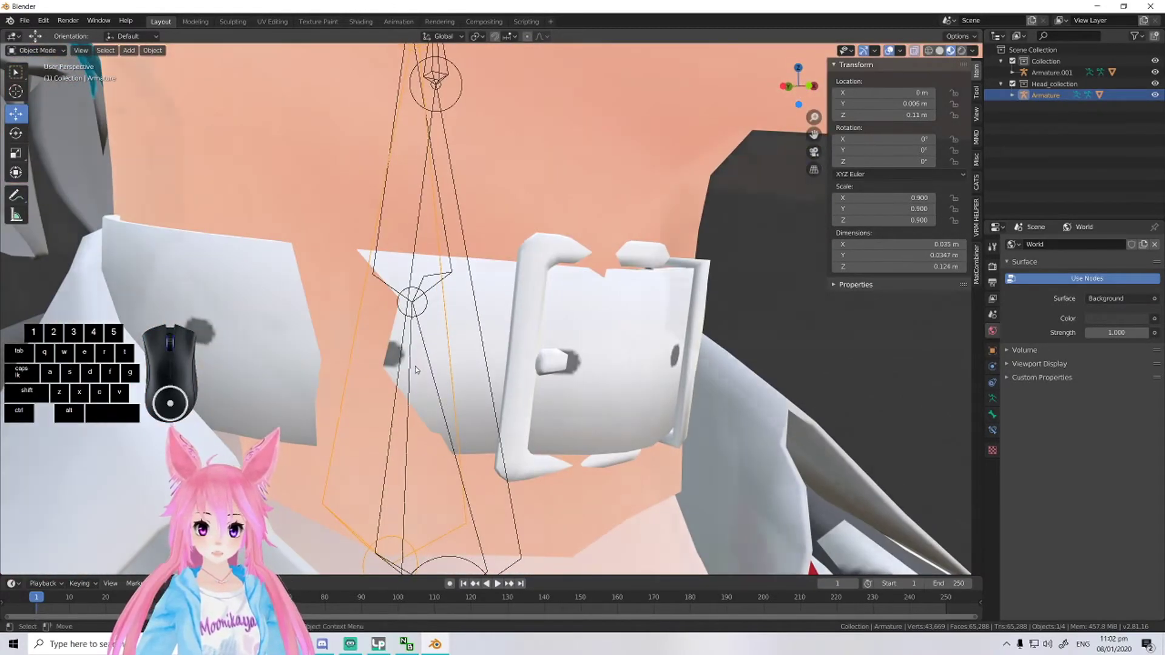
scroll(497, 346, "down", 4)
- Select the VRoid head mesh and enter Edit Mode on it
left_click(515, 338)
key("Tab")
middle_click_drag(526, 338, 497, 285)
key("Tab")
left_click(594, 259)
key("Tab")
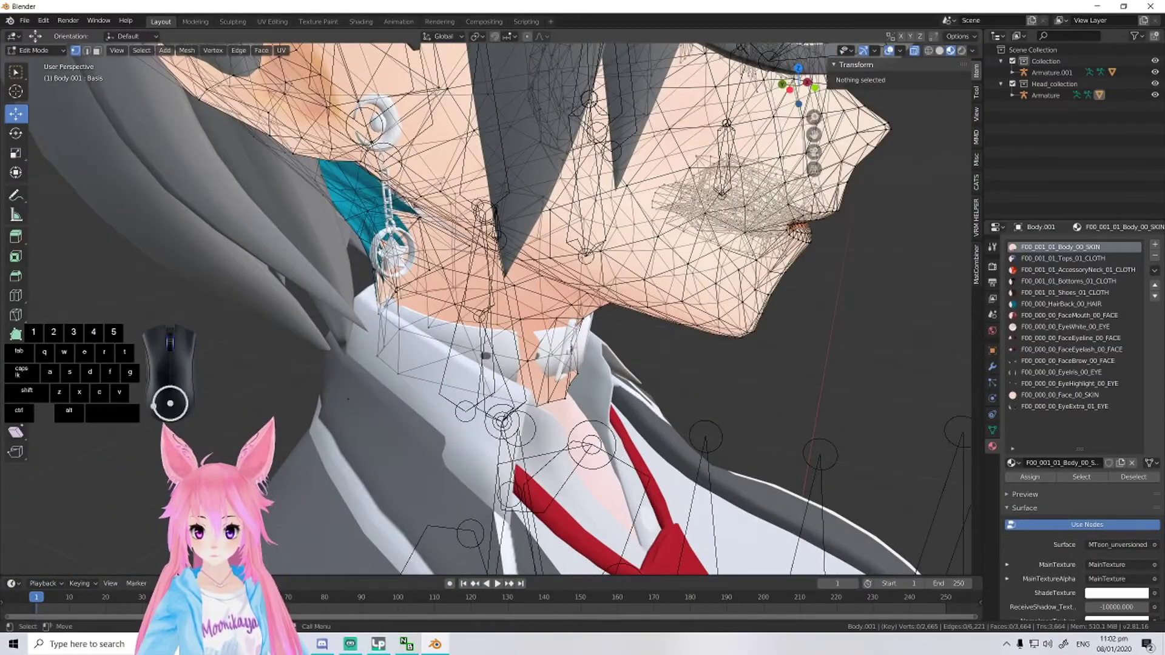
- Select a front neck vertex behind the choker, enable proportional editing with a small influence, and shift it slightly along X
left_click(563, 332)
scroll(561, 330, "up", 6)
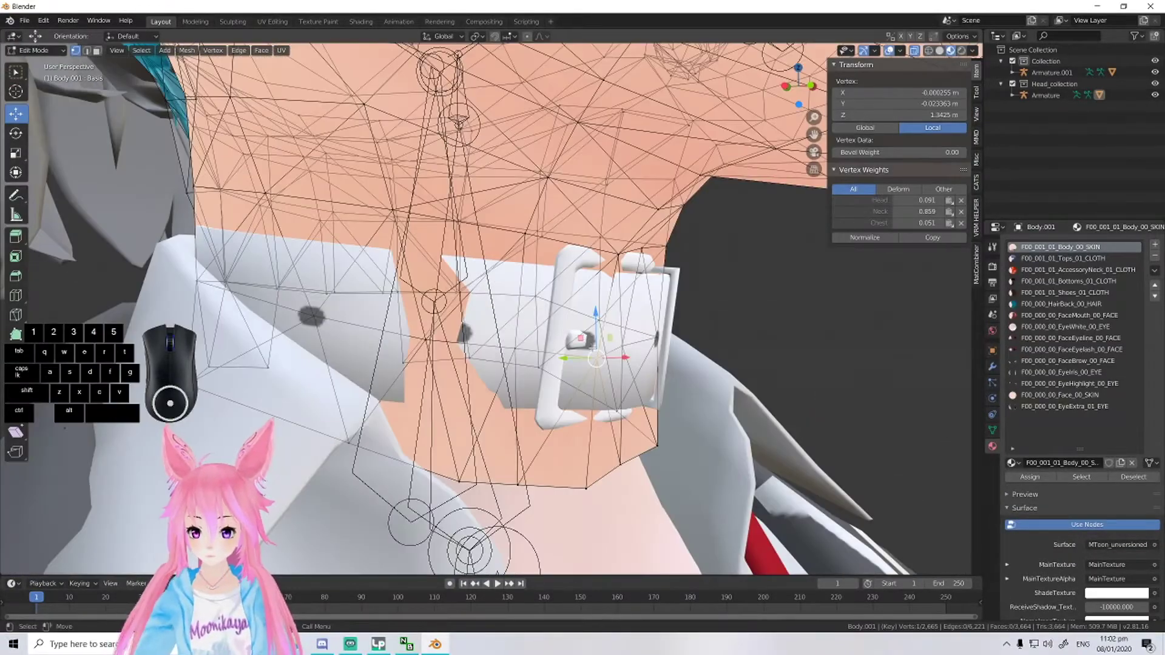
key("o")
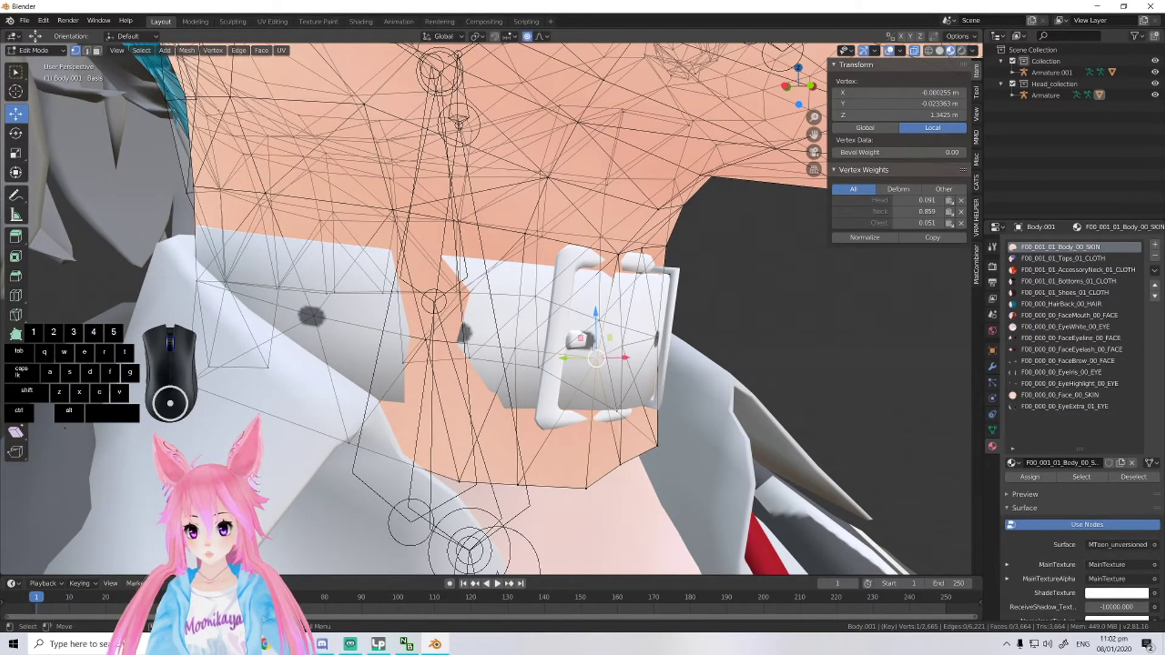
scroll(570, 343, "down", 5)
left_click_drag(563, 328, 560, 327)
scroll(560, 330, "up", 20)
scroll(560, 327, "up", 7)
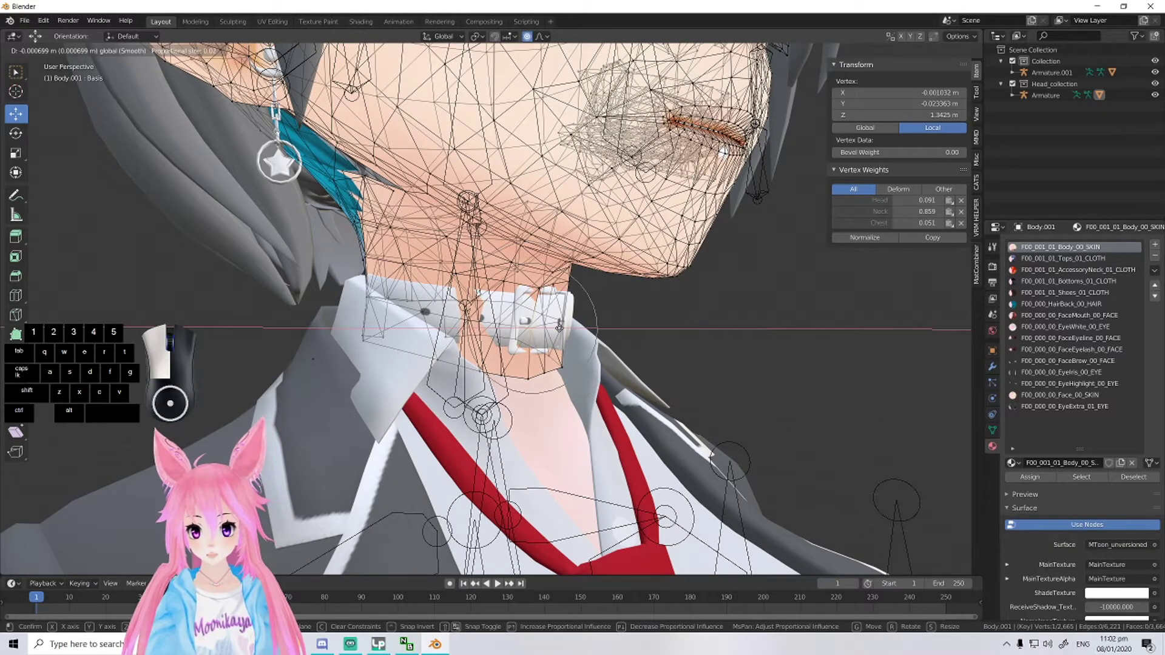
left_click_drag(560, 327, 559, 327)
- Push the front of the neck farther back so the skin sits inside the choker
middle_click_drag(560, 327, 611, 356)
left_click_drag(564, 355, 563, 352)
middle_click_drag(563, 351, 643, 329)
left_click_drag(643, 329, 630, 328)
middle_click_drag(630, 328, 541, 312)
- Select a vertex on the neck's lower front edge and pull it in beneath the choker
left_click(558, 398)
middle_click_drag(558, 399, 404, 395)
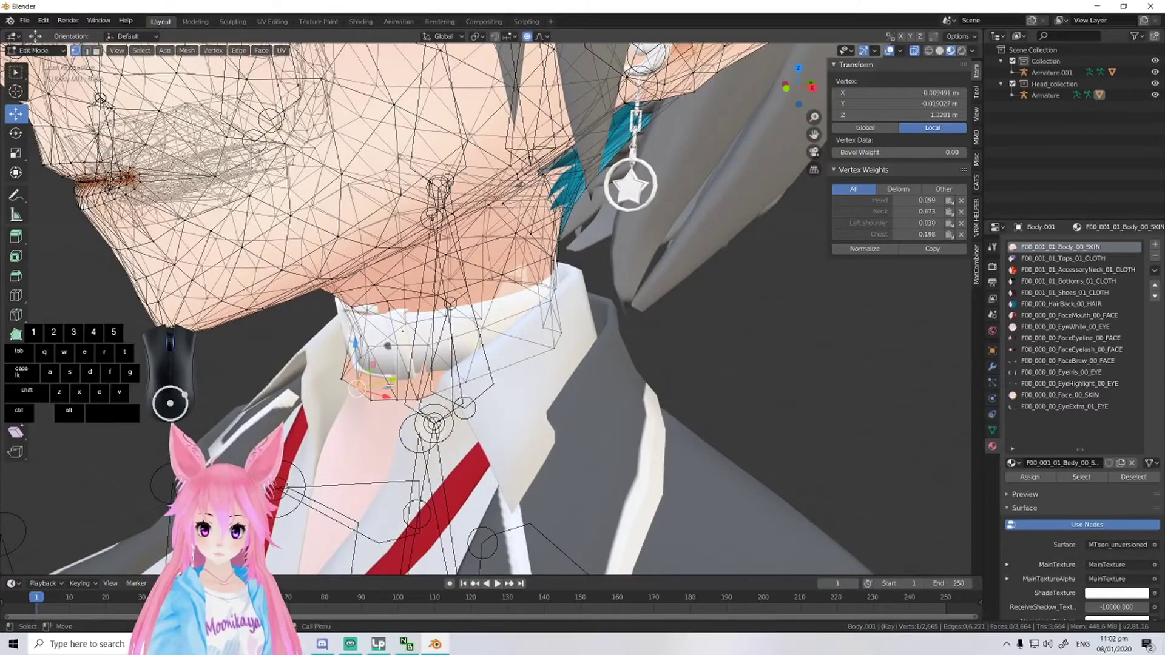
left_click_drag(358, 389, 380, 380)
mouse_move(381, 381)
middle_mouse_down()
mouse_move(425, 376)
mouse_move(367, 381)
middle_mouse_up()
left_click_drag(367, 381, 371, 376)
middle_click_drag(371, 376, 401, 425)
- Push the lower front edge of the neck farther back, to about Y -0.014 m and Z 1.329 m
left_click(483, 426)
middle_click_drag(482, 426, 597, 419)
left_click_drag(644, 420, 606, 419)
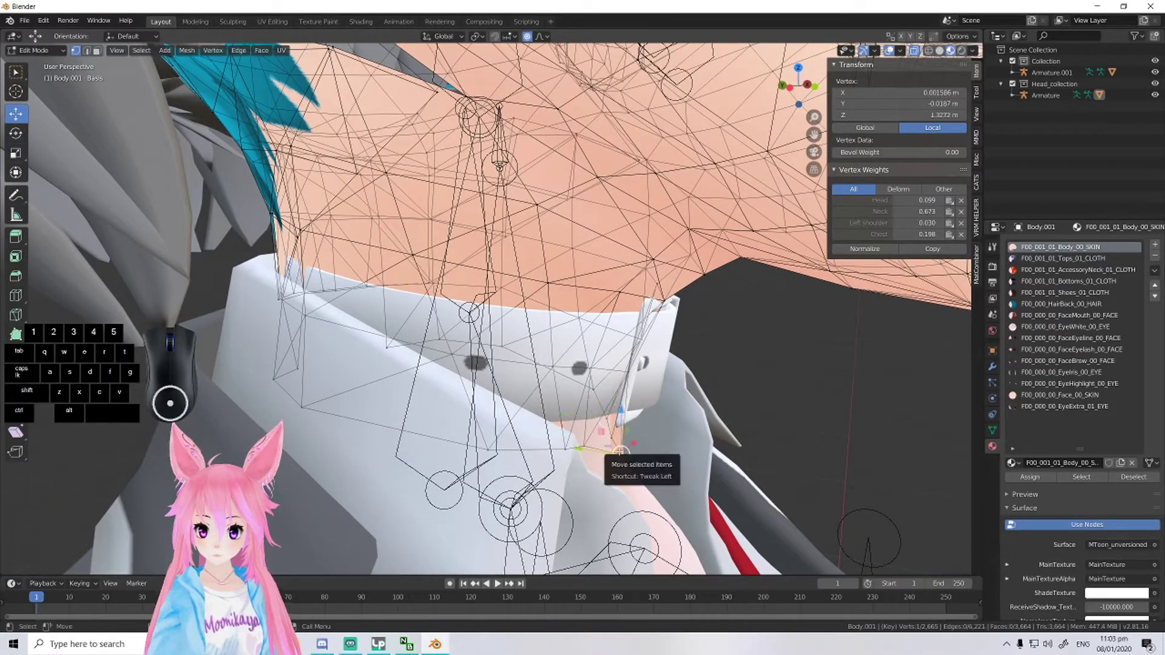
key("alt+z")
middle_click_drag(621, 452, 563, 429)
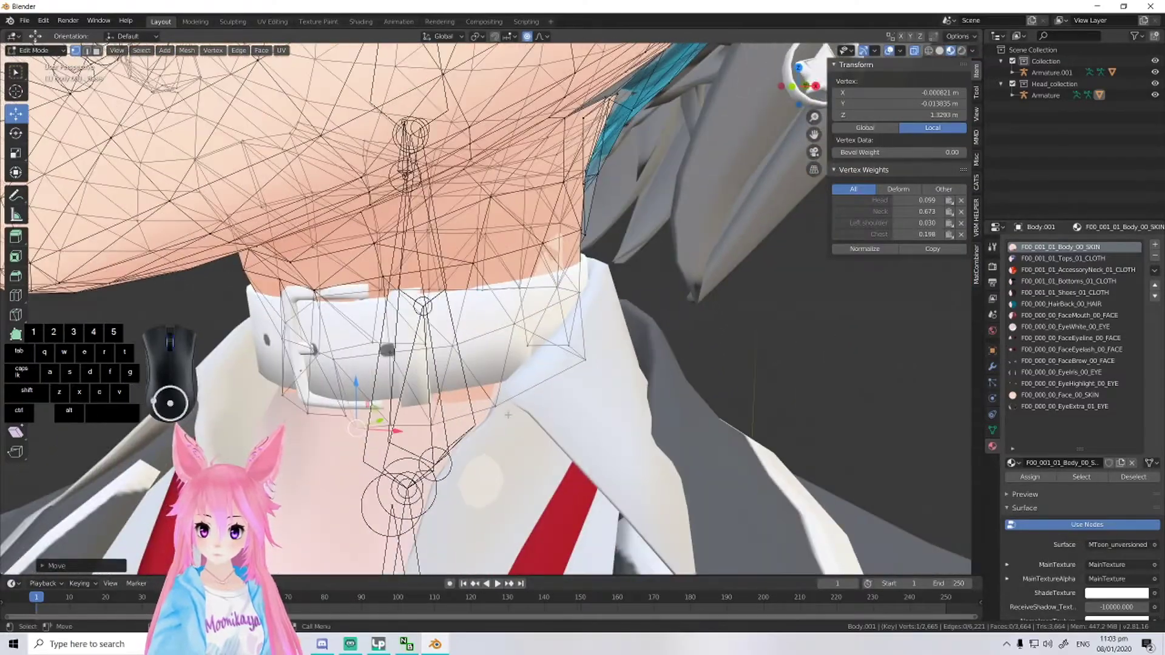
- Tuck the vertex on the neck's lower left edge under the choker, raising it to about Z 1.339 m
left_click(497, 409)
middle_click_drag(495, 409, 517, 409)
left_click_drag(526, 414, 521, 403)
middle_click_drag(520, 403, 525, 388)
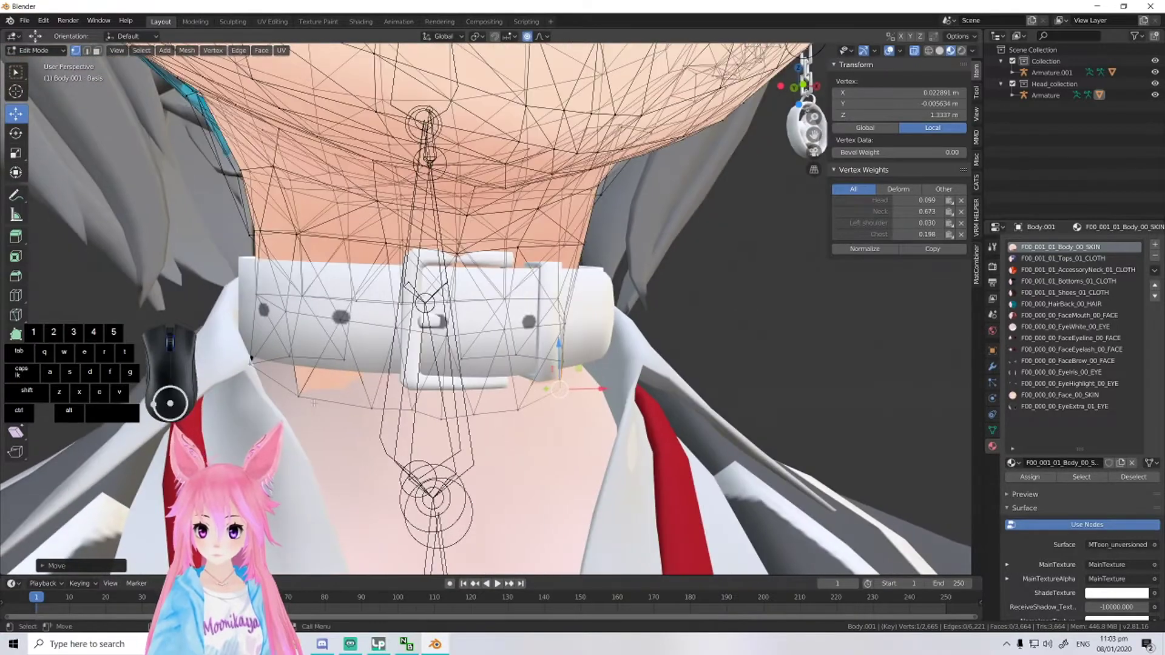
left_click_drag(298, 396, 377, 328)
middle_click_drag(377, 329, 410, 332)
left_click_drag(521, 346, 520, 317)
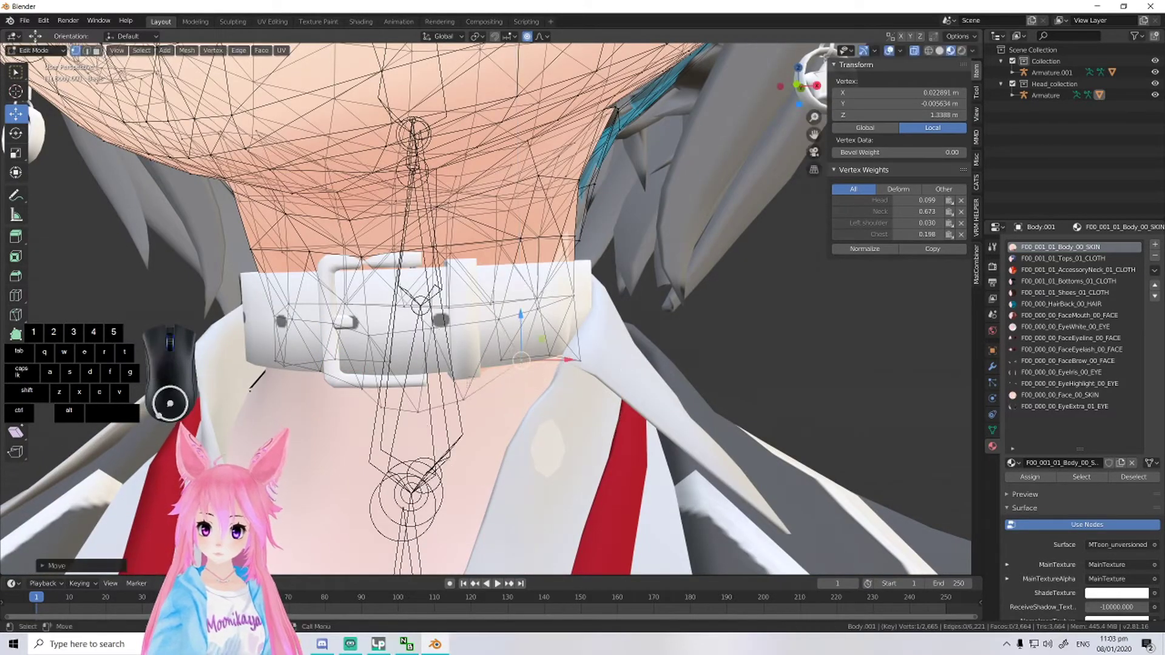
- Select the neck vertex beside the left shirt collar and move it outward along X to about 0.034 m
left_click_drag(521, 360, 418, 364)
middle_click_drag(418, 365, 485, 346)
left_click(544, 322)
mouse_move(544, 322)
middle_mouse_down()
mouse_move(562, 325)
mouse_move(546, 327)
middle_mouse_up()
key("g")
key("x")
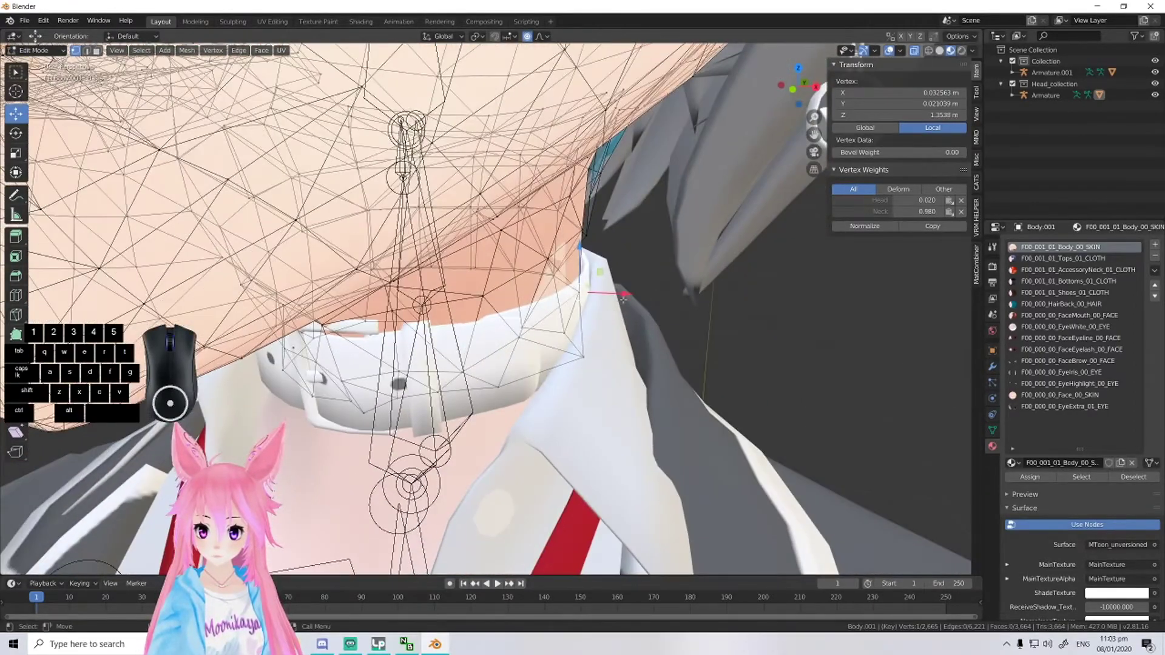
left_click(630, 297)
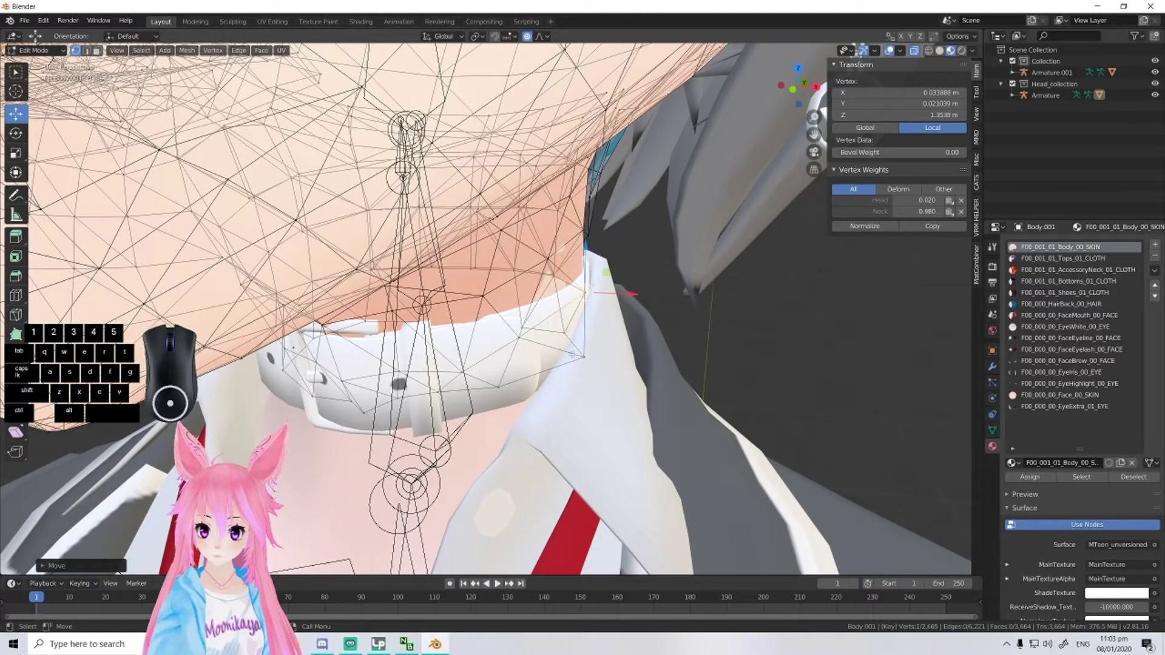
- Select the vertex below it at the neck's lower left corner and move it inward to about X 0.035 m
left_click(581, 357)
middle_click_drag(584, 357, 546, 345)
key("g")
left_click(567, 356)
scroll(546, 346, "down", 5)
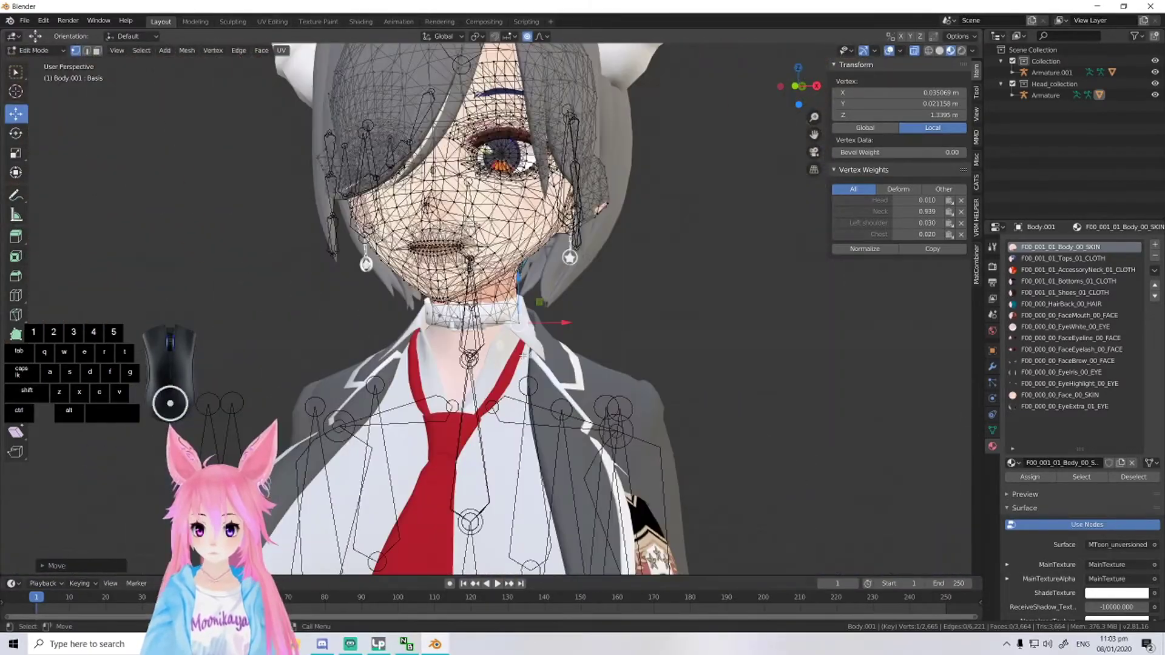
scroll(546, 346, "up", 1)
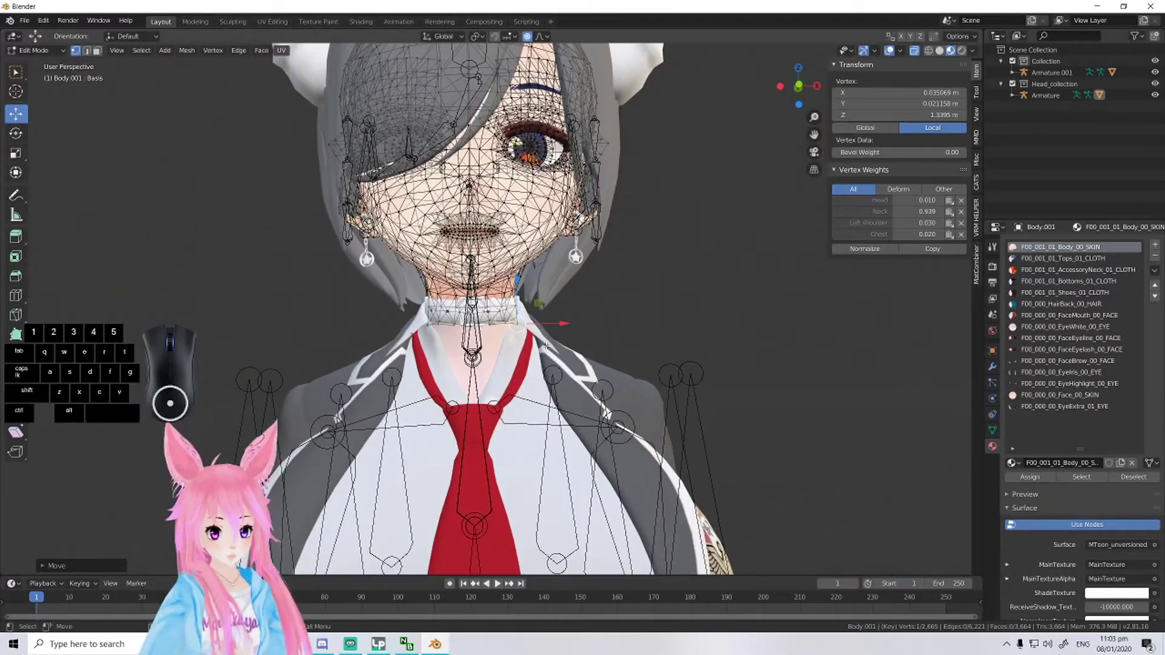
- Check the neck's fit under the choker from the side and finish editing the head mesh, returning to Object Mode
middle_click_drag(605, 328, 645, 355, "shift")
scroll(644, 355, "up", 6)
middle_click_drag(645, 355, 704, 356)
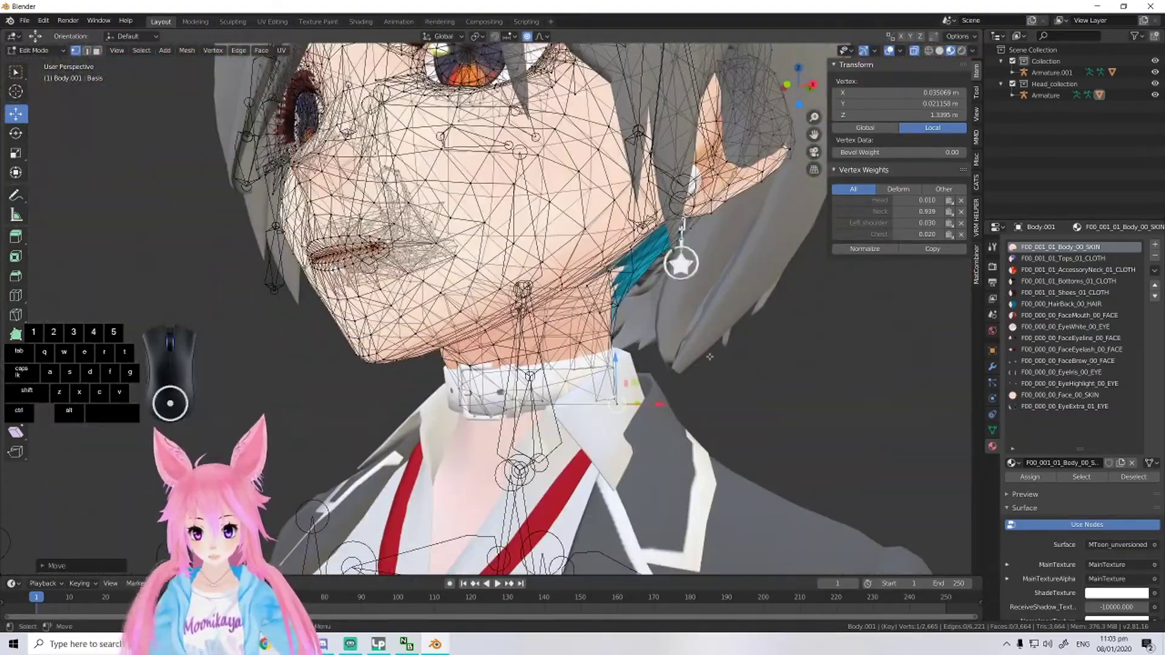
scroll(671, 353, "down", 2)
middle_click_drag(661, 349, 698, 354)
key("Tab")
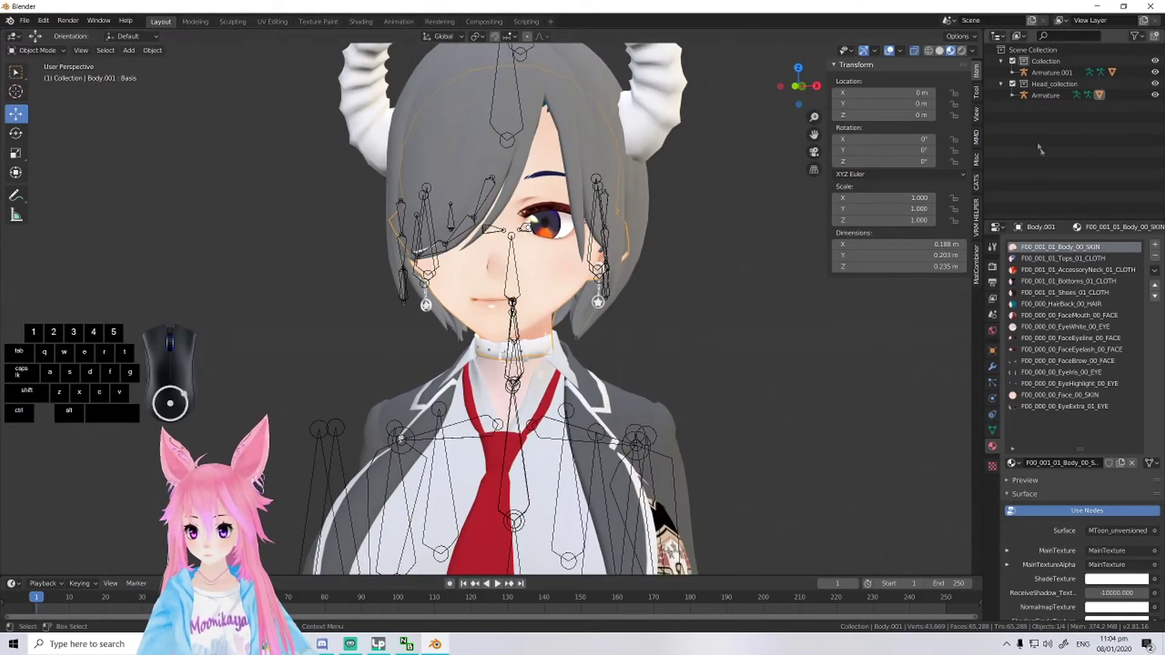
- Select Armature.001 together with Armature and apply their location, rotation and scale
left_click(1051, 73)
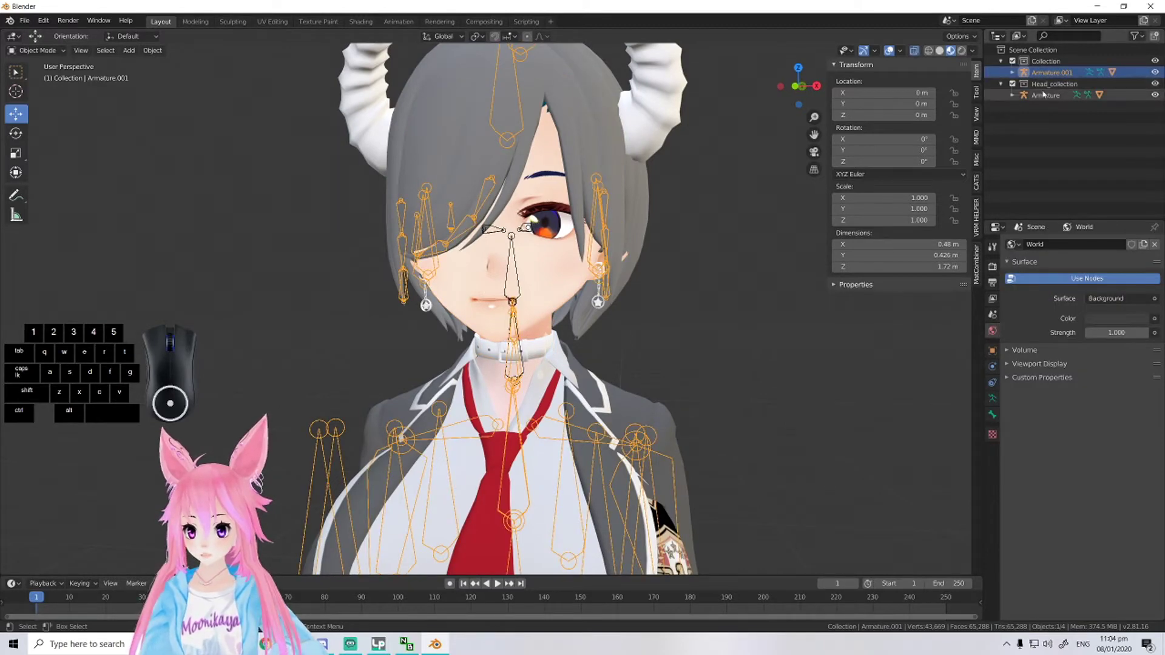
left_click(1044, 95, "ctrl")
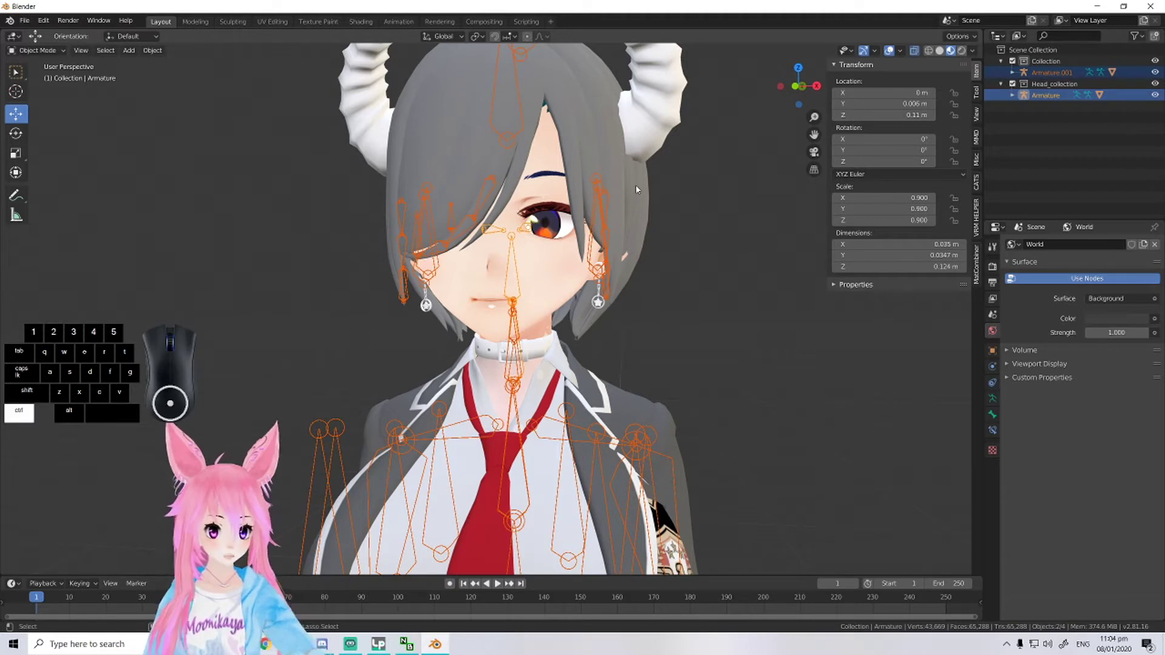
key("ctrl+a")
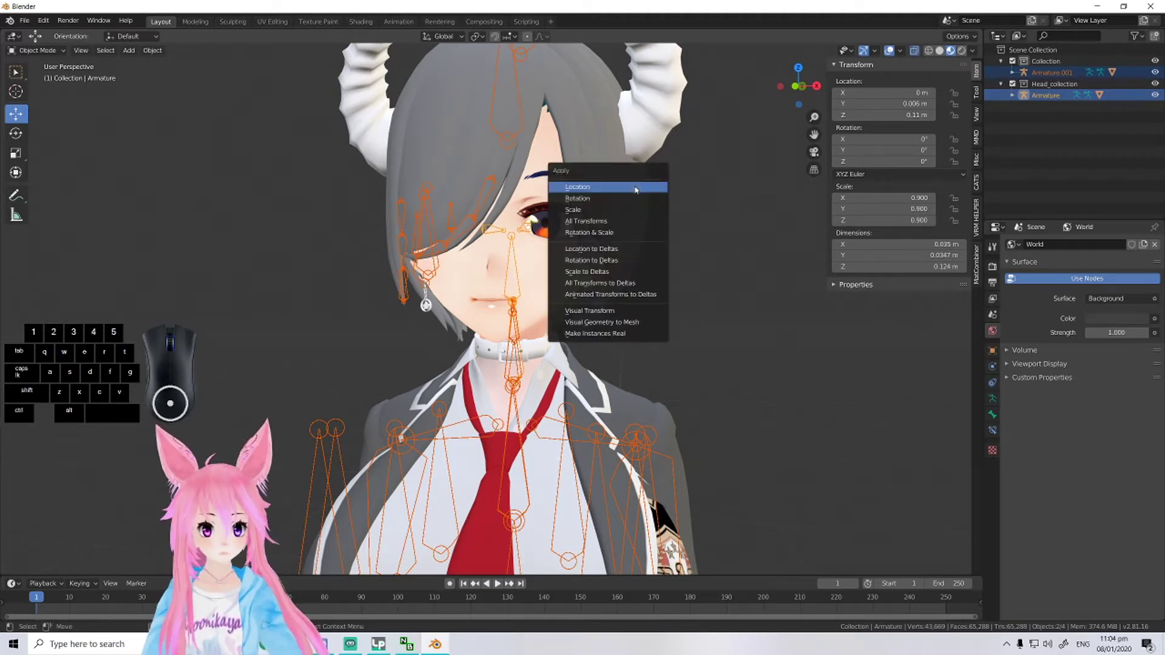
left_click(629, 189)
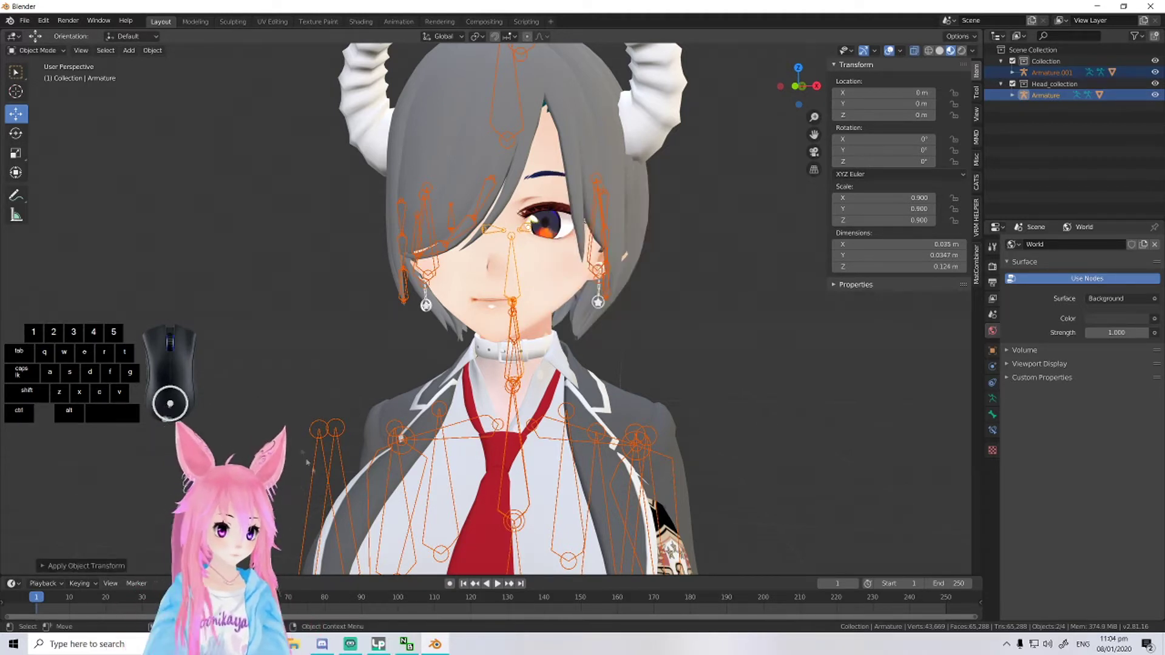
left_click(56, 566)
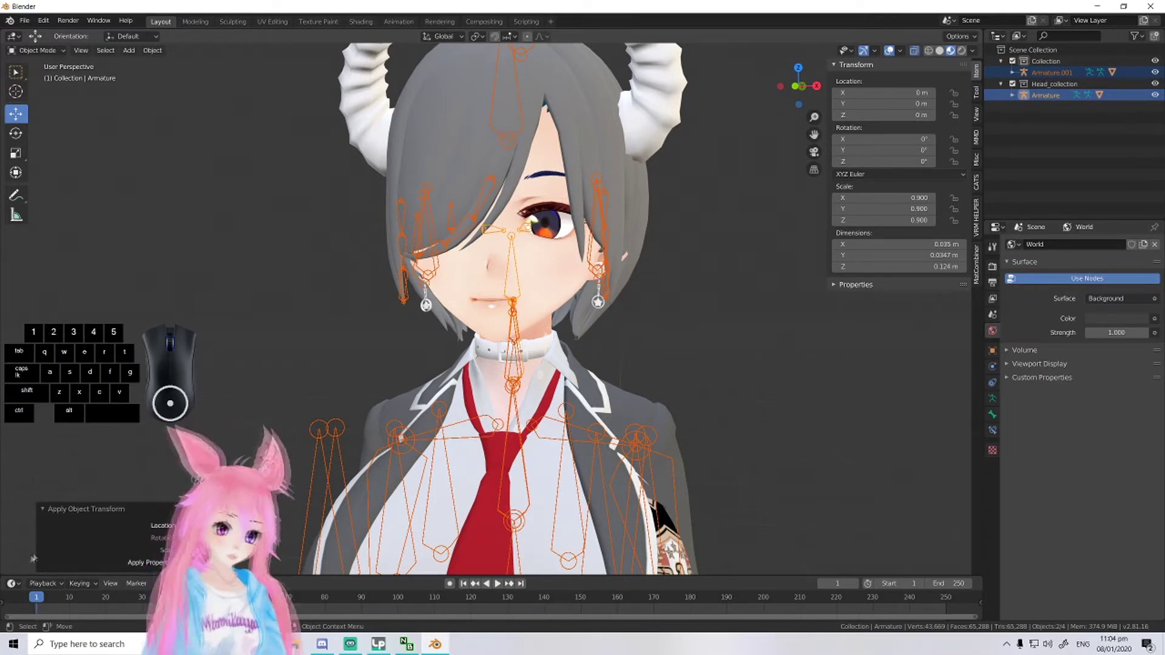
left_click(184, 538)
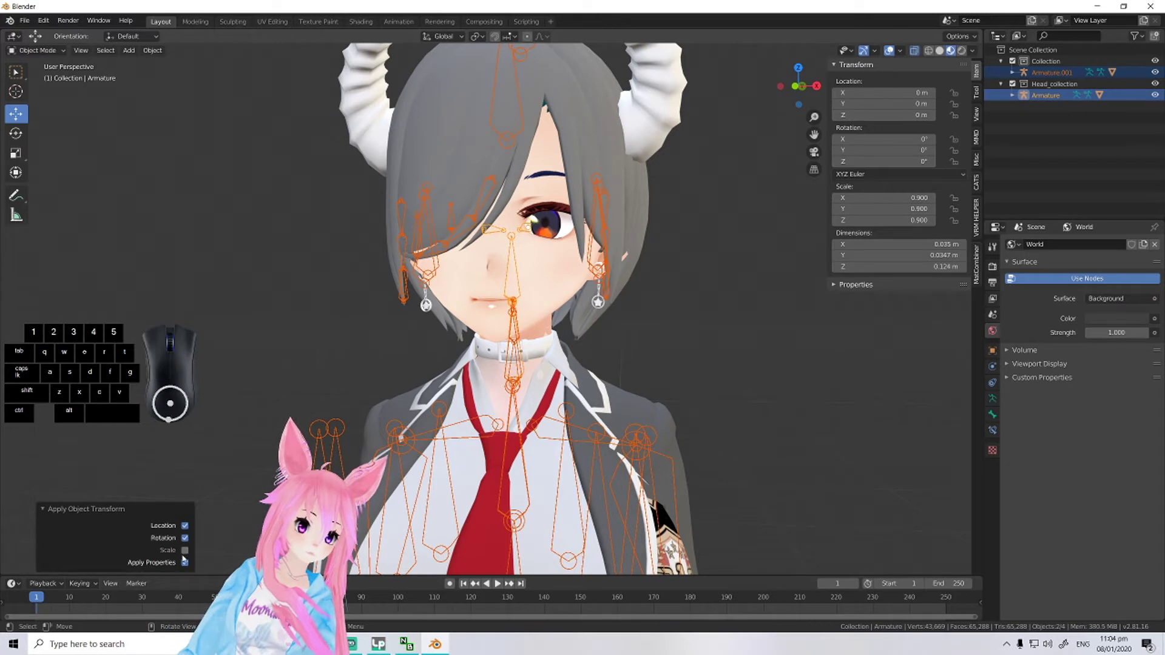
left_click(185, 551)
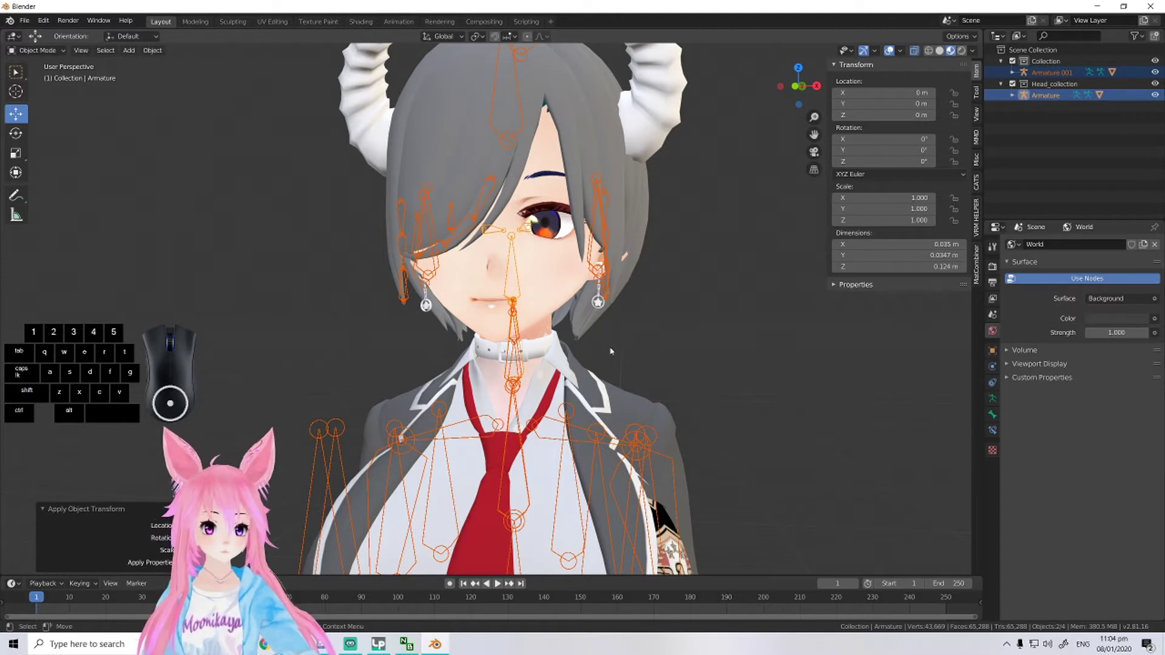
- Join the two selected armatures into one and run the CATS Fix Model operation on the combined model
key("ctrl+j")
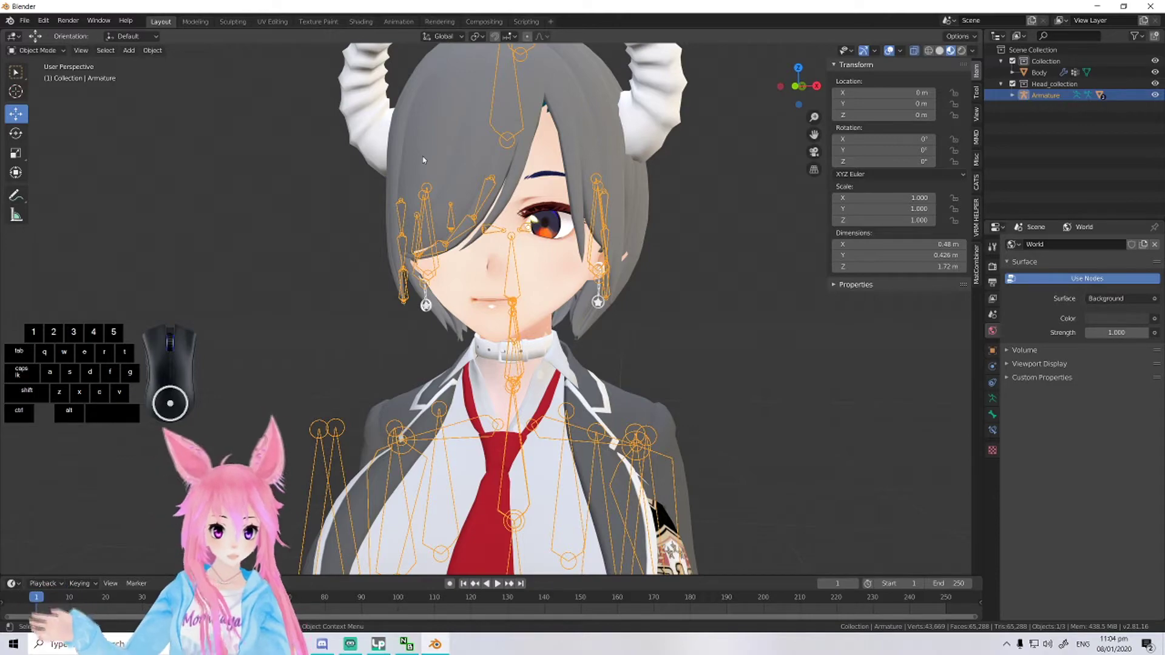
mouse_move(652, 265)
middle_mouse_down()
mouse_move(682, 255)
mouse_move(584, 253)
mouse_move(667, 243)
mouse_move(590, 250)
mouse_move(659, 252)
middle_mouse_up()
scroll(591, 251, "down", 4)
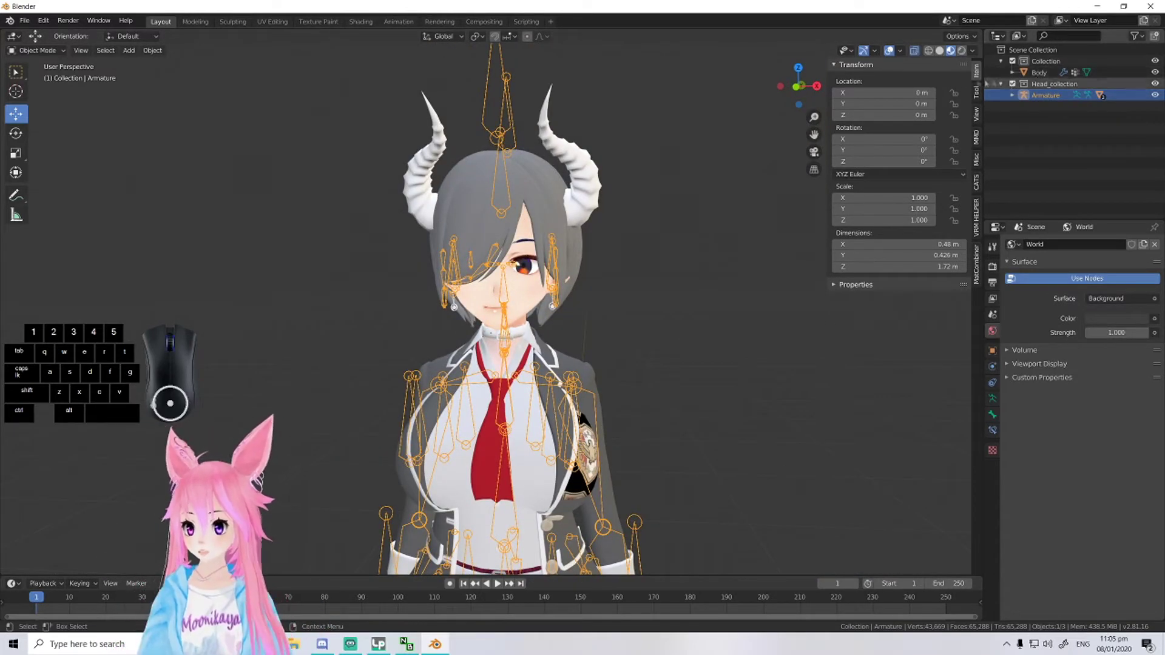
left_click(976, 182)
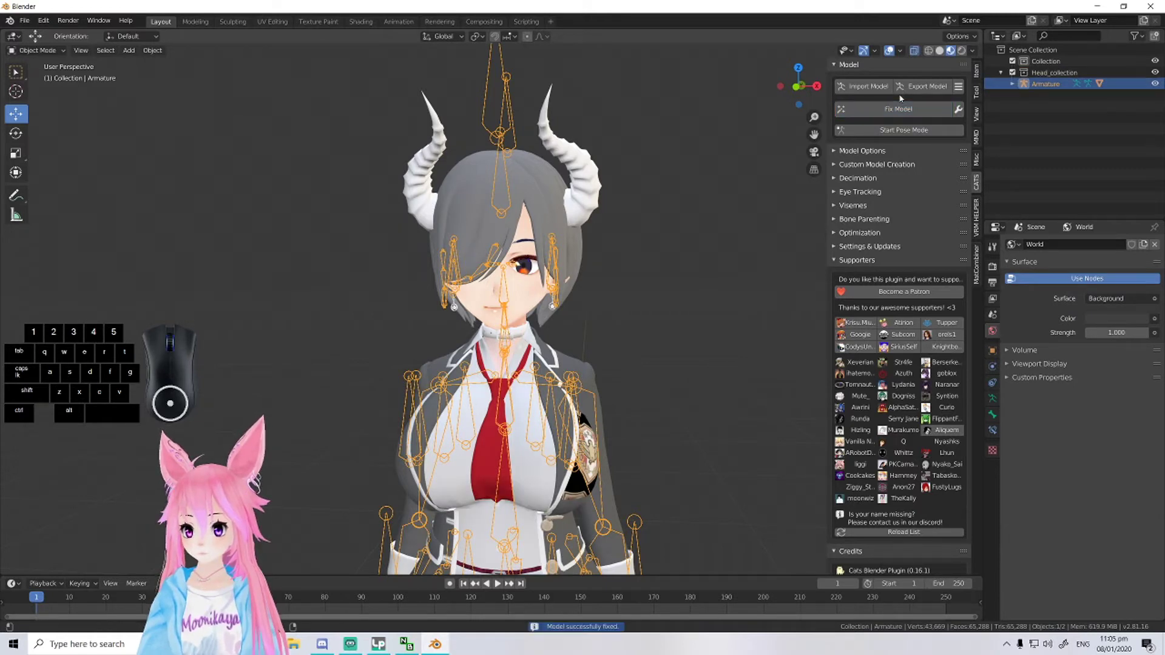
- Expand the Armature hierarchy, select the merged Body mesh and examine the head, ears and neck up close
left_click(1012, 84)
scroll(758, 170, "up", 4)
middle_click_drag(758, 170, 722, 182)
scroll(685, 176, "up", 2)
scroll(667, 195, "down", 5)
middle_click_drag(437, 243, 407, 273)
left_click(488, 268)
scroll(486, 267, "up", 2)
scroll(407, 273, "up", 3)
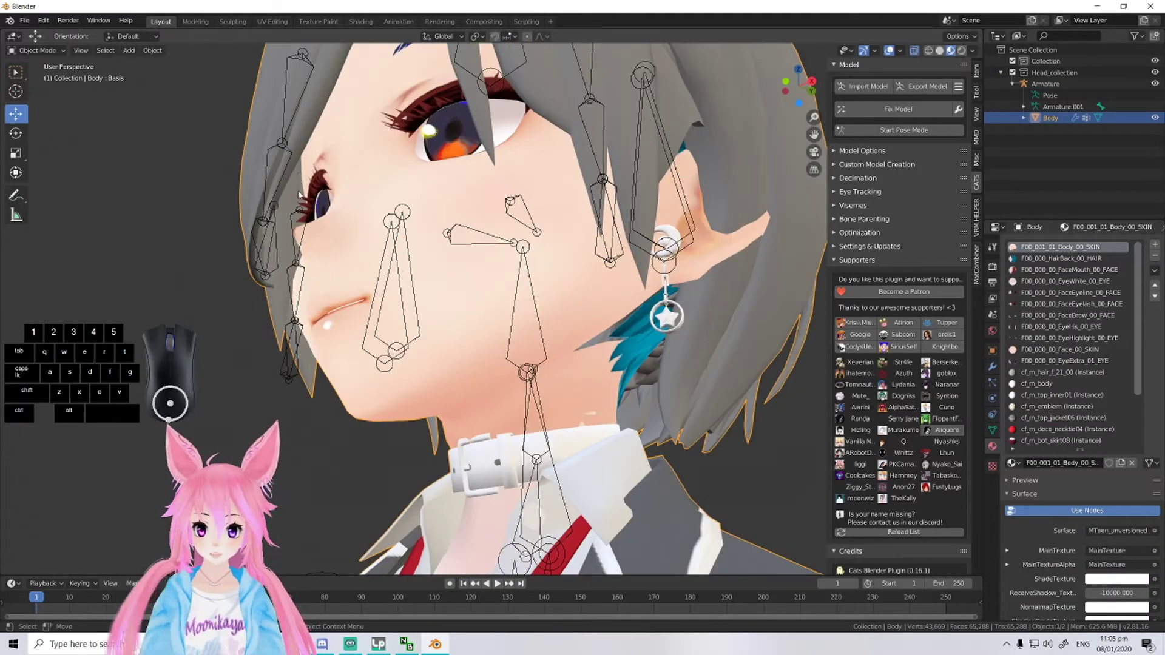
scroll(299, 194, "down", 2)
- Select the combined armature around the head and enter Edit Mode on its bones
left_click(295, 213)
middle_click_drag(297, 214, 375, 235)
scroll(375, 235, "up", 2)
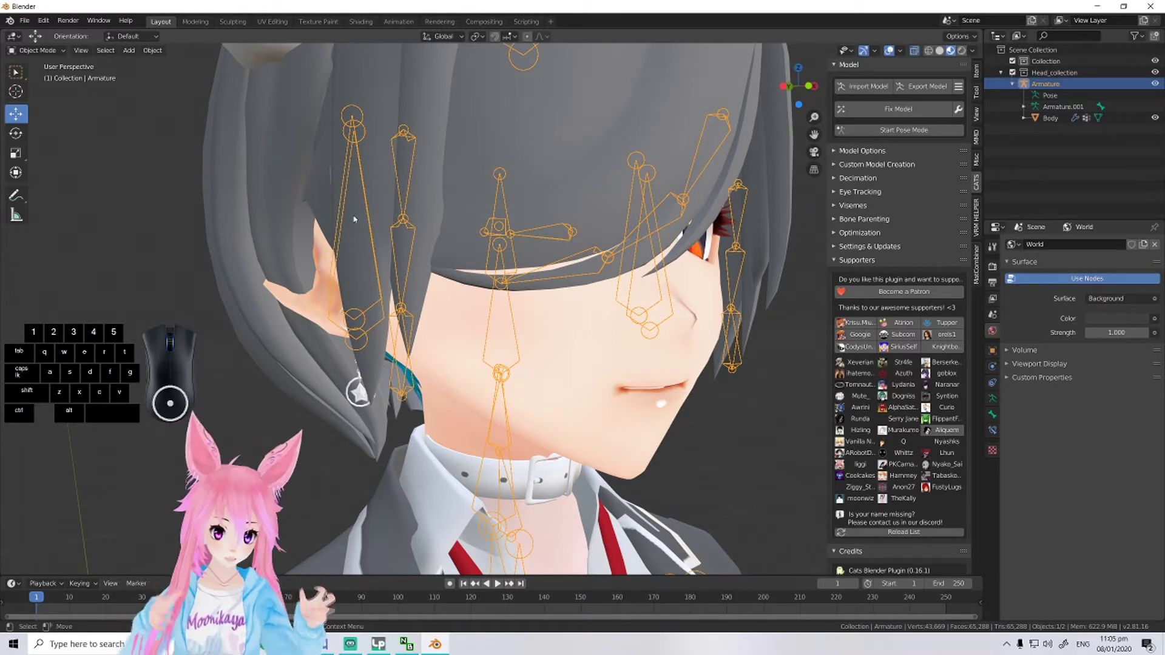
middle_click_drag(414, 156, 486, 285)
key("Tab")
- Select the earring bone O_Acs_Ear_Moon01_01_003 and set its parent to Head in the bone relations
left_click(420, 263)
scroll(447, 261, "down", 5)
scroll(534, 316, "up", 5)
mouse_move(534, 317)
middle_mouse_down()
mouse_move(634, 311)
mouse_move(530, 308)
middle_mouse_up()
middle_click_drag(505, 217, 521, 327, "shift")
scroll(503, 337, "up", 2)
left_click(992, 415)
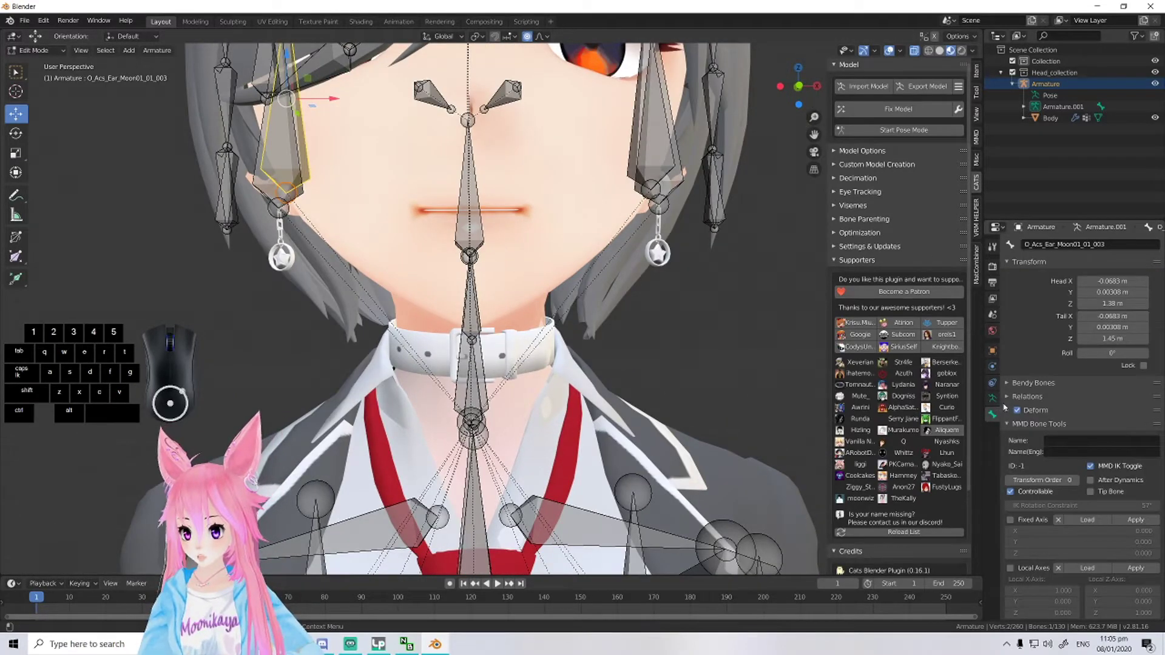
left_click(1010, 397)
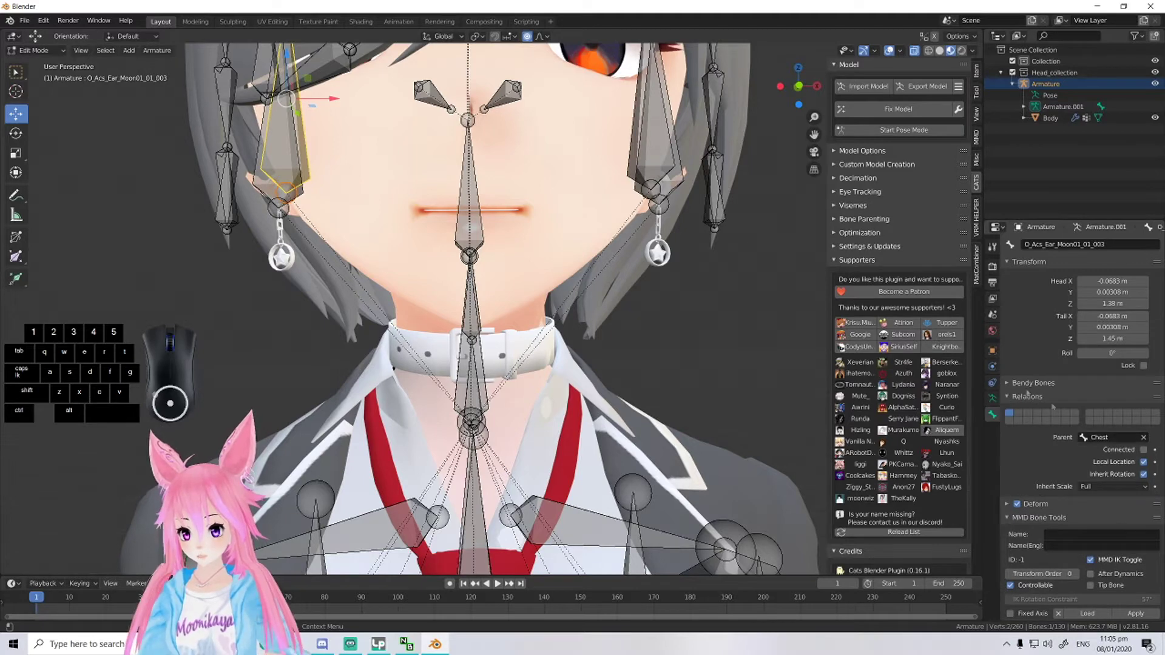
scroll(669, 303, "down", 2)
middle_click_drag(670, 302, 643, 307)
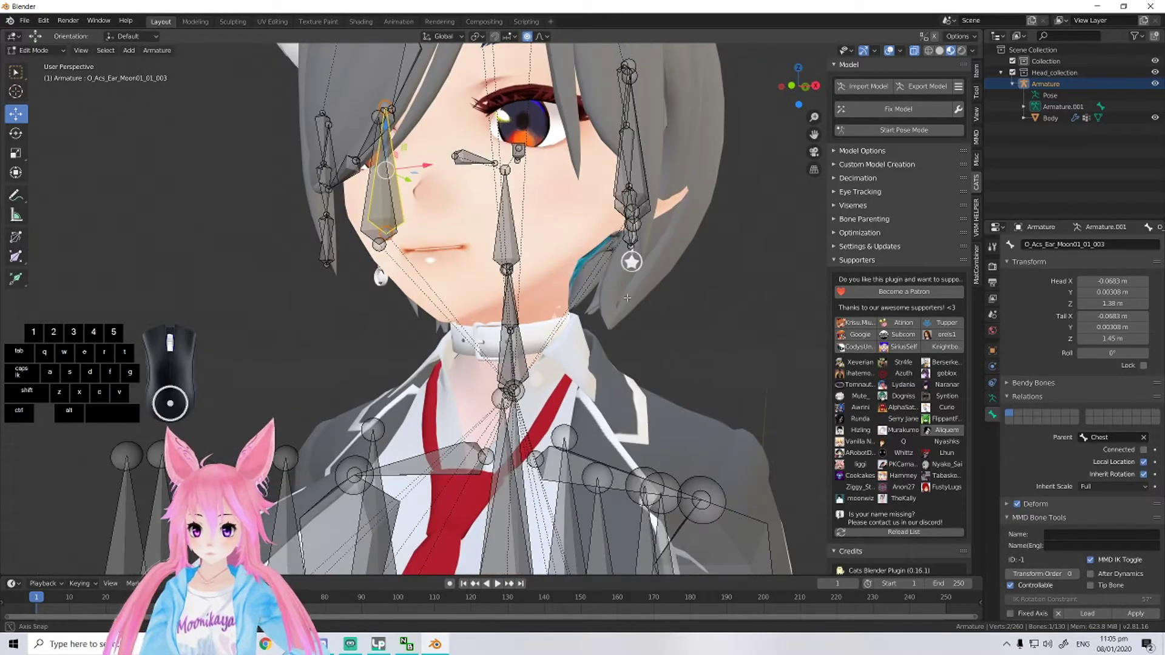
left_click(1113, 438)
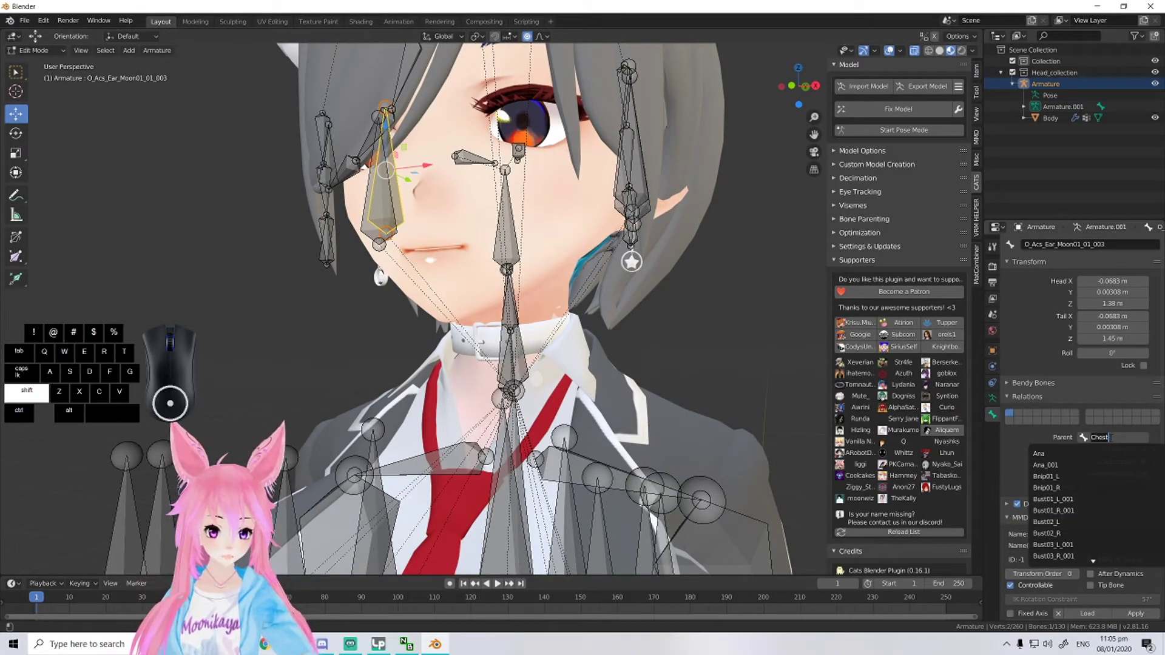
type("Hea")
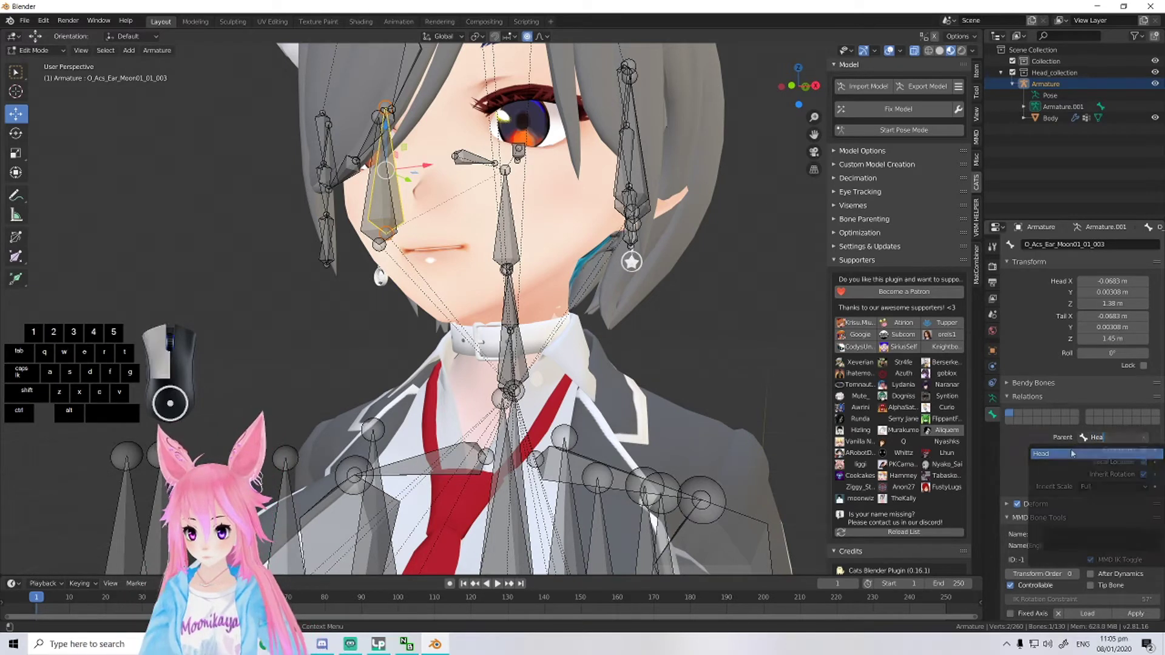
type("d")
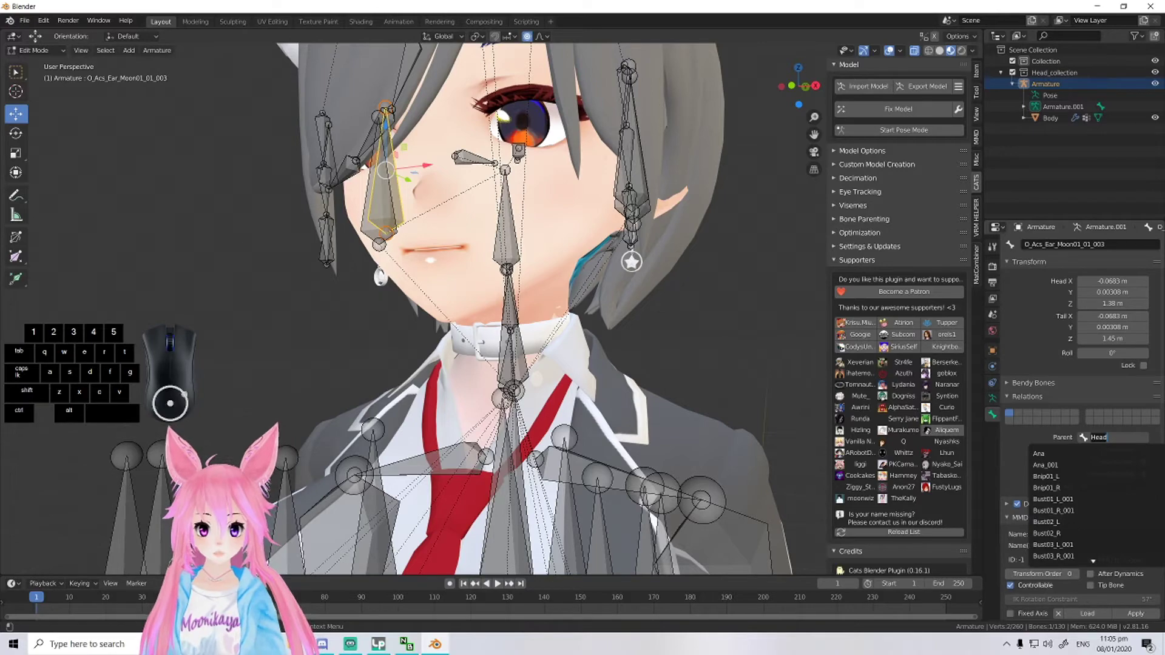
key("Return")
- Select the opposite earring bone O_Acs_Ear_Moon01_01_002 and set its parent to Head
middle_click_drag(698, 206, 581, 221)
left_click(581, 221)
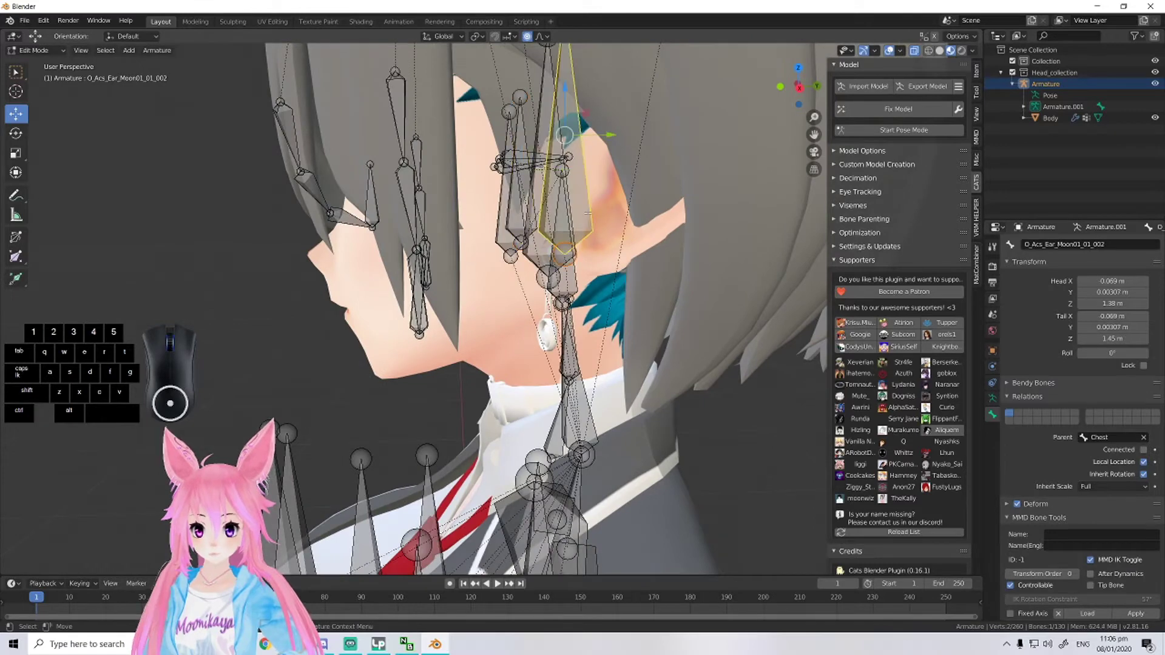
left_click(1101, 438)
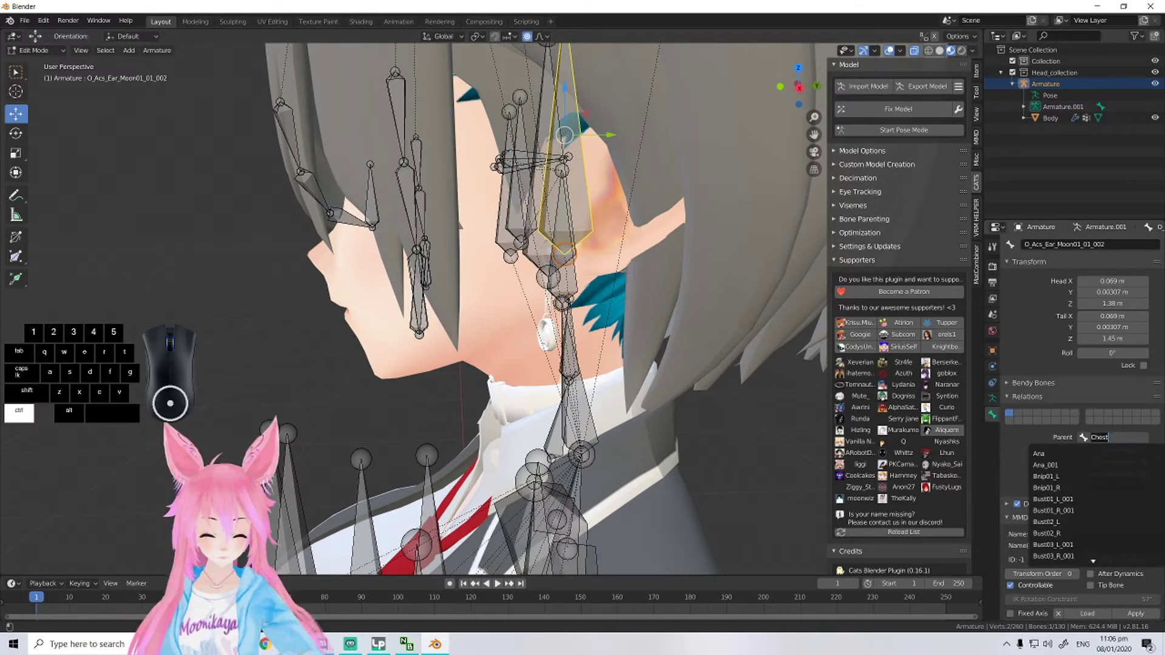
left_click(1091, 454)
- Select the neighbouring earring bone O_Acs_Ear_Moon01_02_002 and set its parent to Head
middle_click_drag(583, 218, 622, 200)
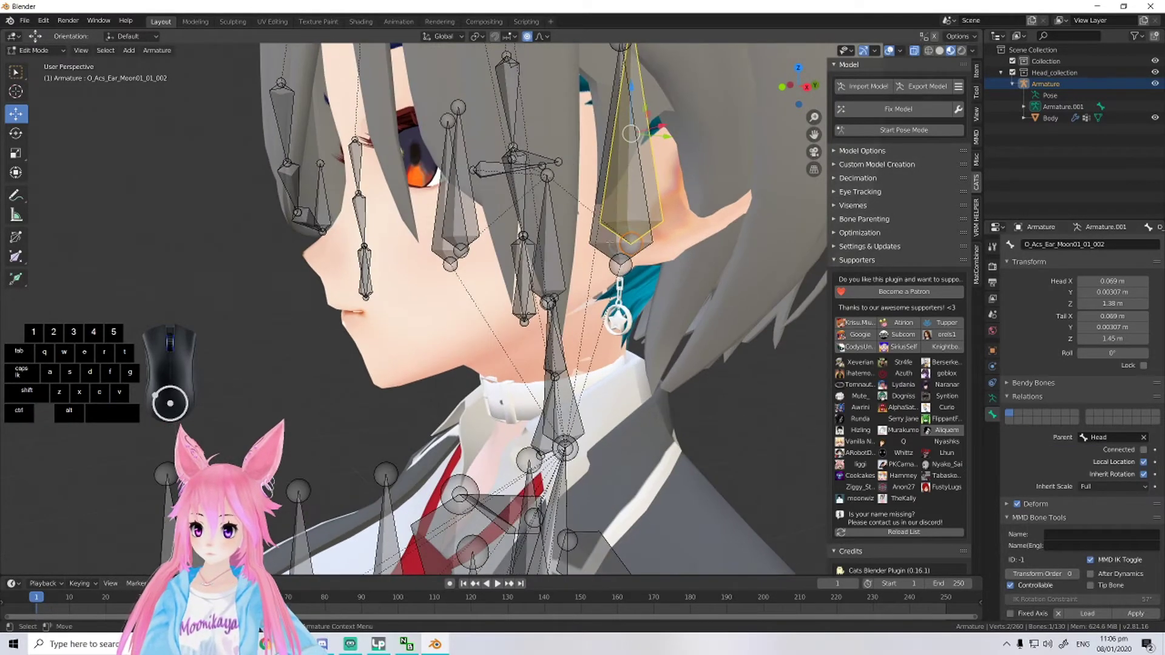
left_click(622, 201)
left_click(1110, 437)
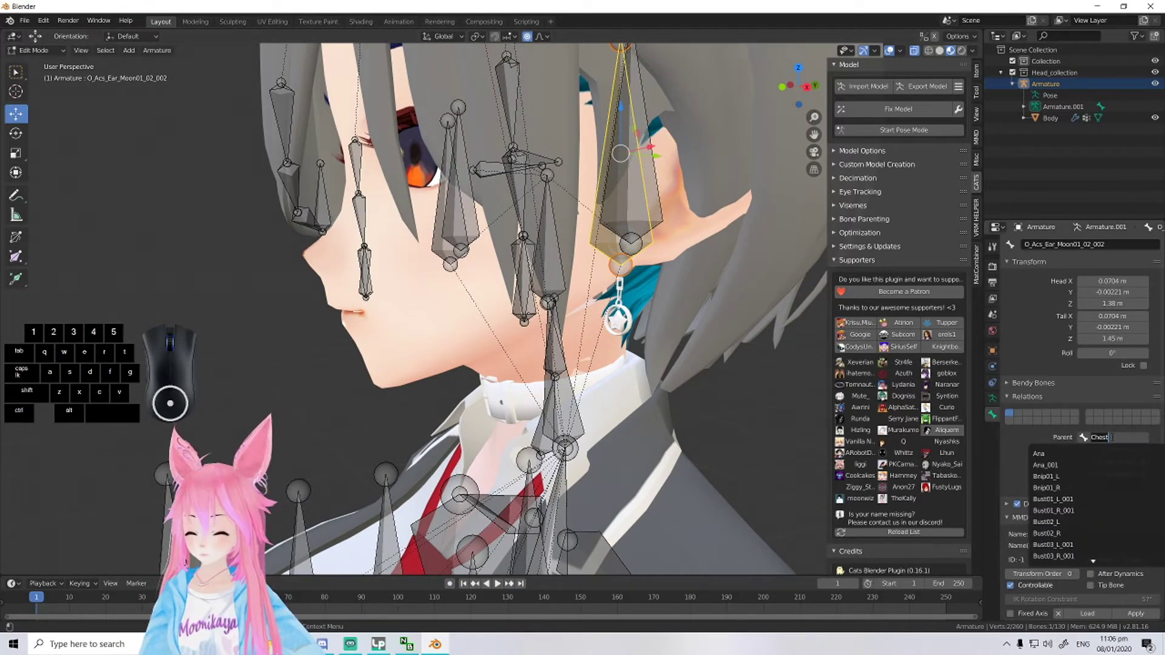
type("Head")
key("Return")
- Trace the fringe bone HairF_00 up to the HairF_Top bone above the head and set HairF_Top's parent to Head
middle_click_drag(545, 303, 425, 303)
middle_click_drag(607, 273, 581, 227)
left_click(577, 228)
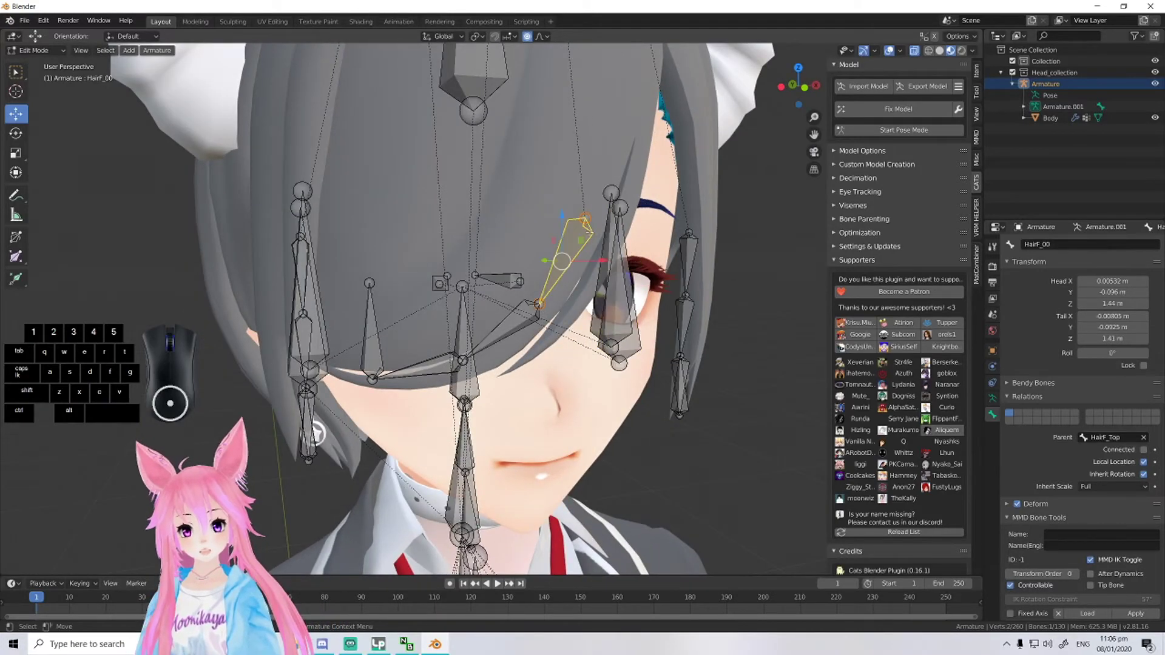
scroll(577, 228, "down", 6)
mouse_move(578, 228)
middle_mouse_down()
mouse_move(602, 195)
mouse_move(658, 195)
mouse_move(624, 229)
mouse_move(557, 224)
middle_mouse_up()
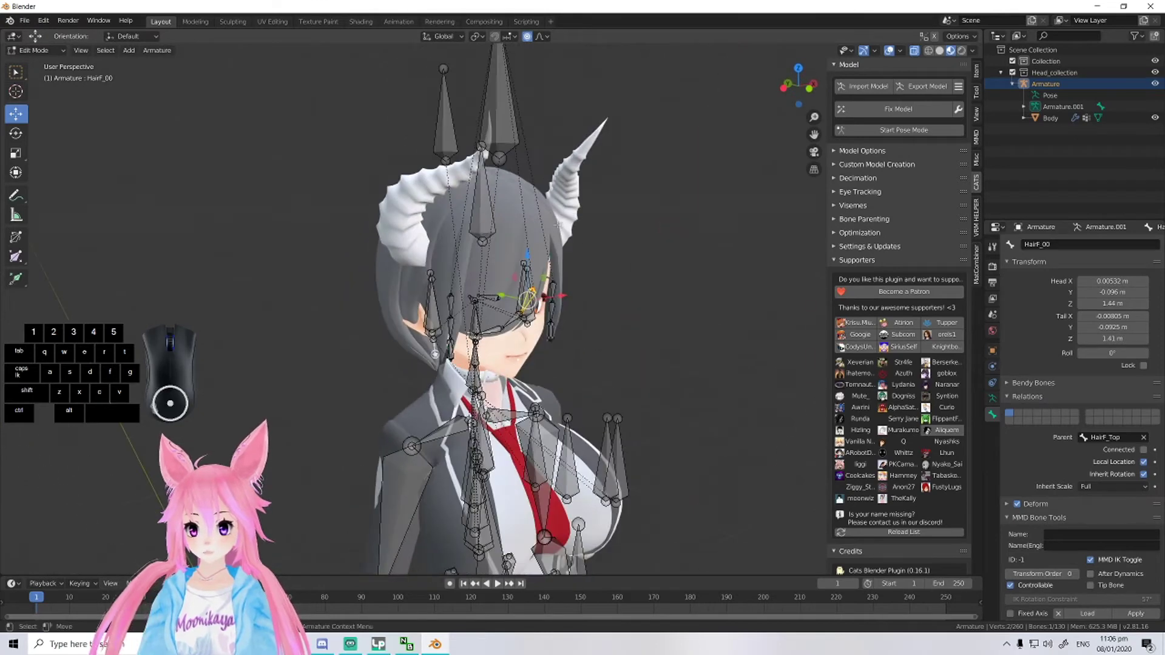
scroll(557, 224, "up", 3)
scroll(559, 281, "down", 2)
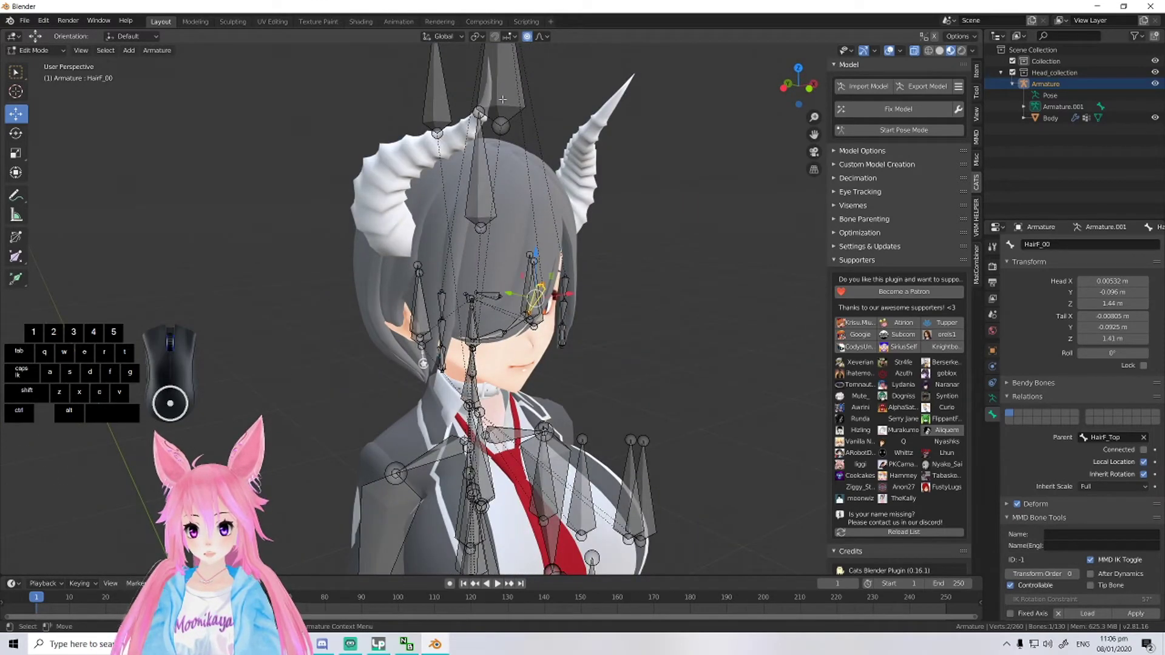
left_click(502, 99)
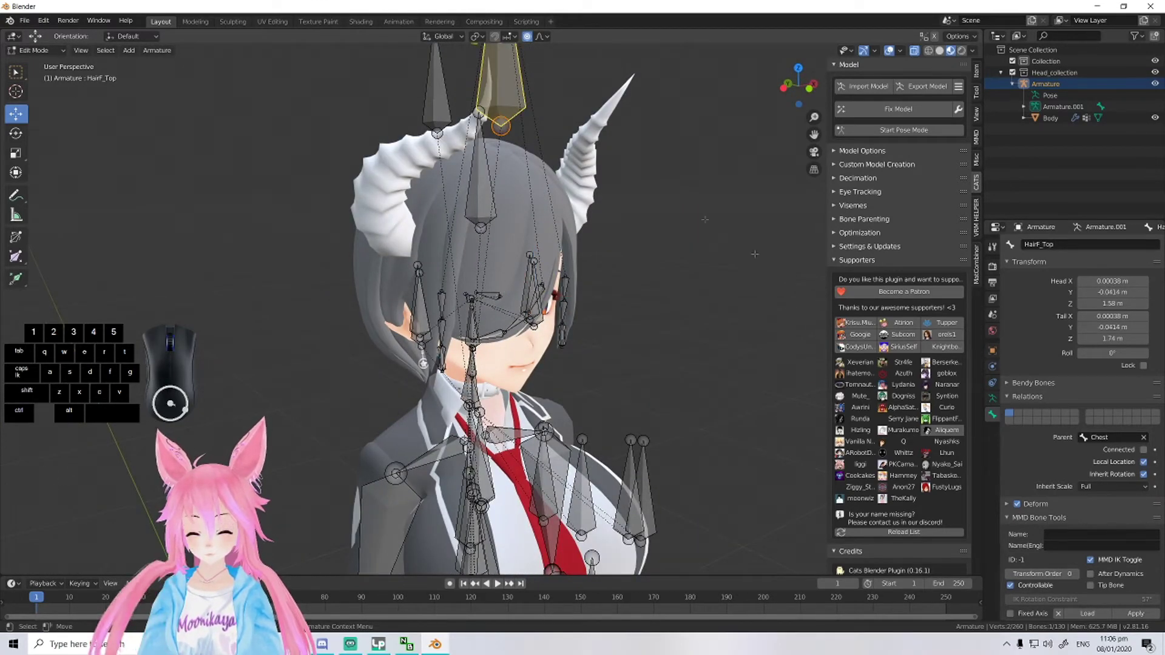
left_click(1110, 436)
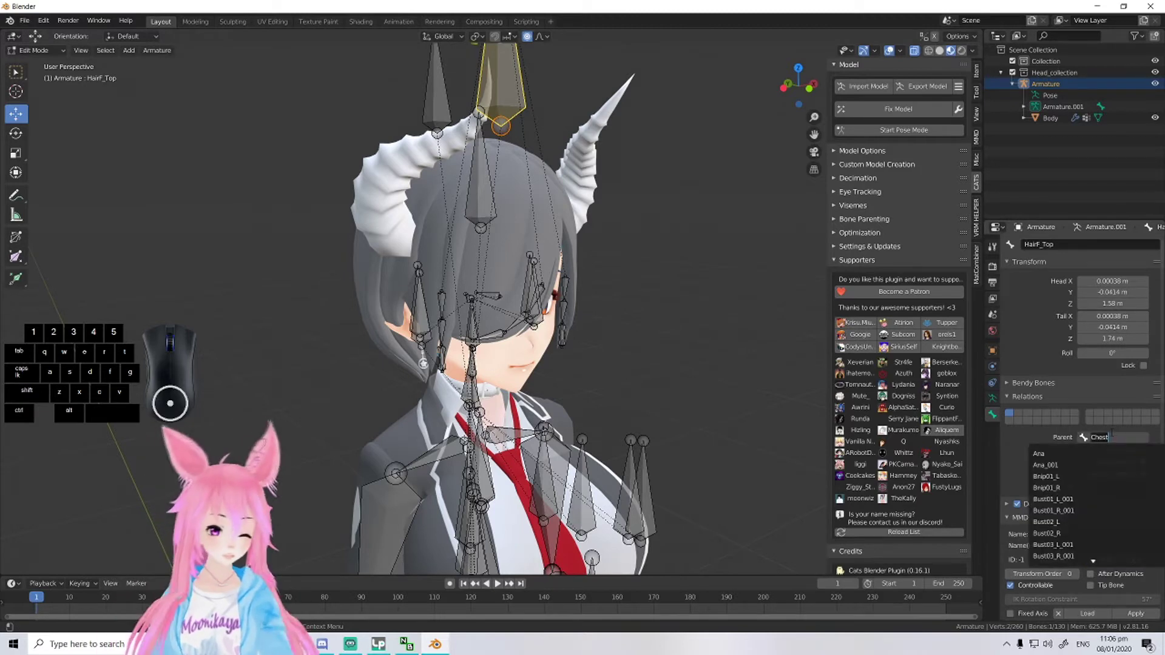
type("Head")
key("Return")
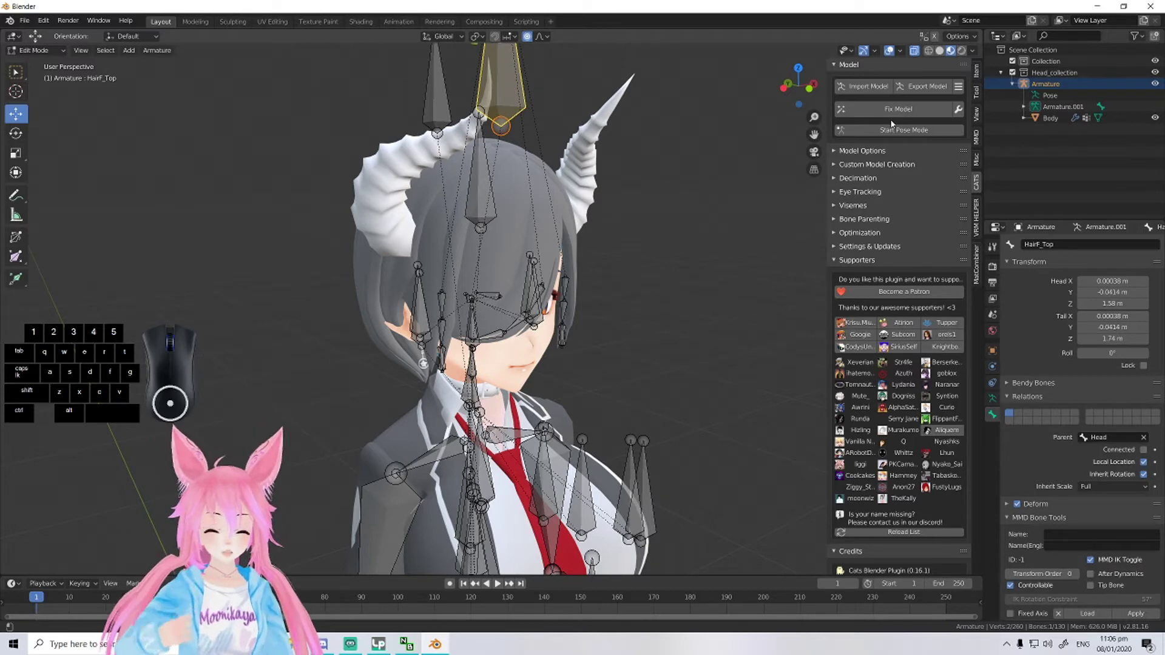
- Select the earring bone O_Acs_Ear_Moon01_01_003 near the hair-covered eye and check its parent assignment
key("KP_1")
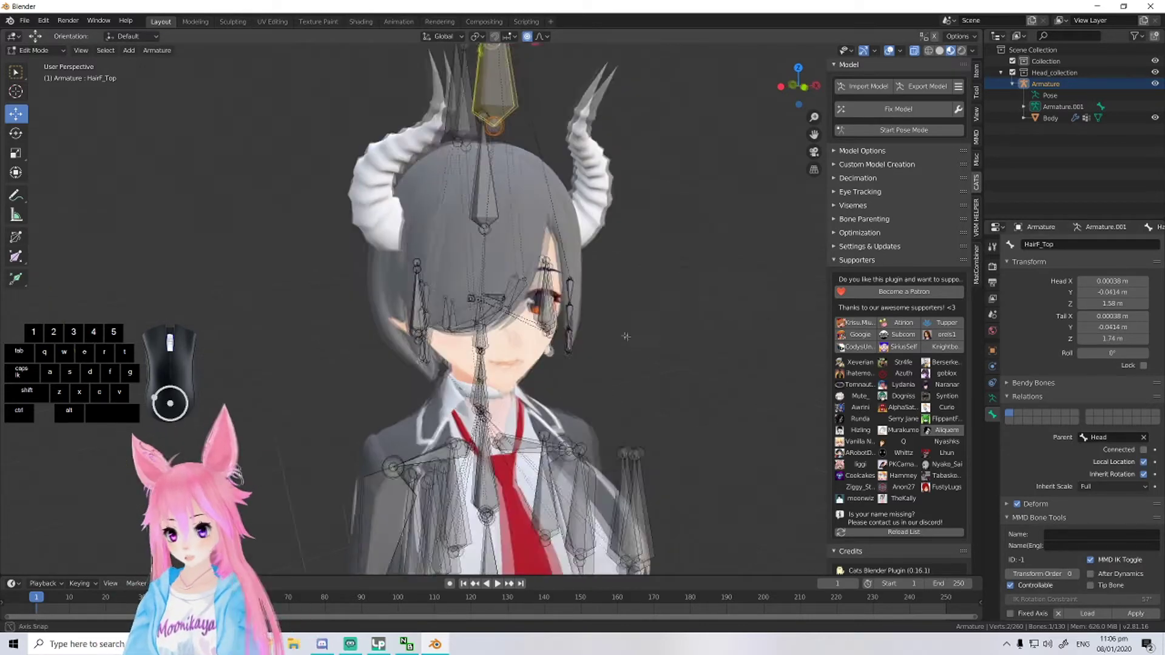
scroll(412, 304, "down", 2)
scroll(412, 303, "up", 6)
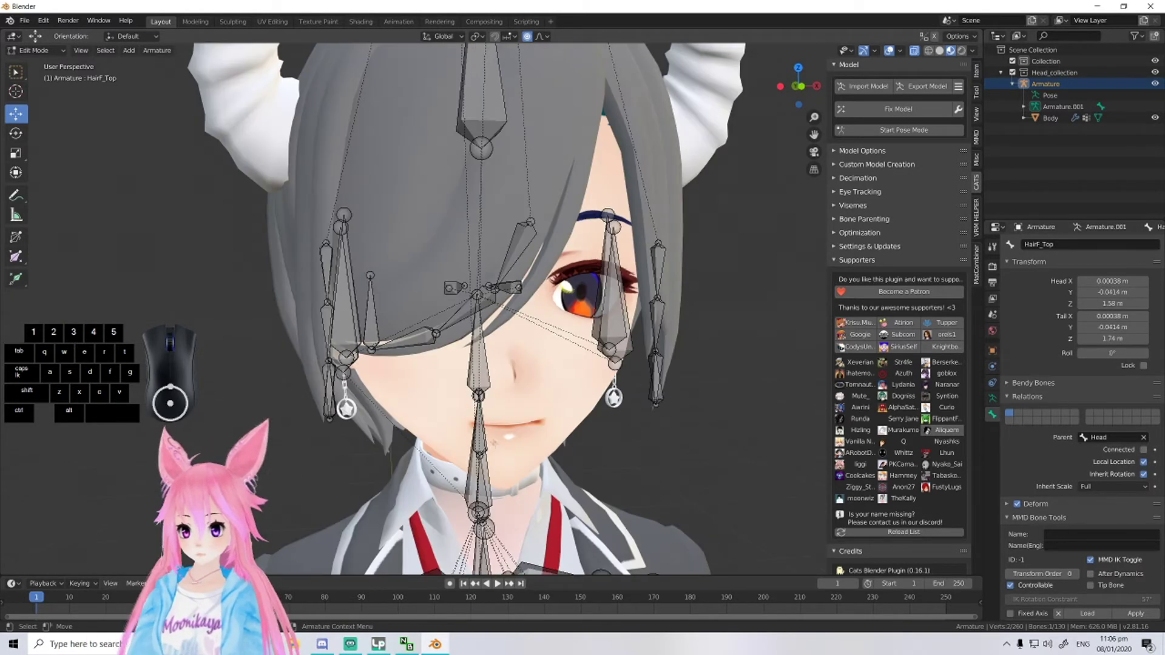
middle_click_drag(413, 303, 436, 297)
middle_click_drag(639, 406, 671, 429)
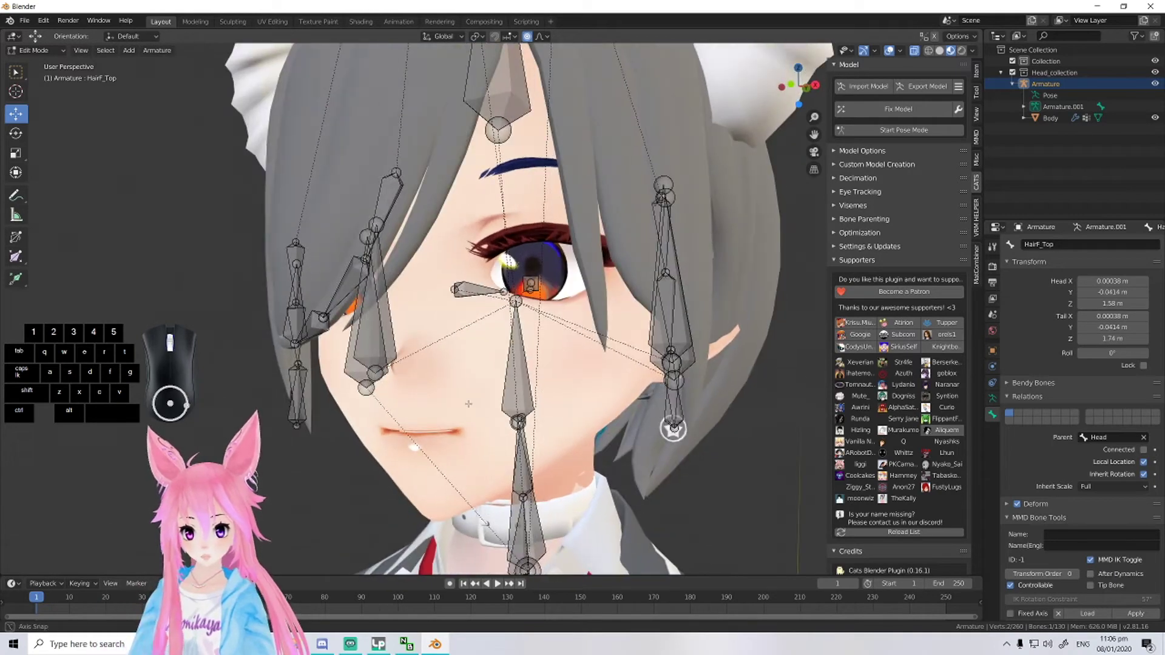
left_click(375, 371)
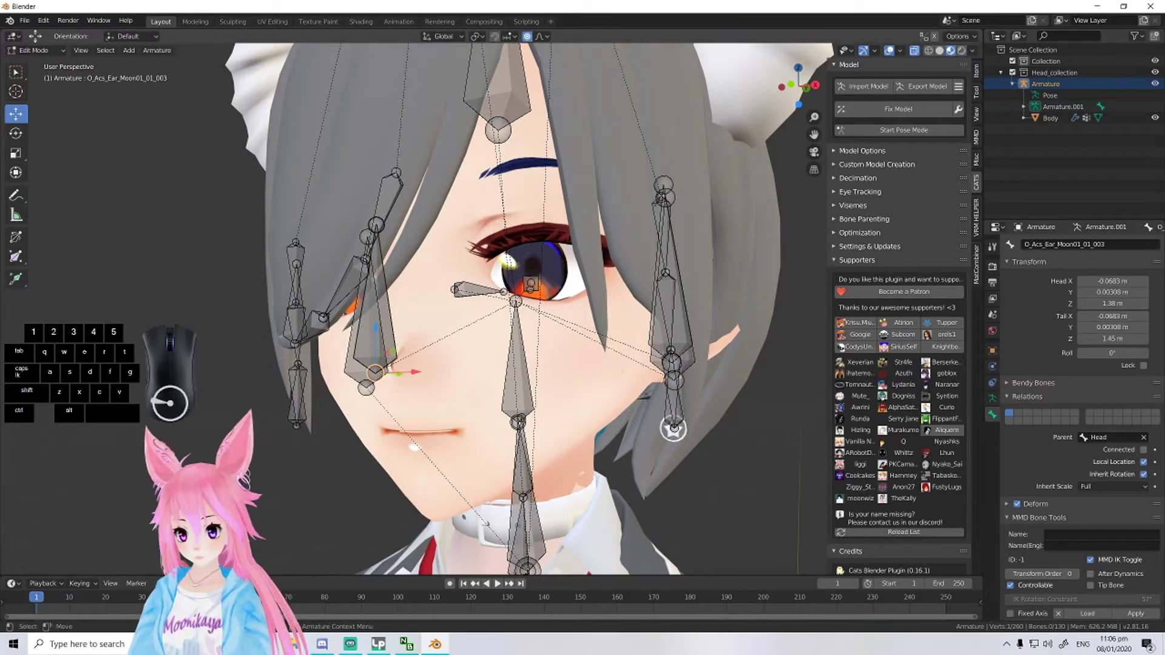
left_click(388, 315)
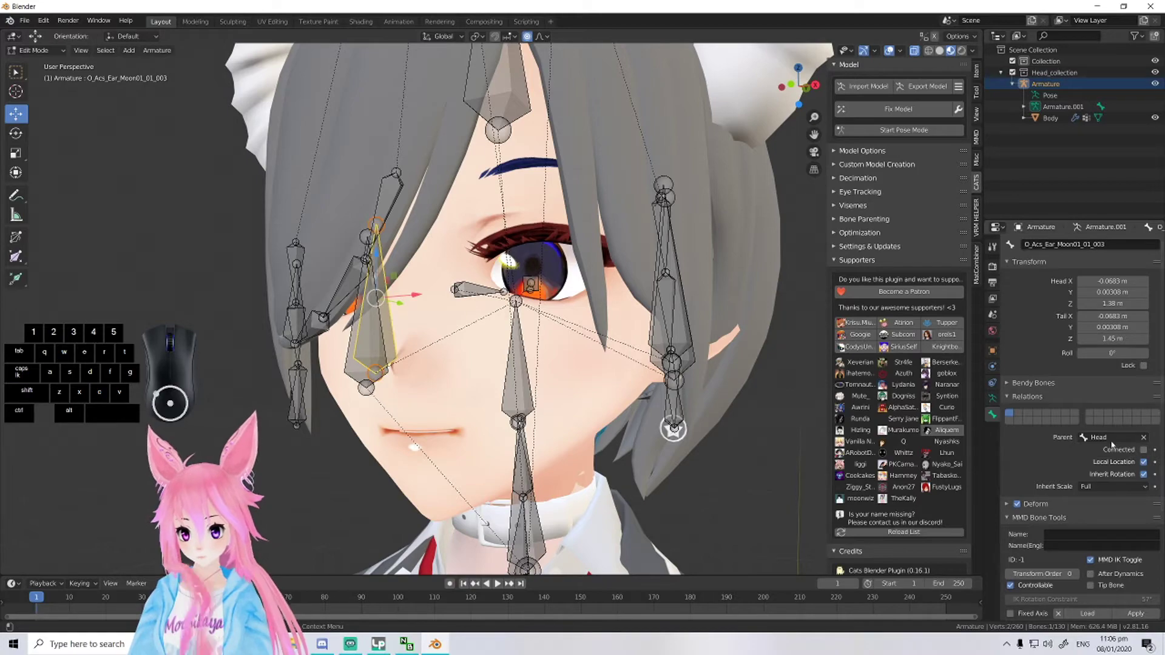
- Select the earring bone O_Acs_Ear_Moon01_02_003 beside the ear and set its parent to Head
middle_click_drag(746, 364, 702, 360)
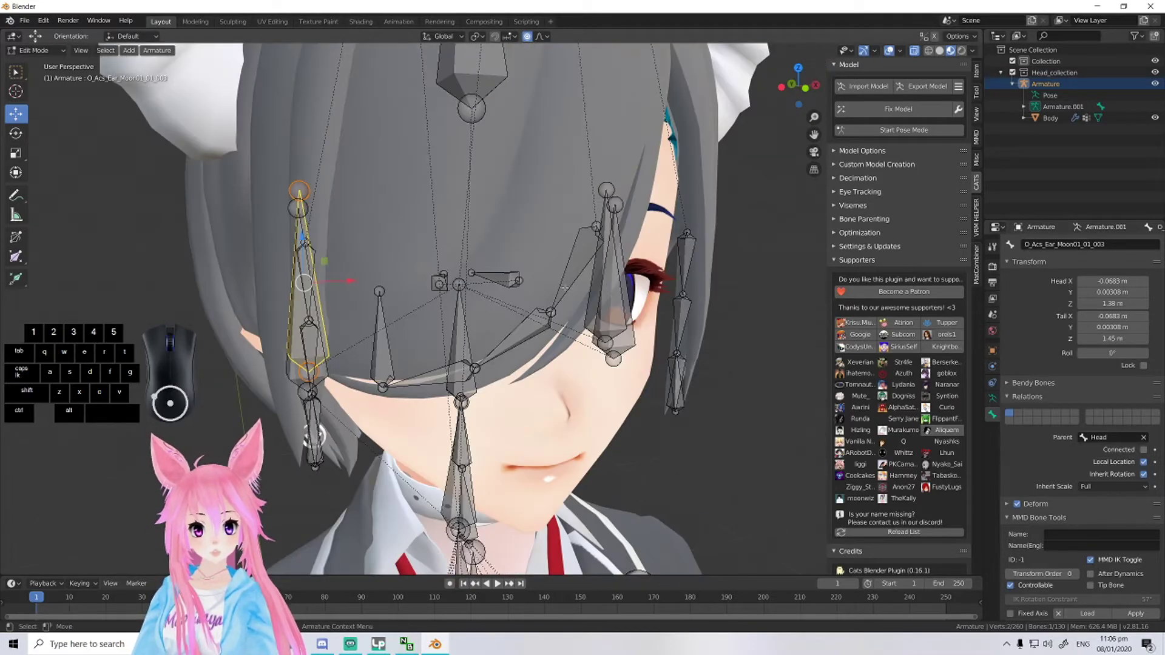
middle_click_drag(558, 267, 630, 269)
middle_click_drag(491, 268, 787, 349)
left_click(469, 231)
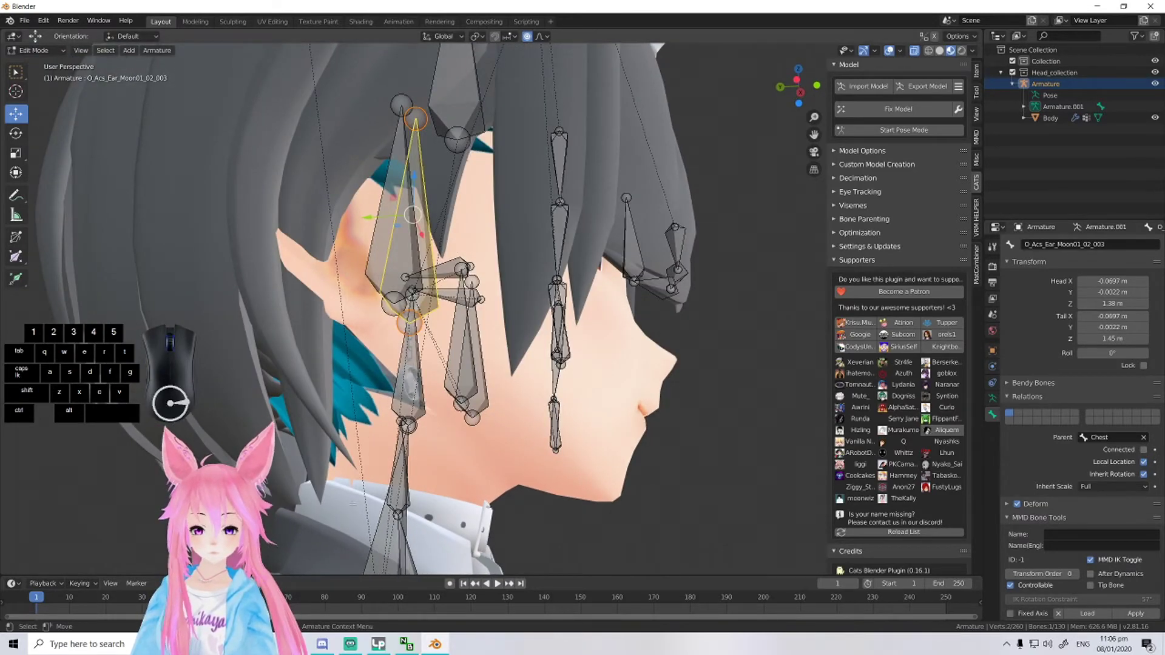
middle_click_drag(325, 506, 364, 497)
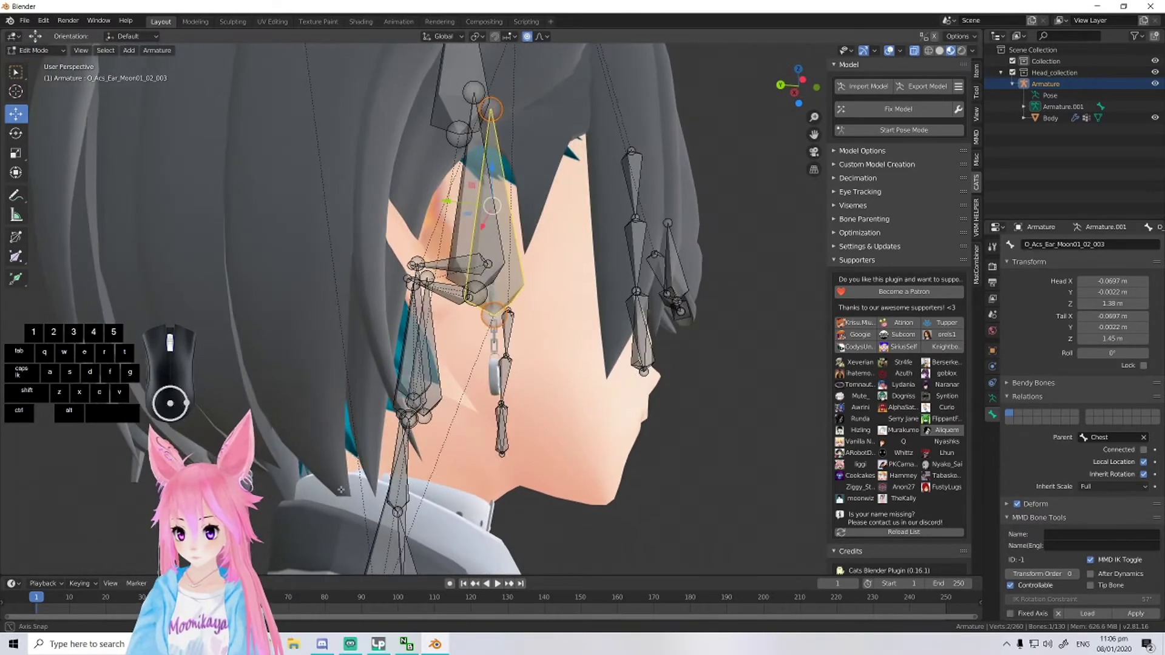
left_click(1115, 438)
key("ctrl")
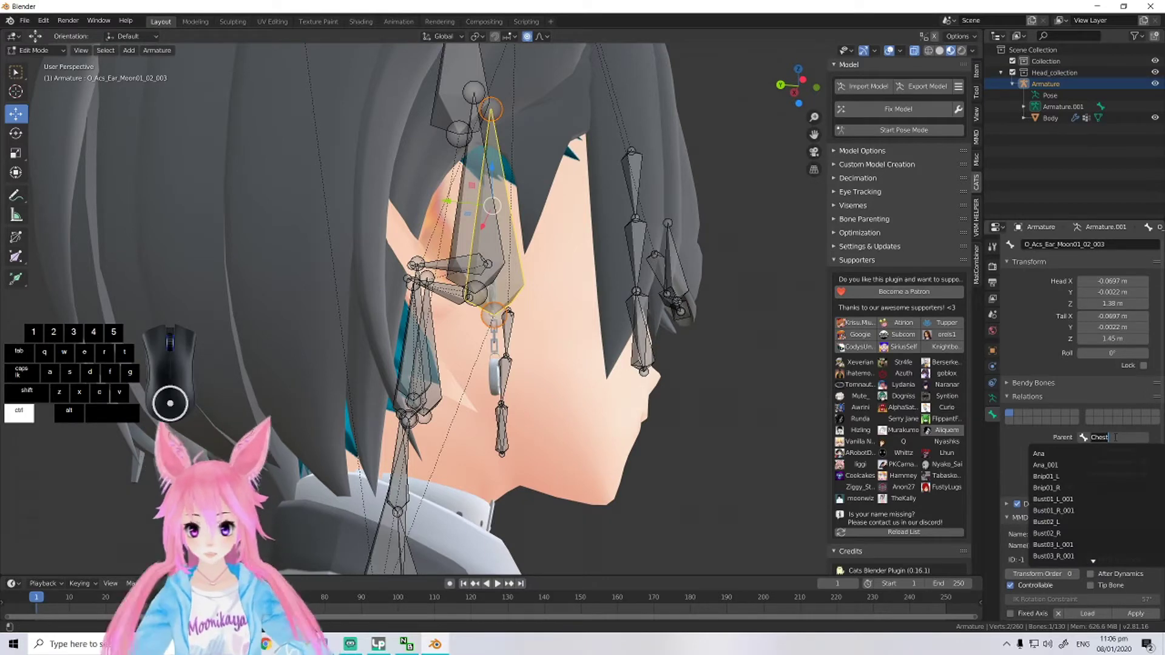
- Select the back hair bone HairB_Top above the head and set its parent to Head
left_click(476, 200)
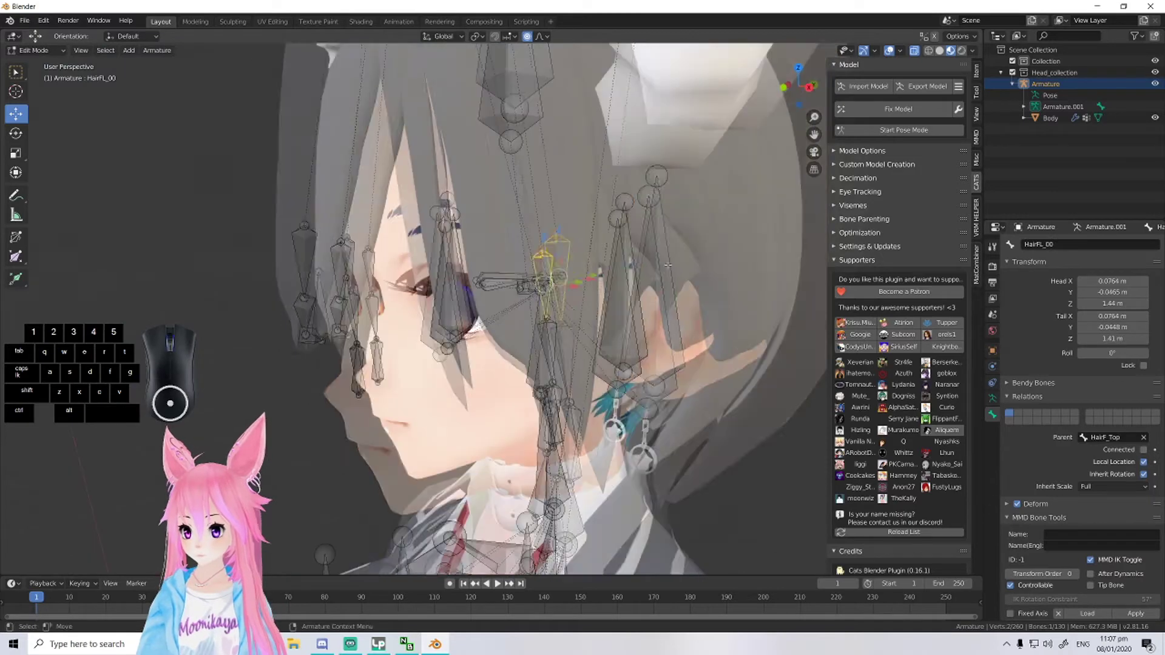
left_click(613, 241)
left_click(366, 77)
mouse_move(485, 304)
middle_mouse_down()
mouse_move(594, 298)
mouse_move(497, 303)
middle_mouse_up()
left_click(1109, 437)
left_click(1092, 454)
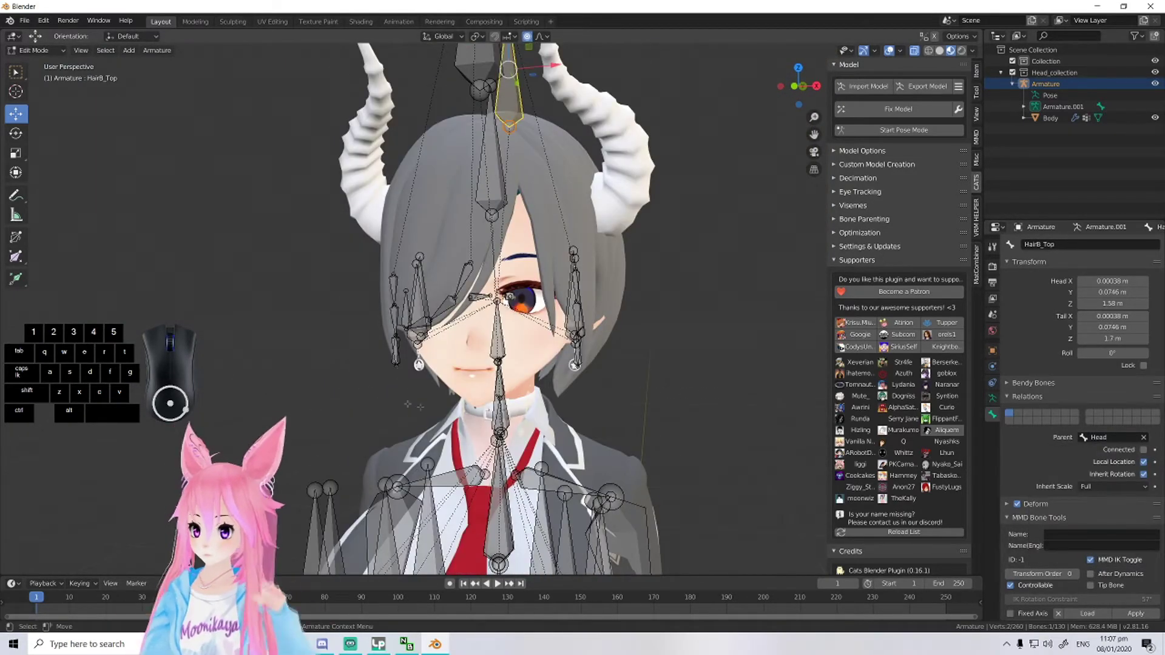
- Rotate the Head bone about 57.3° around Y in pose mode to check which parts follow it, and stop posing
scroll(378, 395, "down", 2)
scroll(775, 214, "up", 4)
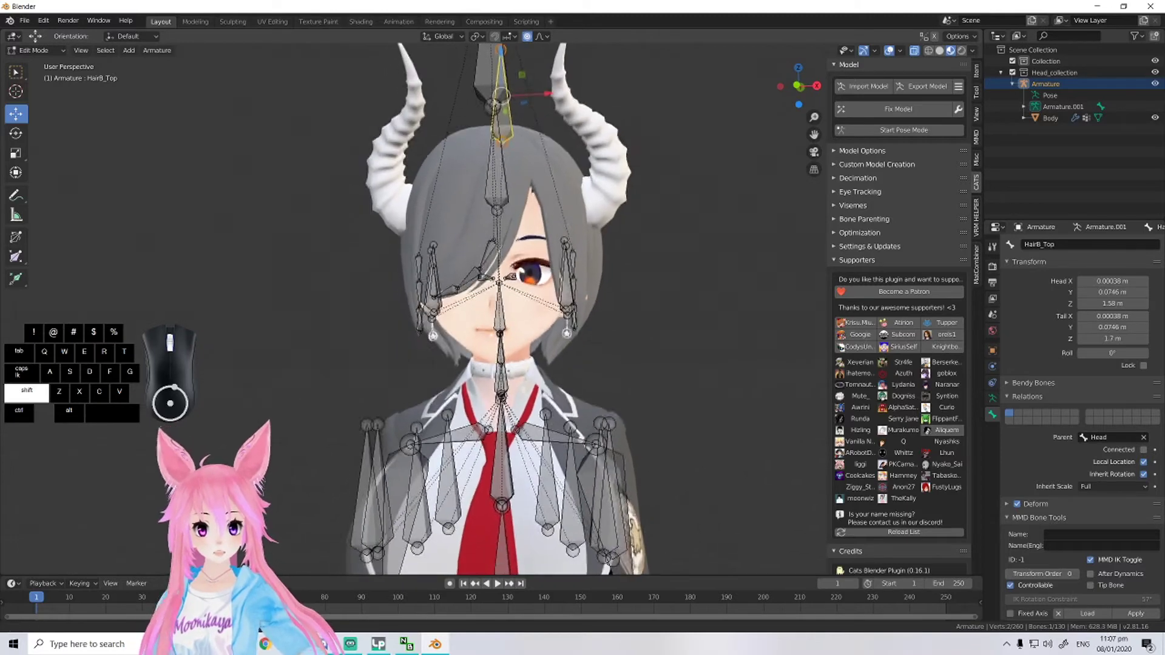
left_click(890, 130)
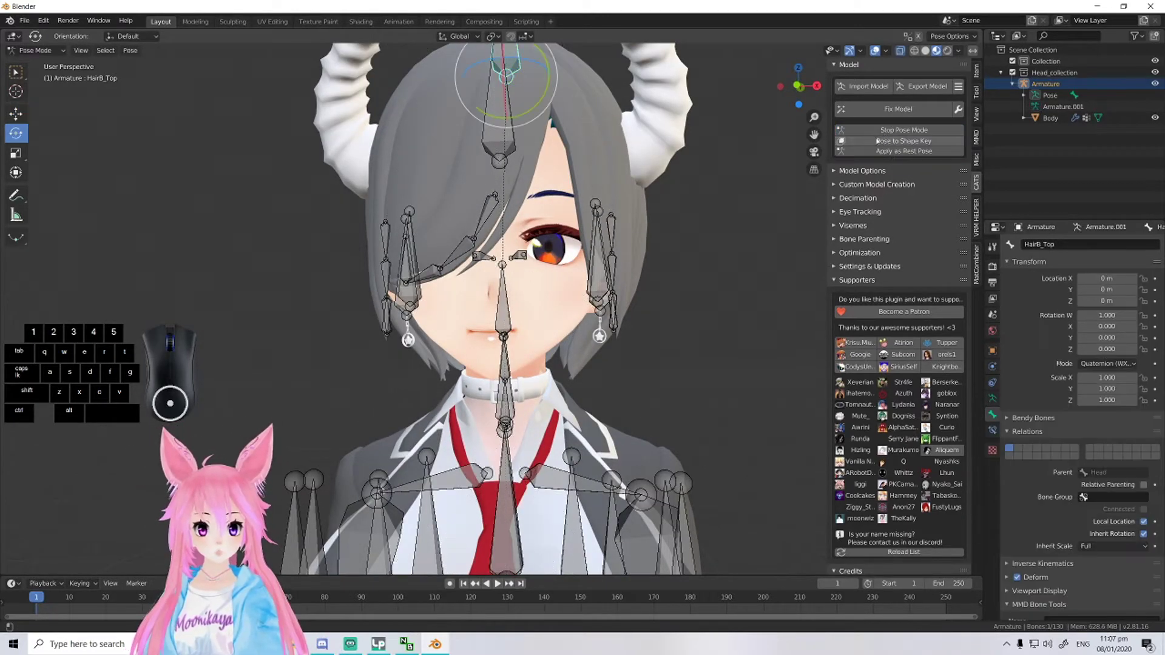
scroll(504, 297, "down", 2)
left_click(501, 320)
scroll(519, 311, "up", 2)
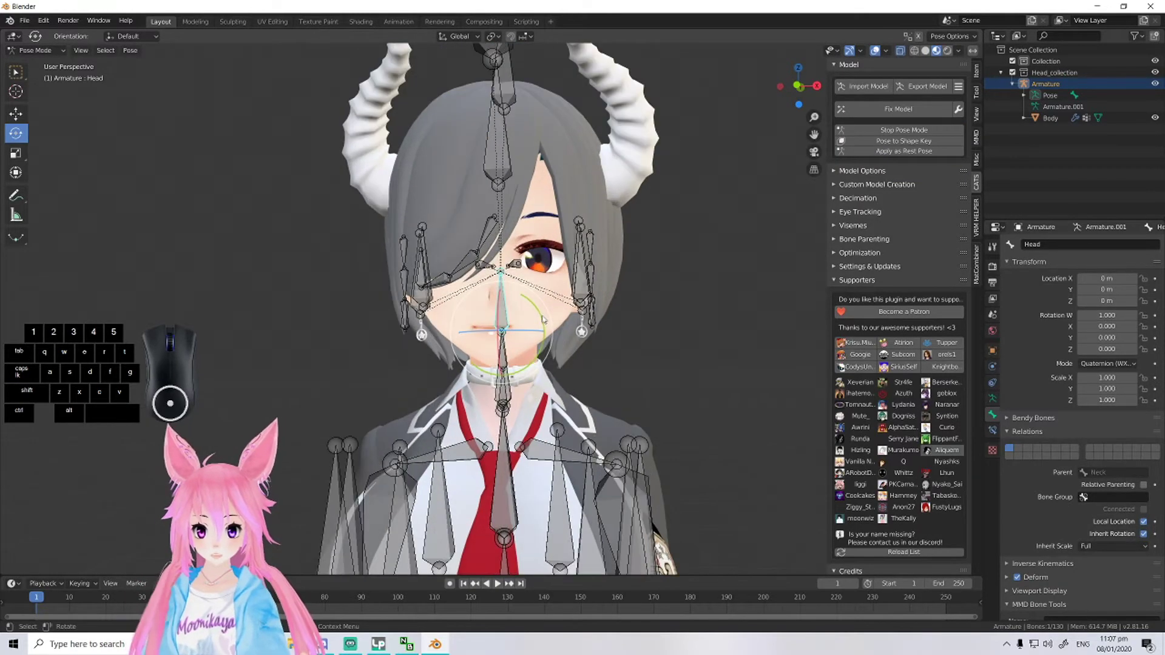
left_click_drag(544, 317, 594, 405)
middle_click_drag(582, 389, 632, 373)
middle_click_drag(504, 164, 487, 151)
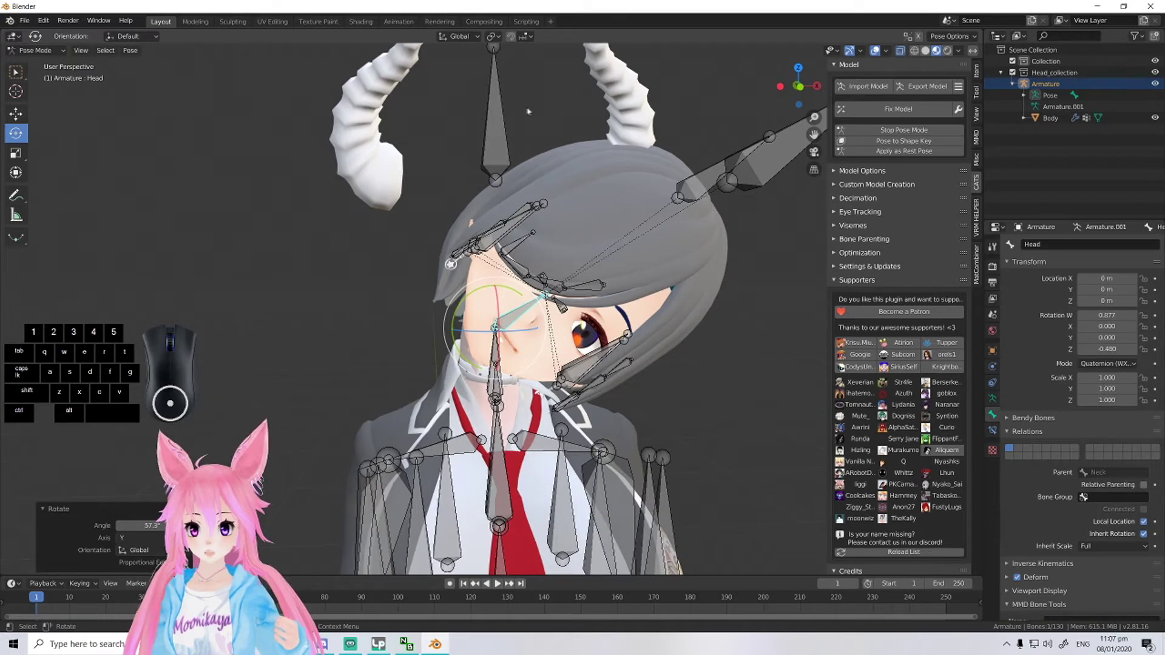
scroll(636, 237, "down", 4)
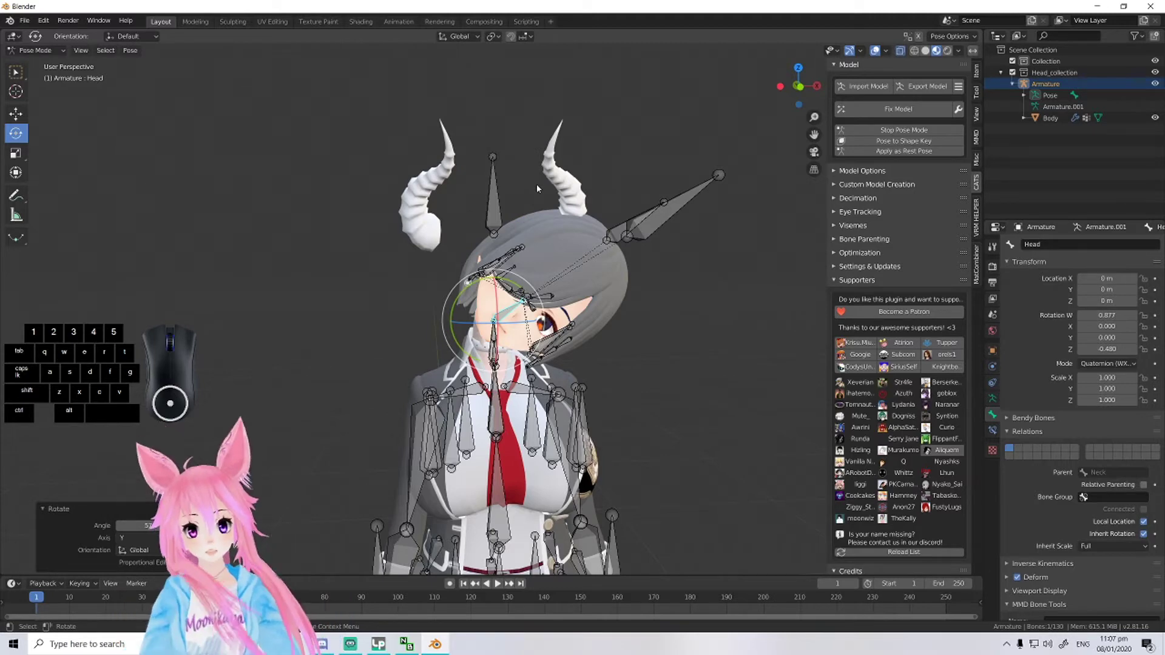
mouse_move(666, 253)
middle_mouse_down()
mouse_move(683, 241)
mouse_move(655, 245)
mouse_move(673, 247)
middle_mouse_up()
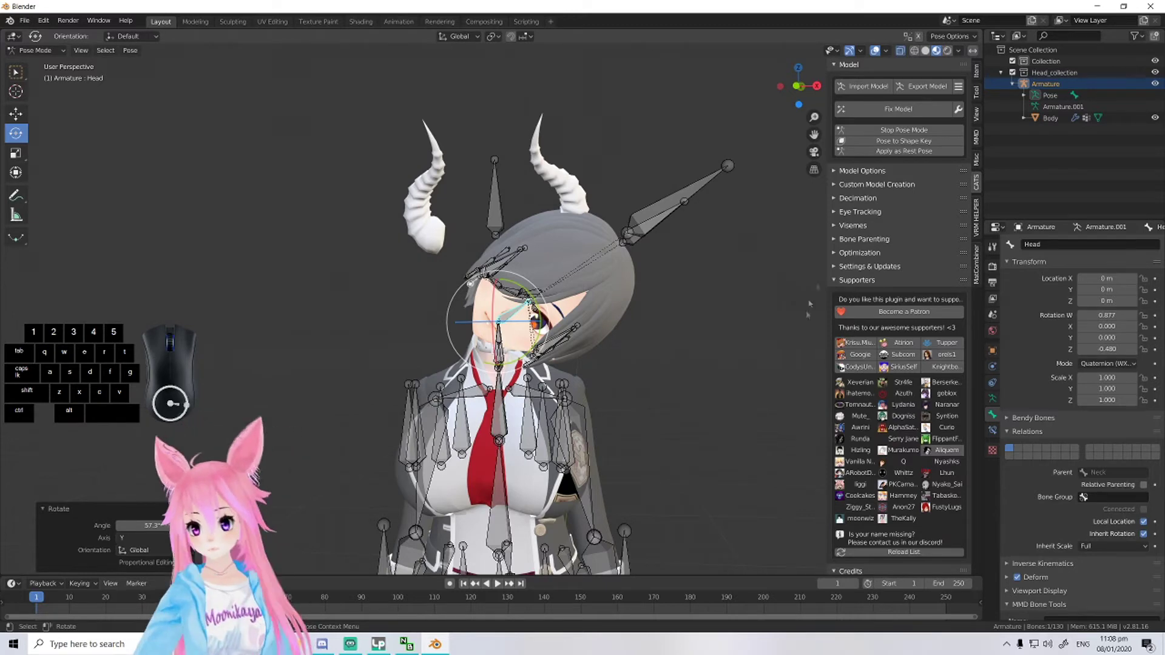
left_click(881, 131)
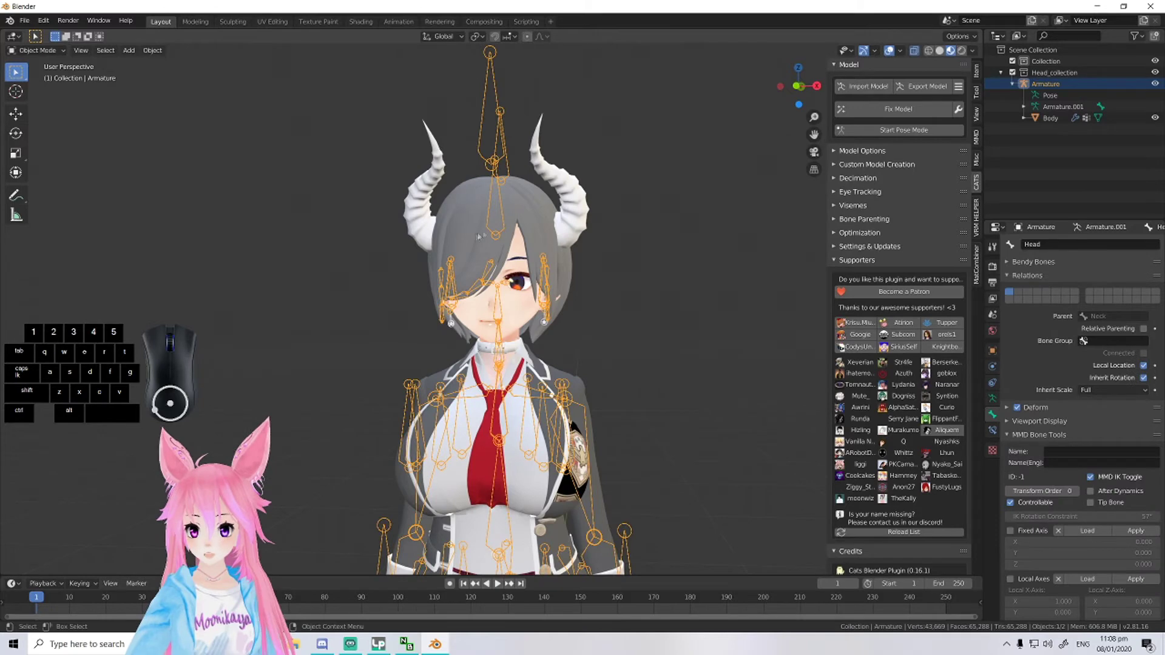
- In edit mode, select the horn bone O_Aku01_Tuno_001 on top of the head and set its parent to Head
scroll(519, 158, "up", 5)
key("Tab")
left_click(517, 146)
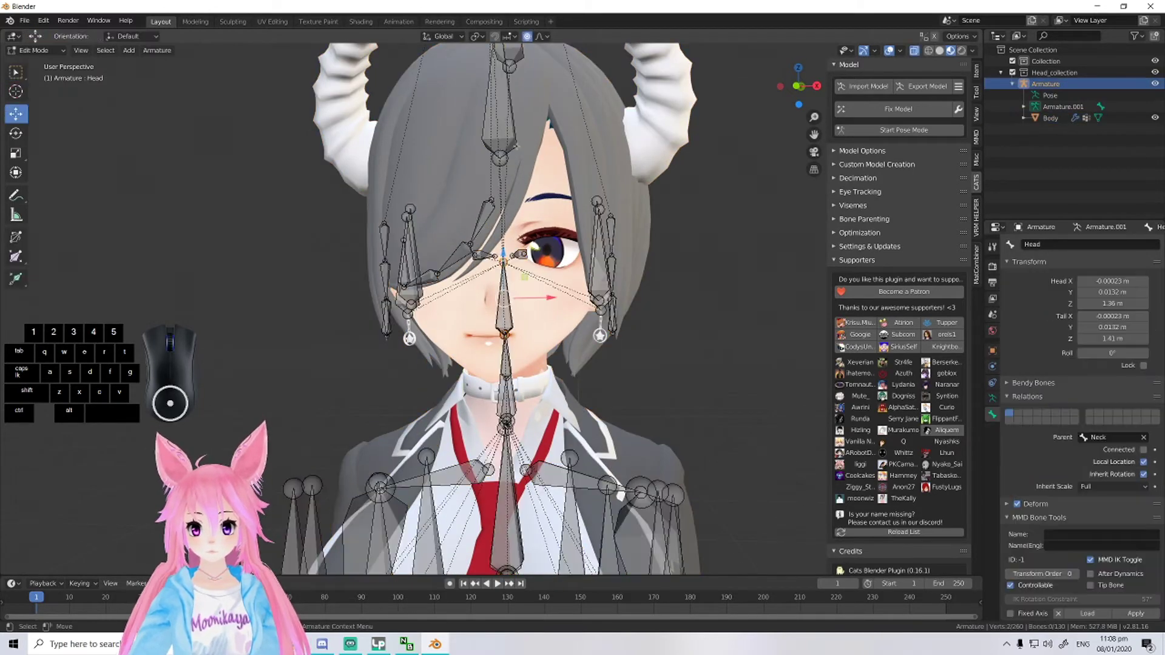
middle_click_drag(620, 496, 759, 474)
left_click(1117, 437)
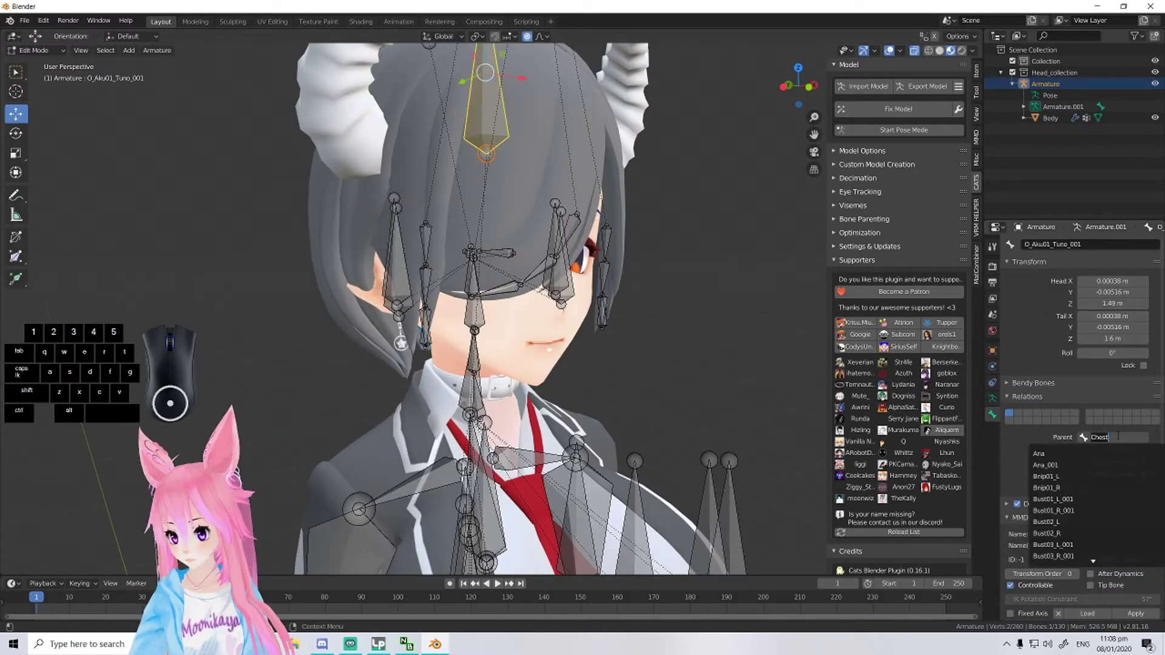
type("Head")
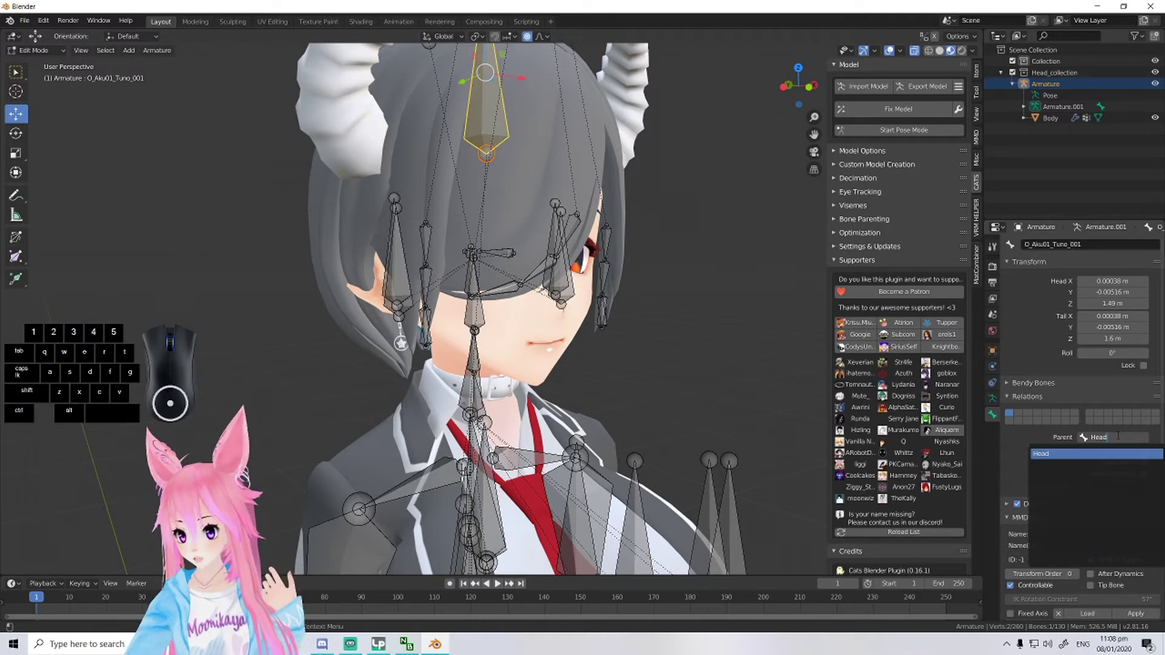
left_click(1056, 456)
middle_click_drag(697, 304, 607, 291)
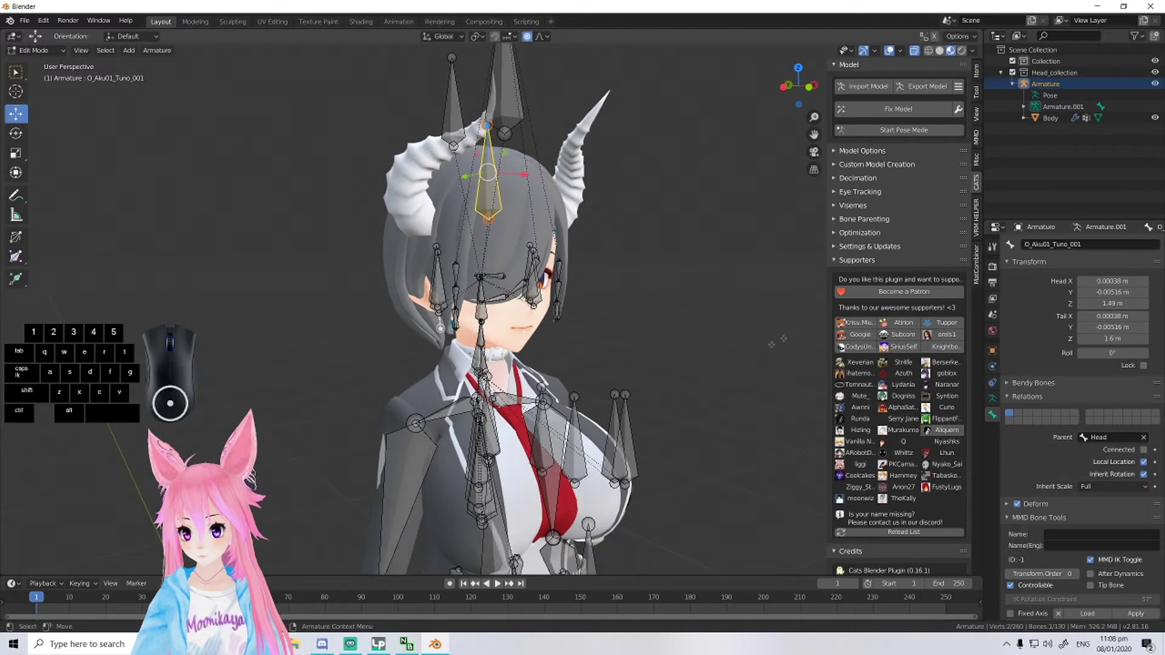
- Rotate the Neck bone in pose mode to check how the head, horns and collar follow, and stop posing
left_click(904, 131)
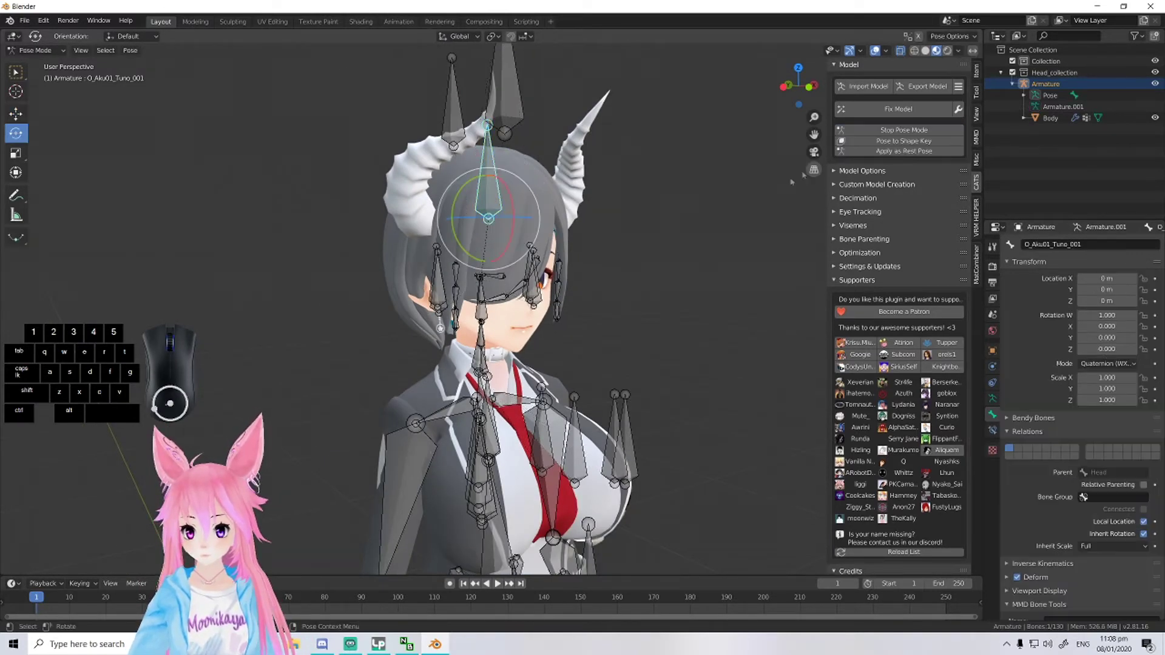
scroll(516, 314, "up", 6)
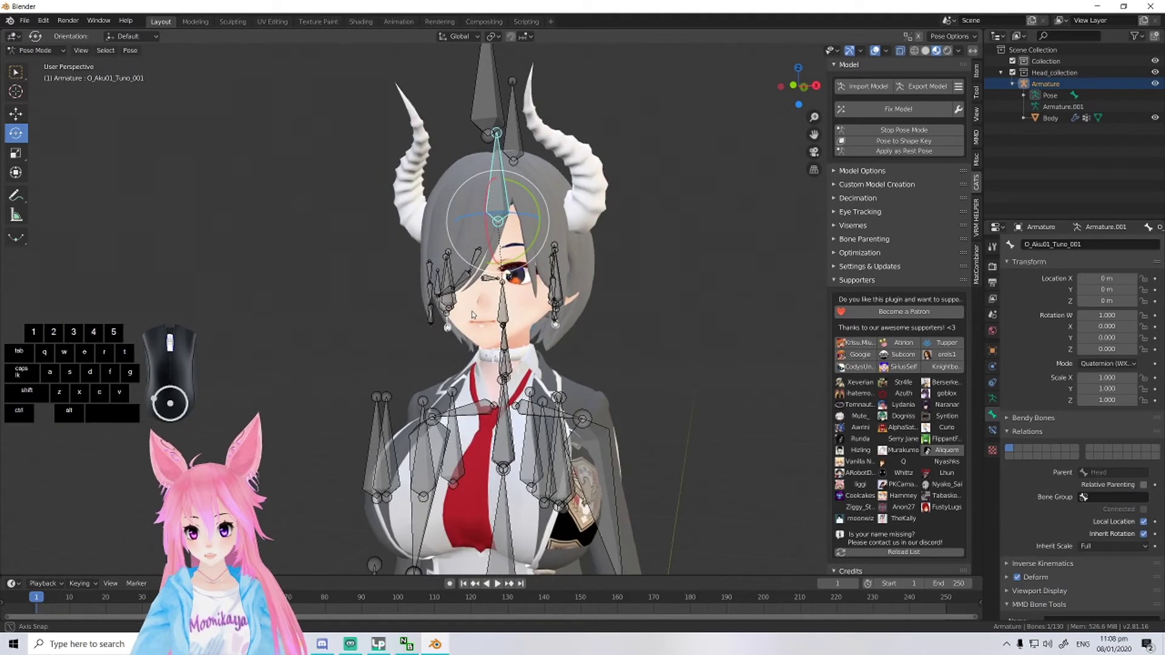
left_click(533, 426)
key("r")
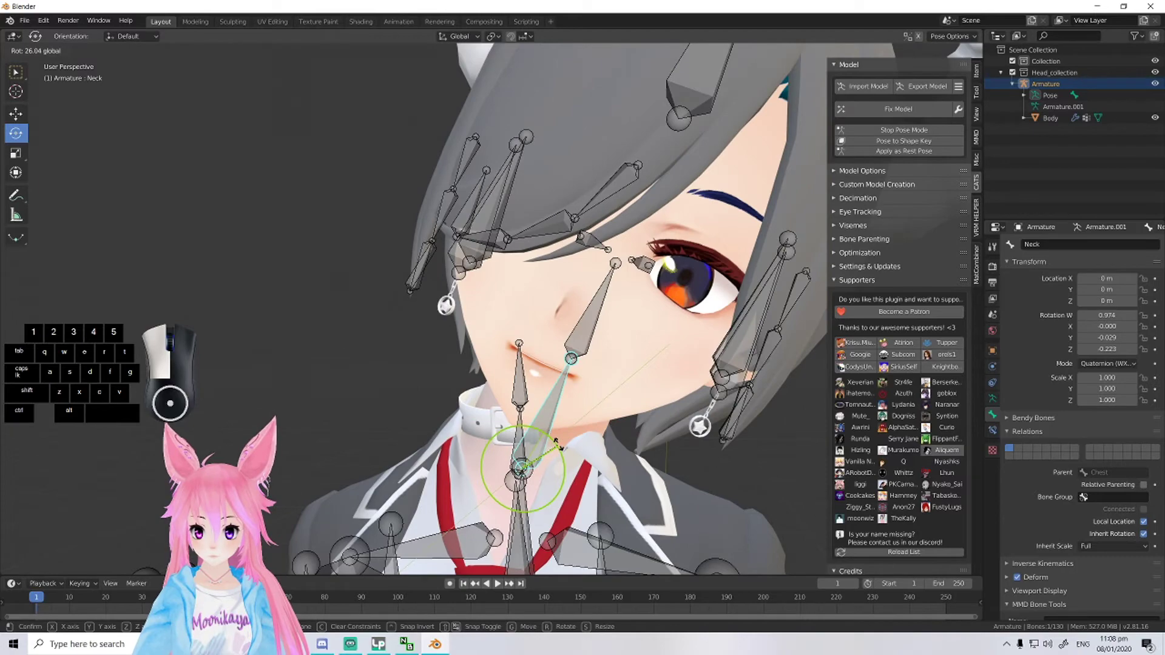
left_click_drag(549, 432, 544, 427)
middle_click_drag(548, 425, 559, 383)
left_click(904, 130)
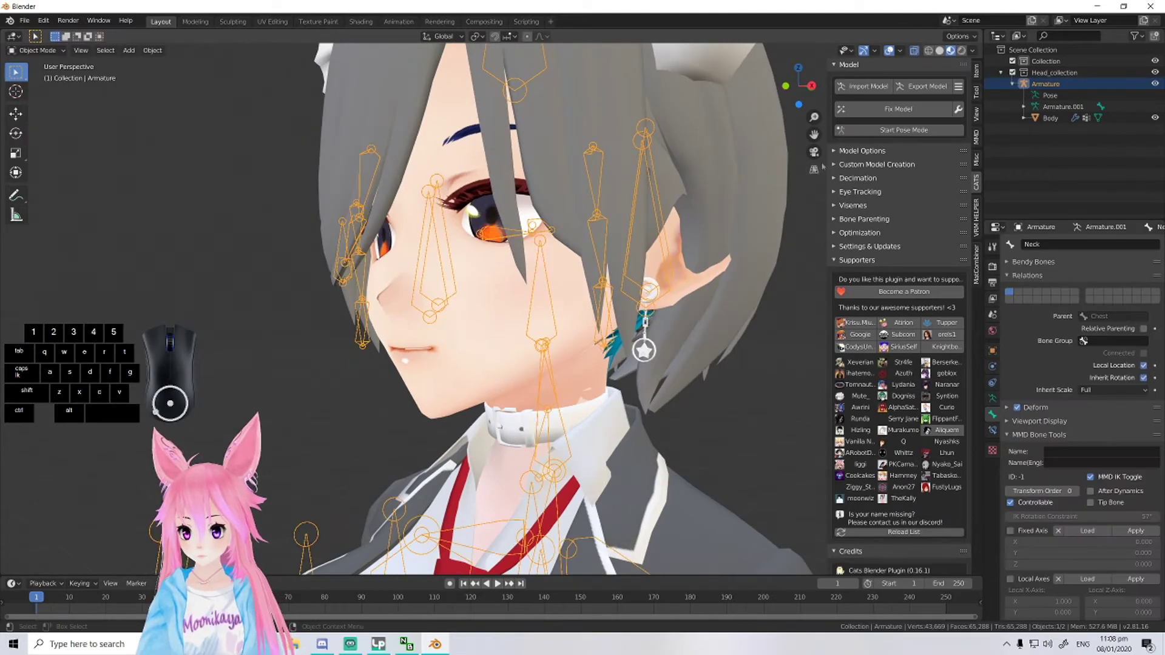
- In edit mode, select the collar bone O_Acs_Beruto_001 and the Neck_001 bone below it and examine their parent assignments
middle_click_drag(629, 364, 629, 285, "shift")
scroll(629, 284, "up", 3)
left_click(609, 282)
left_click(611, 287)
key("Tab")
left_click(608, 288)
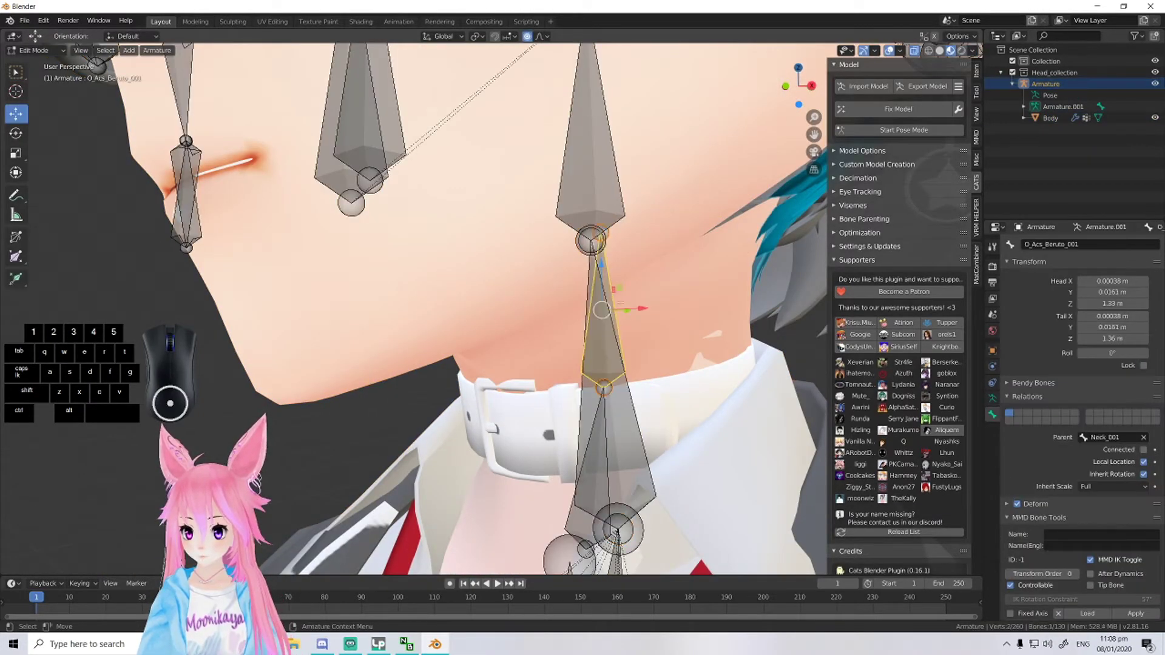
middle_click_drag(608, 288, 560, 264, "shift")
scroll(560, 264, "up", 2)
middle_click_drag(633, 334, 439, 464)
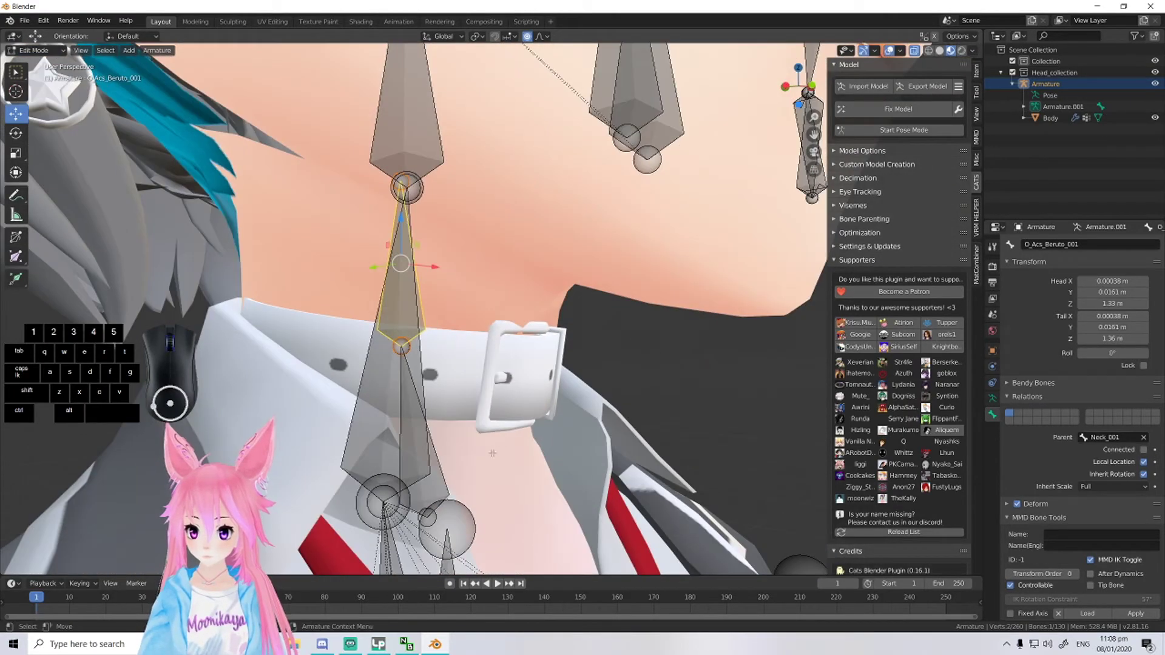
left_click(440, 464)
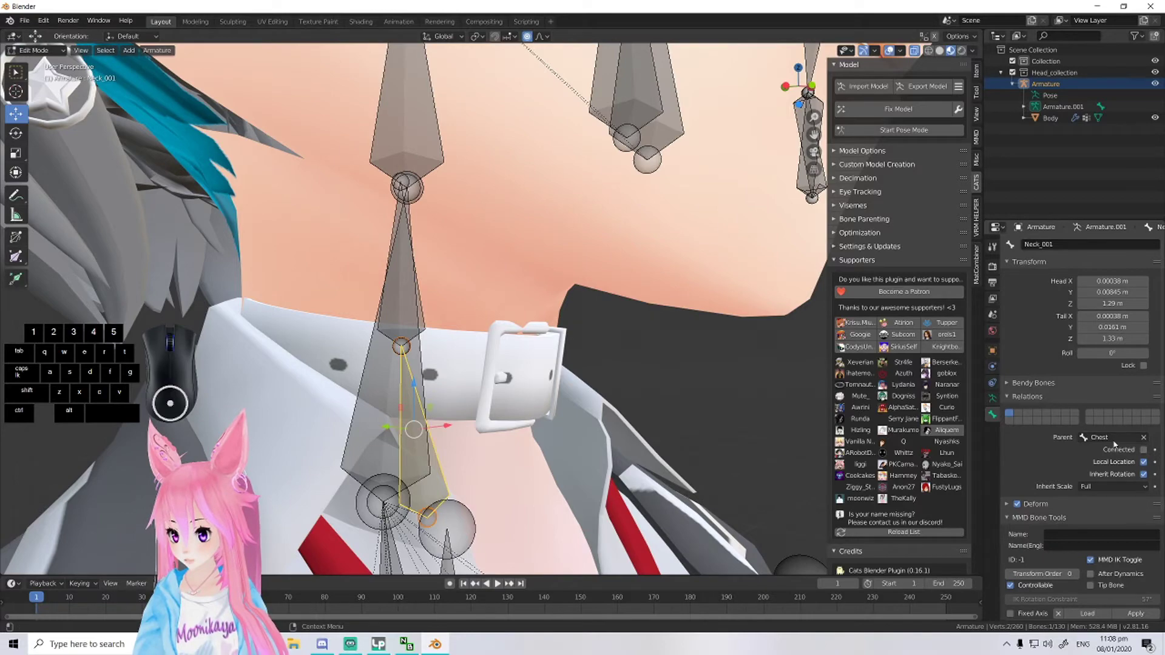
scroll(530, 399, "down", 3)
middle_click_drag(529, 399, 485, 364)
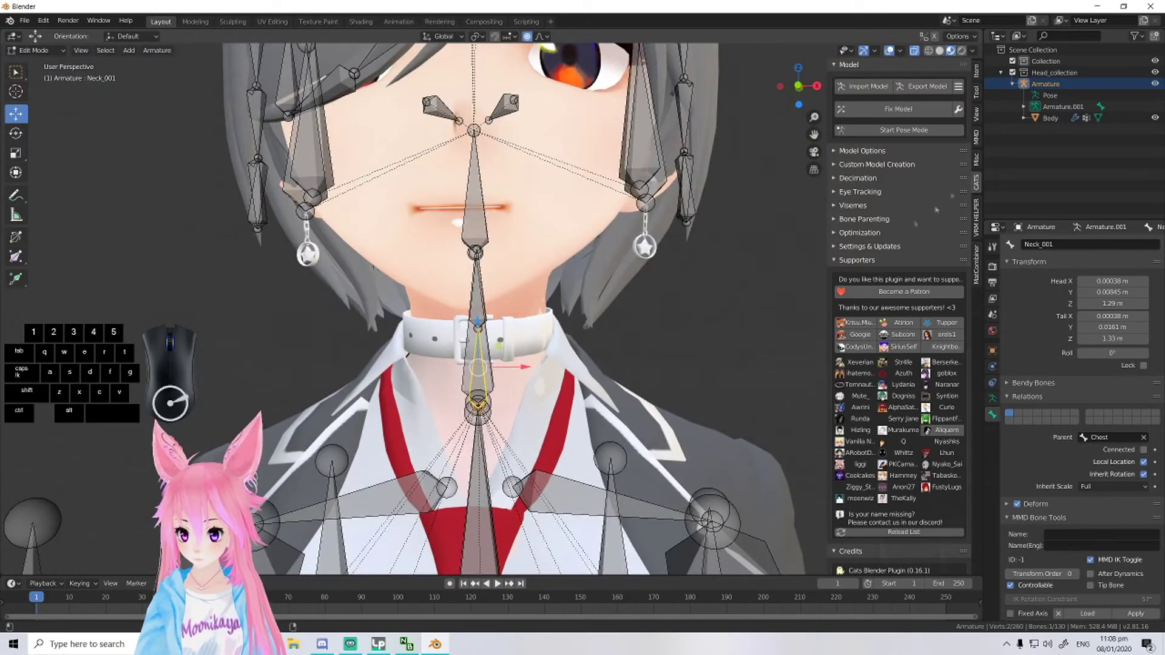
- Test-rotate the Neck_001 bone in pose mode, clear its rotation, and return the armature to edit mode
left_click(904, 130)
mouse_move(515, 391)
left_mouse_down()
mouse_move(509, 382)
mouse_move(514, 398)
mouse_move(507, 390)
mouse_move(526, 395)
left_mouse_up()
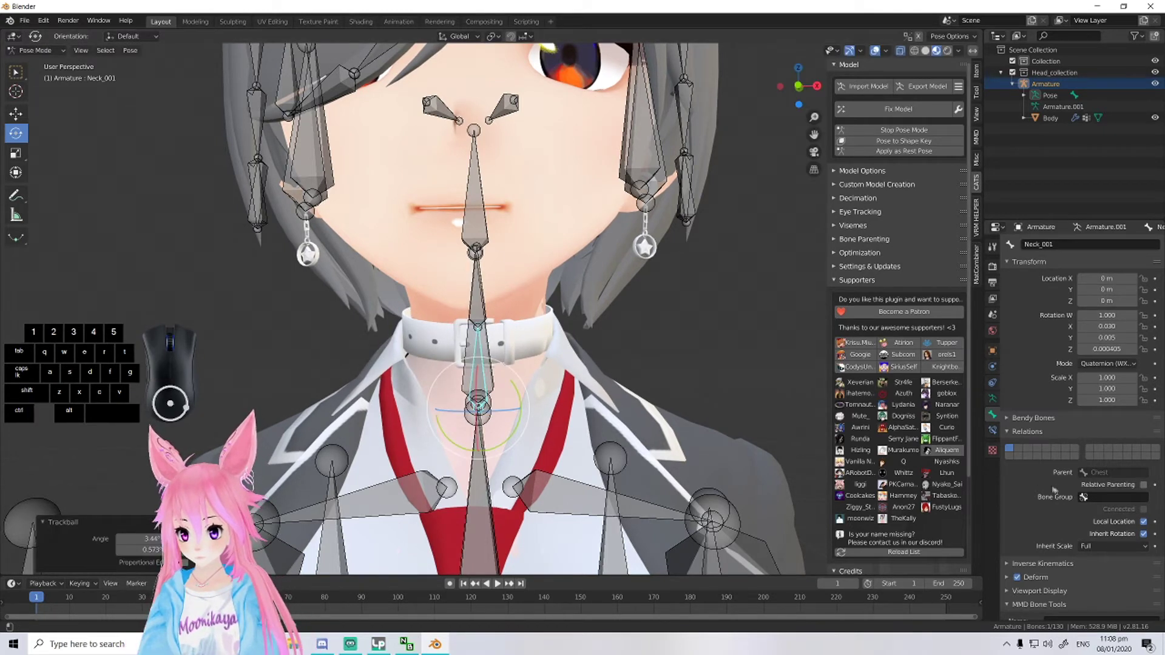
key("alt+r")
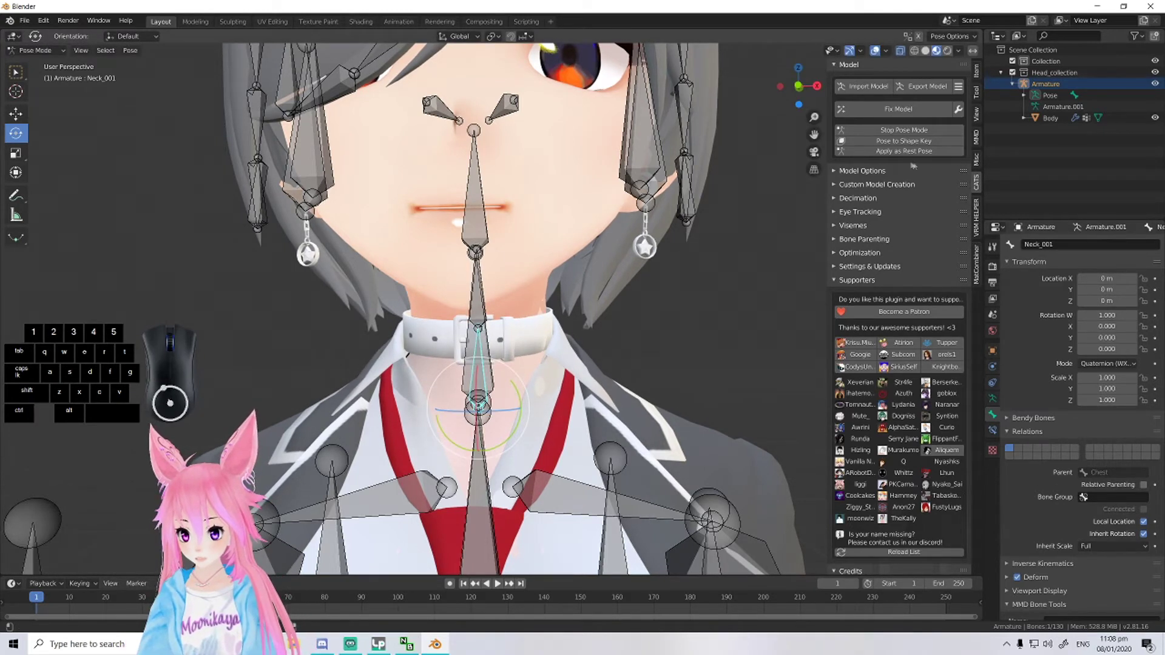
left_click(904, 130)
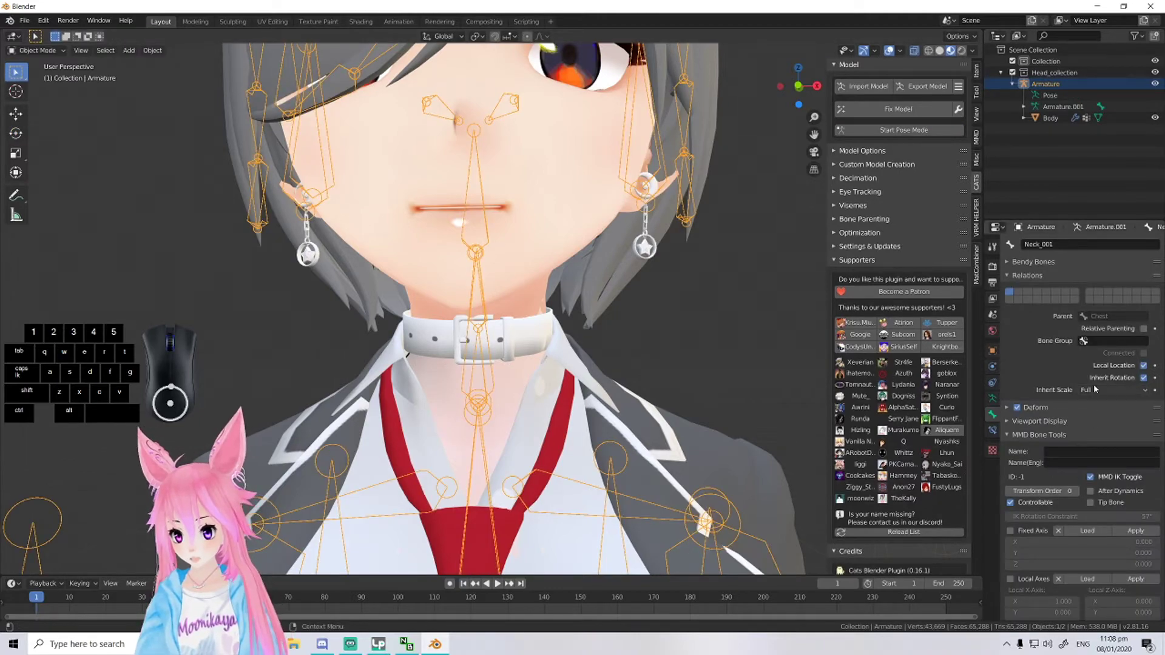
left_click(493, 362)
left_click(492, 362)
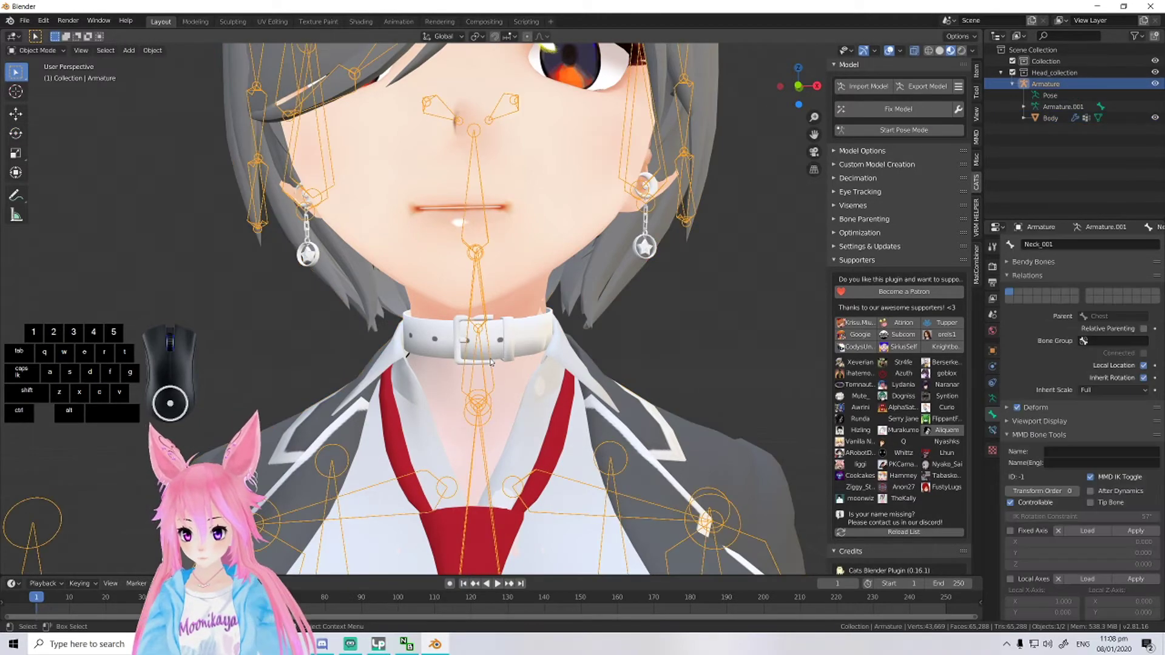
key("Tab")
left_click(493, 363)
middle_click_drag(493, 363, 425, 358)
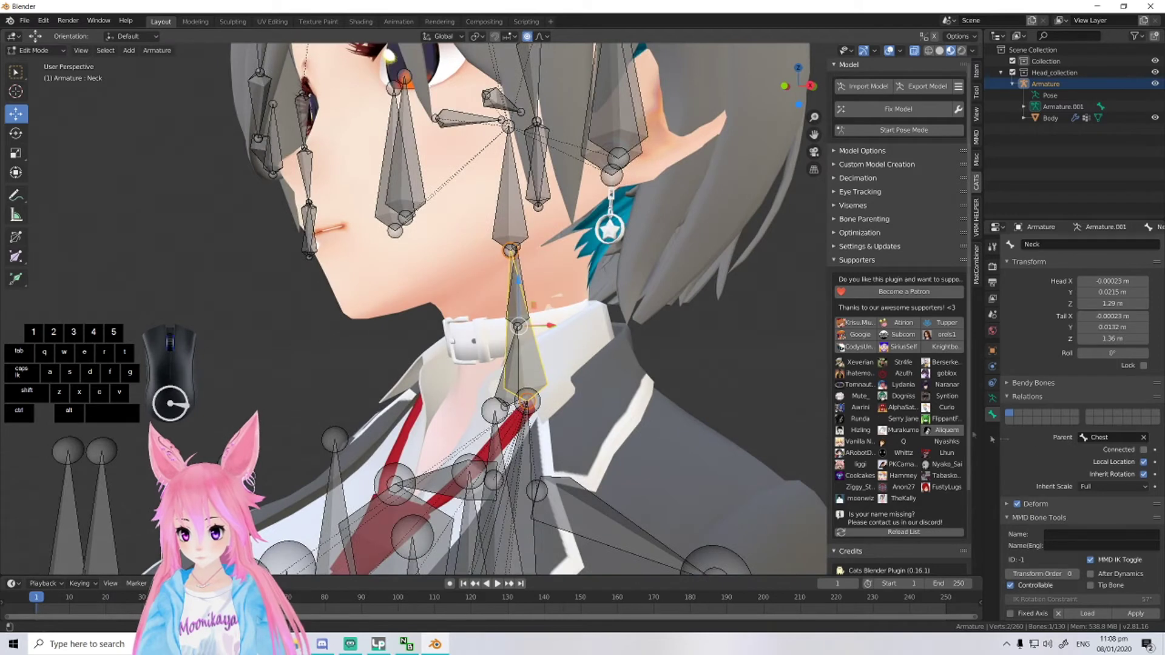
left_click(1113, 436)
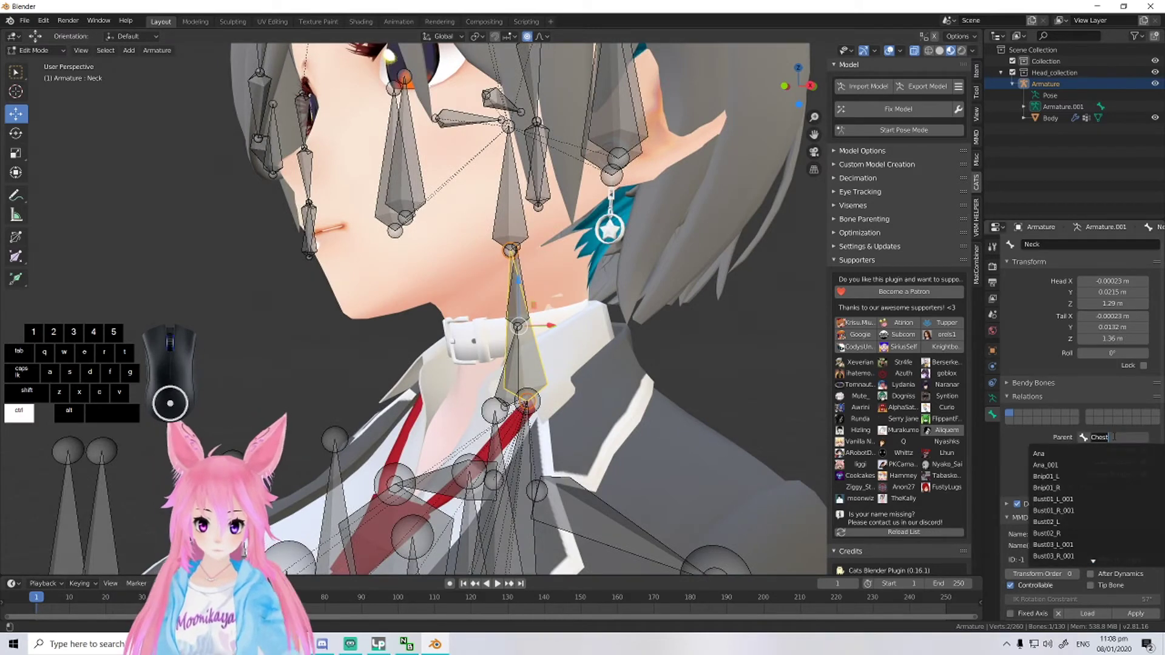
type("Head")
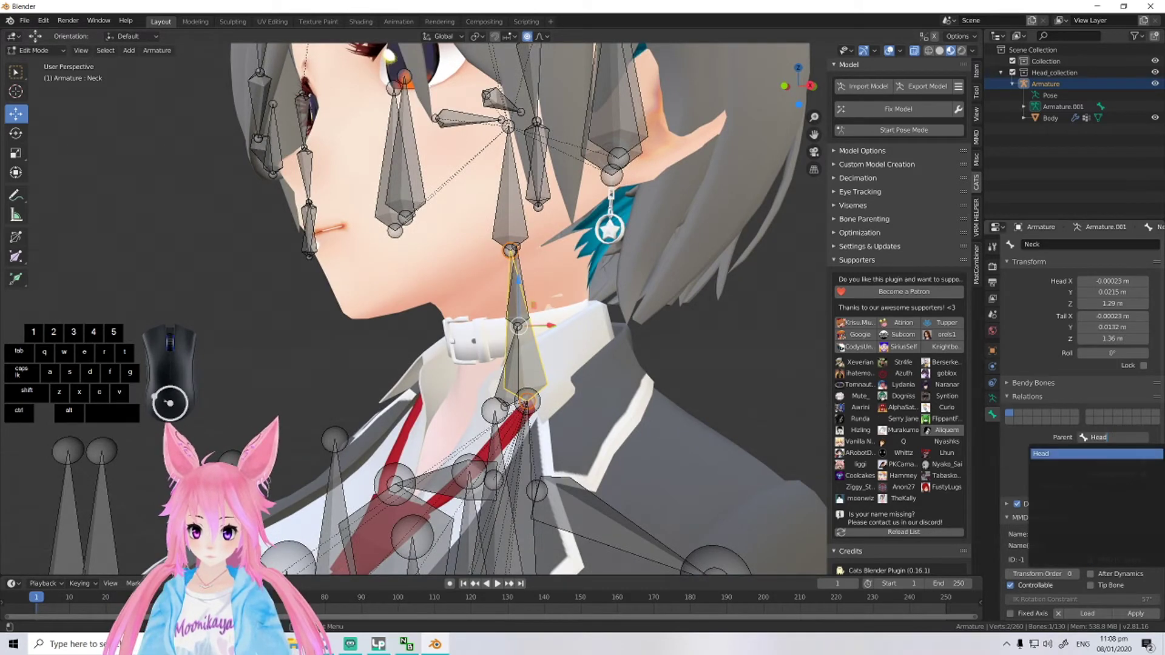
key("Escape")
- Select the Neck_001 bone below the collar and examine its parent assignment
middle_click_drag(690, 317, 655, 324)
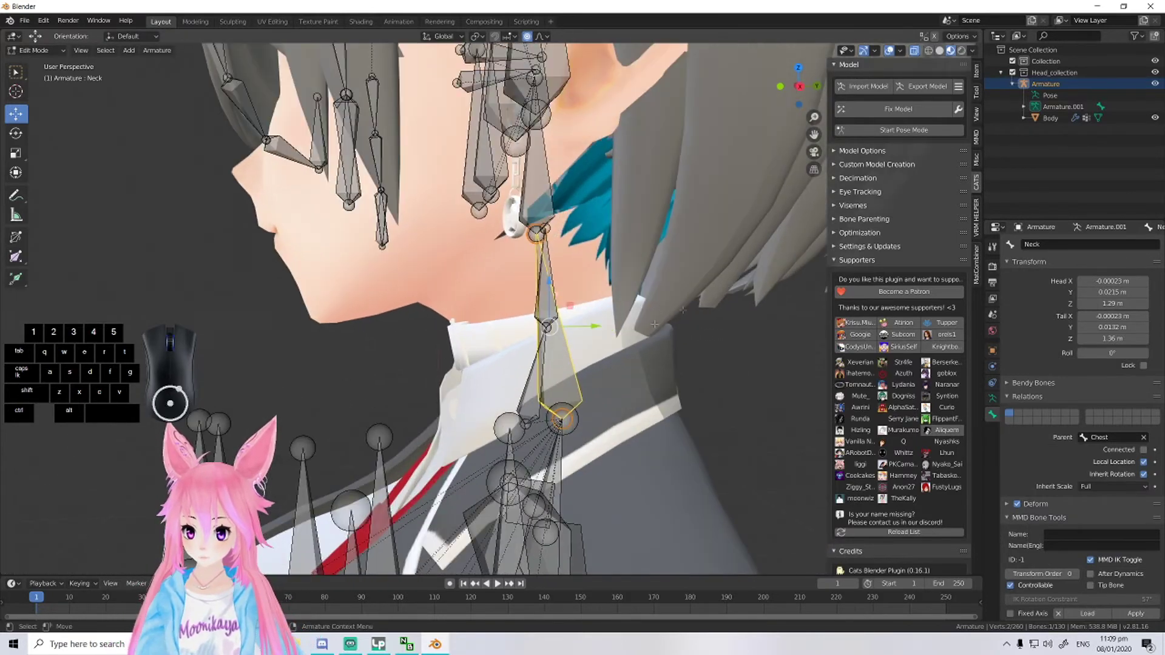
left_click(525, 364)
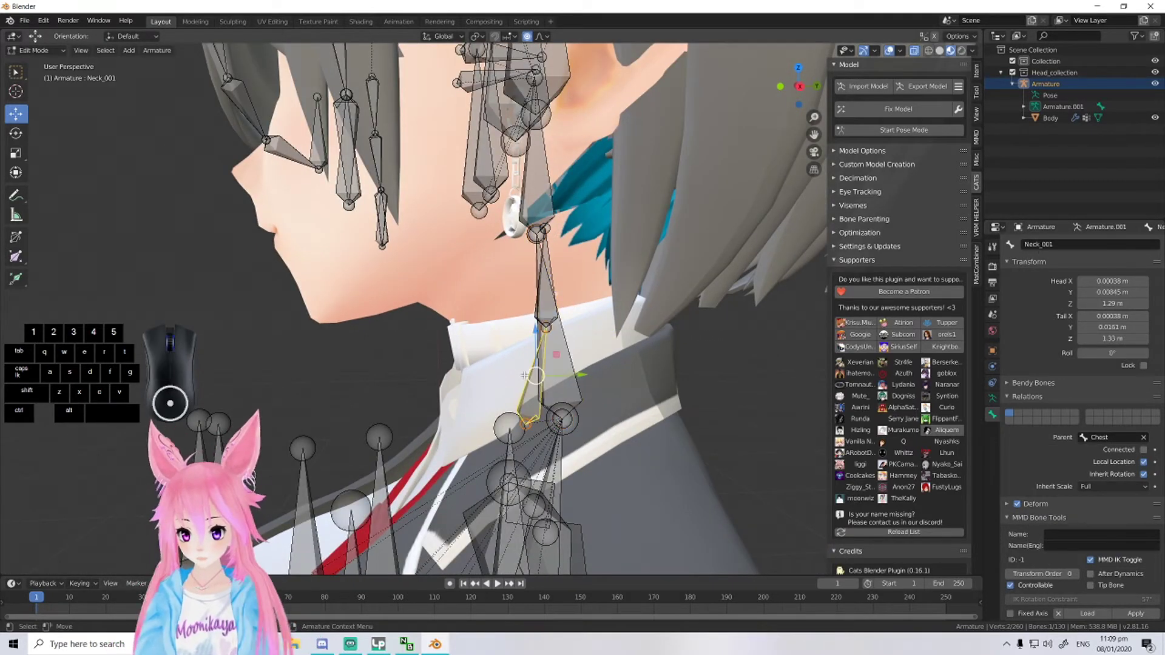
left_click(1110, 437)
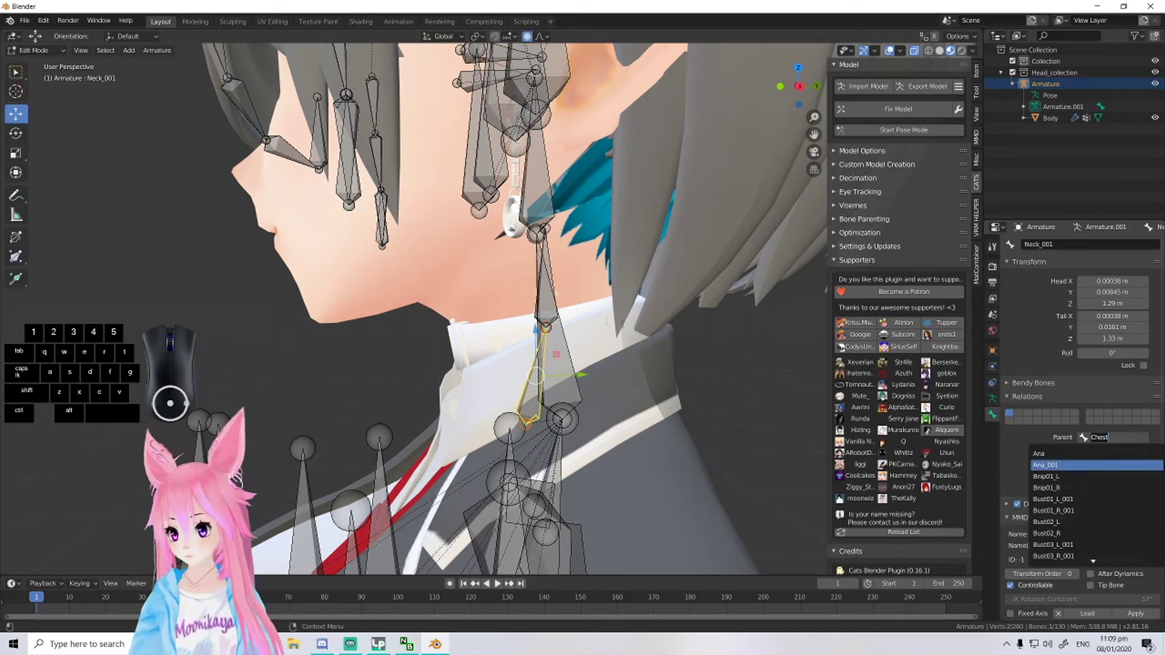
key("Return")
- Test-rotate the Neck bone in pose mode to check how the collar follows, undo the rotation, select Neck_001 and stop posing
middle_click_drag(663, 295, 793, 339)
left_click(904, 130)
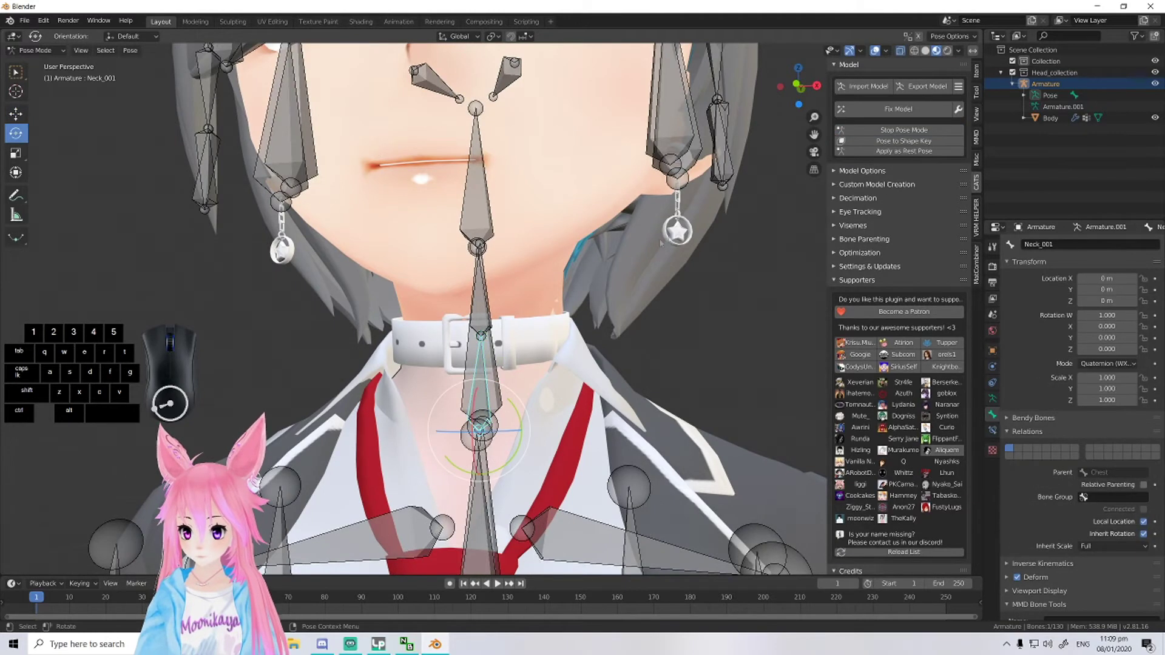
left_click(497, 356)
middle_click_drag(711, 274, 545, 370)
key("r")
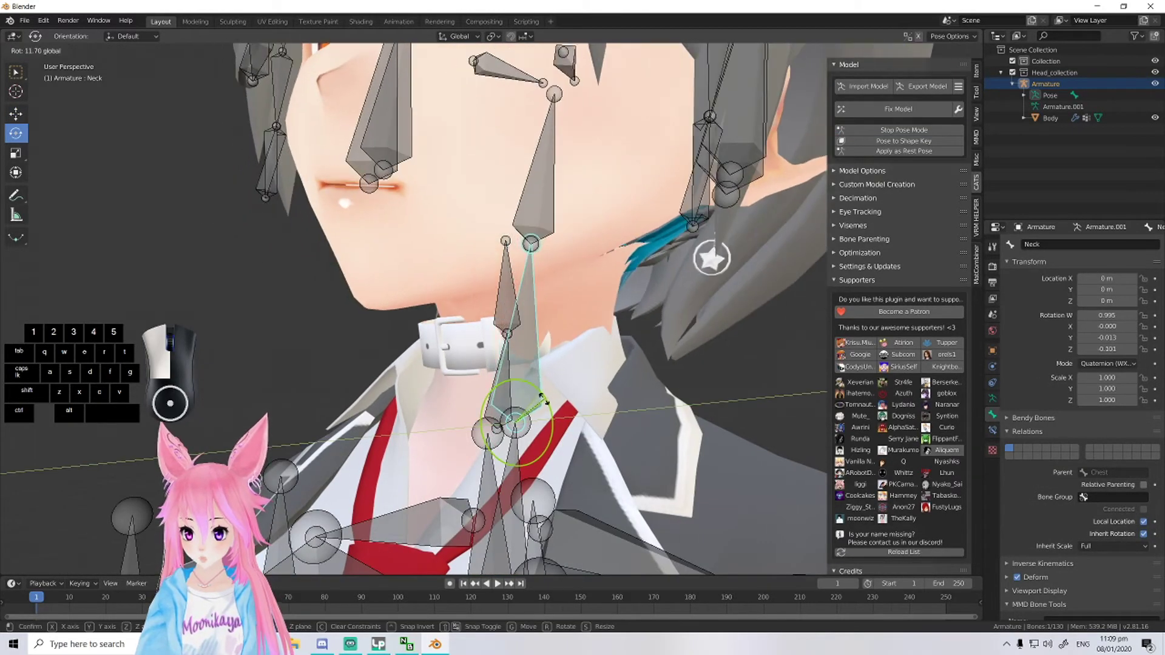
mouse_move(533, 386)
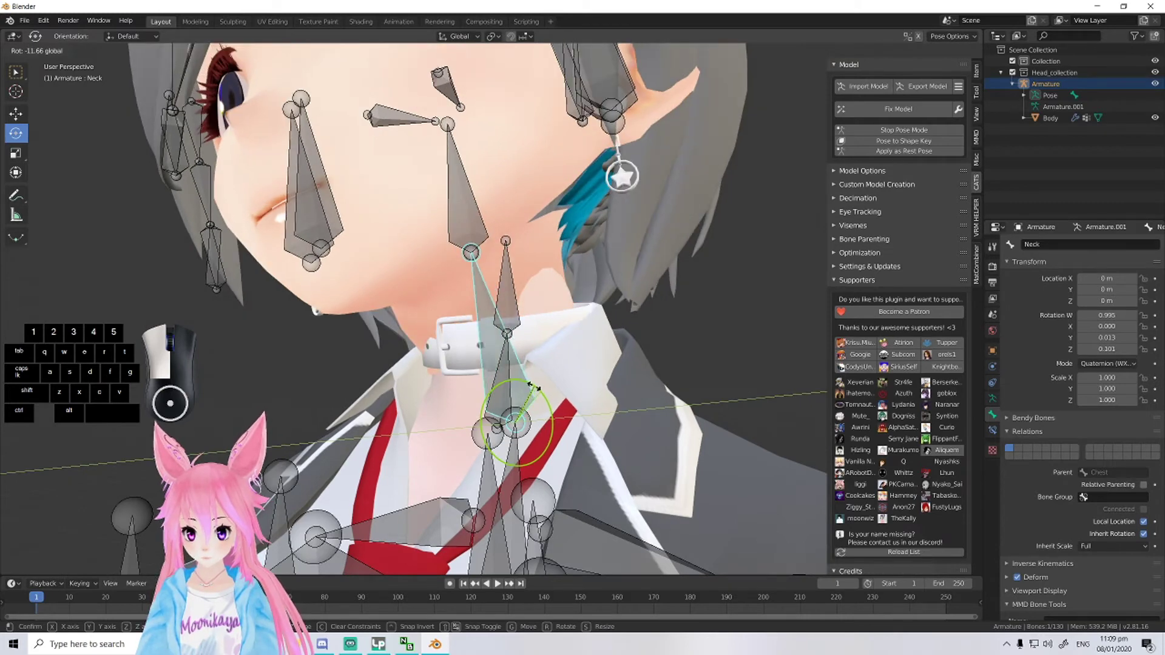
left_click(533, 386)
mouse_move(519, 395)
middle_mouse_down()
mouse_move(497, 394)
mouse_move(523, 376)
middle_mouse_up()
key("ctrl+z")
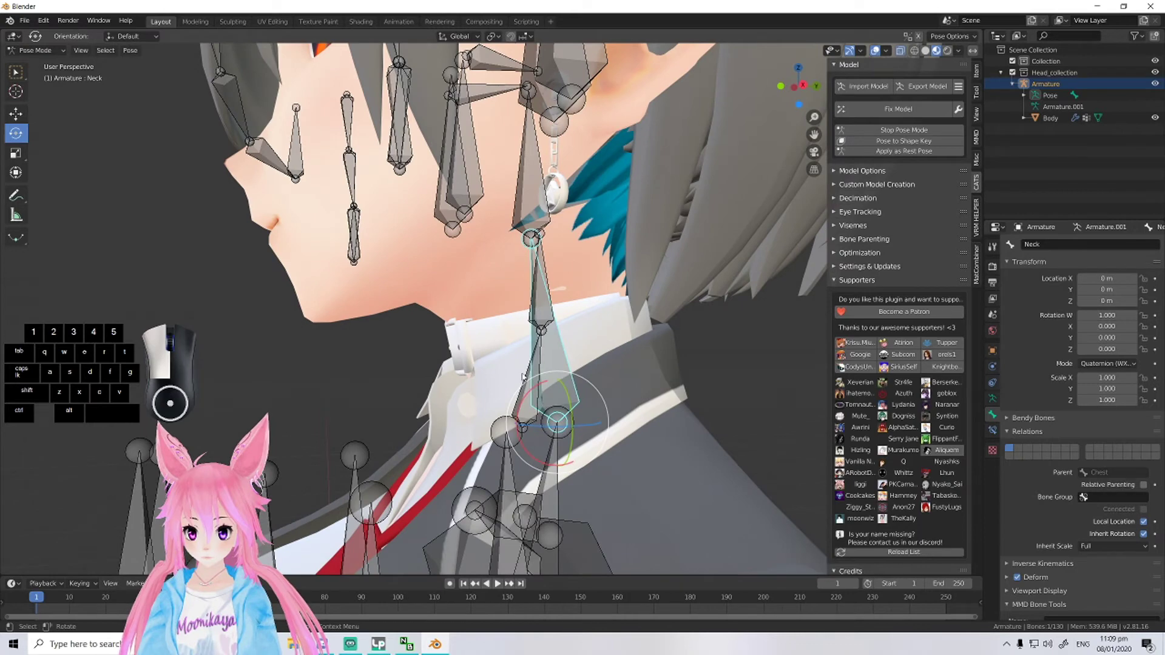
left_click(522, 376)
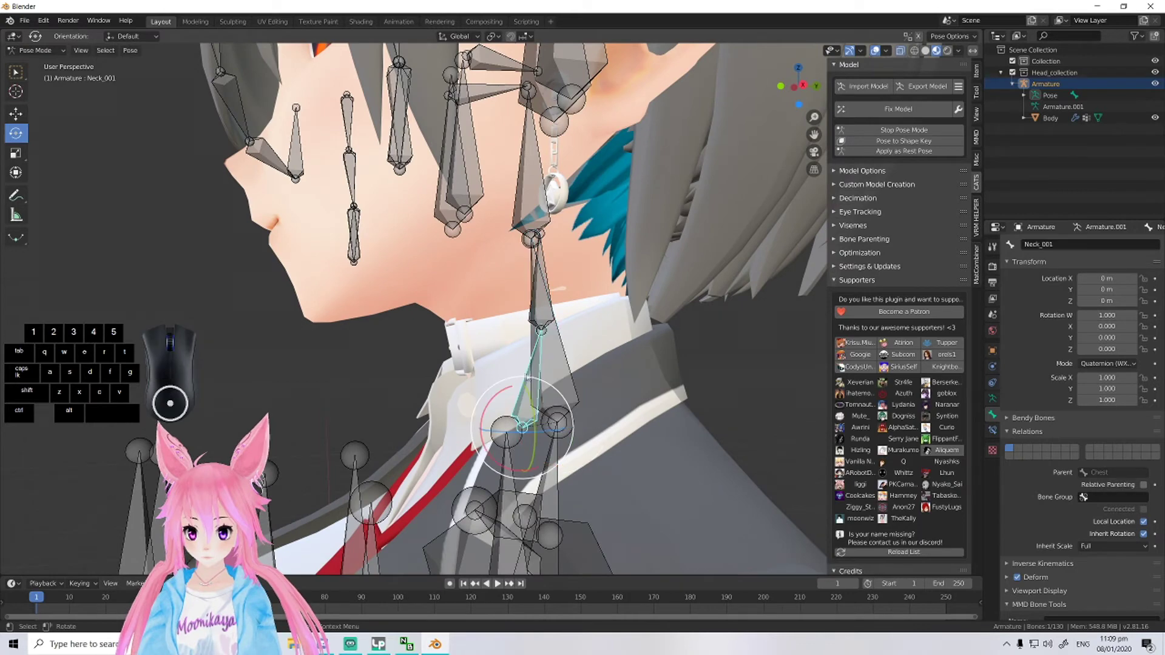
left_click(910, 131)
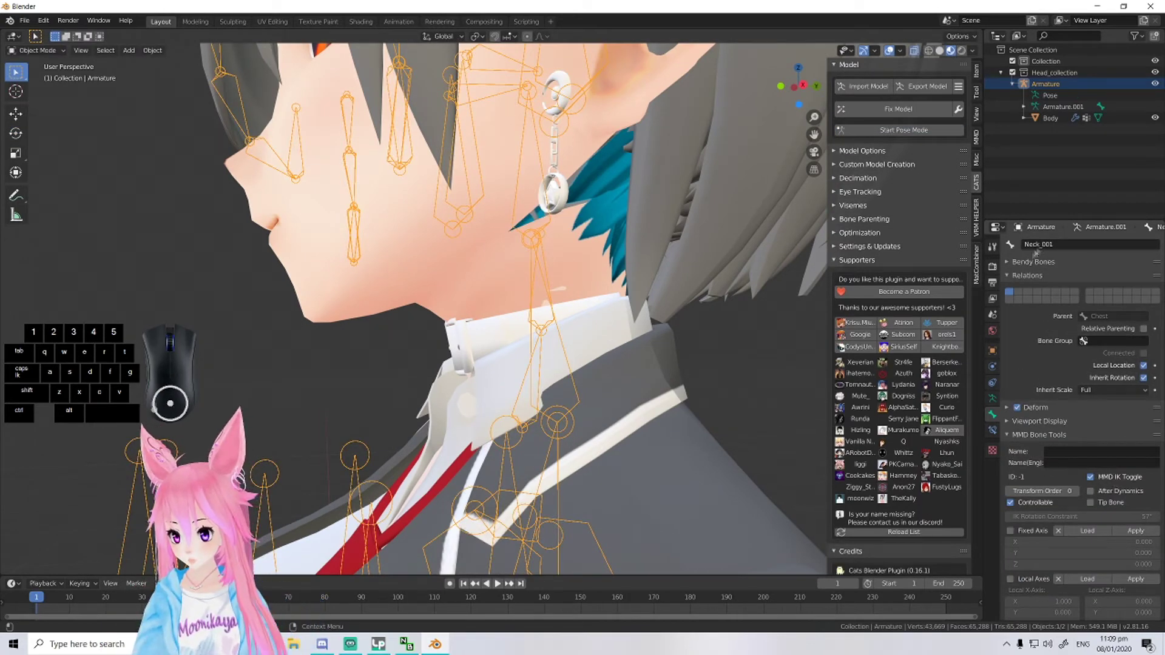
- In edit mode, set the parent of the Neck_001 bone to Neck
middle_click_drag(564, 328, 738, 328)
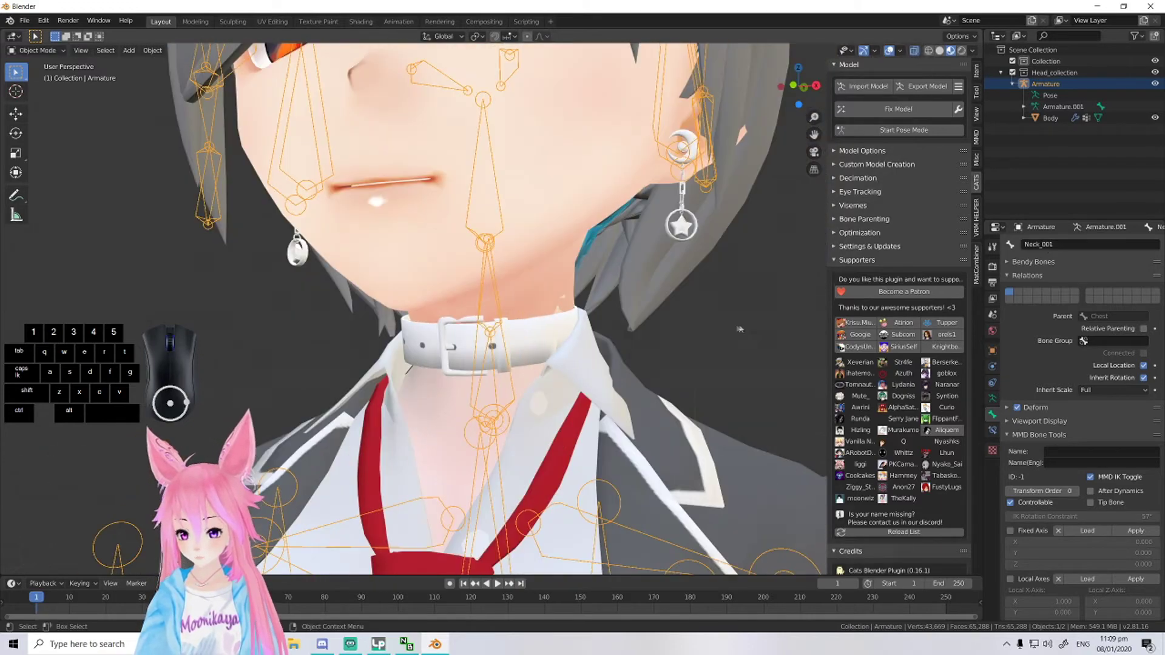
mouse_move(518, 381)
middle_mouse_down()
mouse_move(550, 384)
mouse_move(513, 400)
middle_mouse_up()
key("Tab")
left_click(1108, 437)
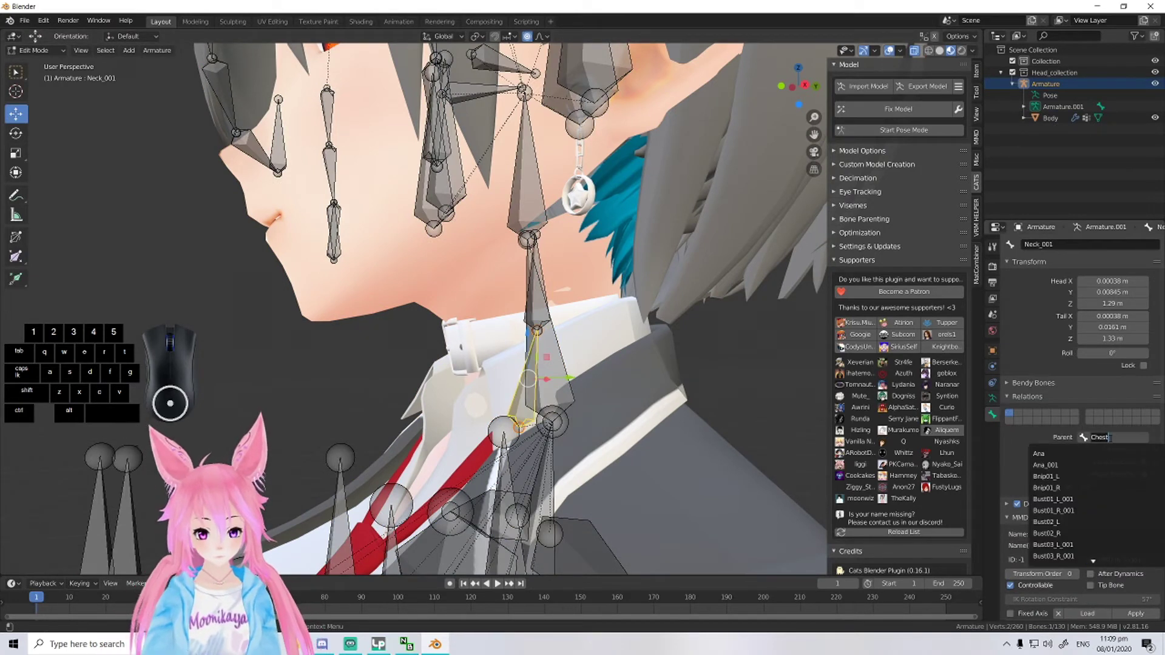
type("Neck")
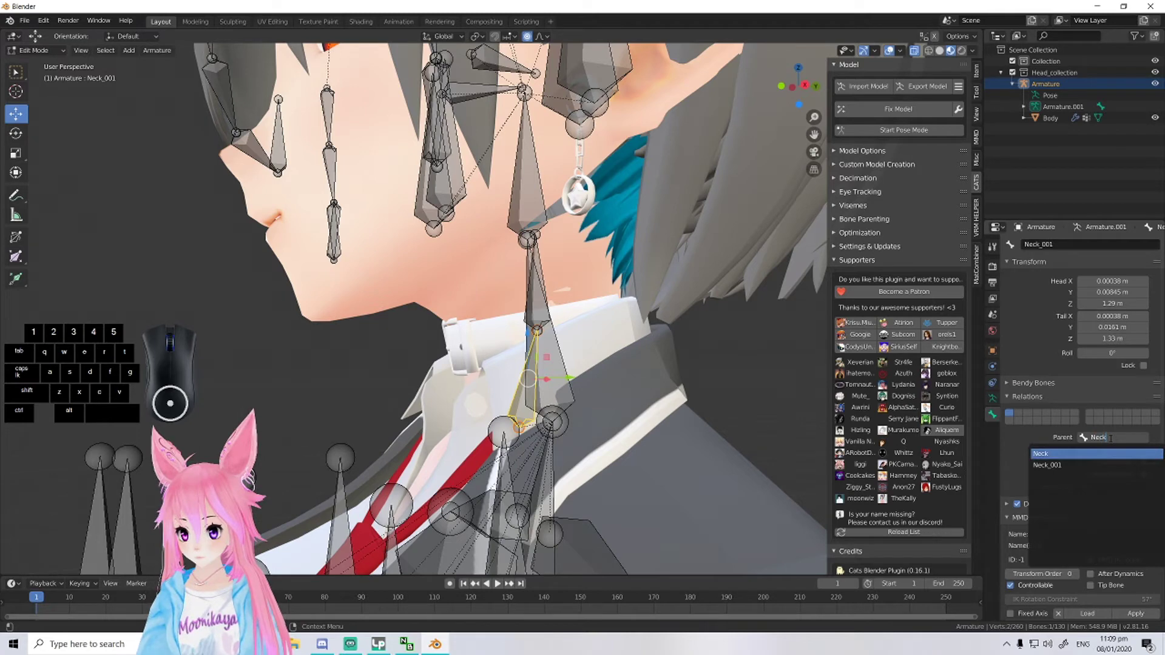
left_click(1069, 453)
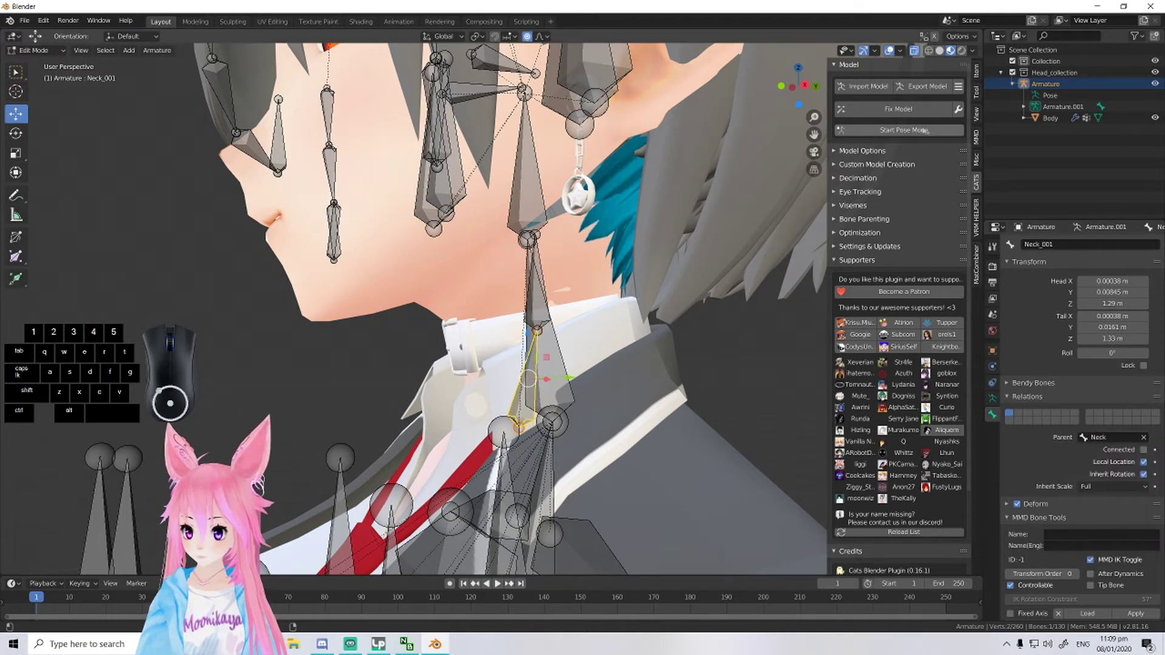
- Rotate the Neck bone slightly in pose mode to check that the collar follows the head, and stop posing
left_click(903, 130)
left_click(559, 347)
left_click_drag(561, 392, 564, 395)
middle_click_drag(564, 394, 679, 328)
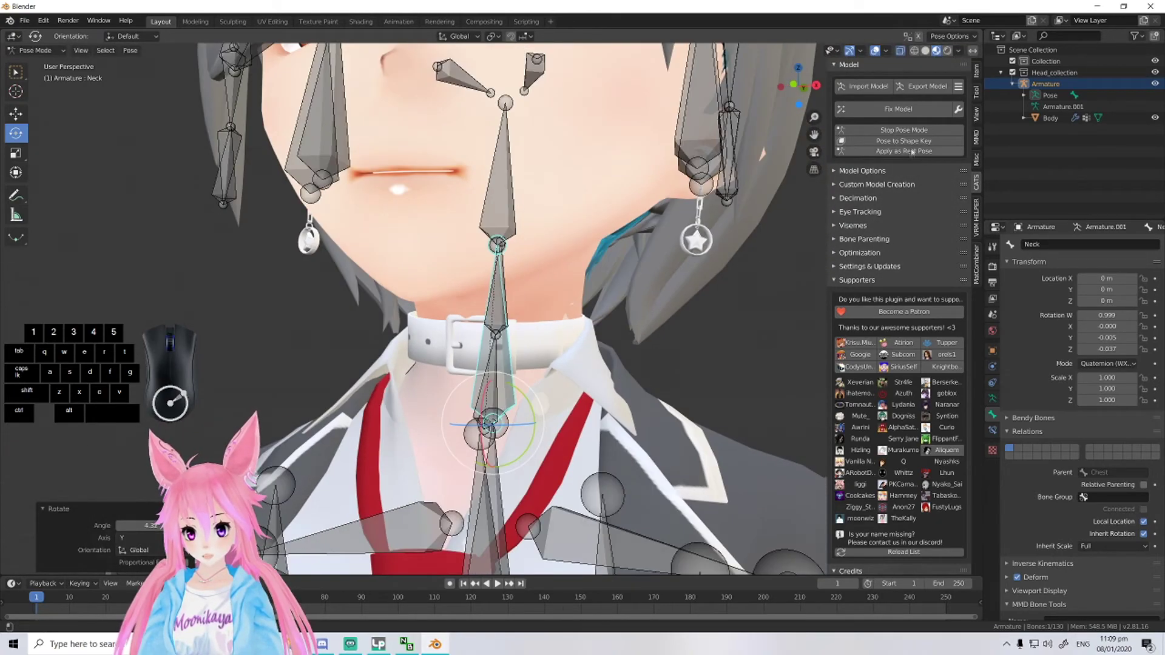
left_click(910, 131)
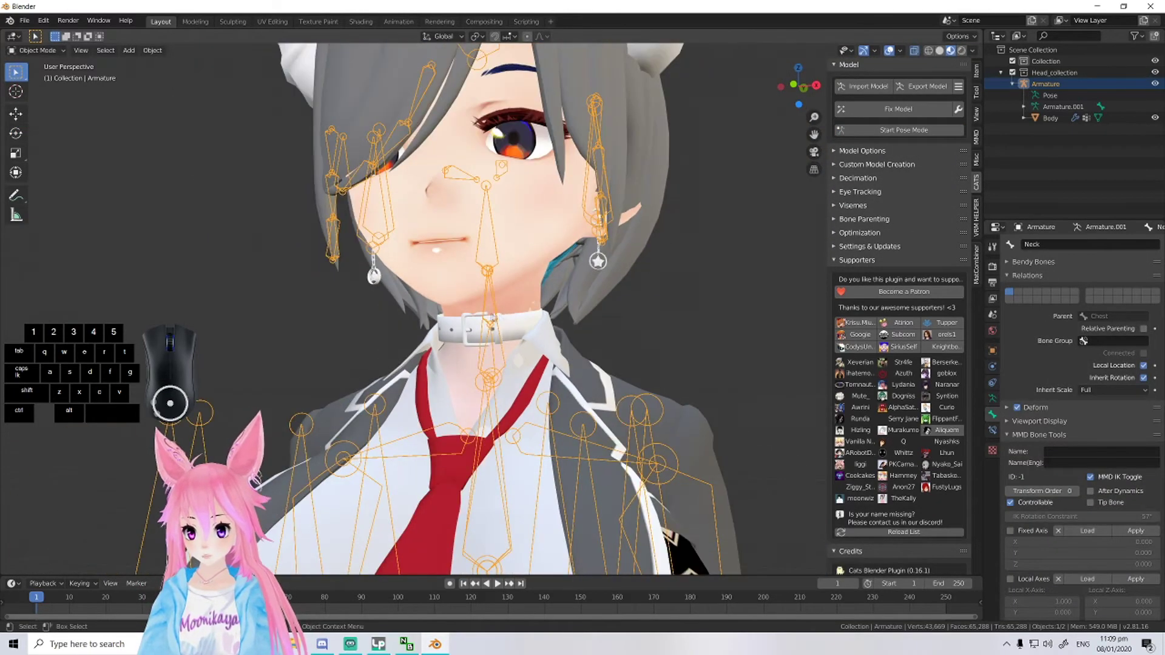
- Select the Body mesh, preview its MTH Joy shape key at a value of 1, and undo the change
scroll(559, 311, "down", 2)
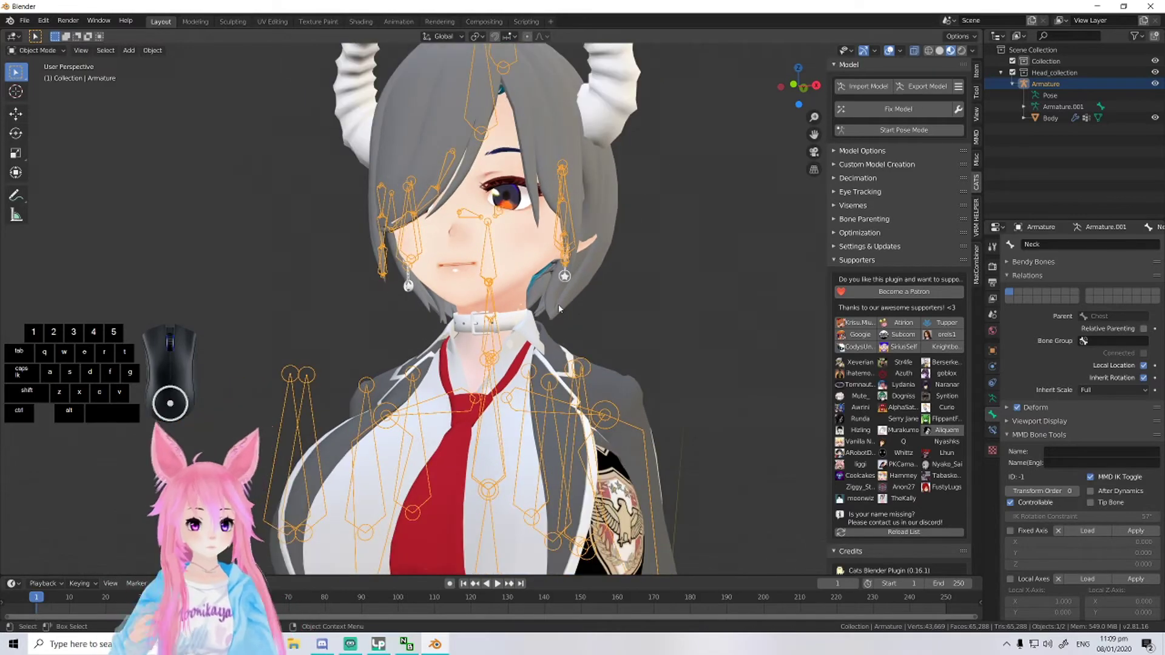
middle_click_drag(559, 309, 604, 332)
scroll(512, 344, "down", 1)
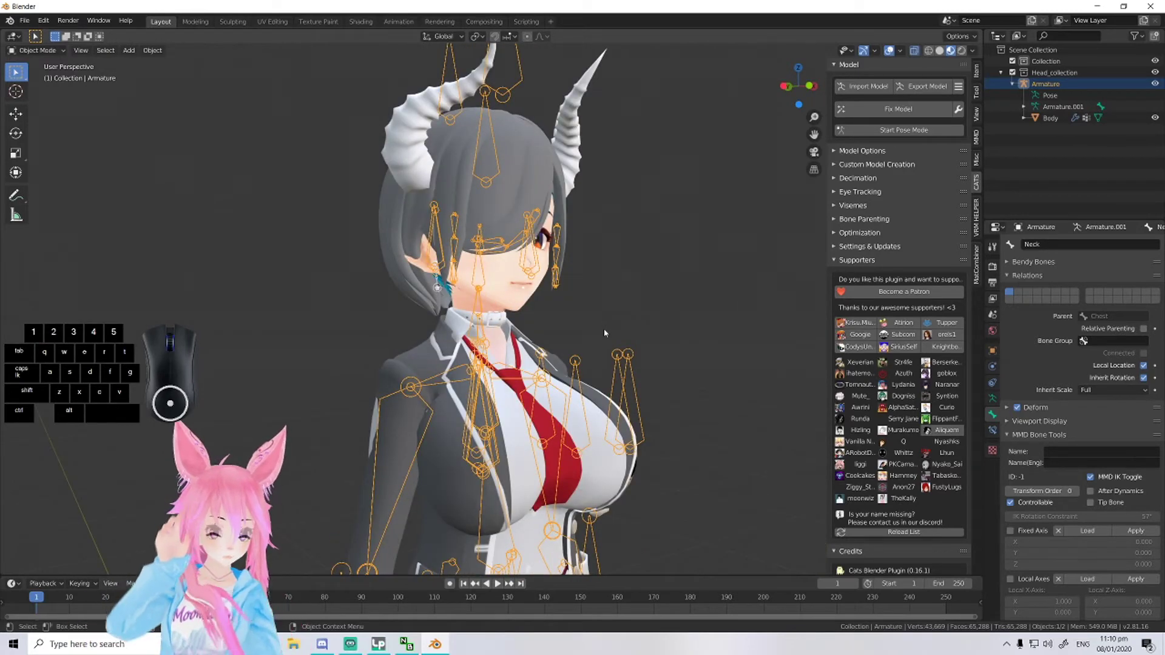
middle_click_drag(602, 333, 642, 238)
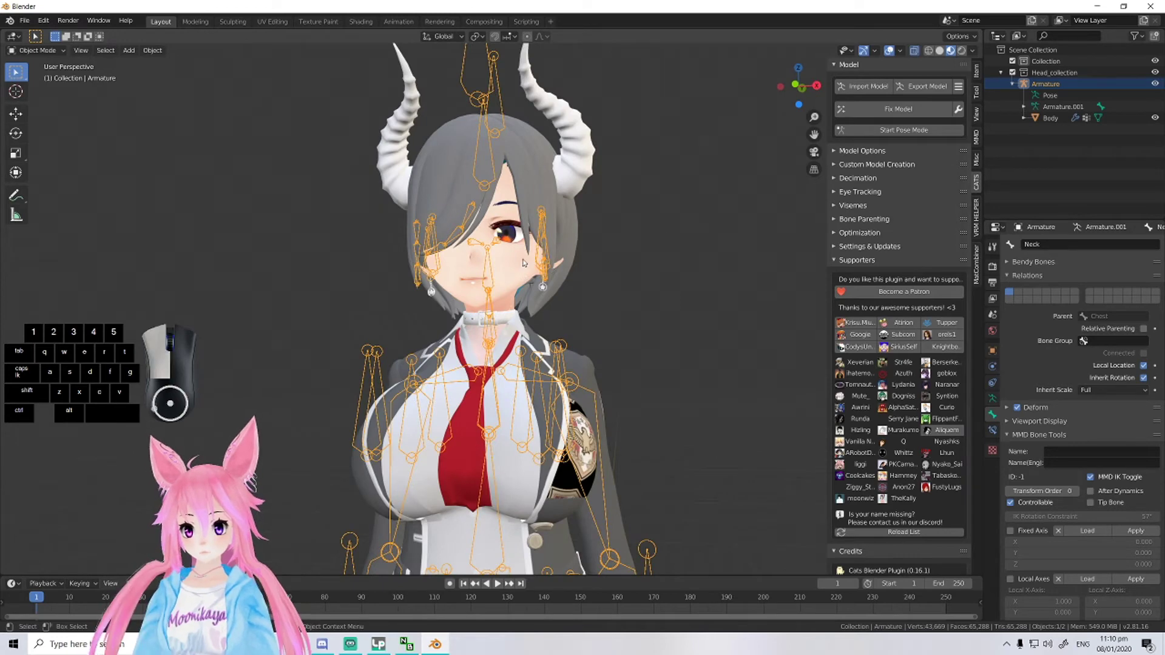
left_click(579, 364)
left_click(993, 430)
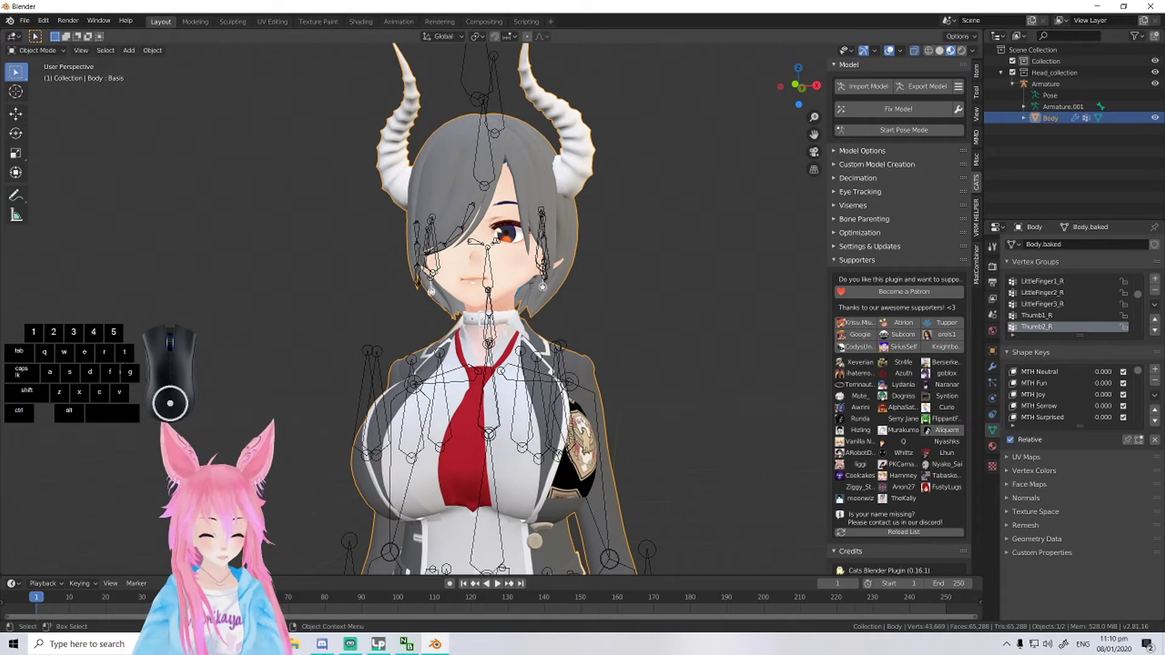
left_click(1099, 395)
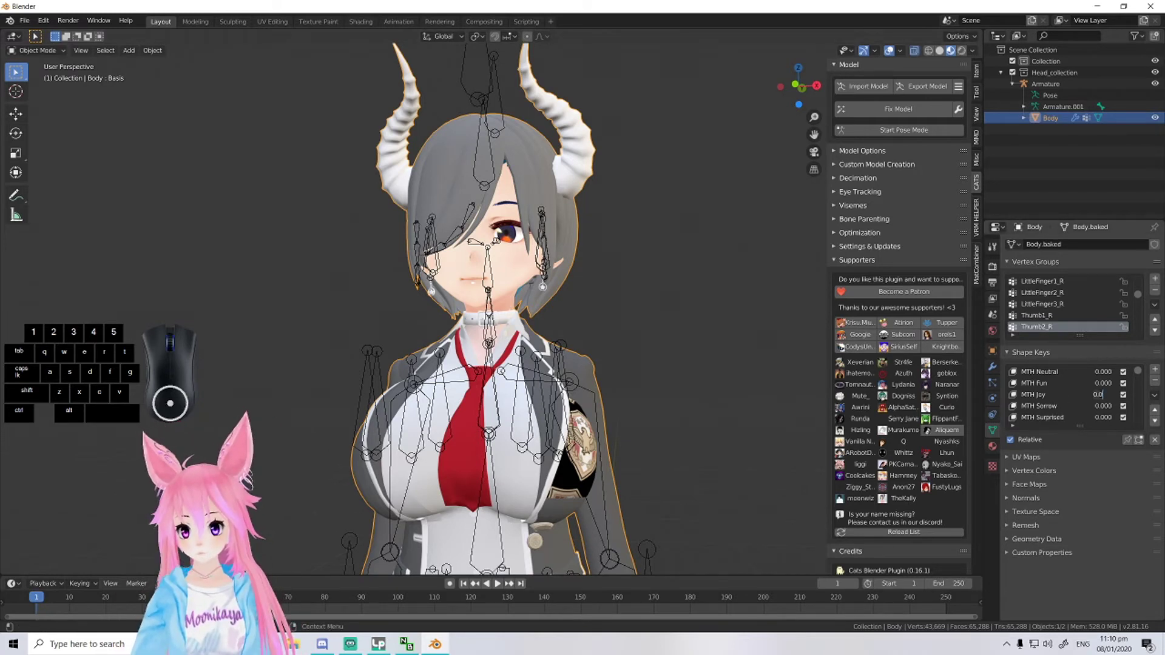
type("1")
key("Return")
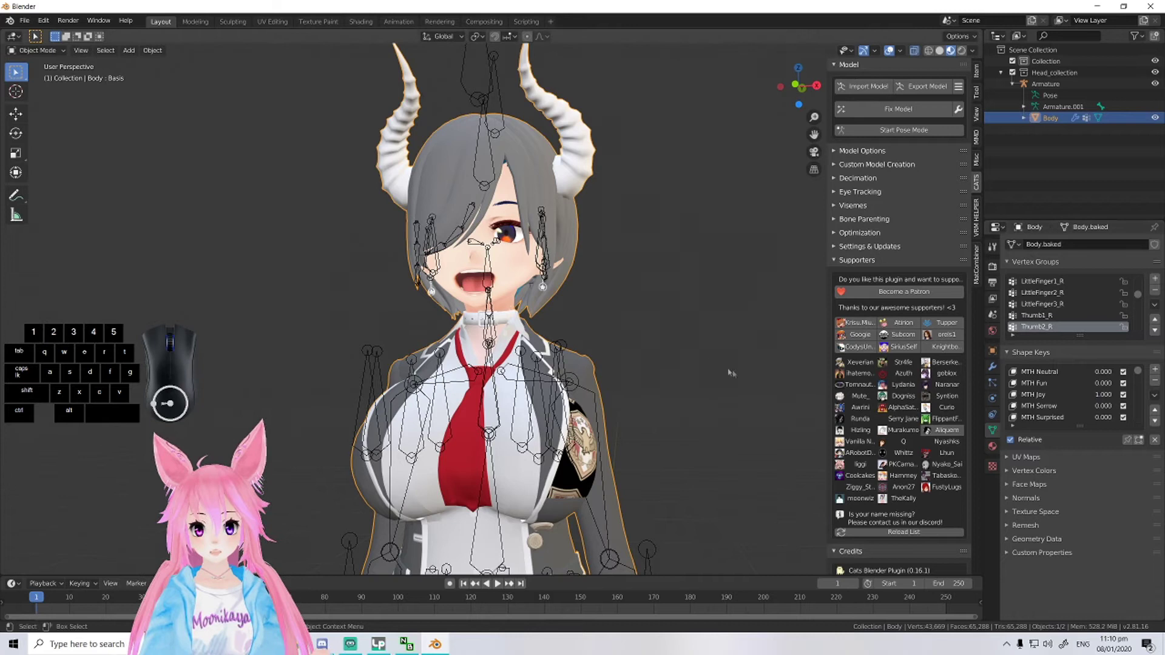
key("ctrl+z")
- Preview the MTH Fun shape key at a value of 1 on the face and undo the change
left_click(1105, 391)
left_click(1103, 383)
type("1")
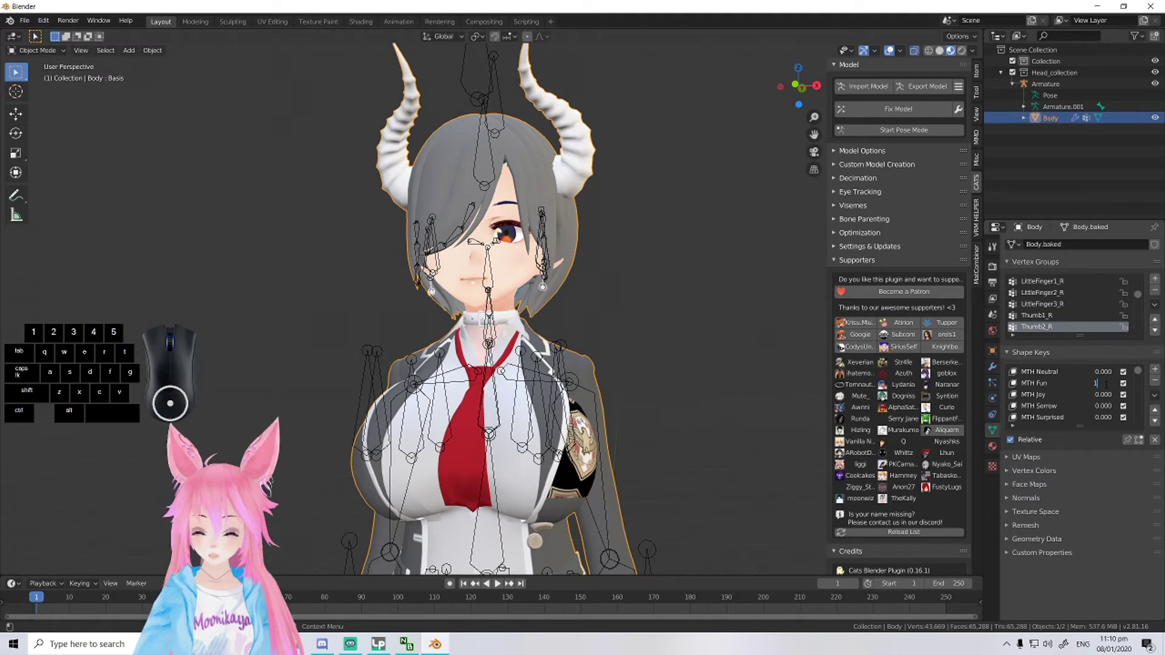
key("Return")
scroll(592, 312, "up", 5)
key("ctrl+z")
- Preview the EYE Close shape key at a value of 1 and undo the change
scroll(1025, 384, "down", 4)
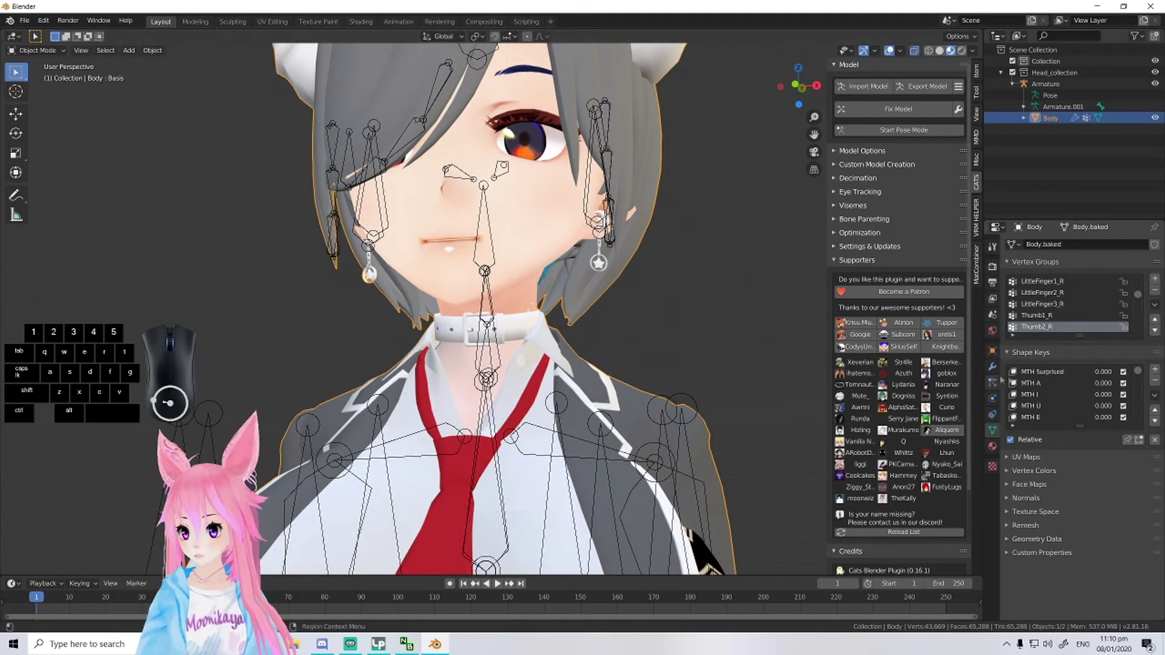
scroll(1027, 388, "down", 3)
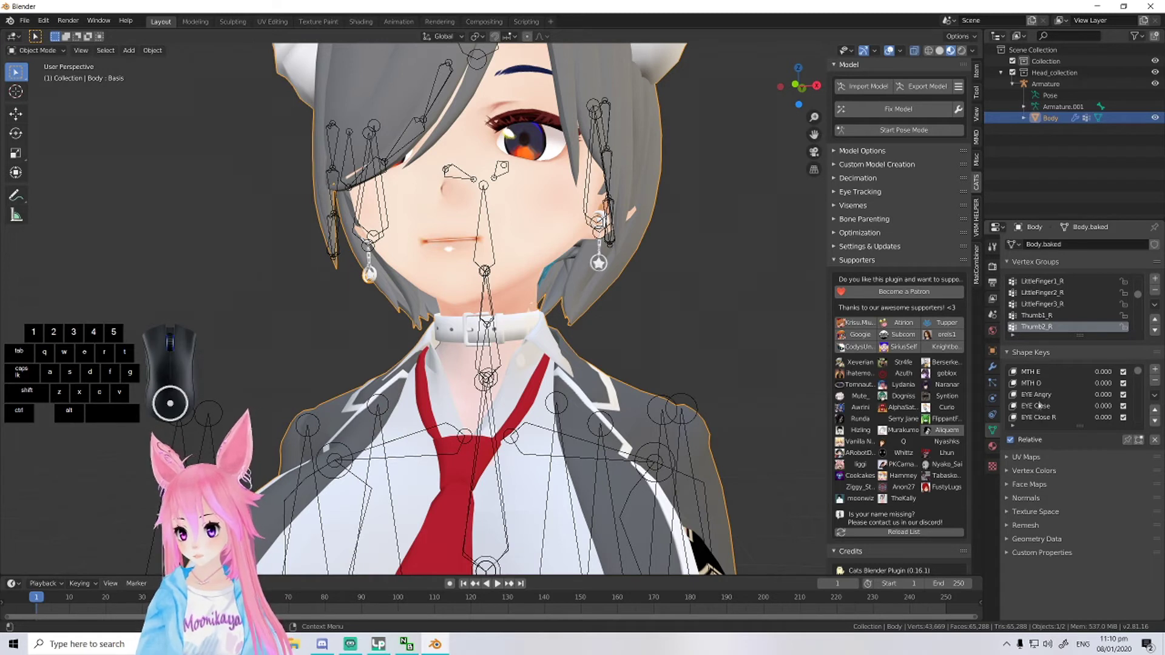
left_click(1090, 406)
type("1")
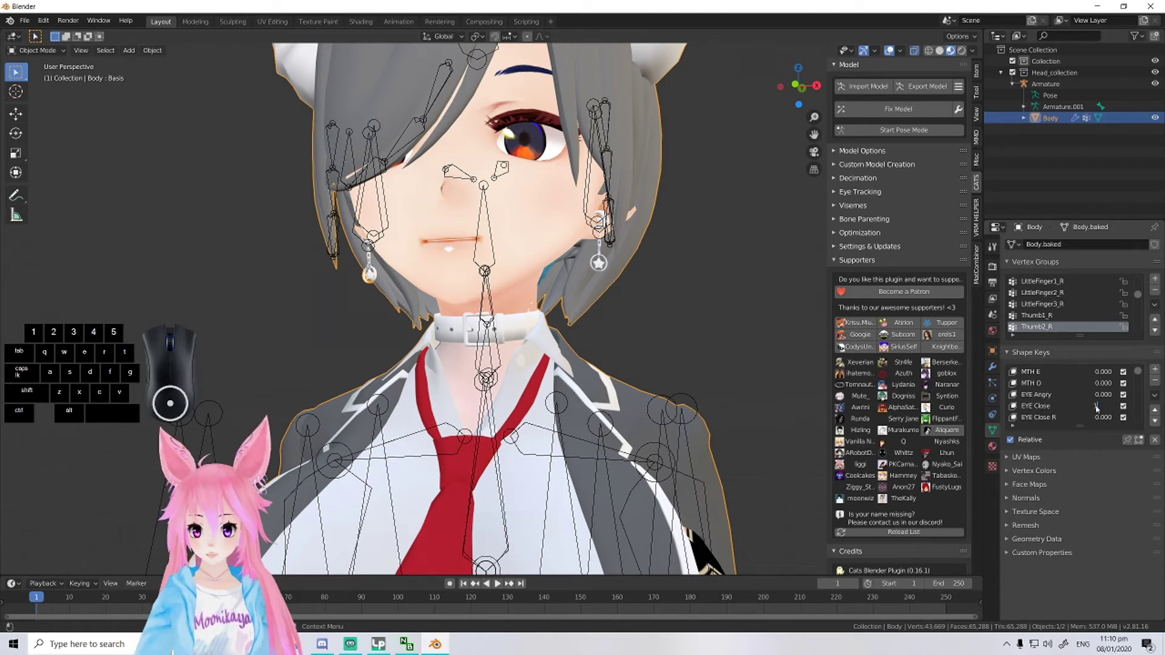
key("Return")
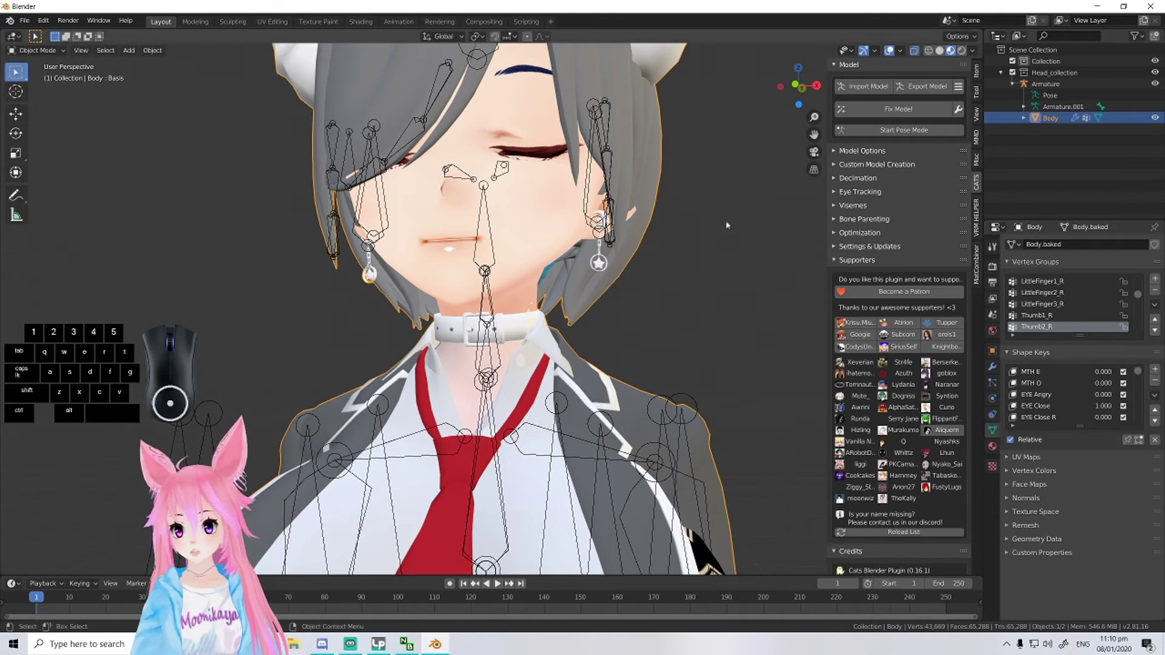
key("ctrl+z")
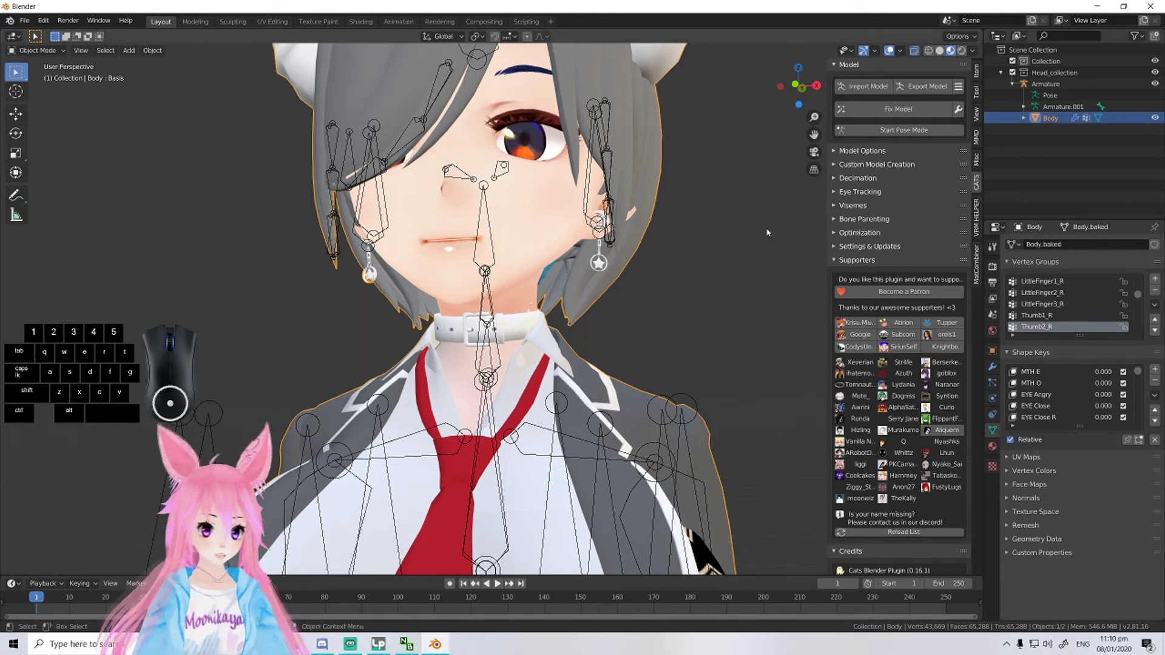
- Examine the seam where the head meets the neck around the collar and the overall fit of the combined model
scroll(580, 217, "down", 4)
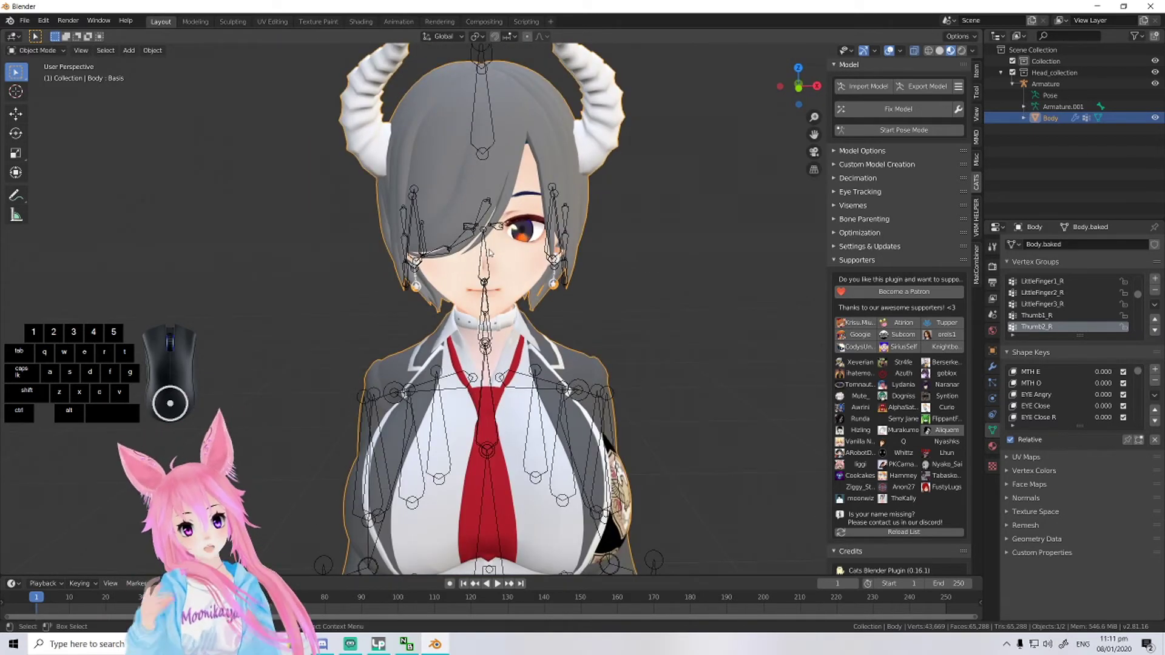
scroll(491, 255, "down", 2)
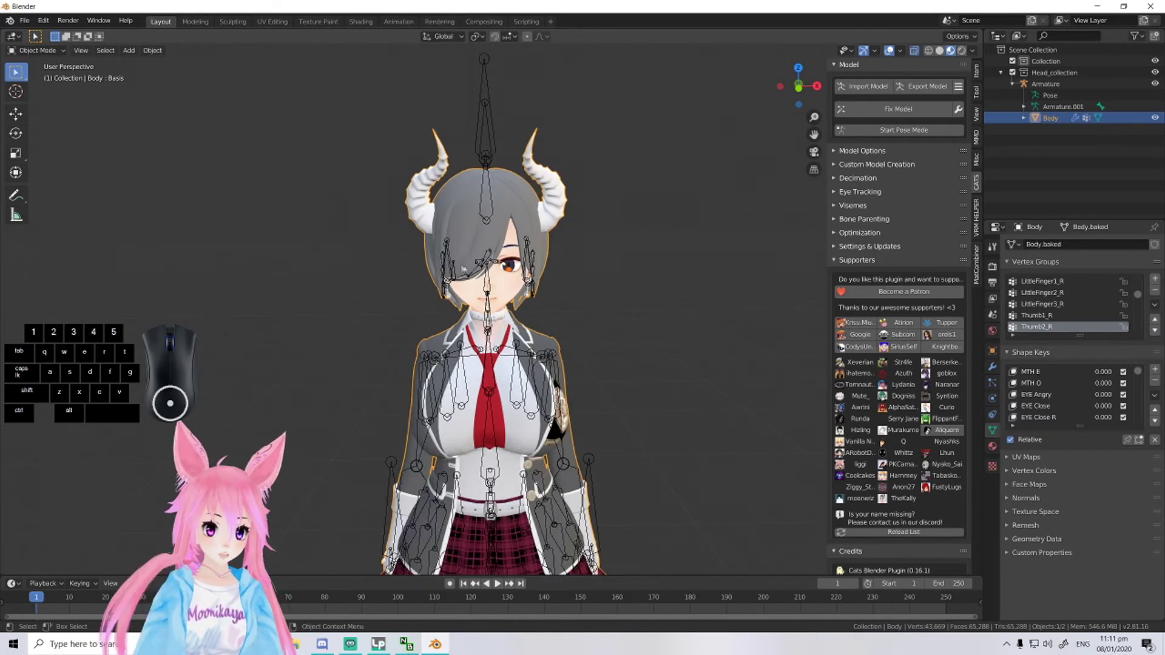
scroll(501, 261, "up", 5)
scroll(504, 266, "up", 4)
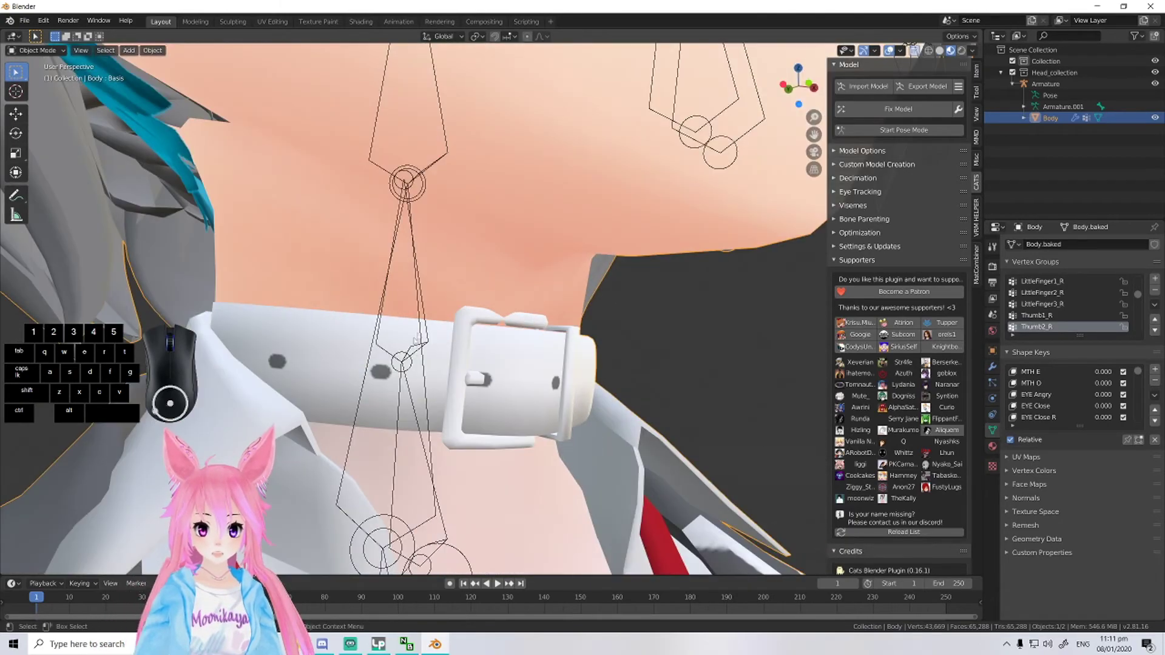
scroll(594, 381, "up", 3)
middle_click_drag(595, 381, 564, 364)
scroll(534, 349, "down", 3)
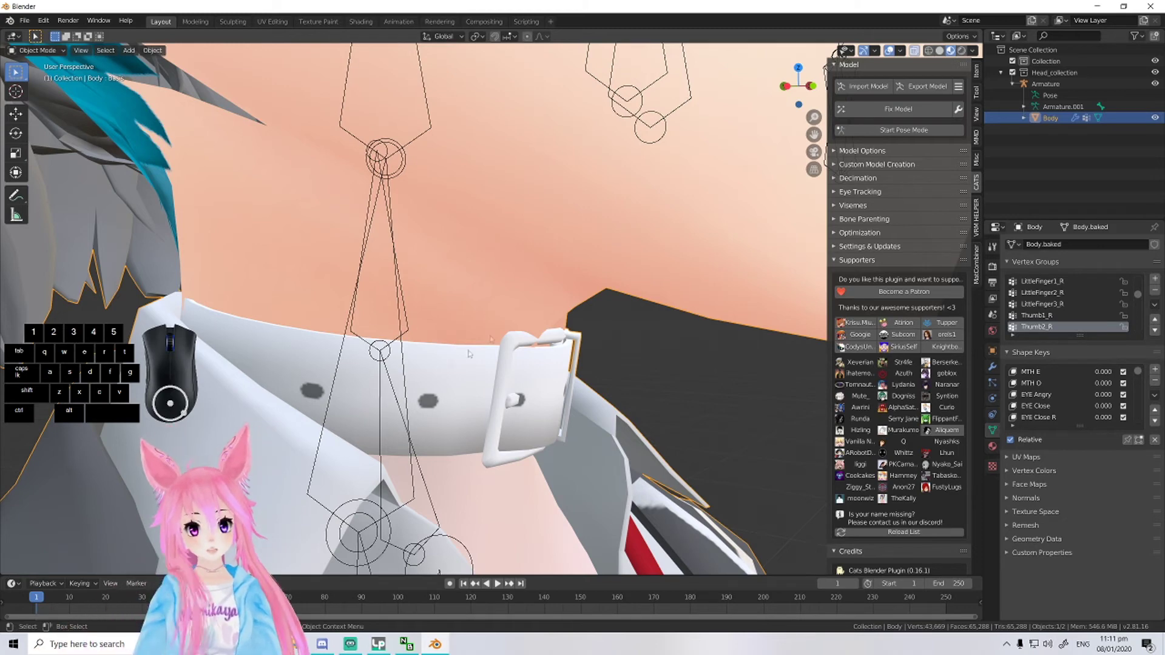
middle_click_drag(447, 330, 442, 282)
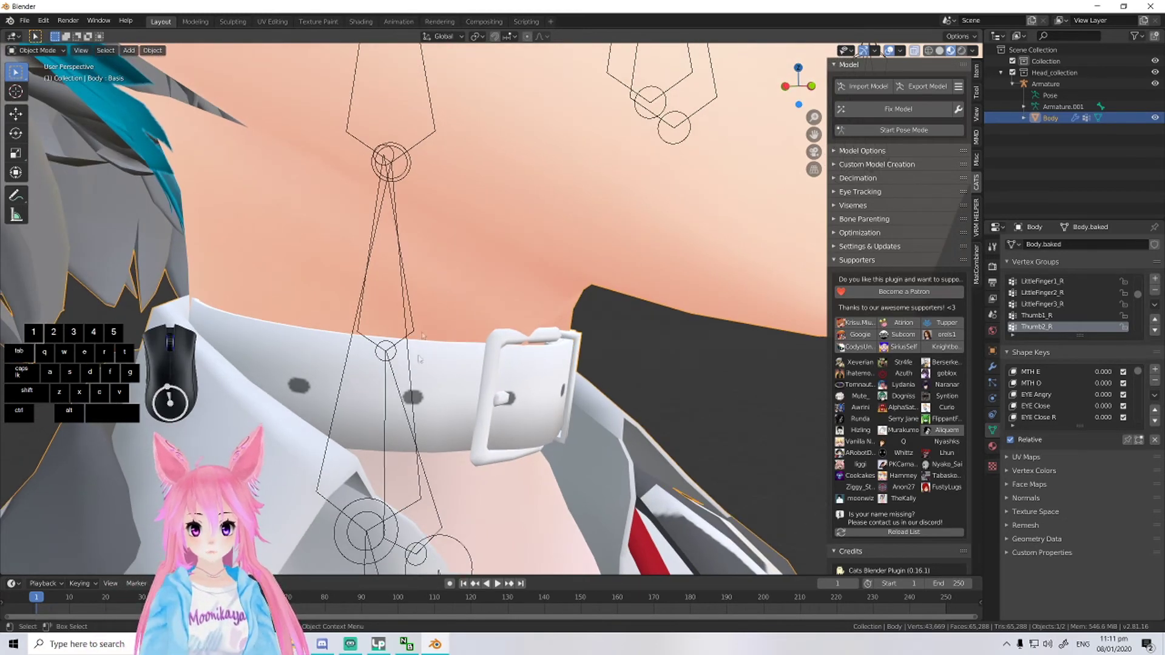
scroll(444, 432, "down", 3)
middle_click_drag(445, 432, 322, 387)
scroll(533, 380, "down", 3)
scroll(504, 344, "up", 6)
scroll(321, 387, "down", 4)
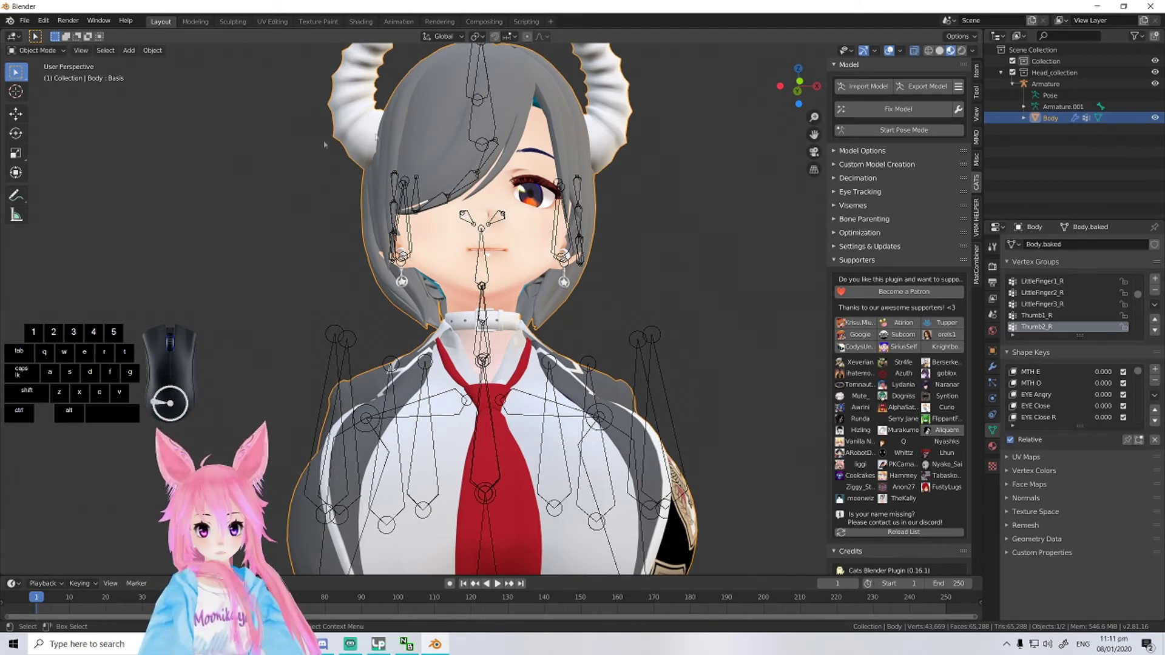
middle_click_drag(549, 332, 531, 361)
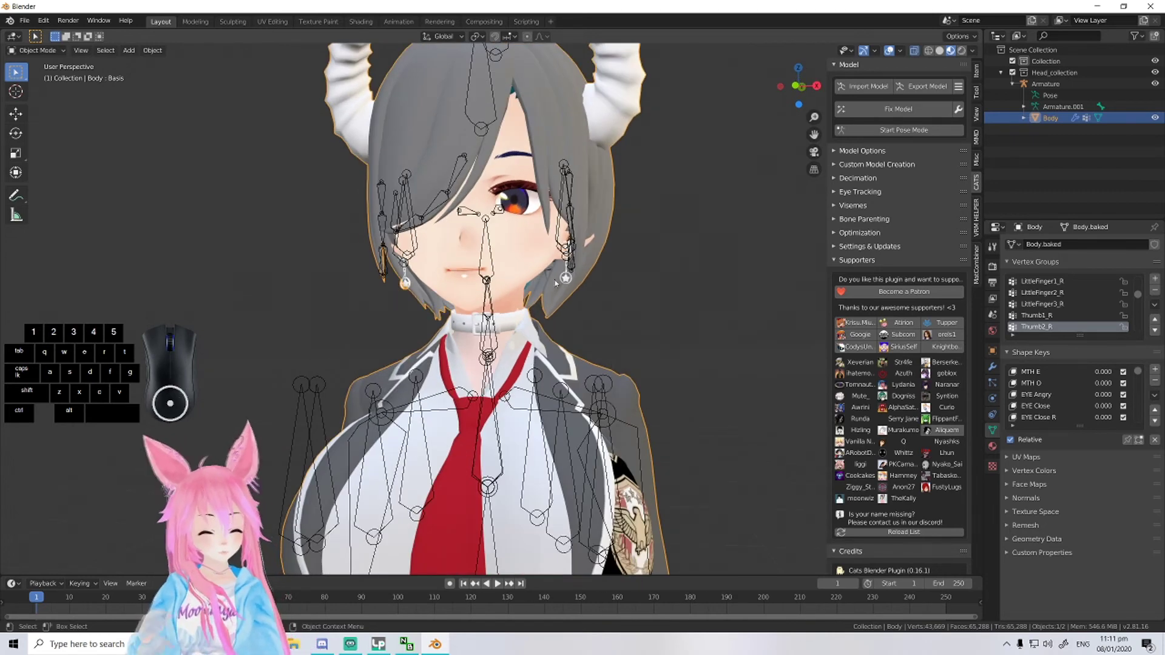